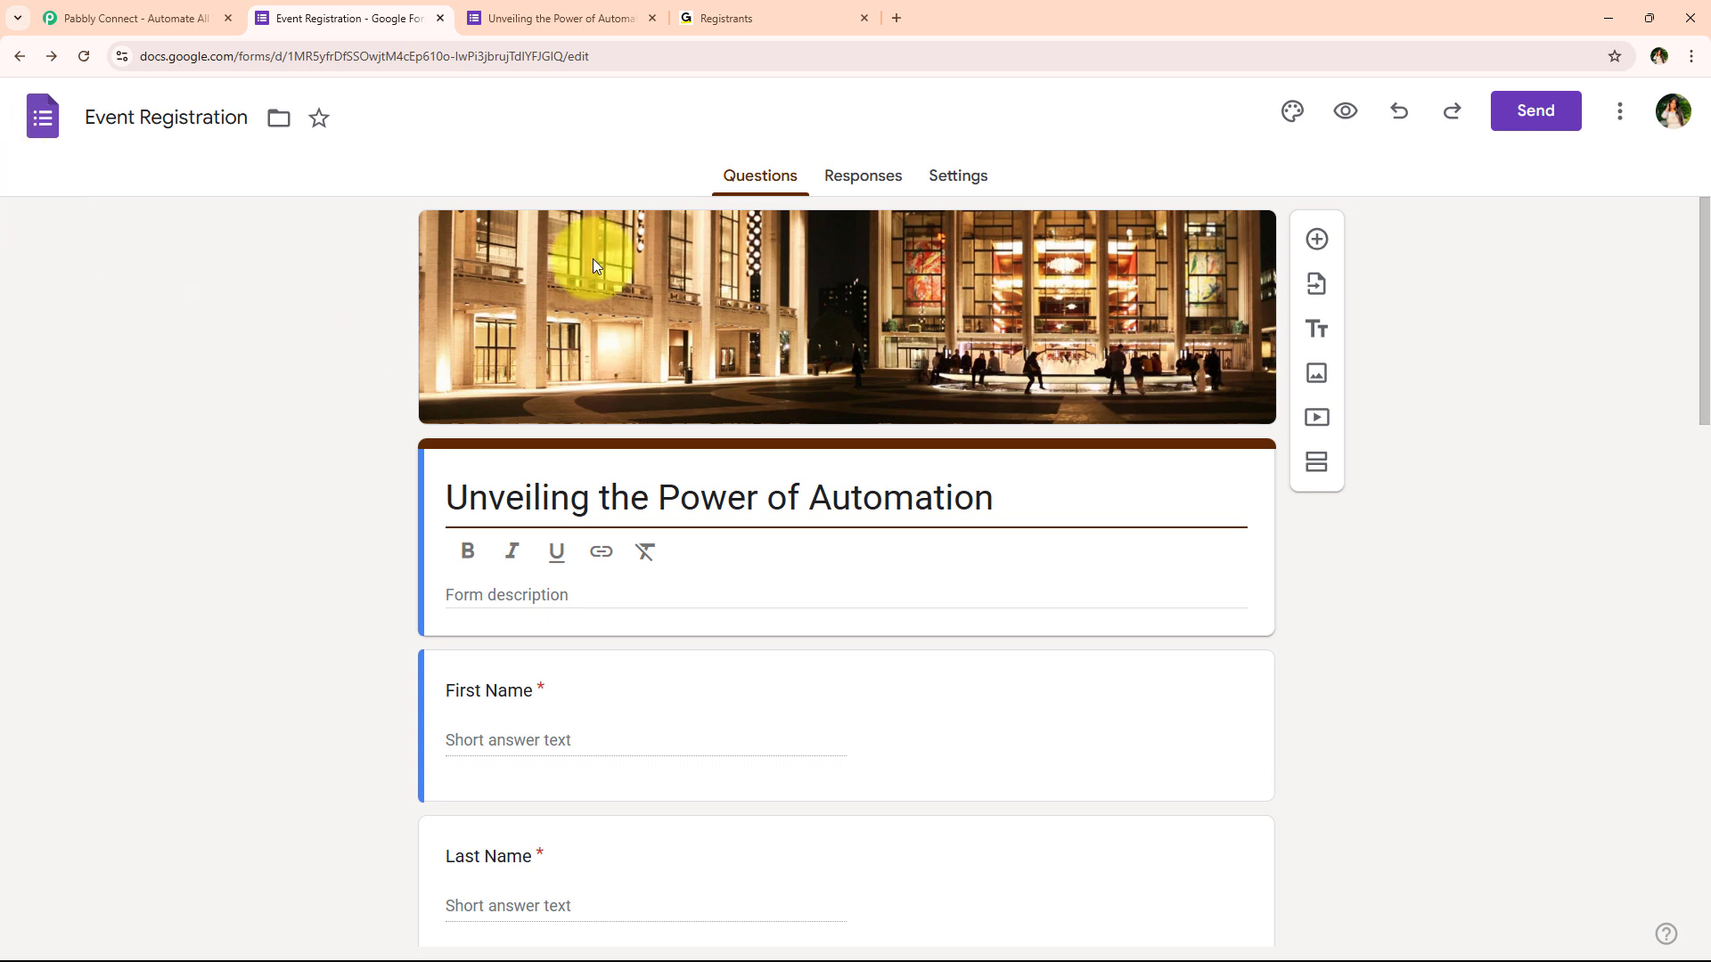
Show the GoToTraining registrants for 'Unveiling the Power of Automation', listing 2 of 150
click(704, 7)
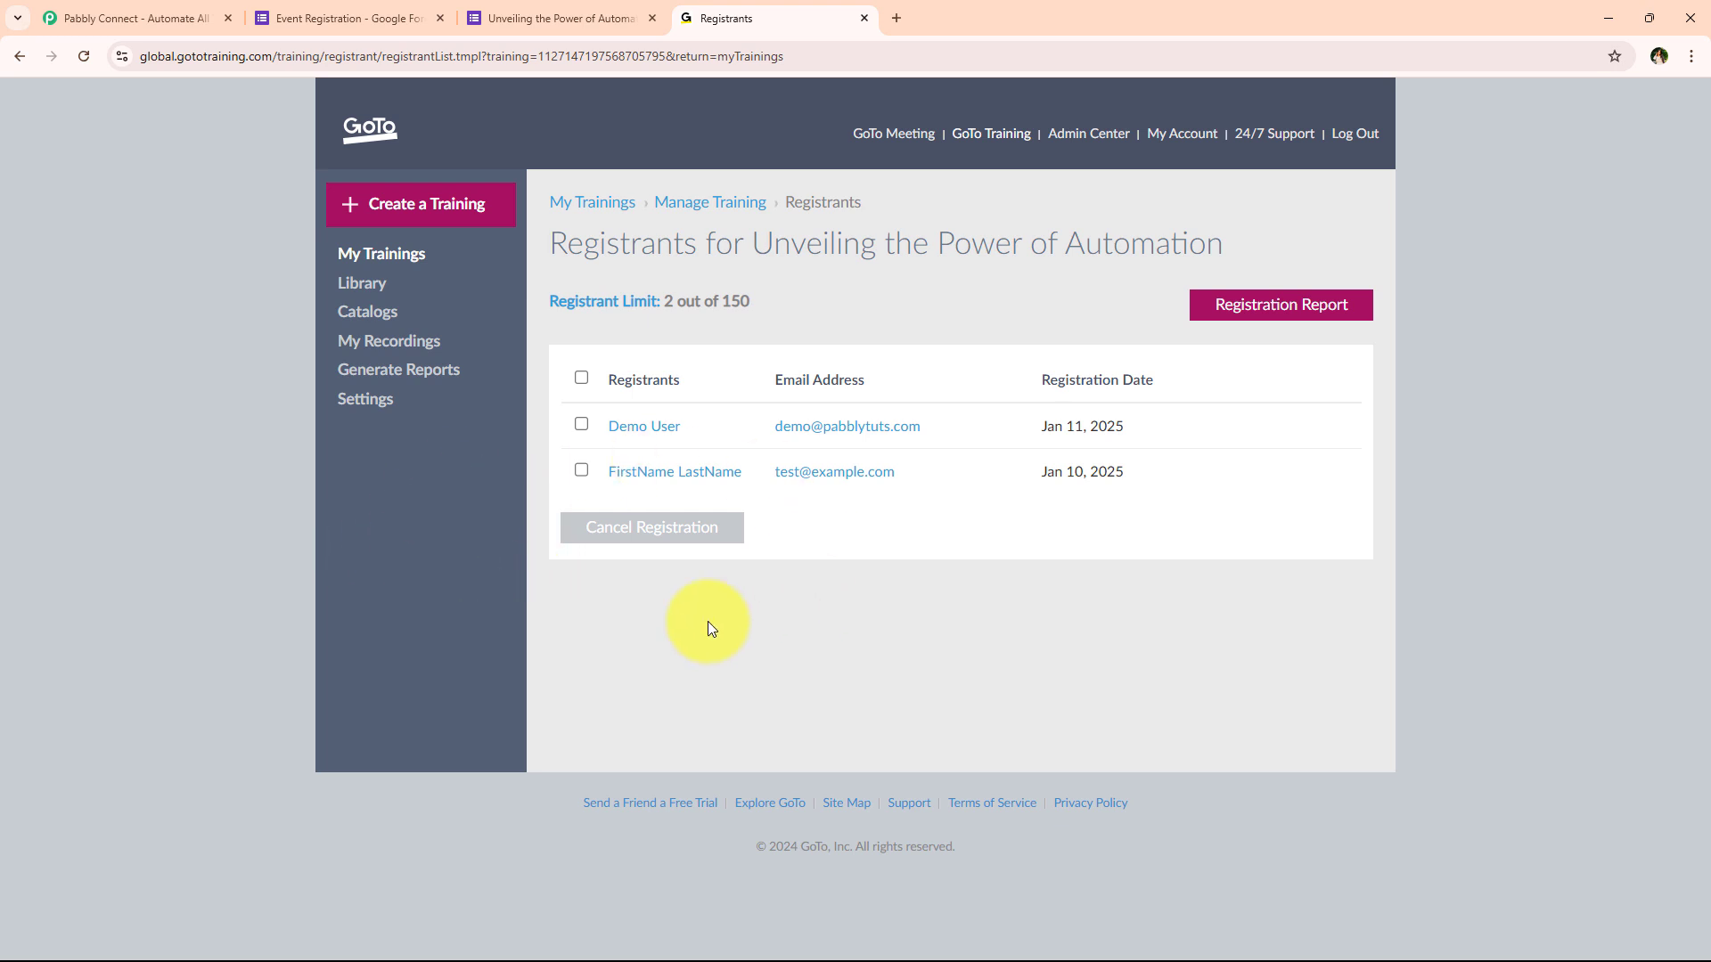
click(343, 18)
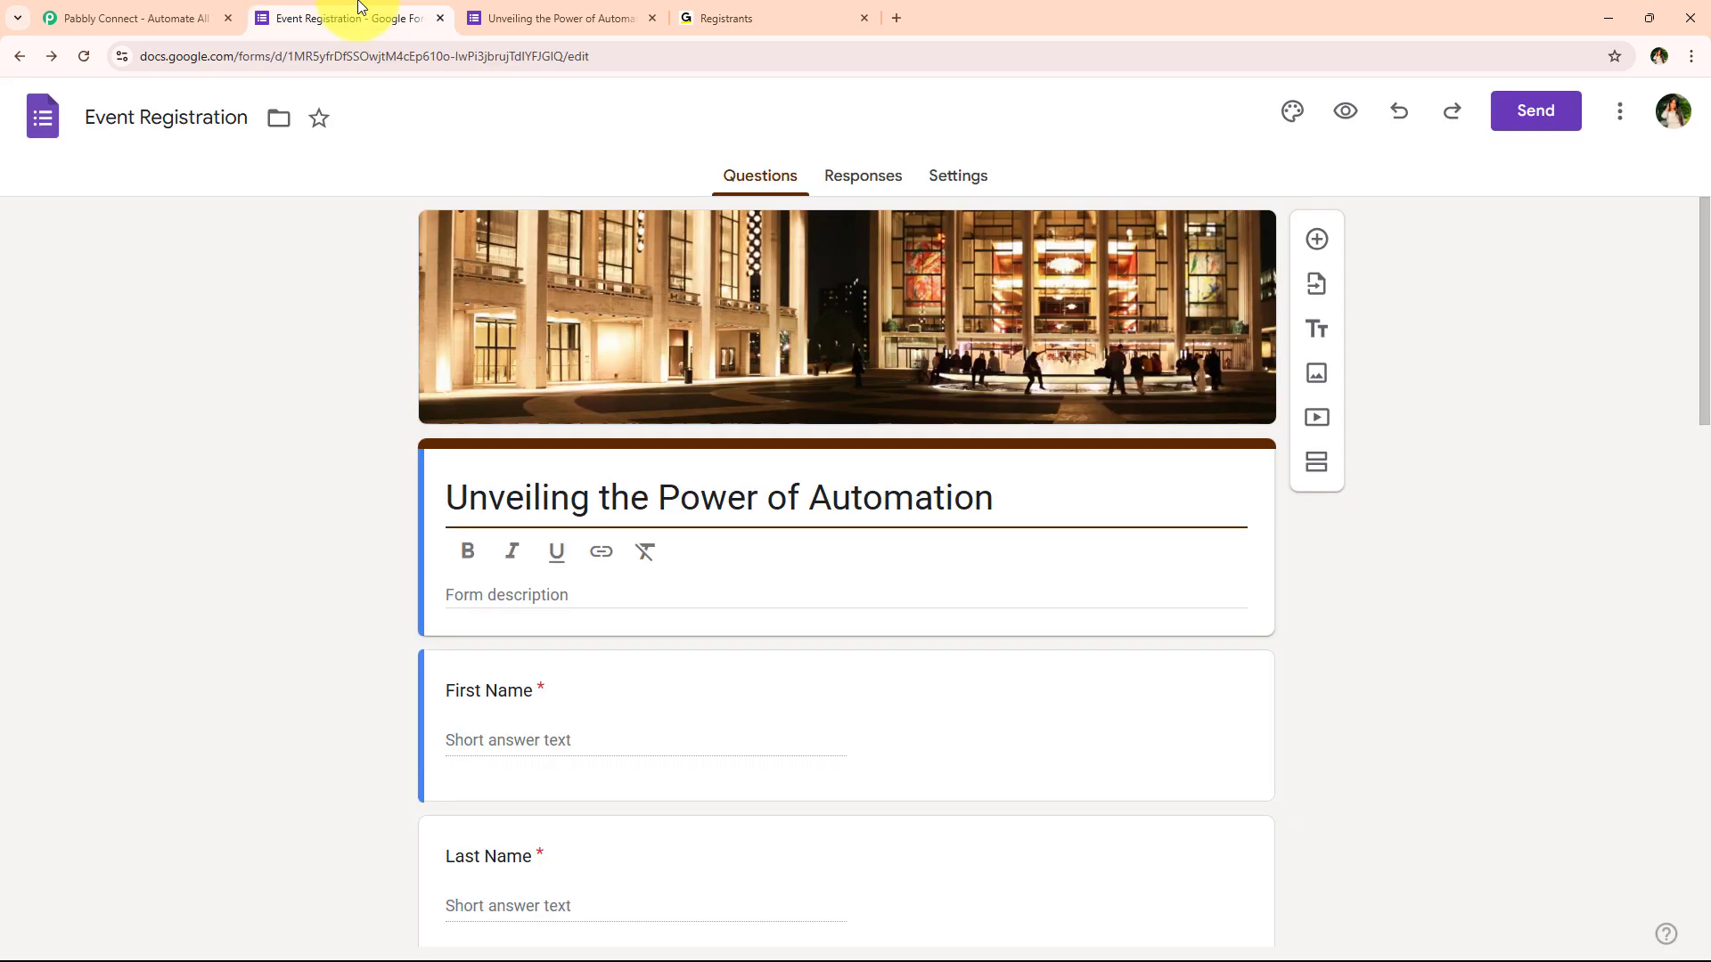
click(749, 16)
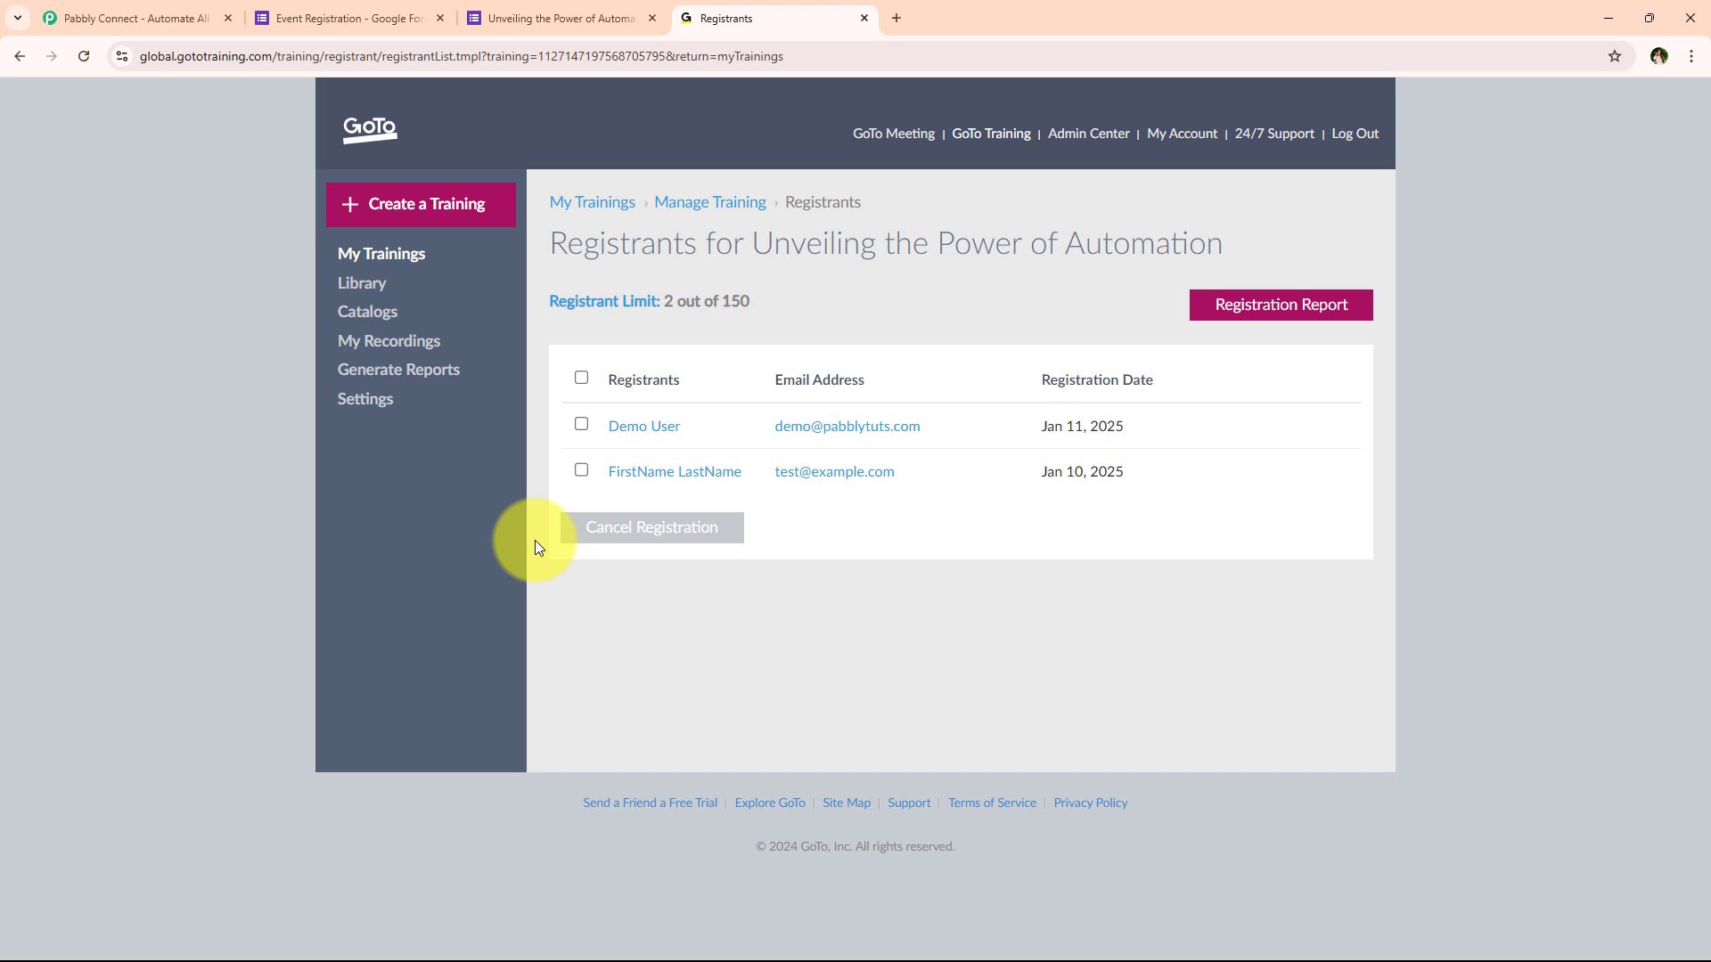
Scroll through the filled-in live form's answers and submit the test registration
click(552, 18)
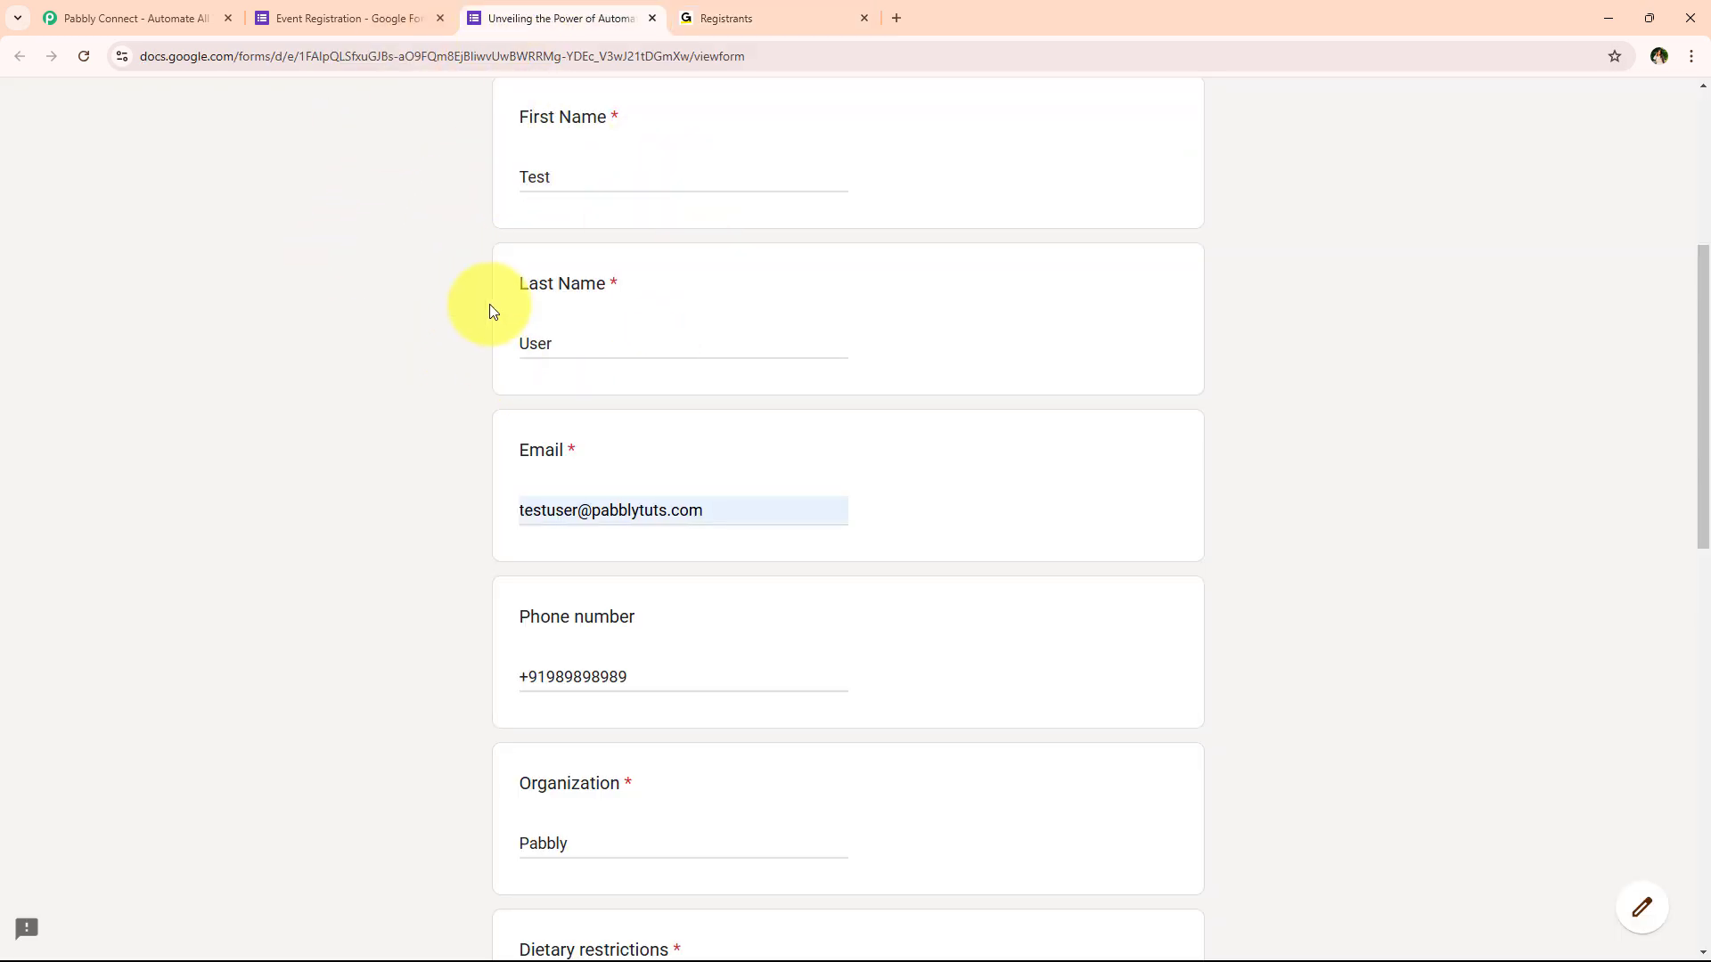
click(337, 17)
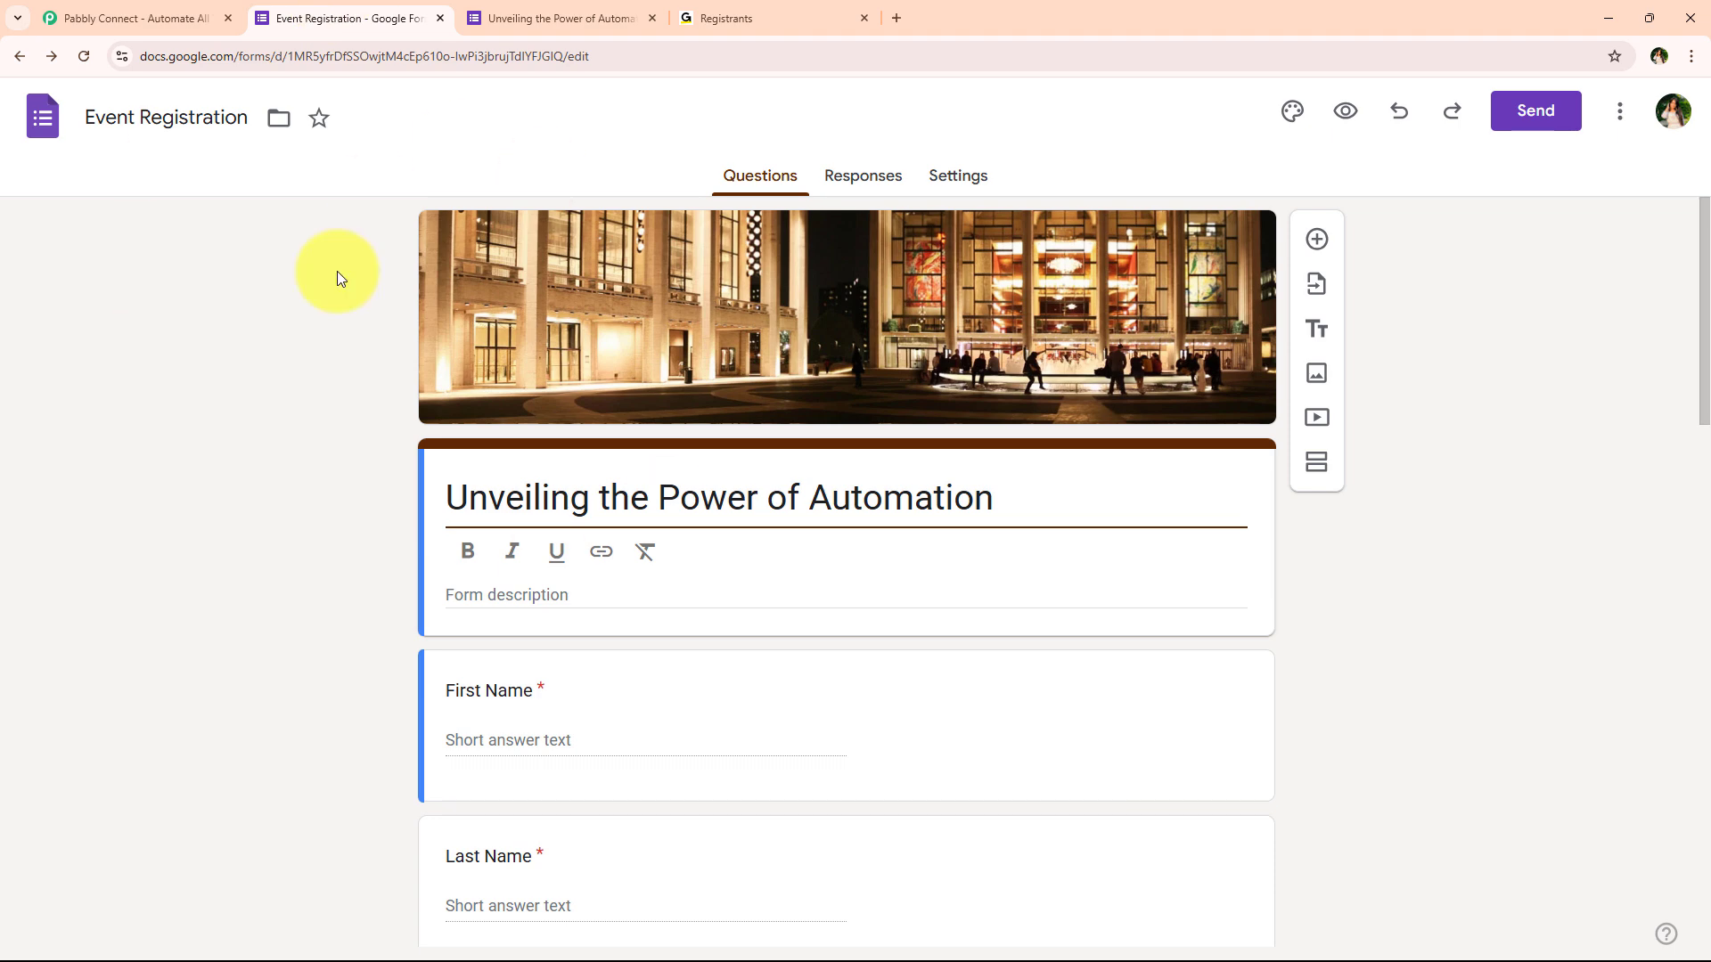
click(577, 9)
scroll(489, 308, down, 8)
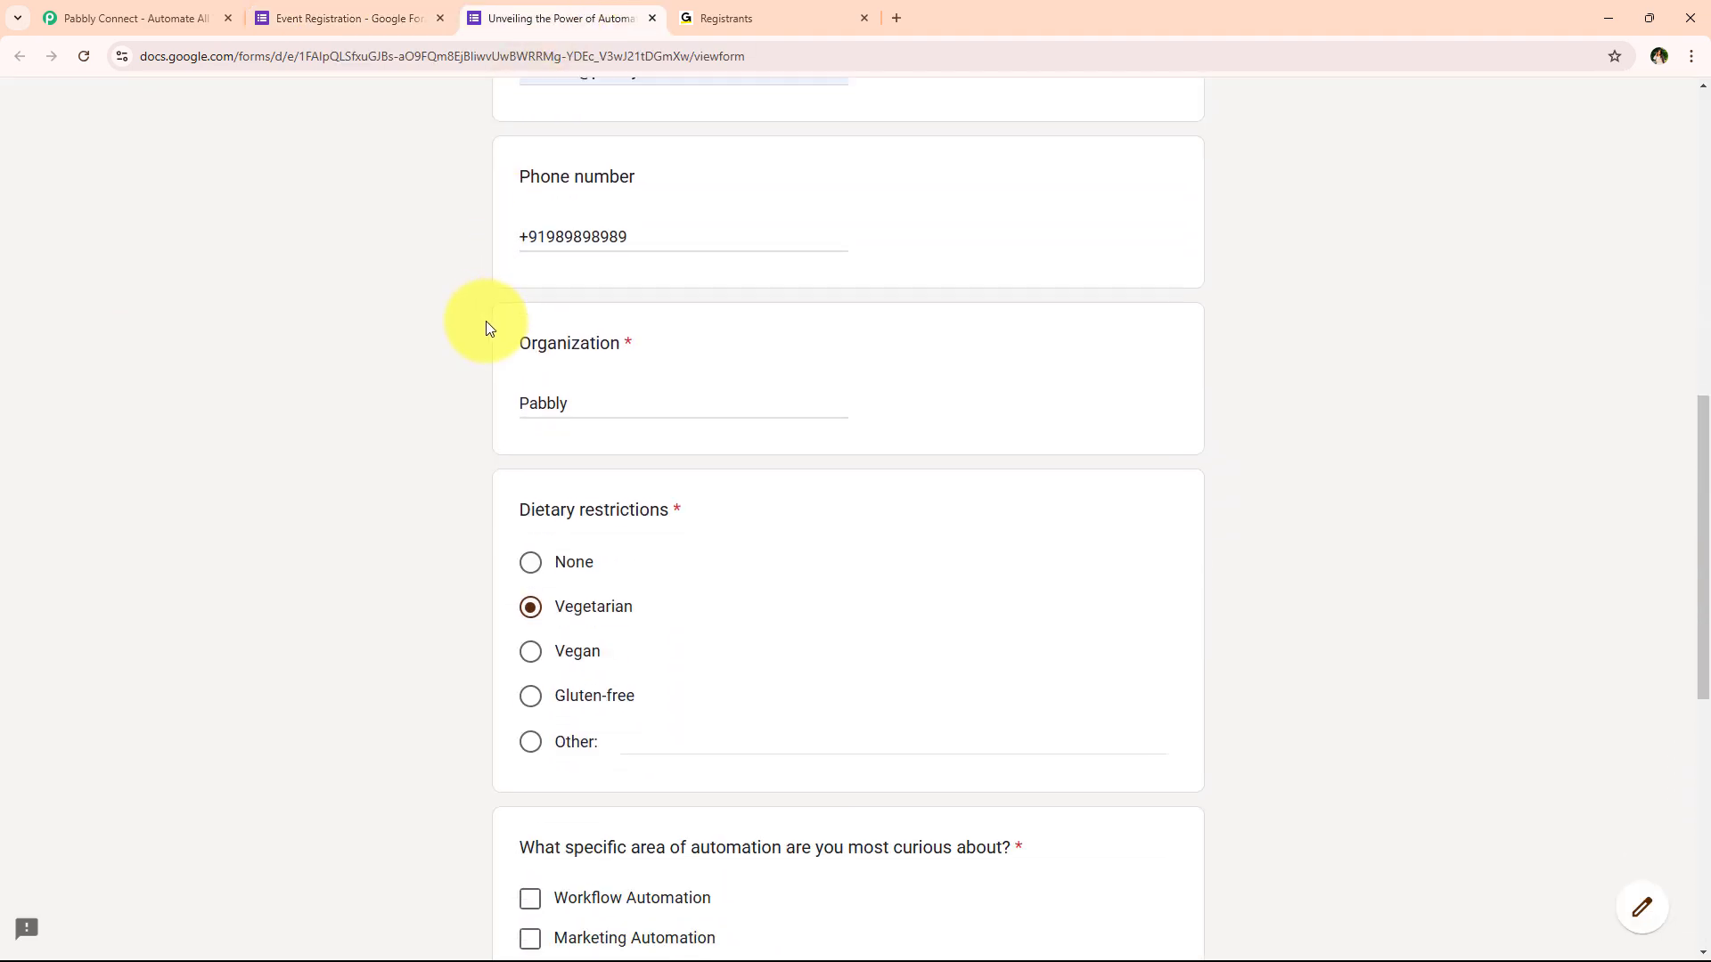
scroll(473, 351, down, 5)
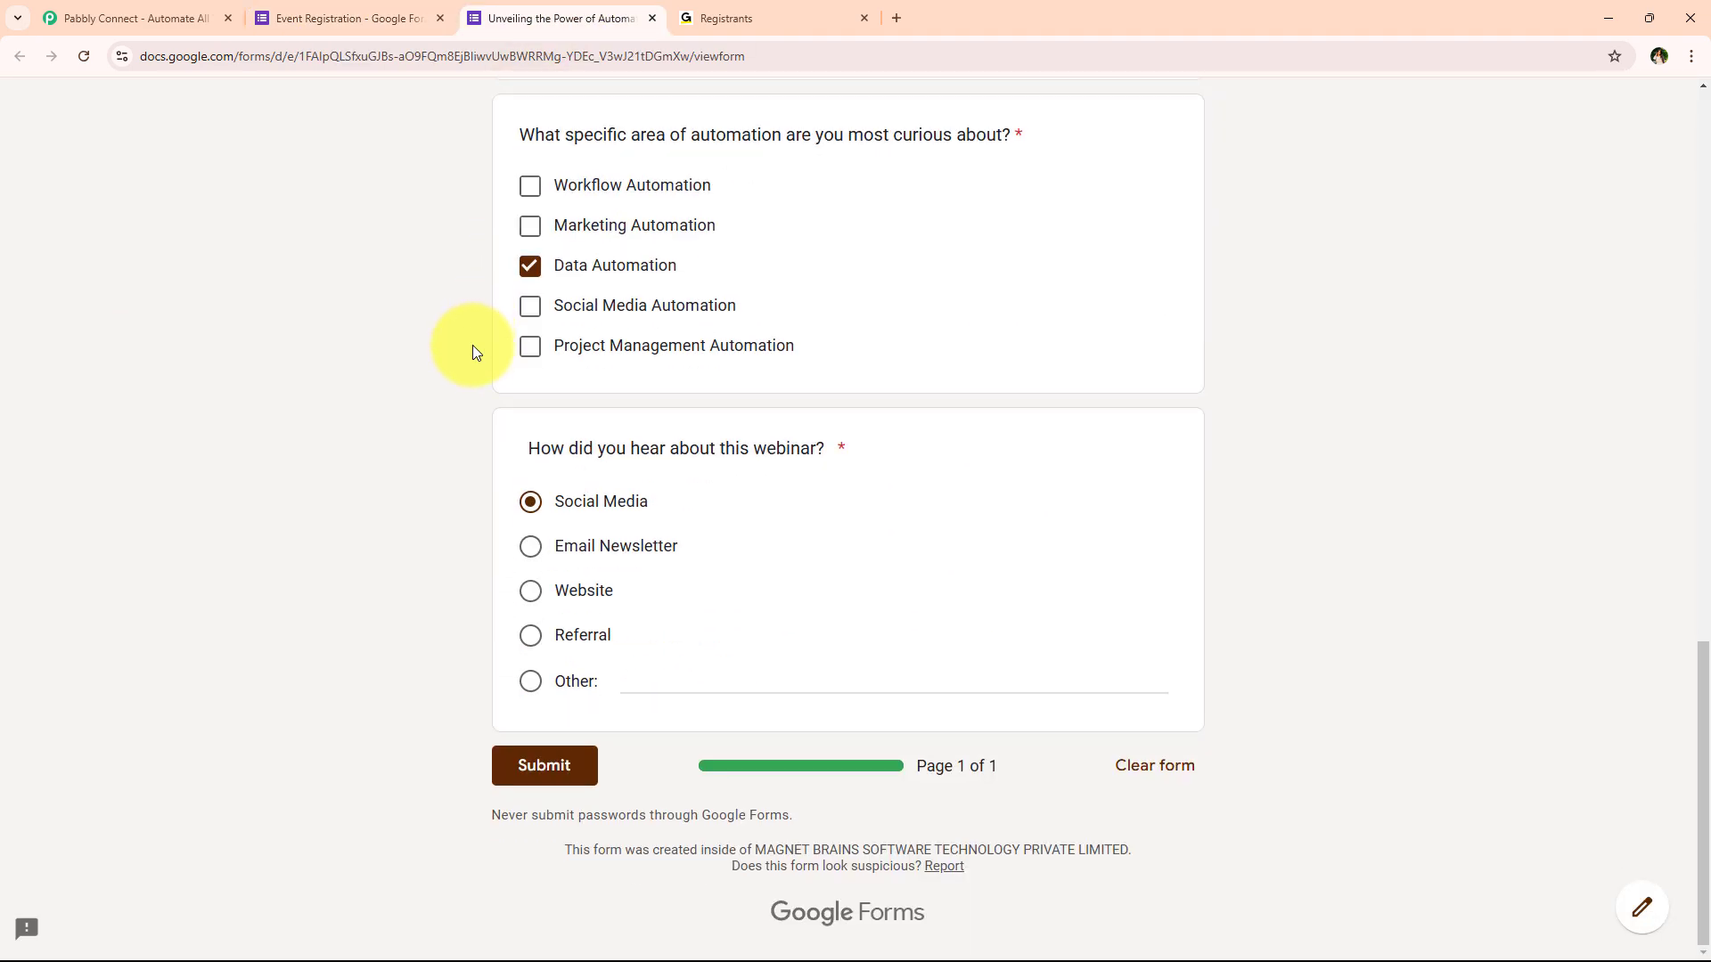
click(539, 766)
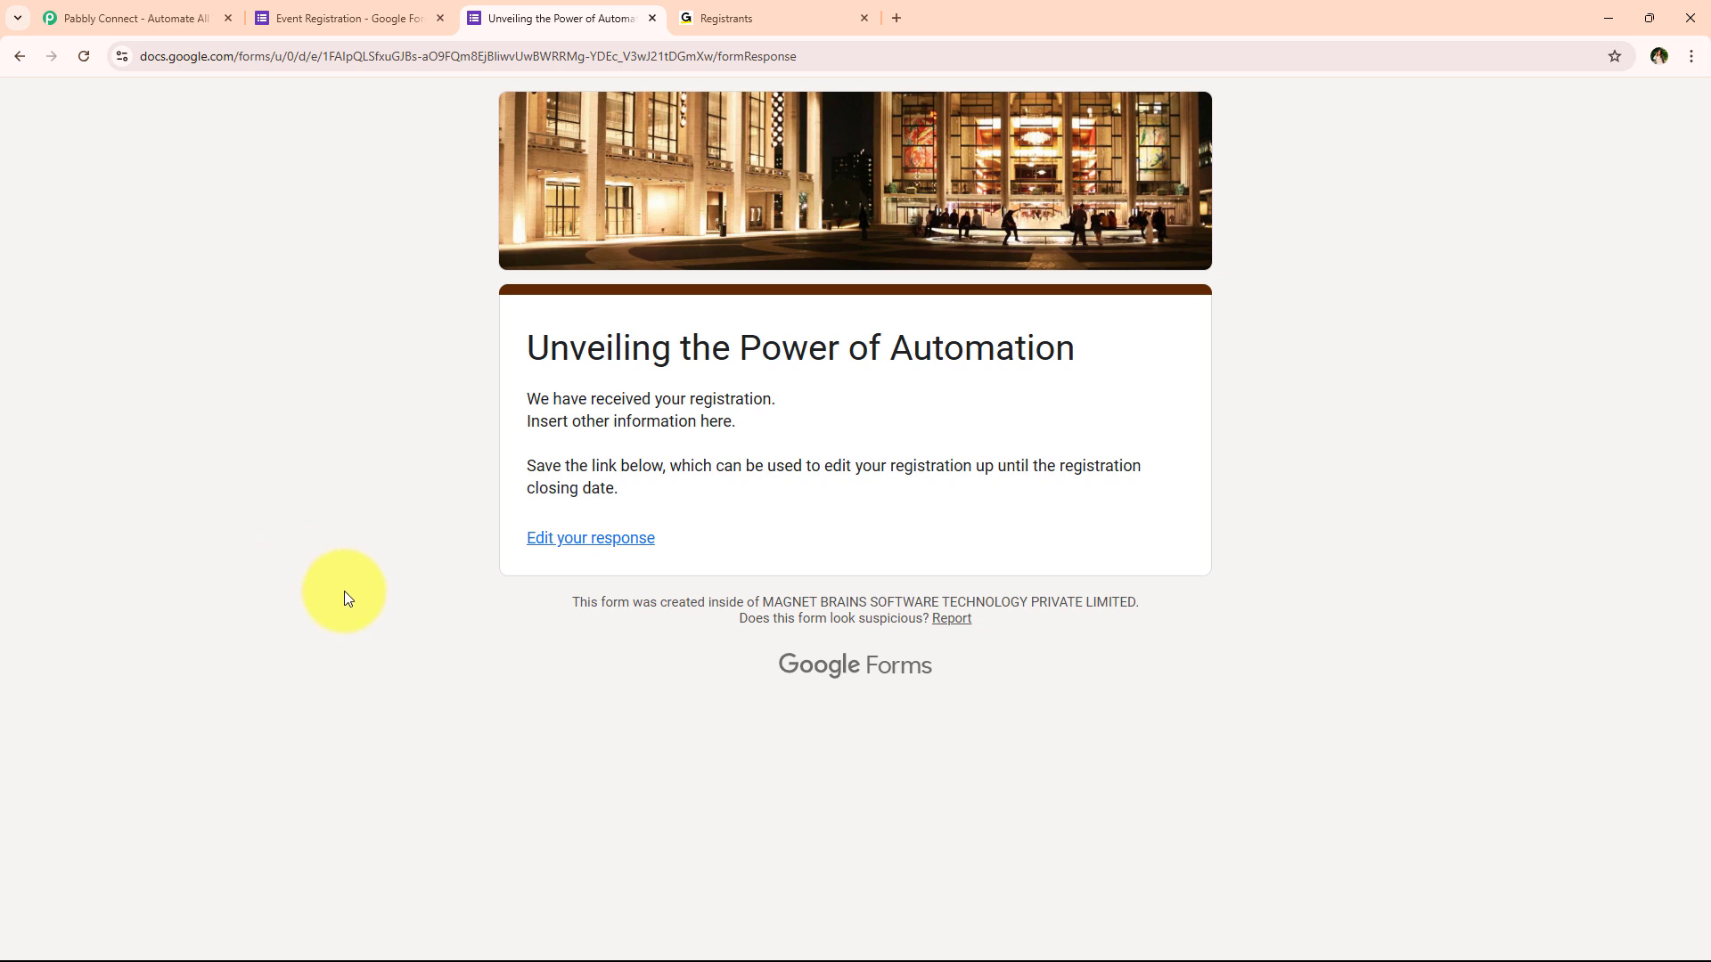
Confirm the test registrant appears (3 of 150), close the form, and return to Pabbly
click(766, 18)
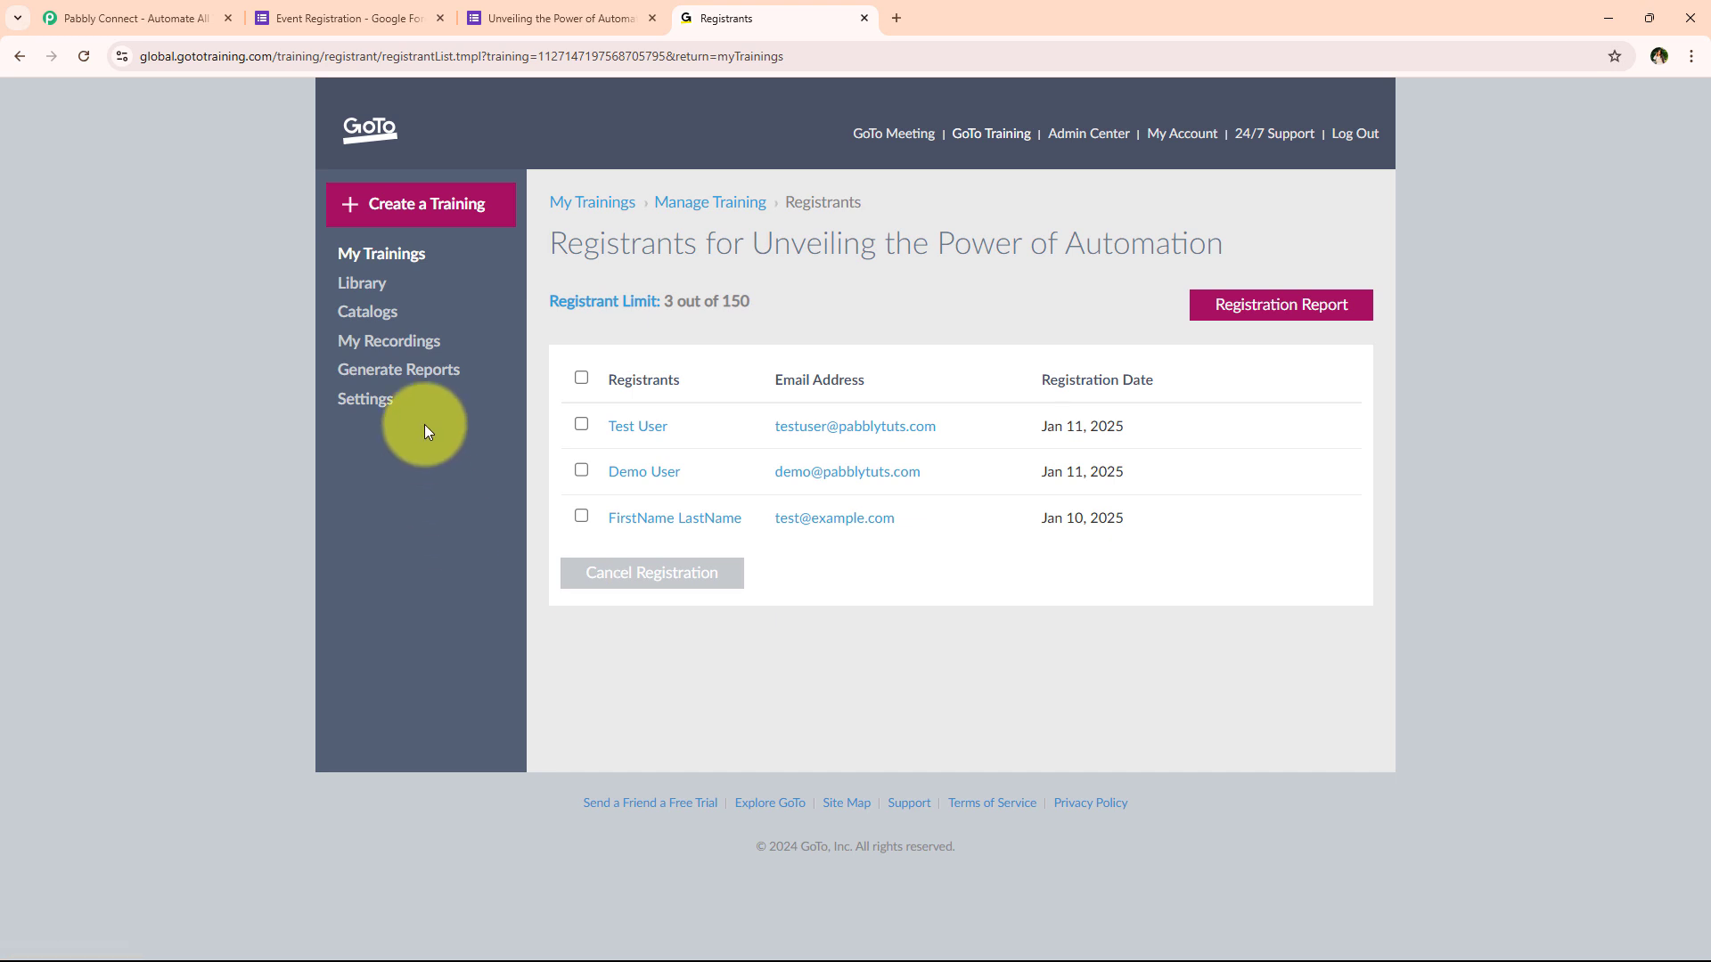
click(653, 15)
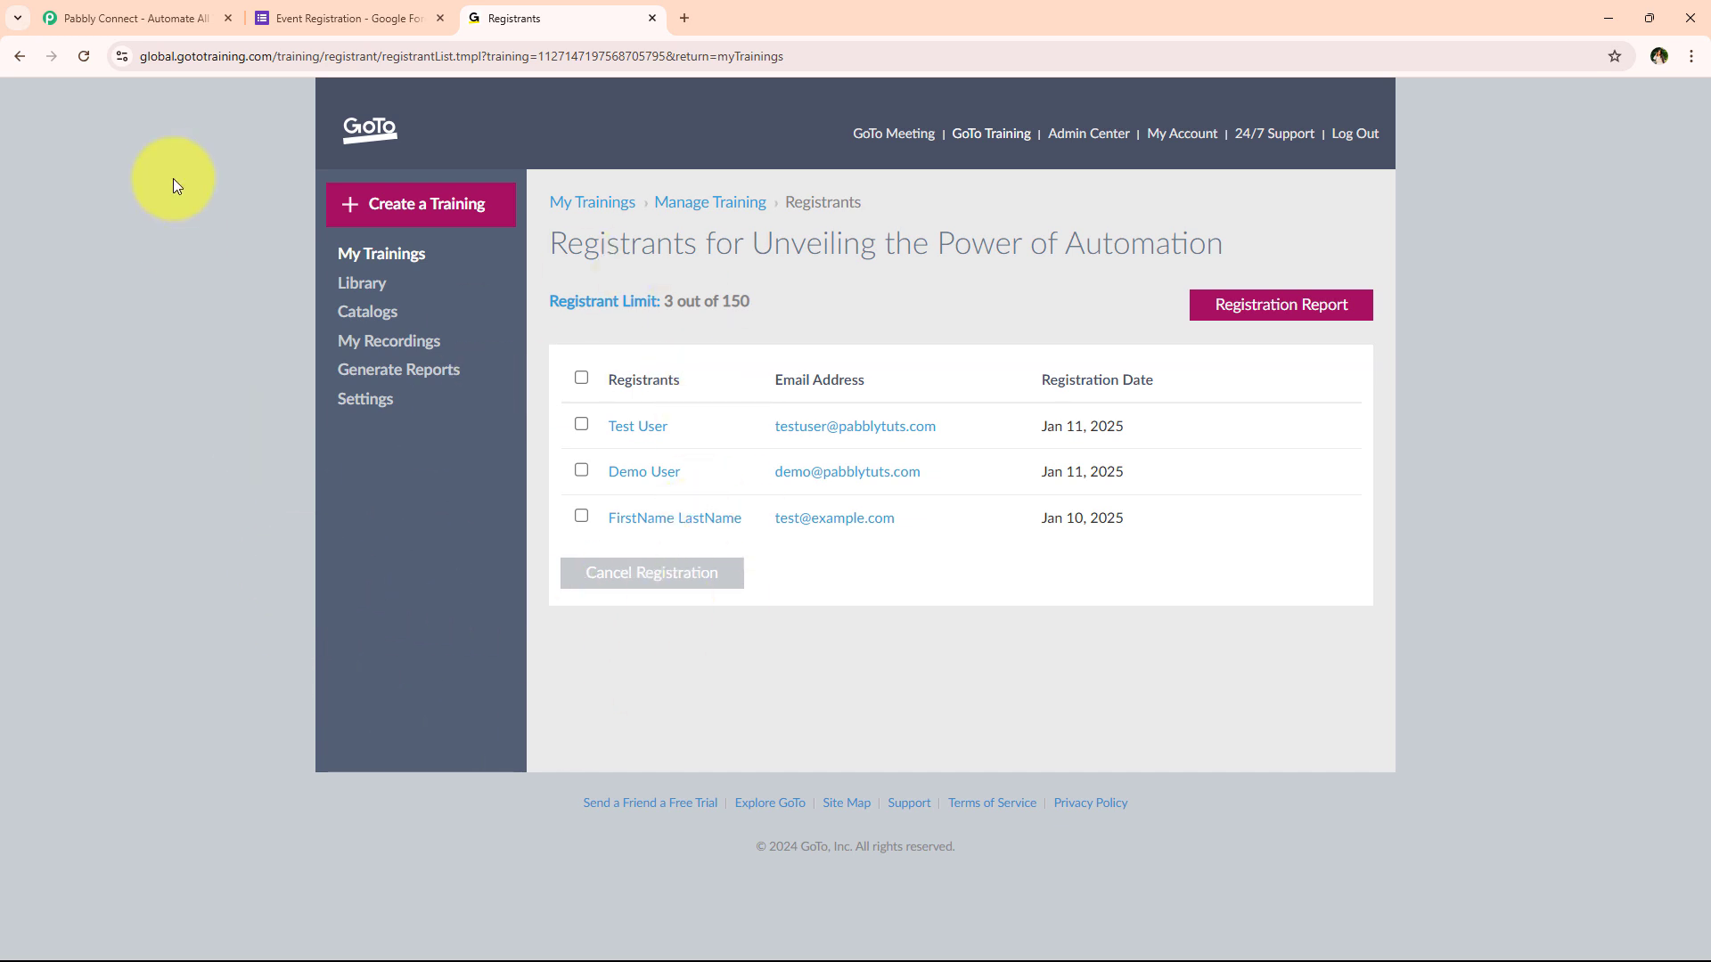
click(170, 18)
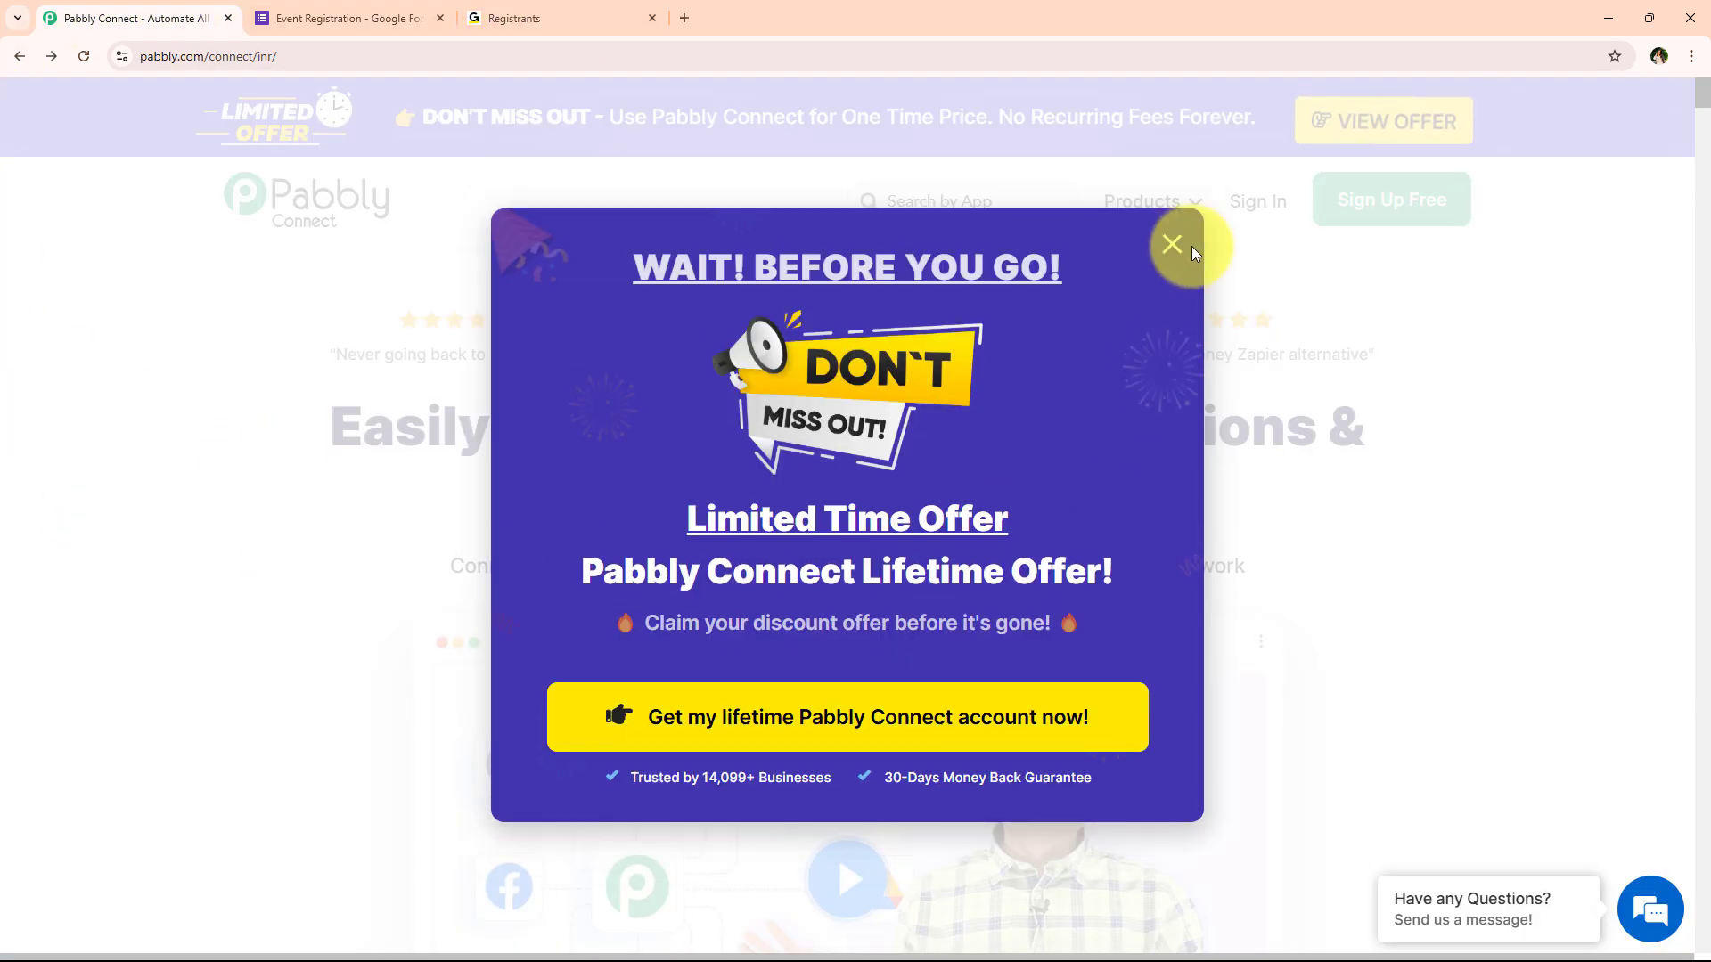
Dismiss the offer popup and sign in to the Pabbly account
click(1173, 241)
click(480, 53)
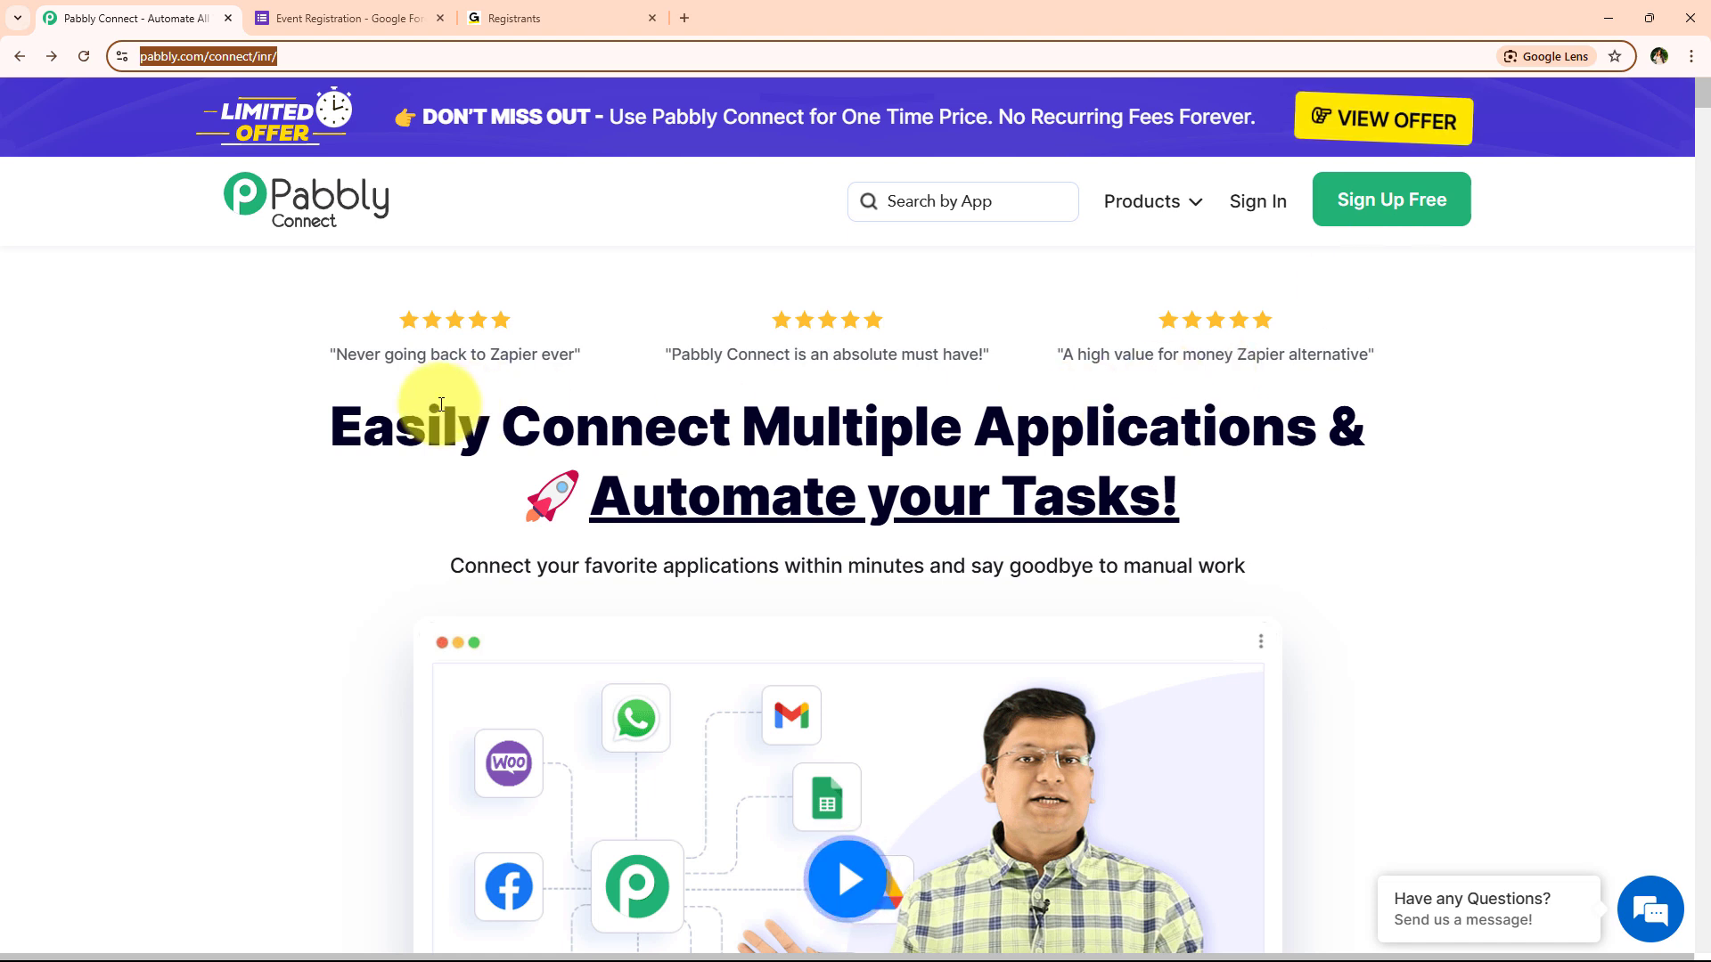
click(740, 265)
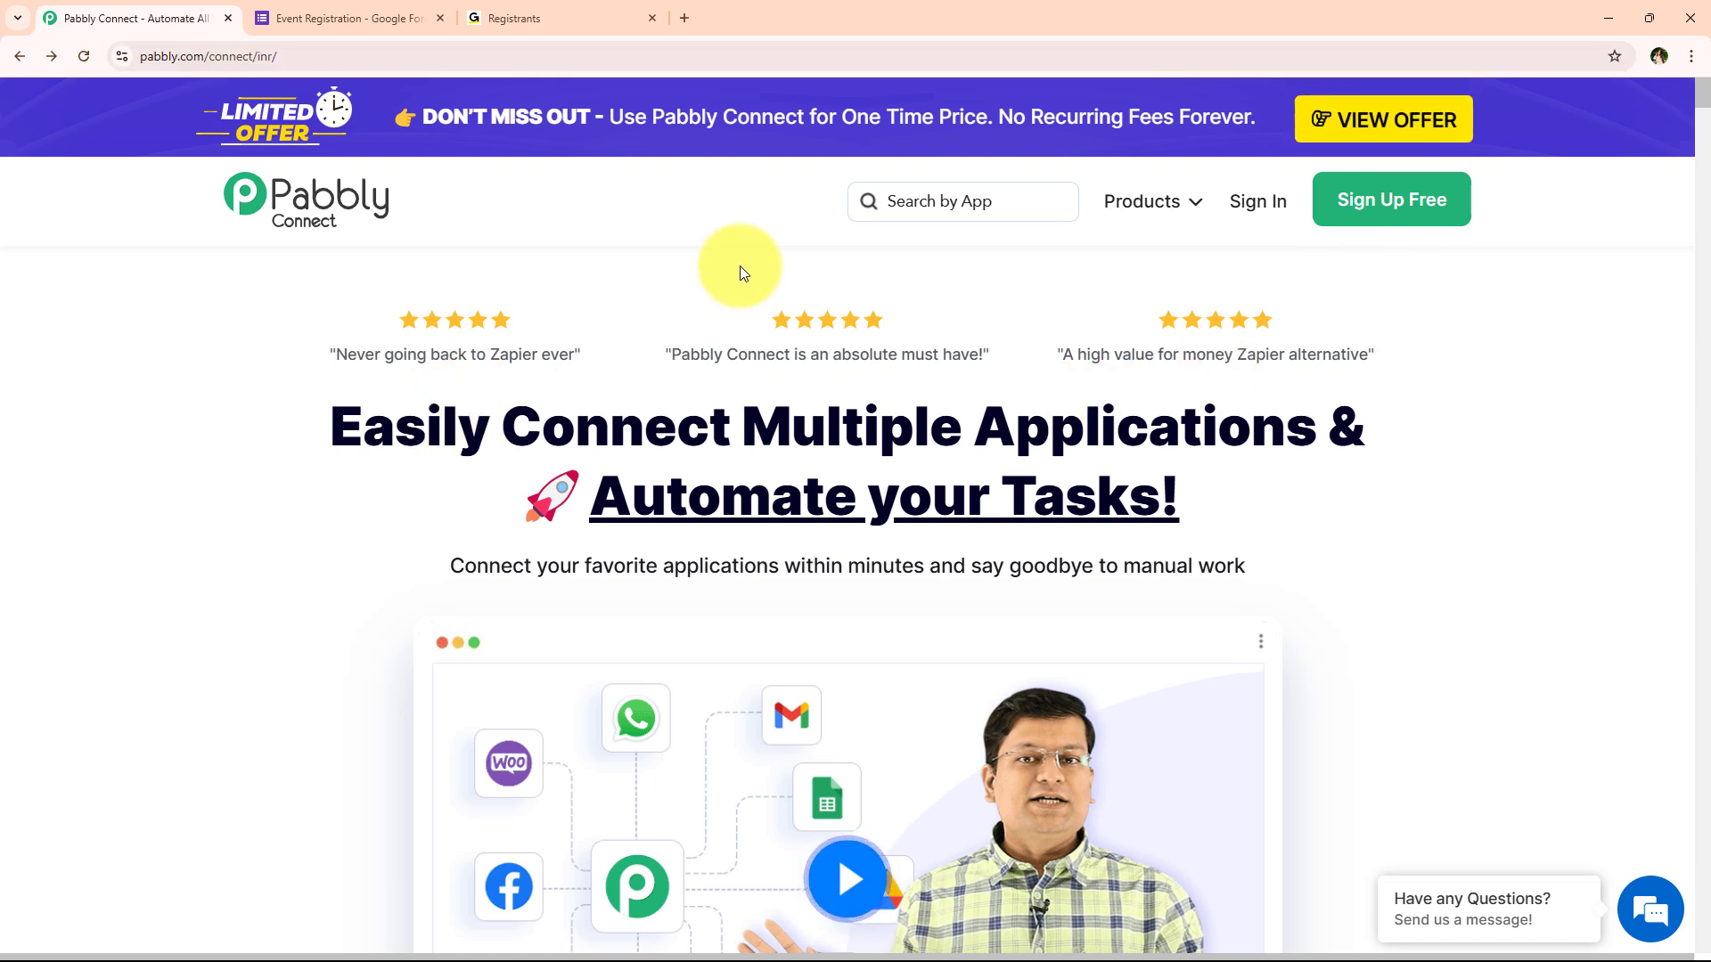
click(1235, 217)
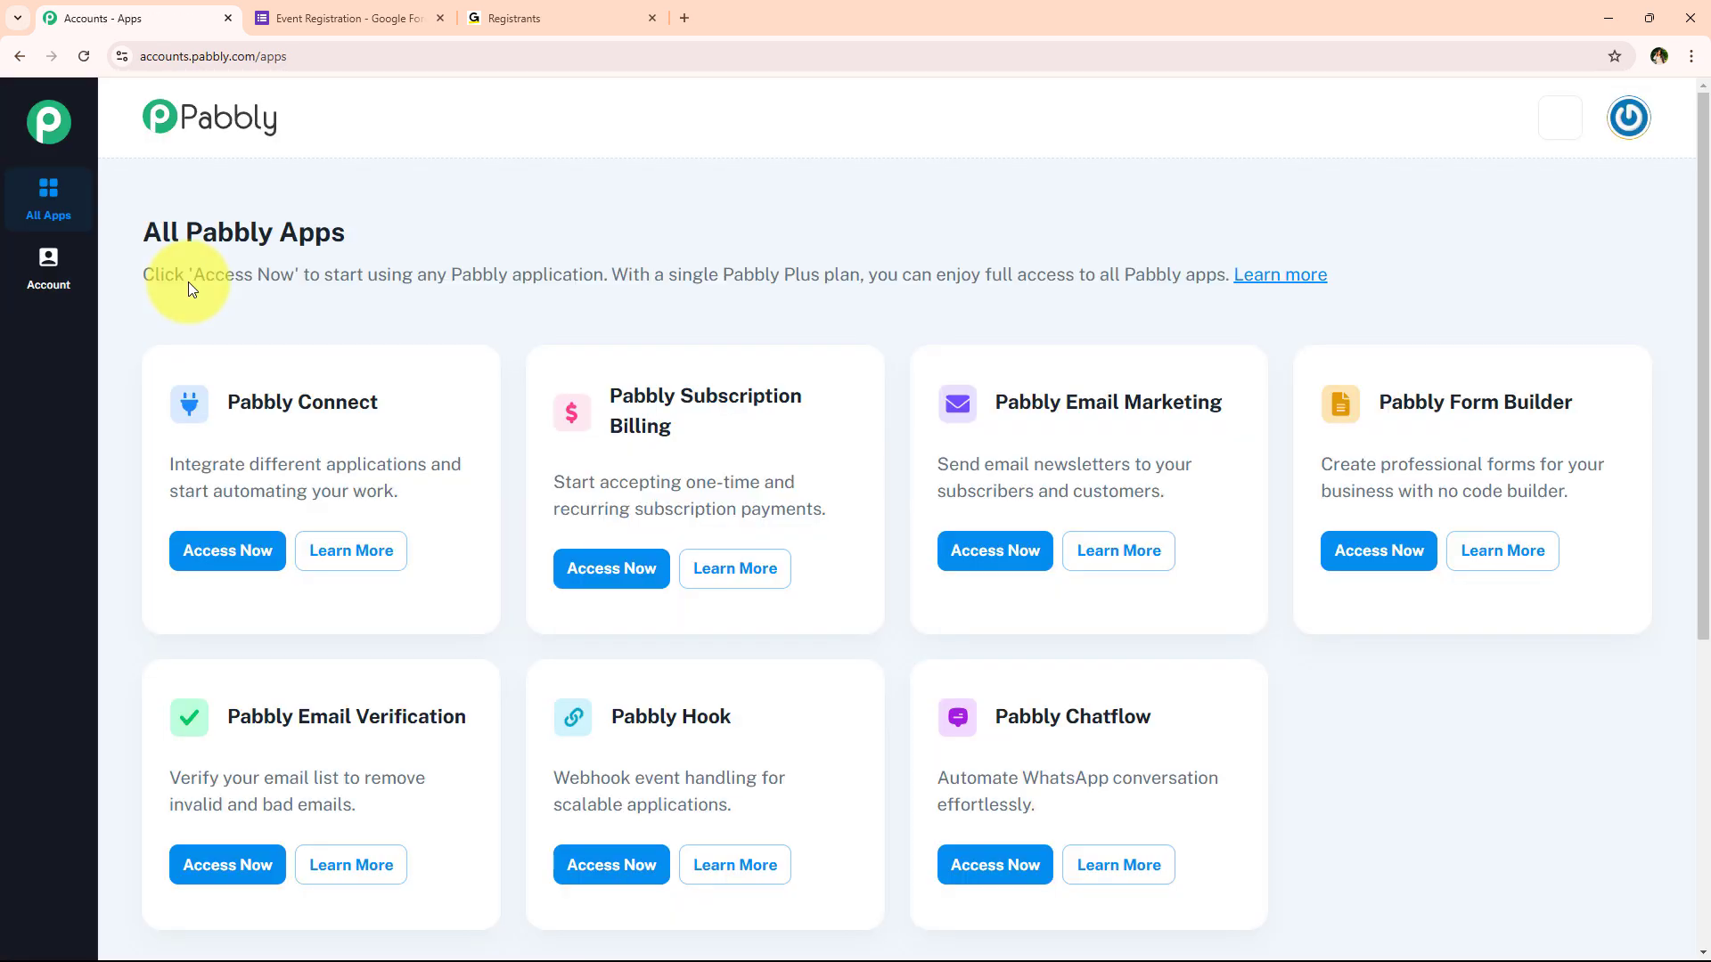
Find Pabbly Connect under All Pabbly Apps and launch it from its card
scroll(501, 254, down, 1)
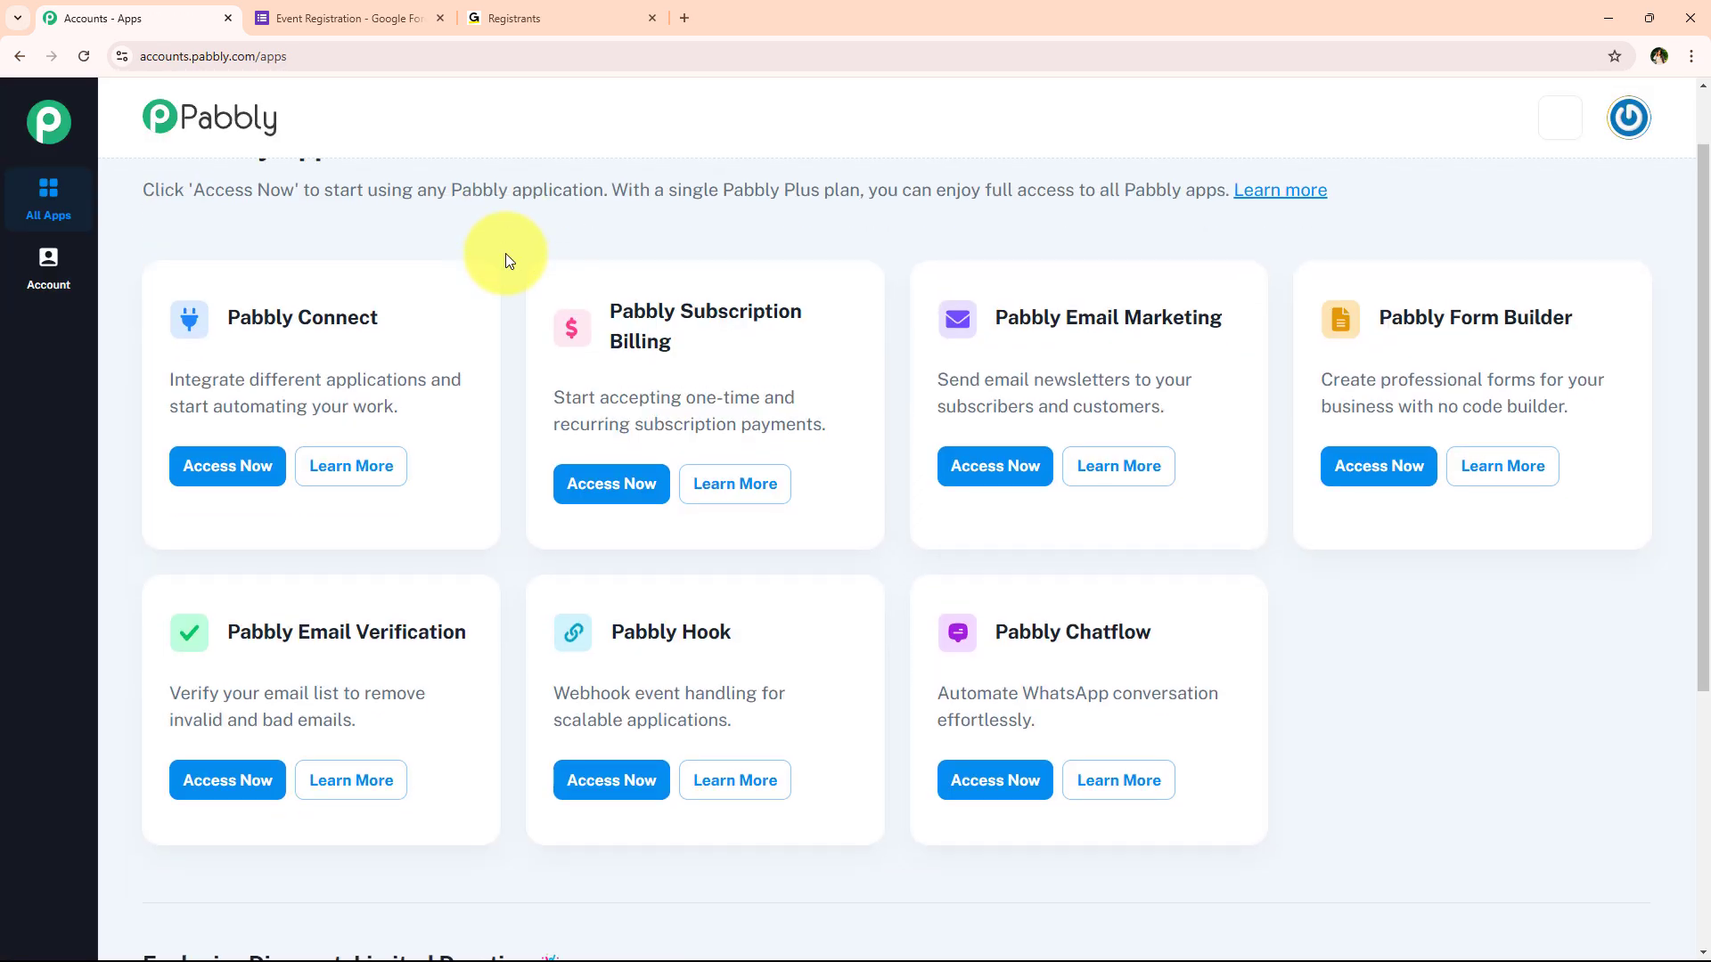
scroll(484, 290, up, 1)
drag(123, 221, 354, 240)
scroll(518, 338, down, 1)
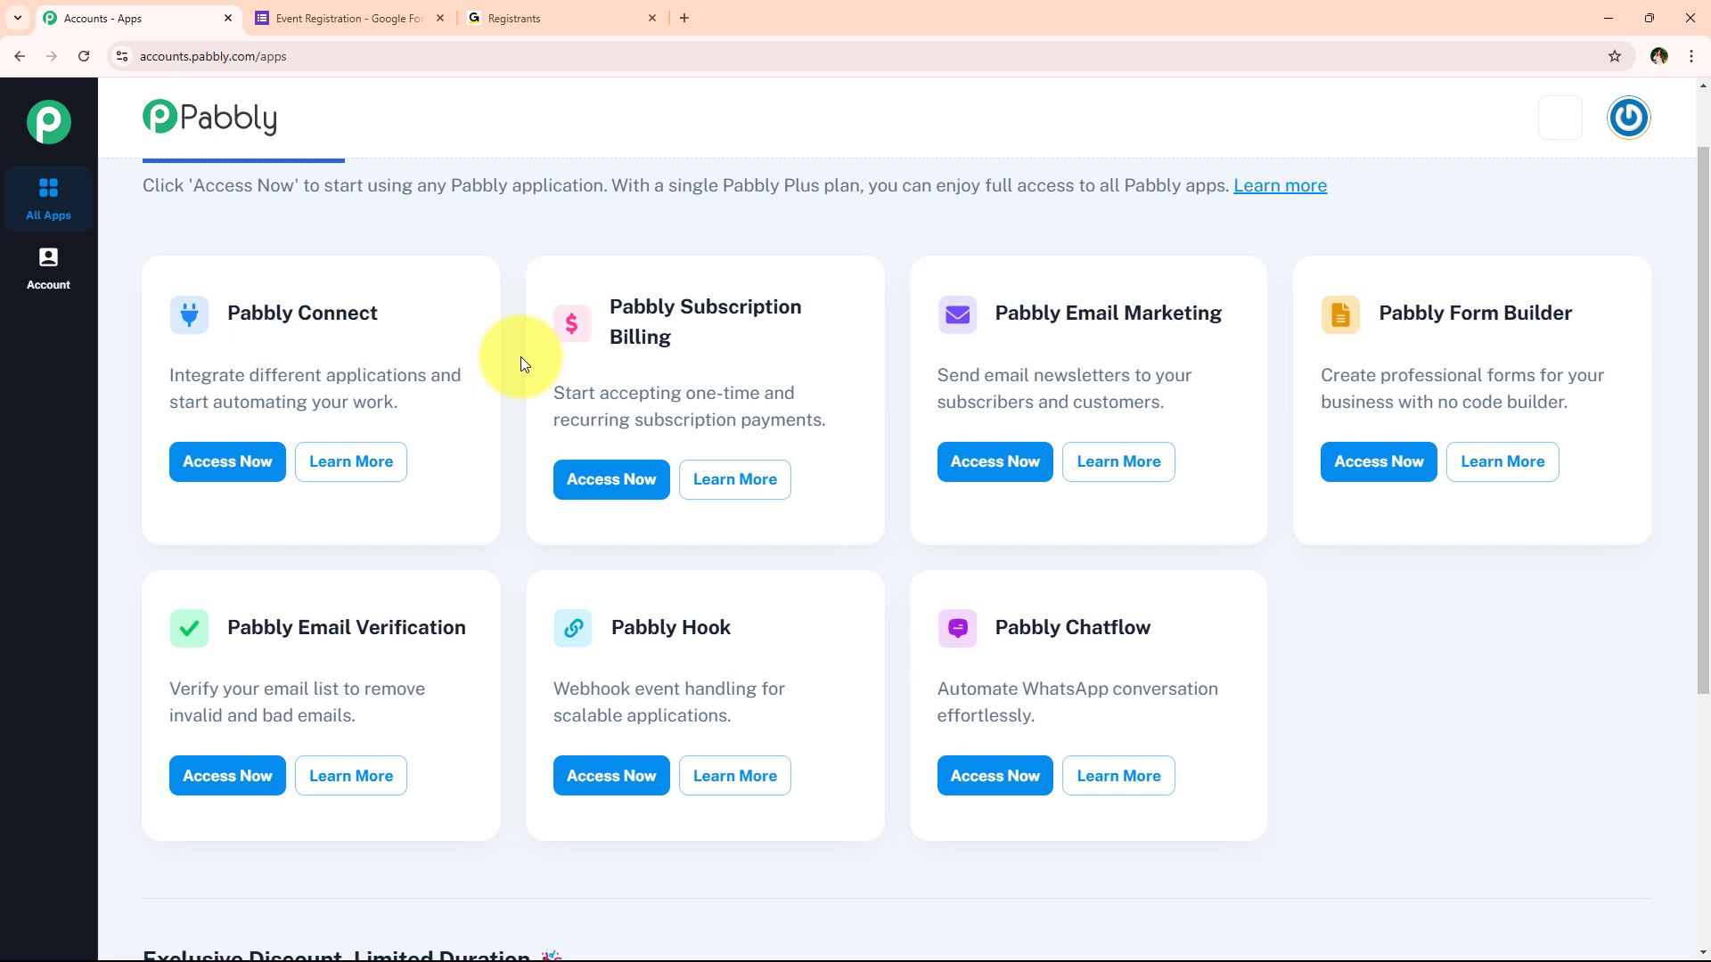
scroll(501, 520, up, 1)
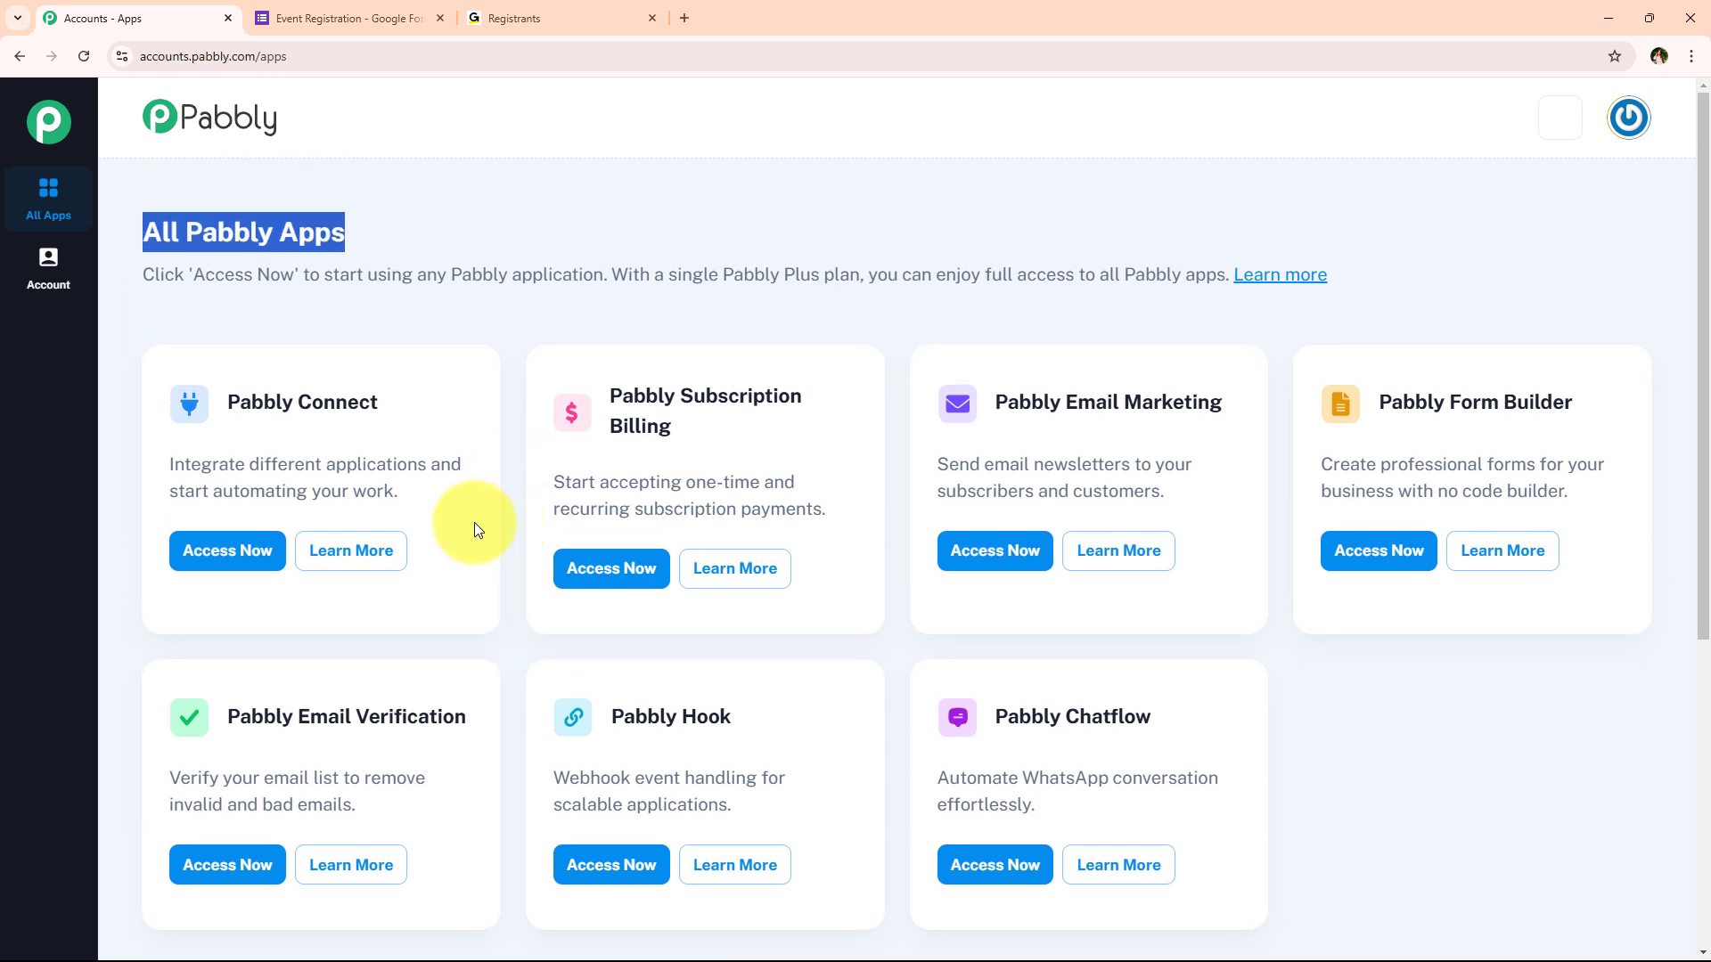
drag(221, 401, 385, 404)
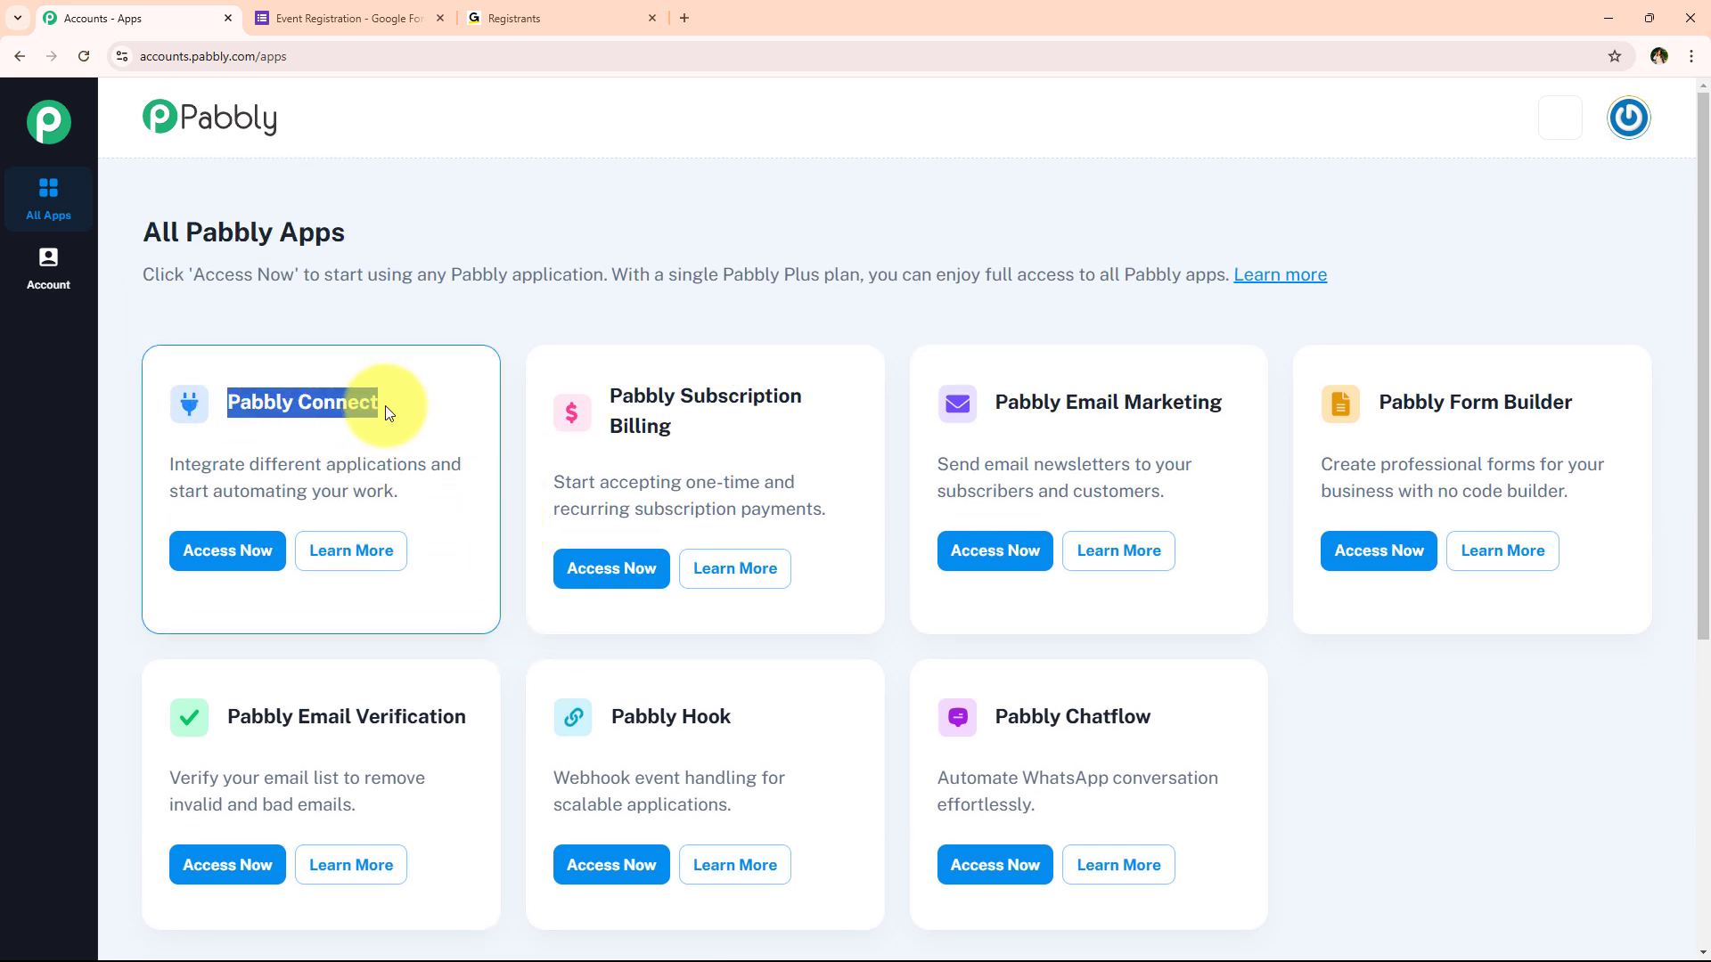
drag(169, 458, 429, 454)
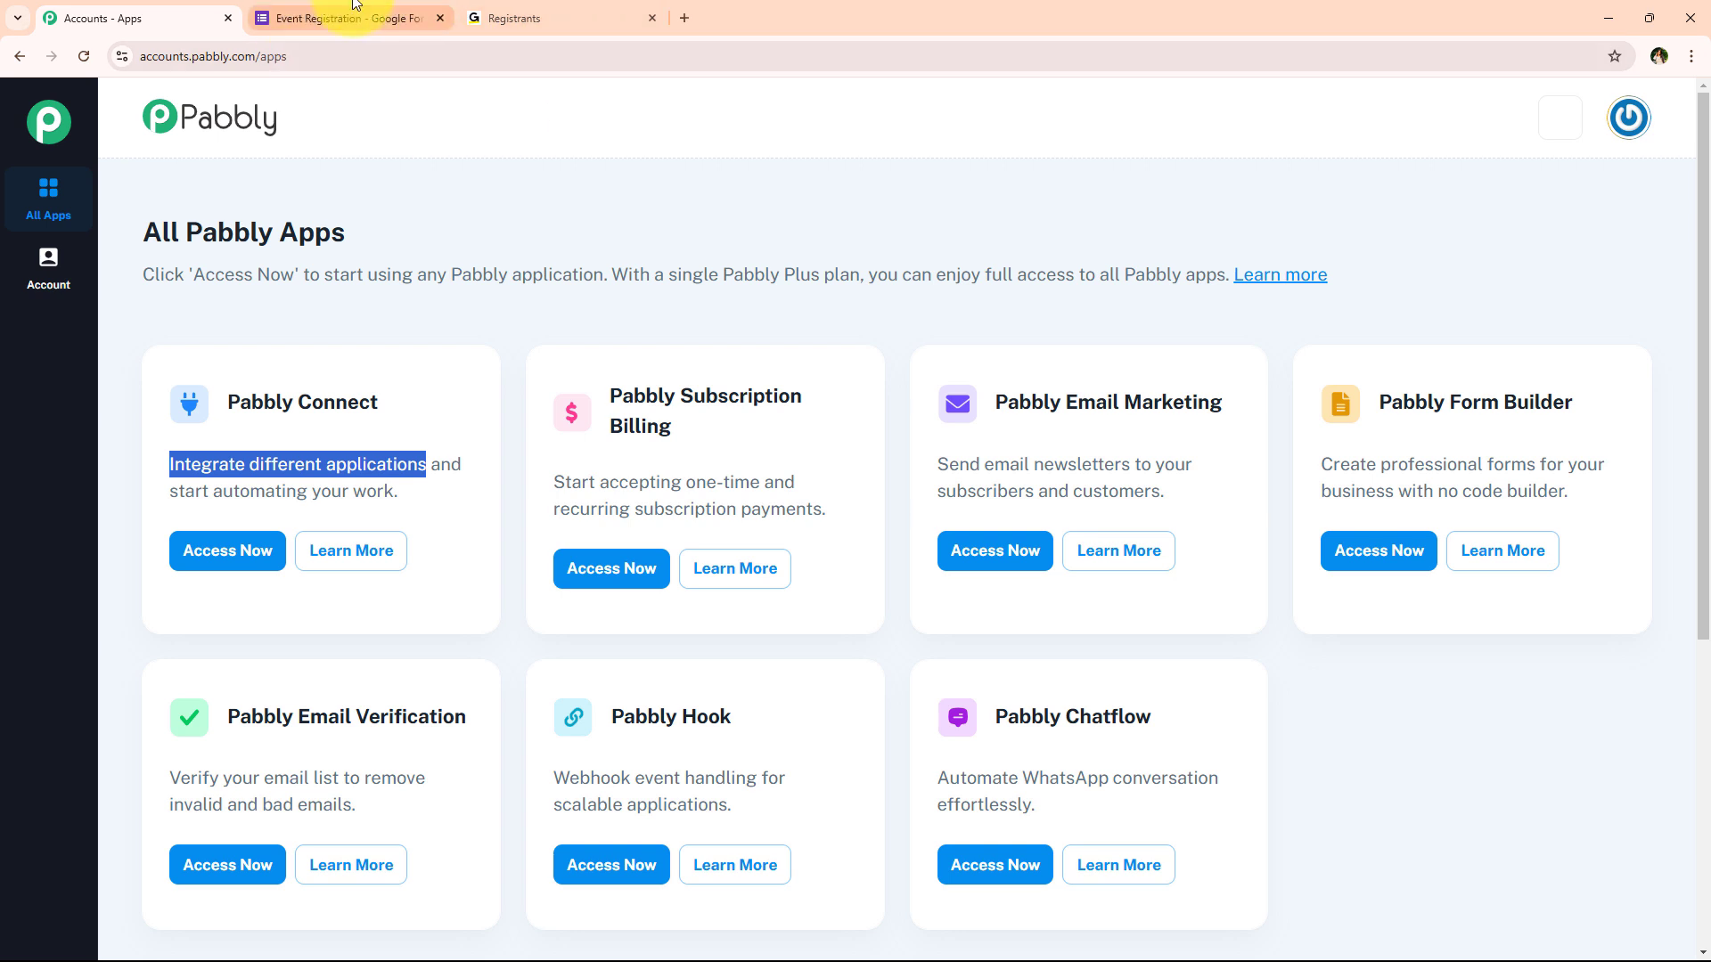
click(229, 549)
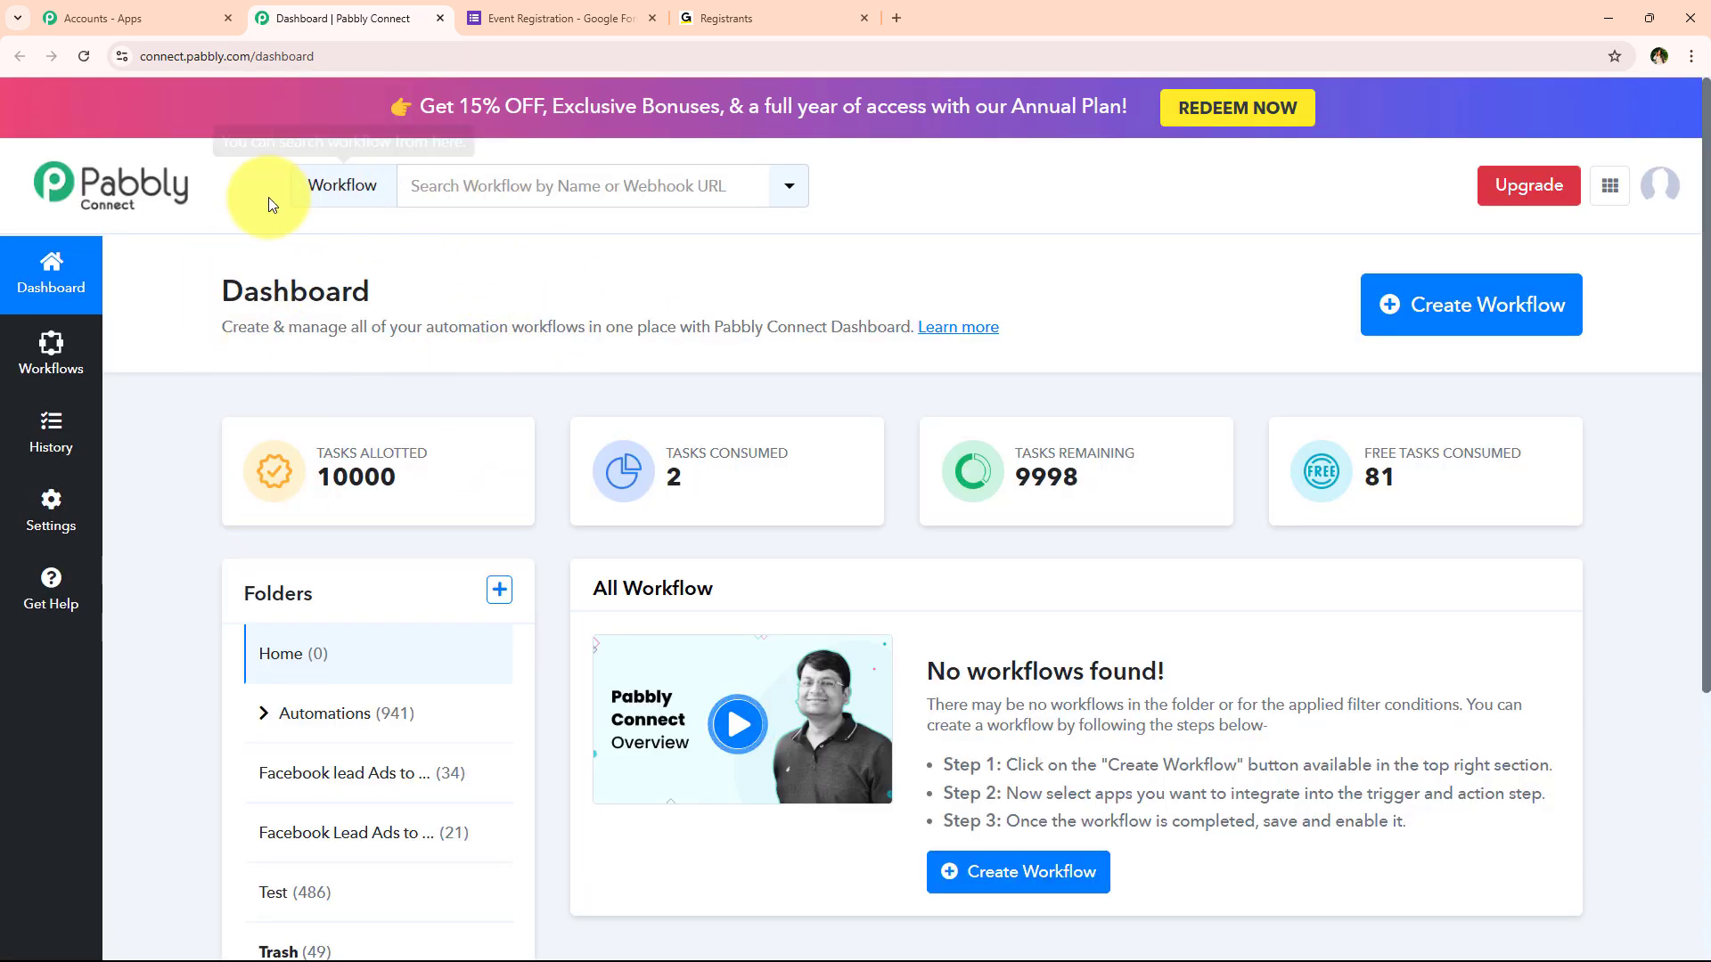
Start a new workflow and place it in the Automations folder
drag(194, 291, 392, 291)
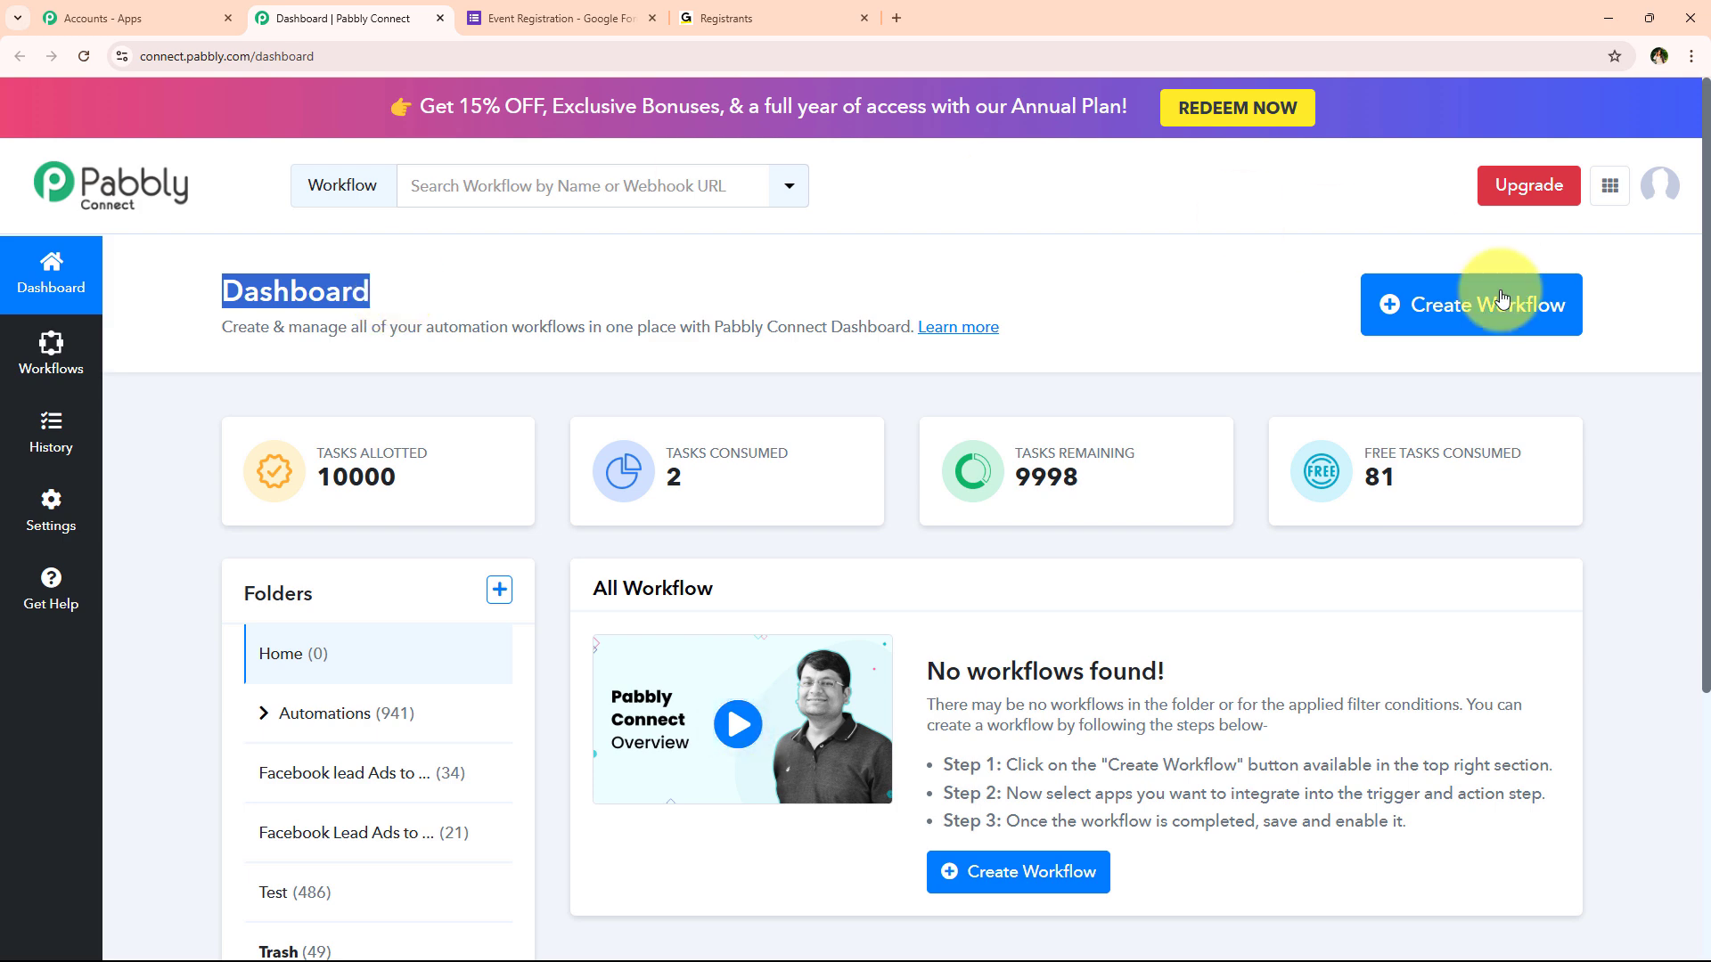
click(1452, 332)
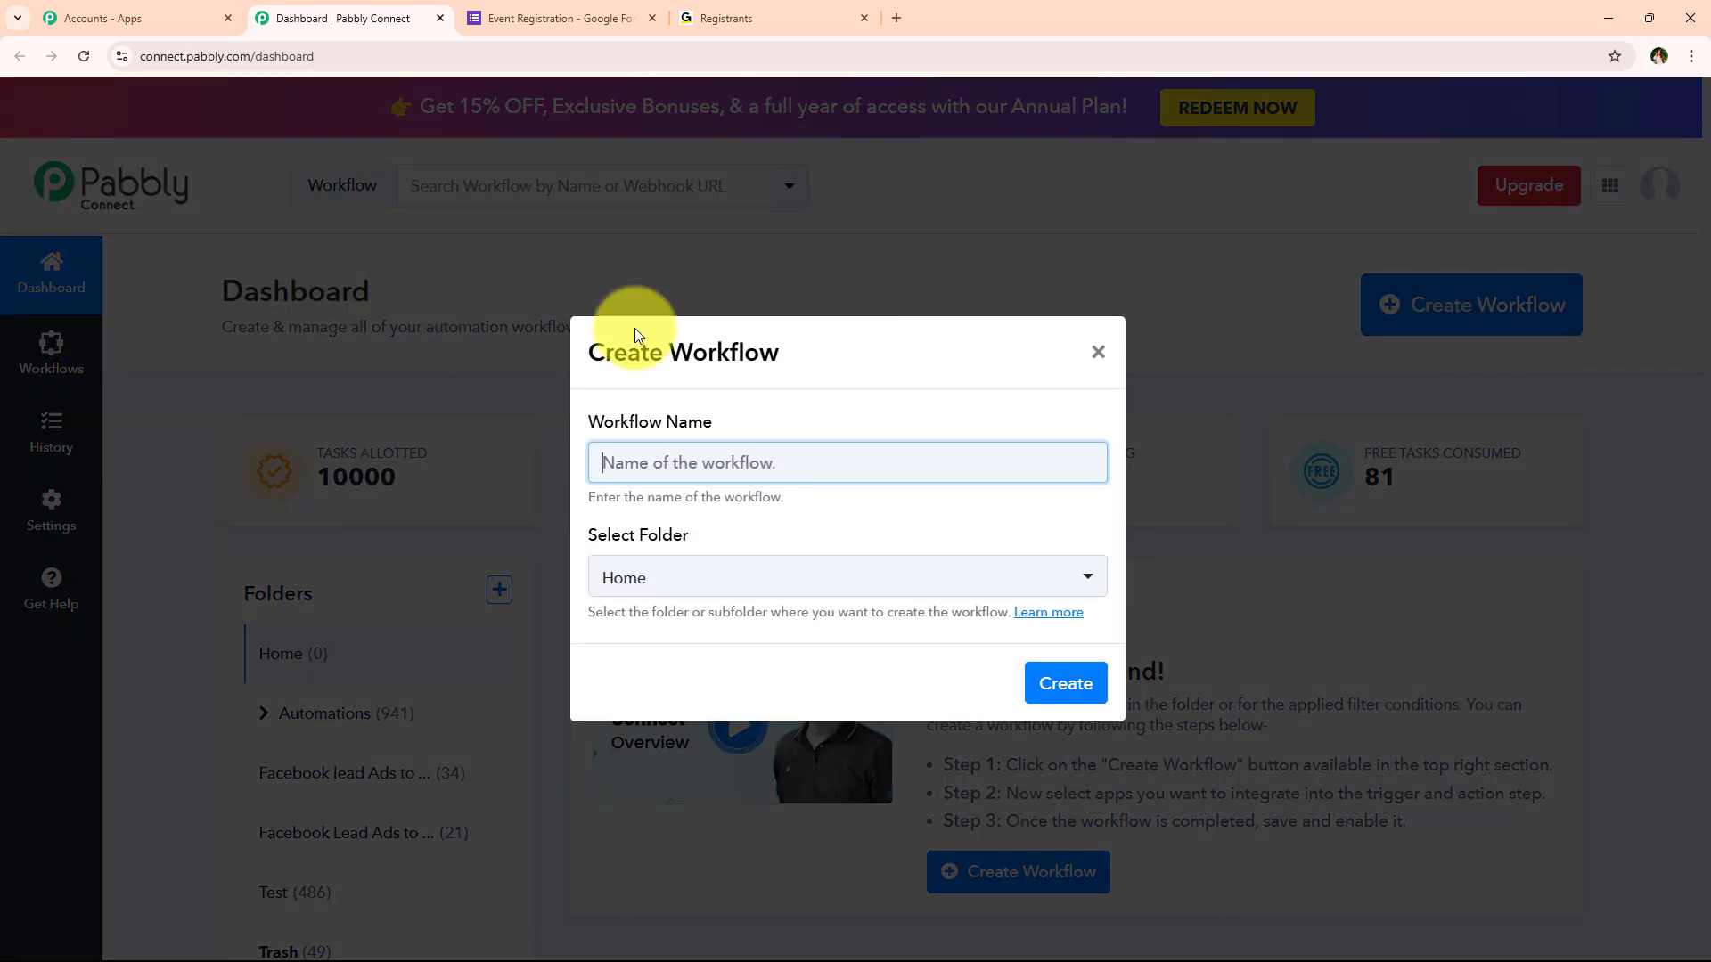
drag(580, 424, 713, 423)
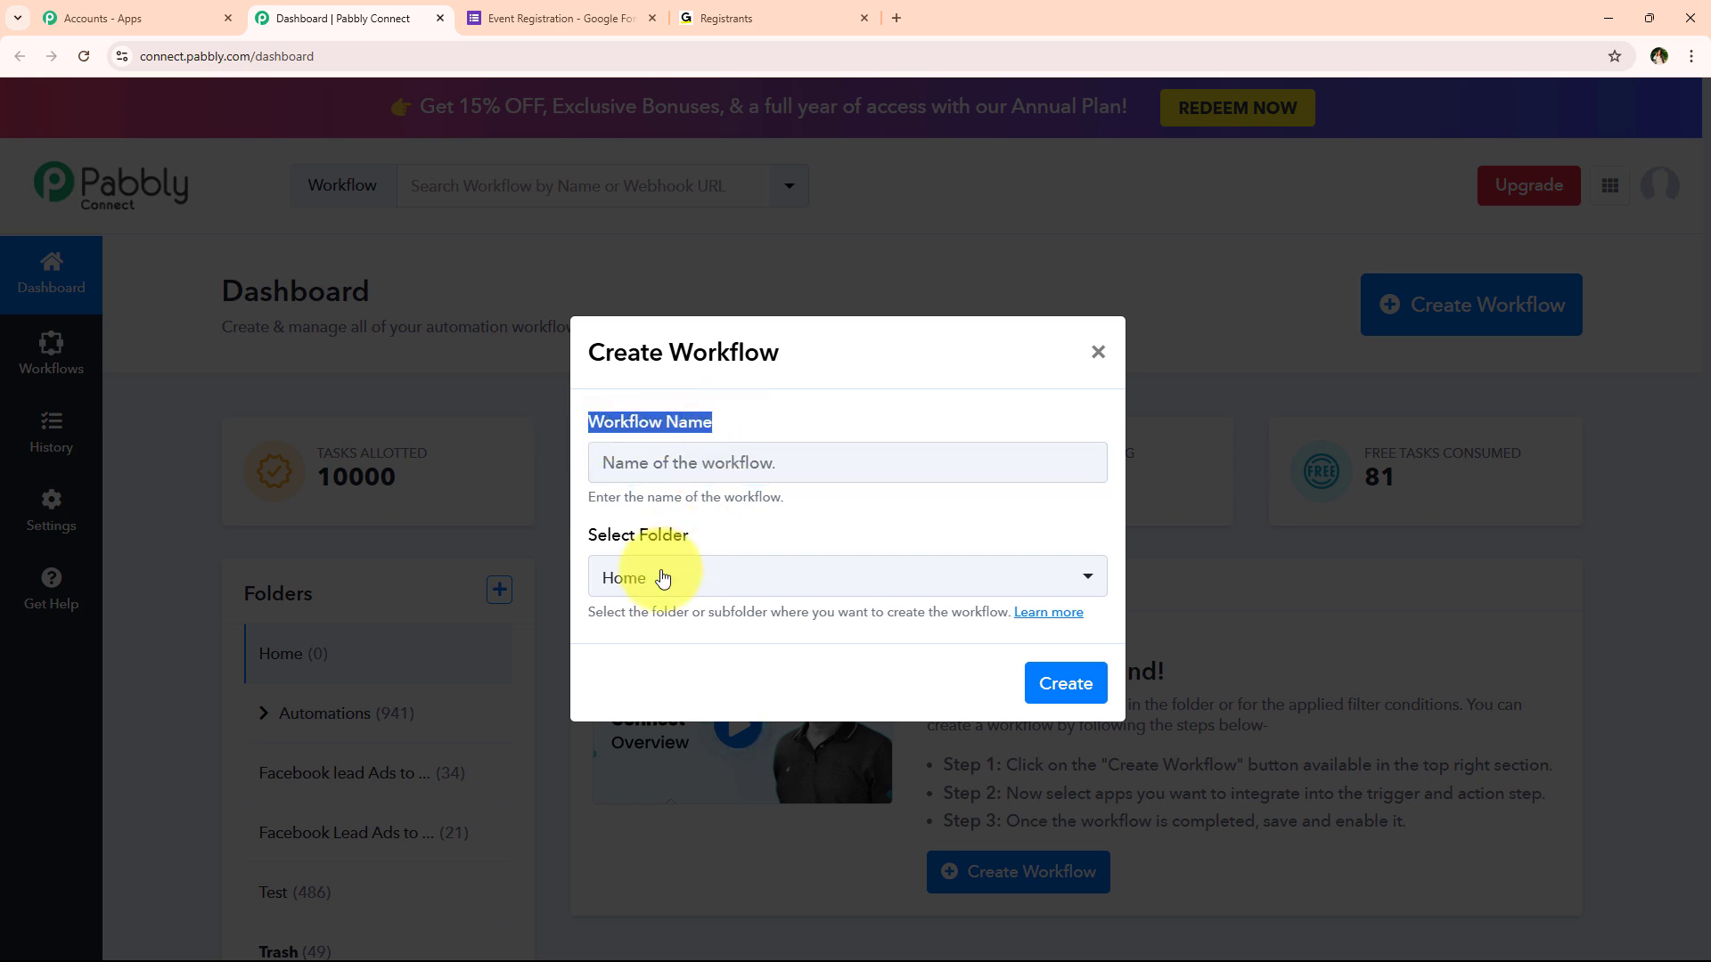
click(624, 542)
triple_click(634, 545)
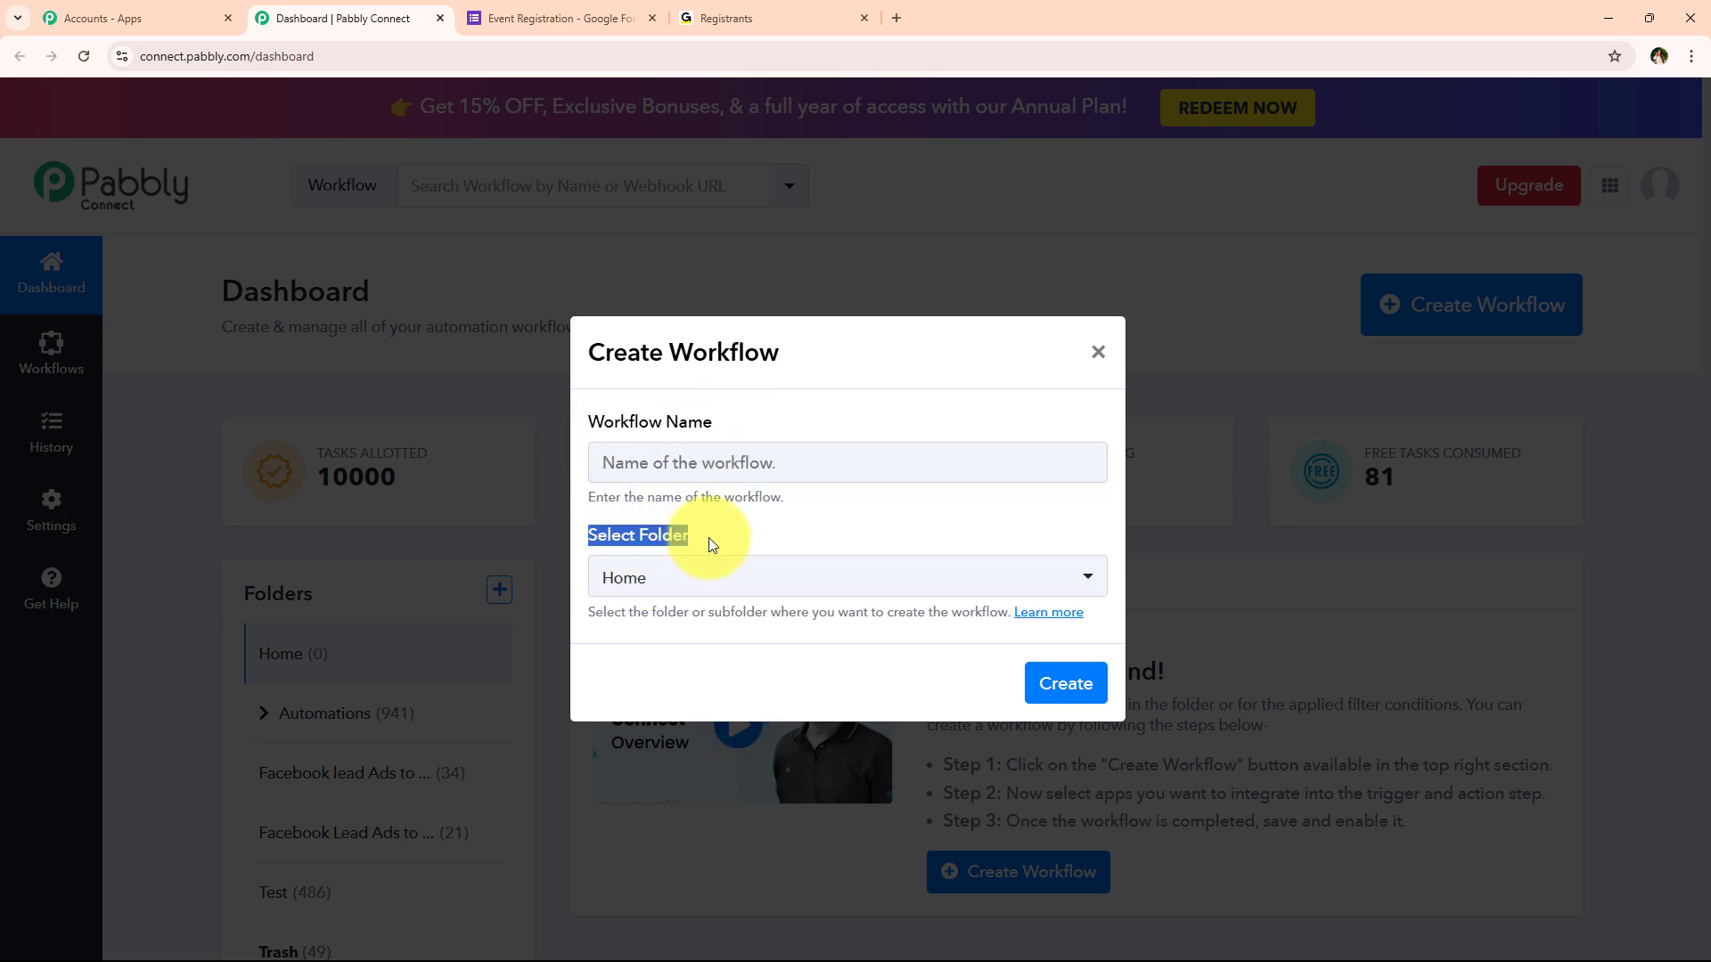
click(712, 542)
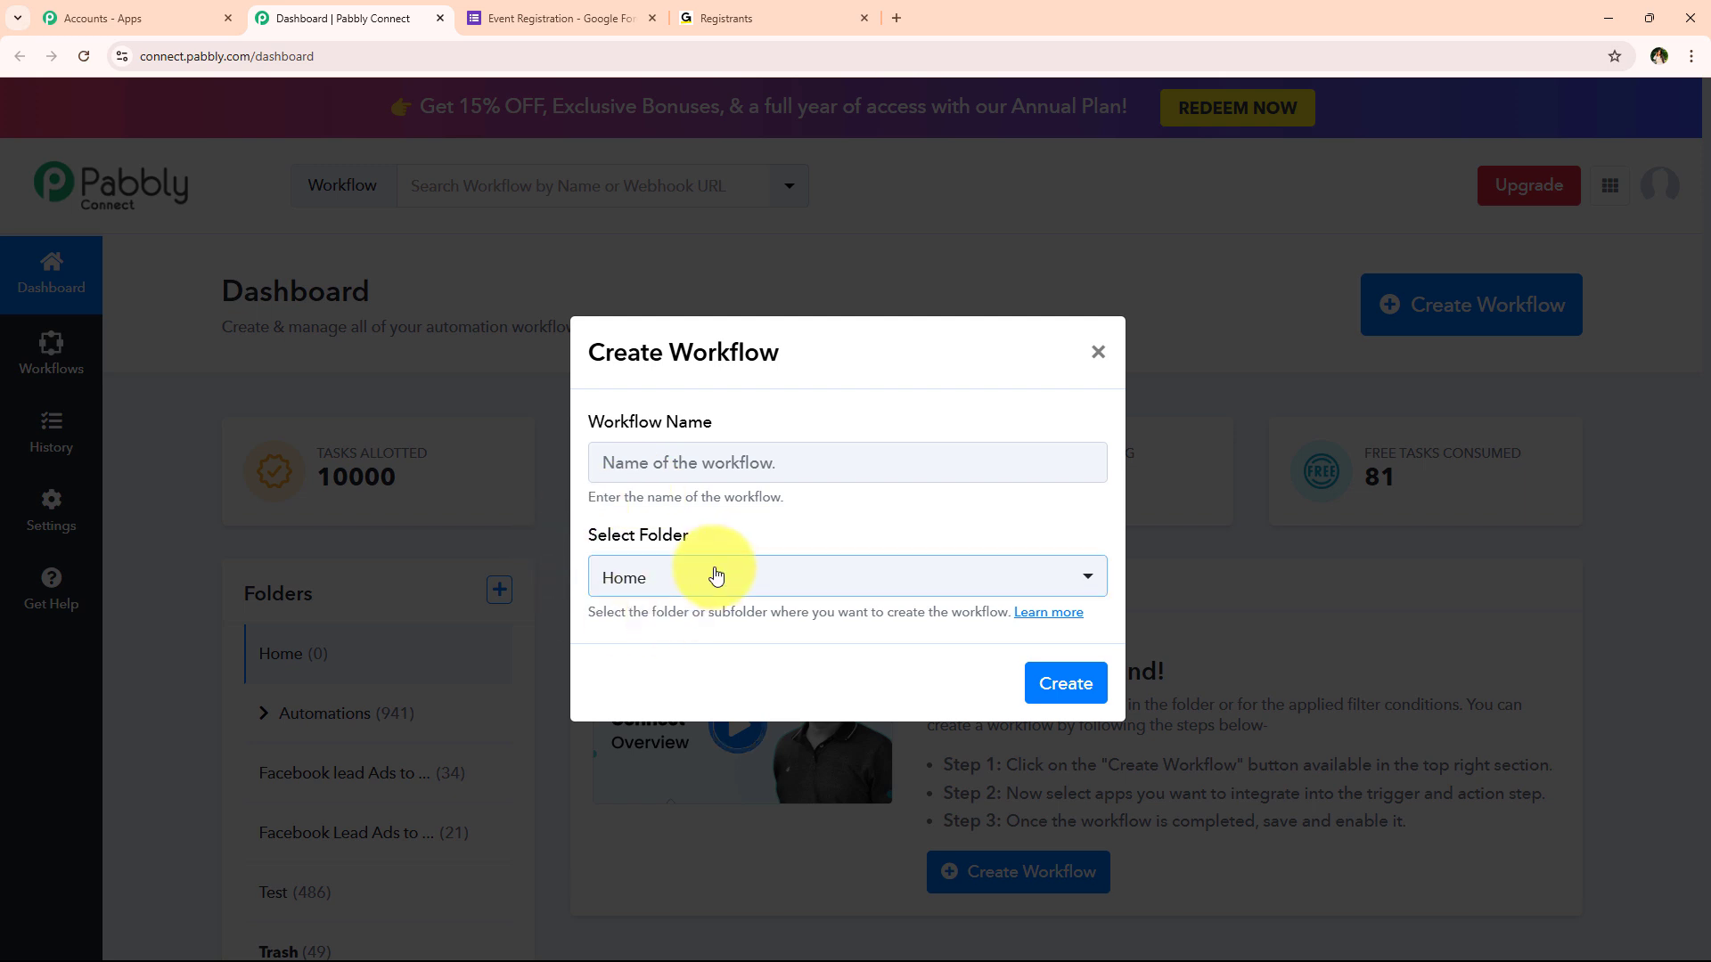
click(715, 577)
click(767, 279)
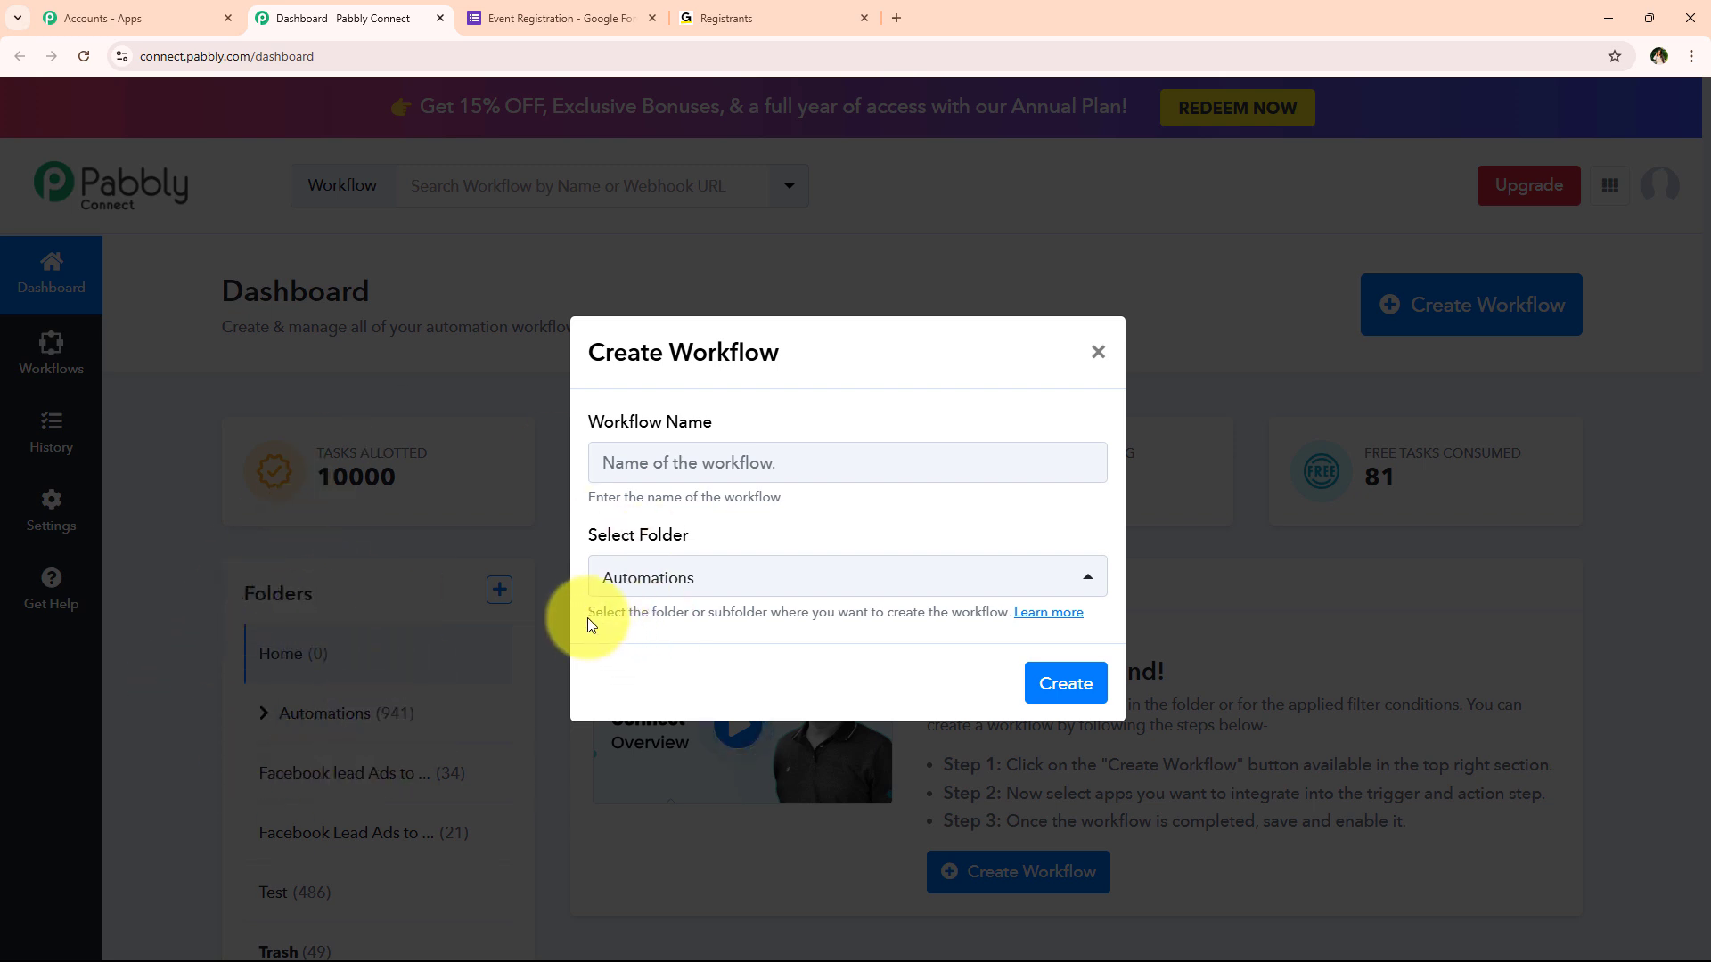
drag(587, 612, 764, 615)
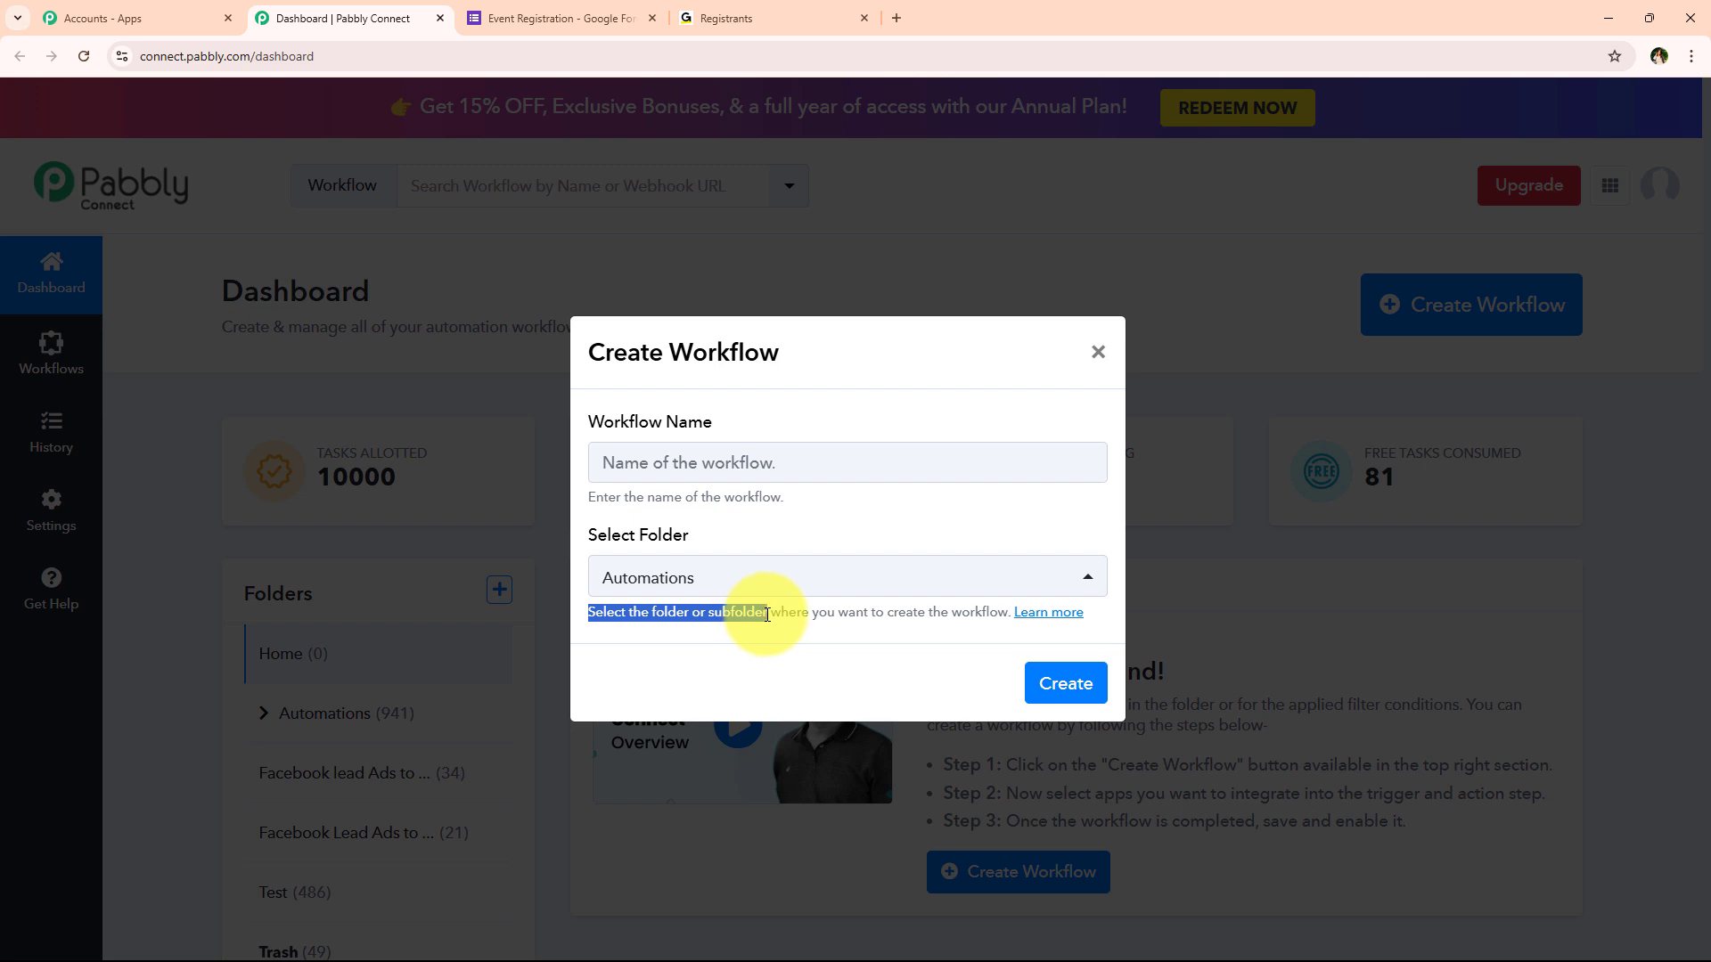
click(821, 644)
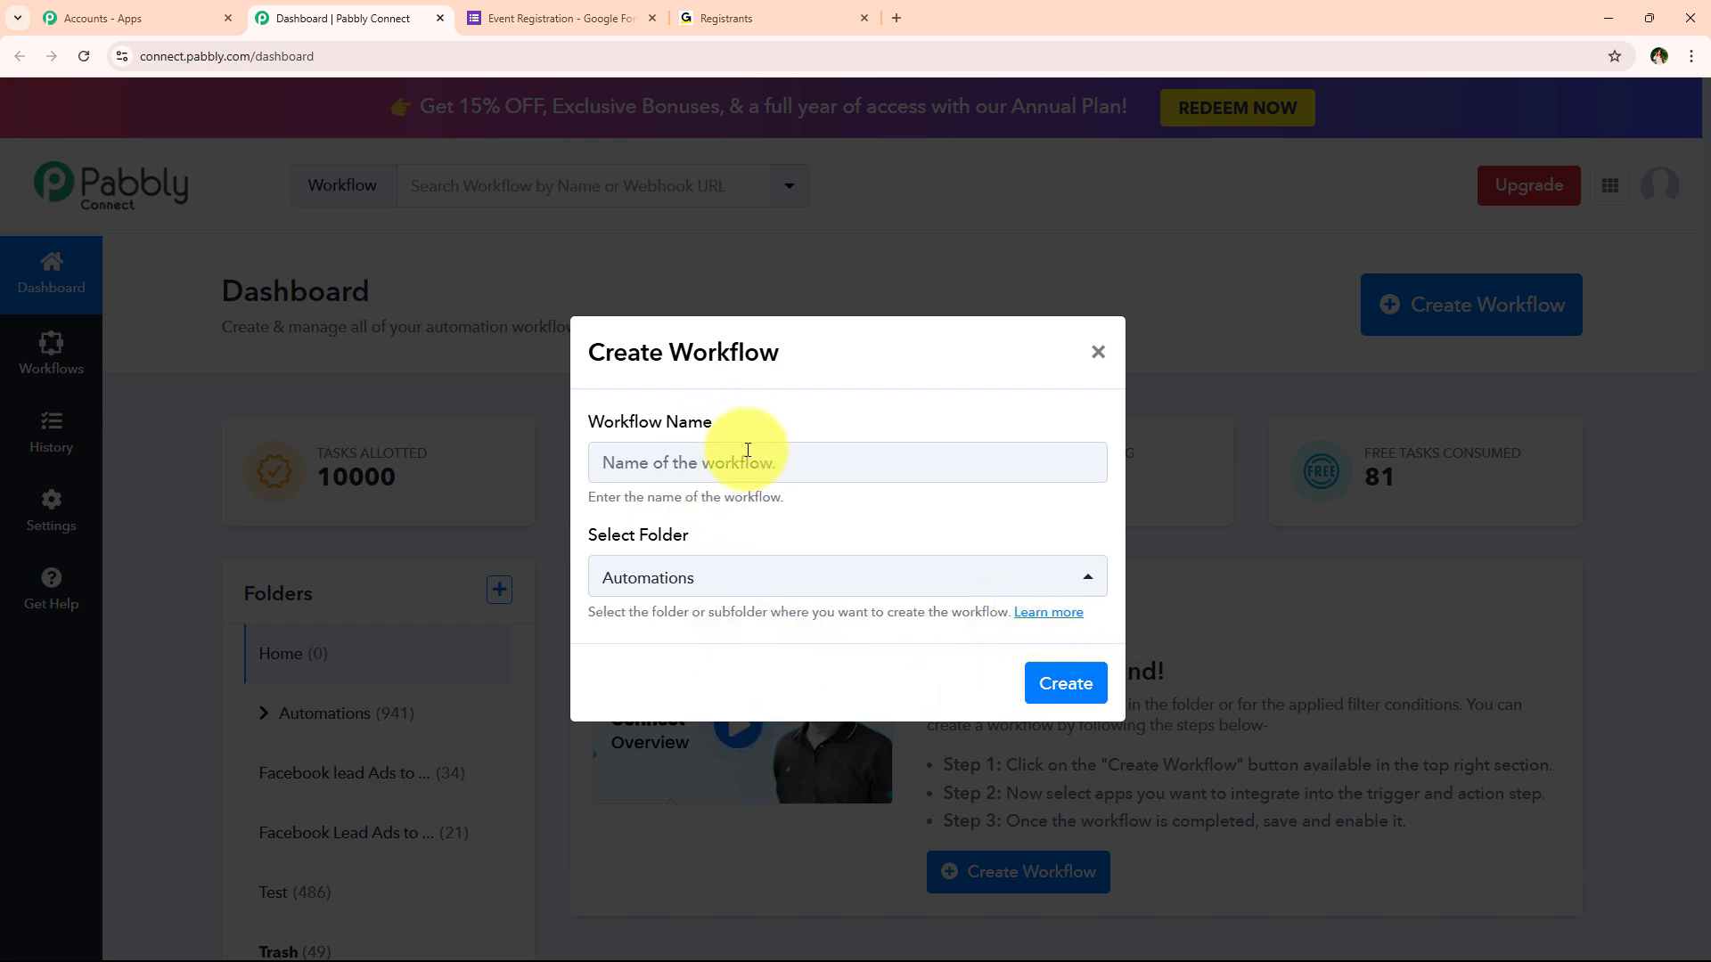
Paste the name 'How to Create GoToTraining Registrant on Google Forms Submission | Google Forms to GoToTraining' and create it
click(794, 471)
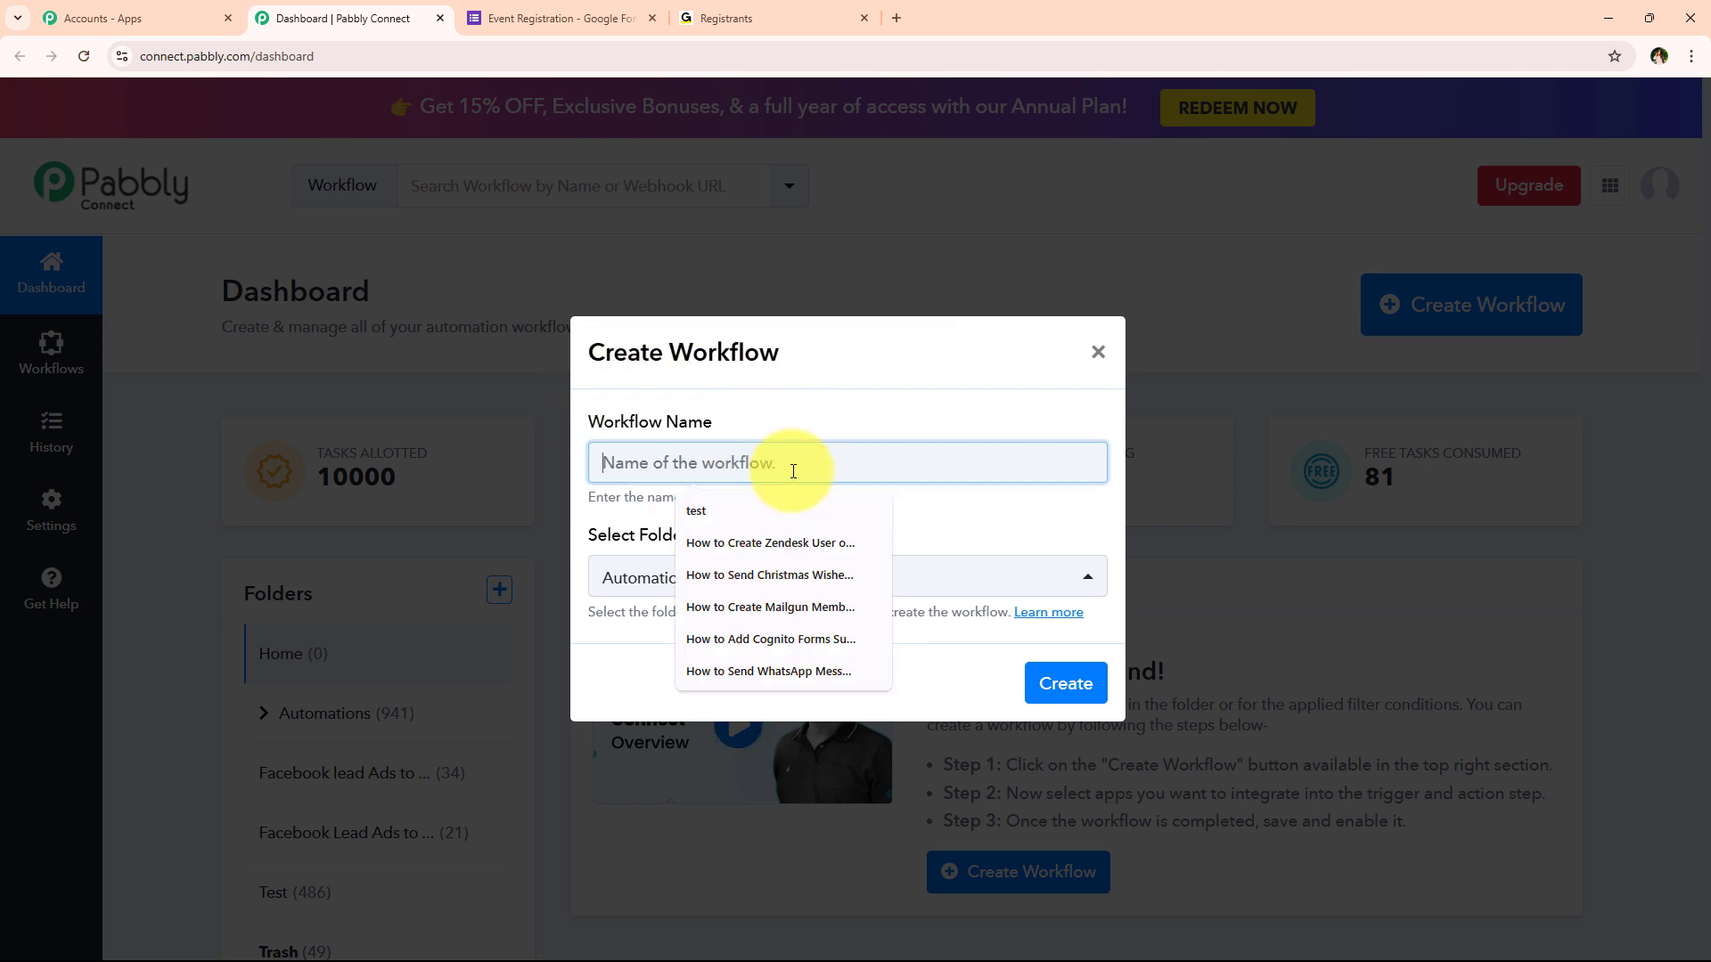
text(How to Create GoToTraining Registrant on Google Forms Submission | Google Forms to GoToTraining)
click(837, 501)
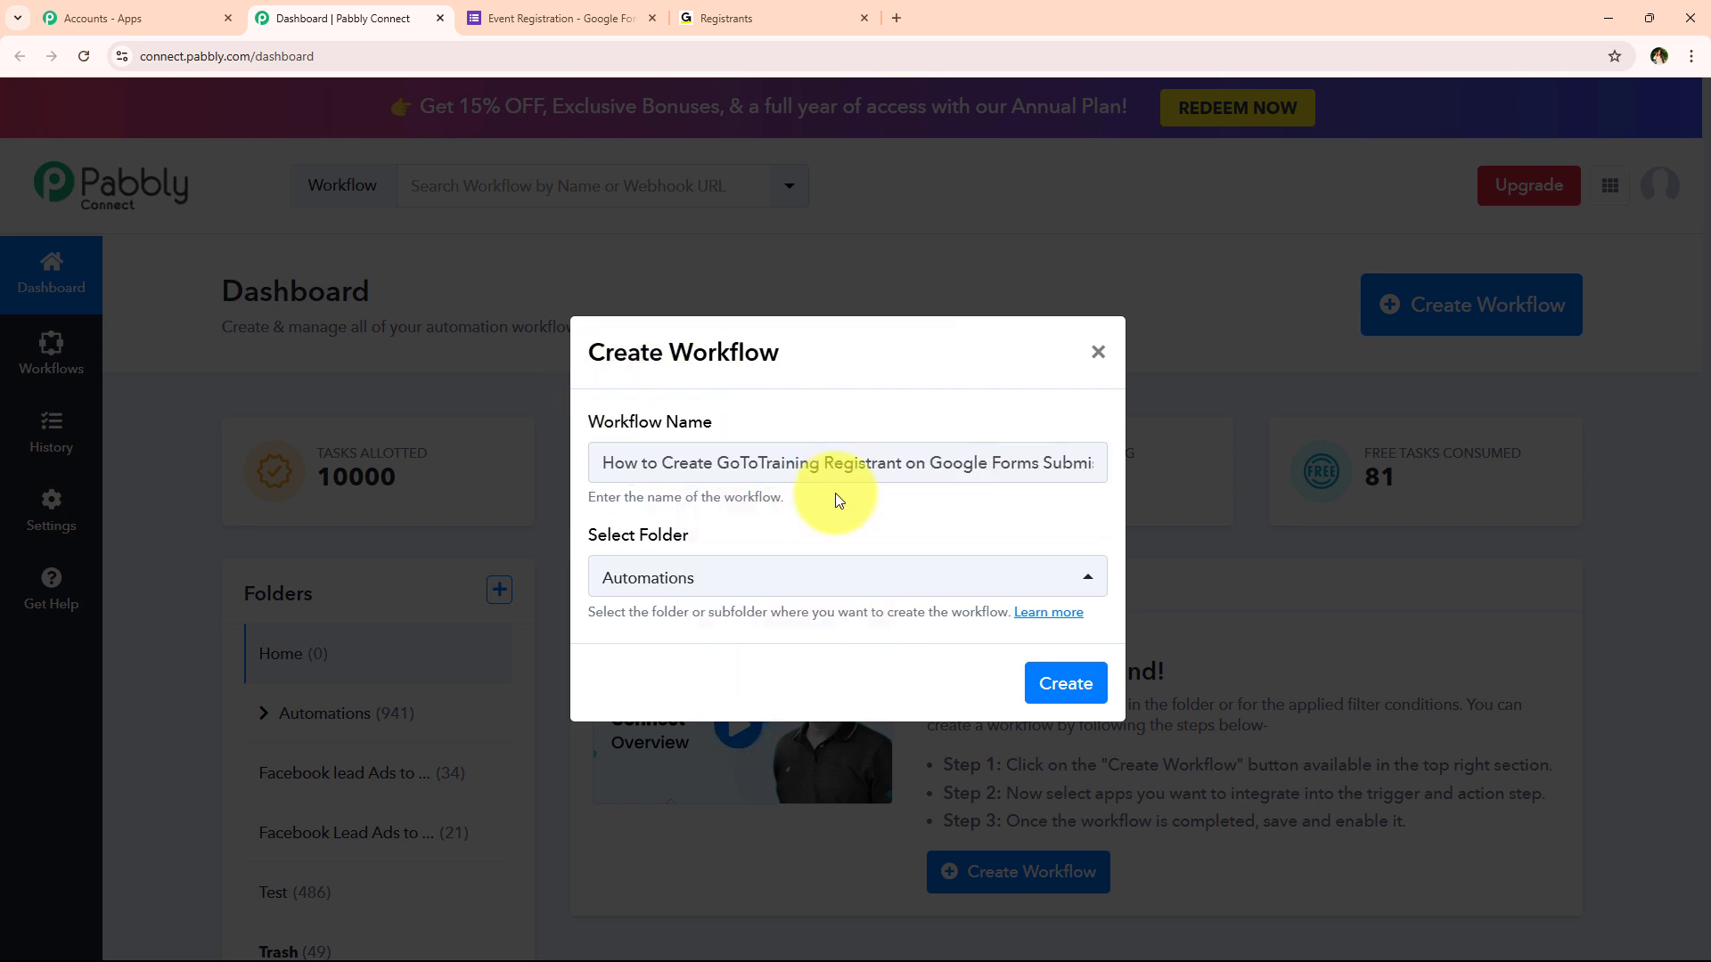
drag(596, 464, 1116, 473)
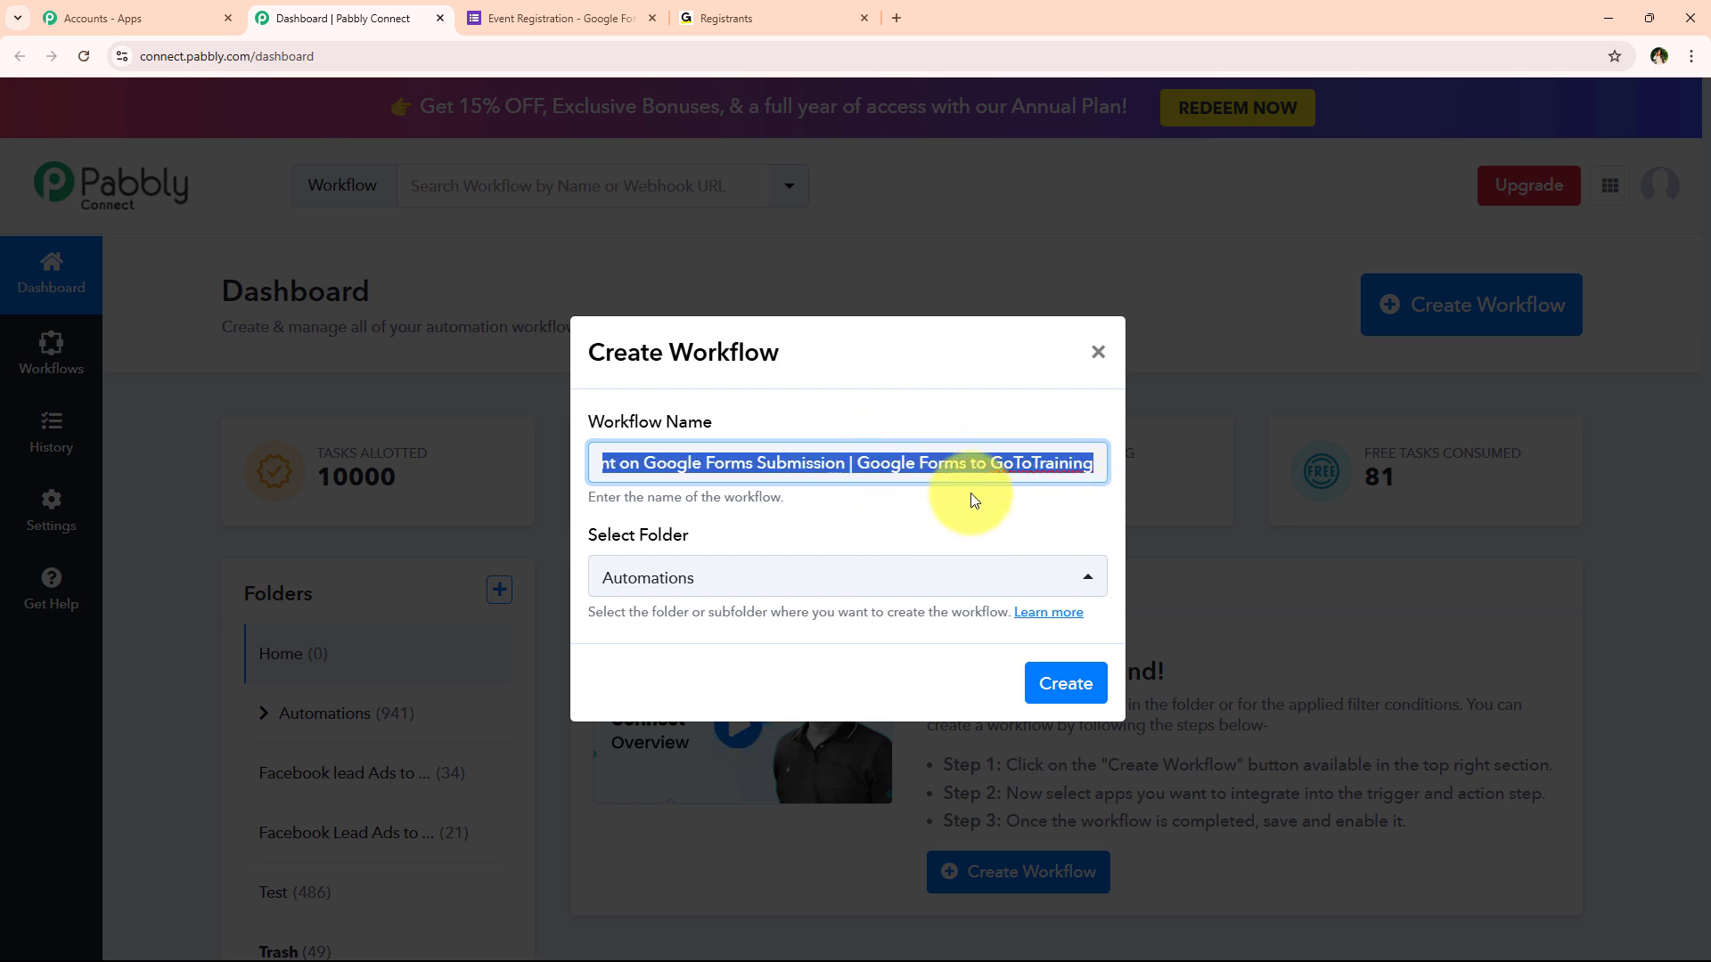
click(1005, 505)
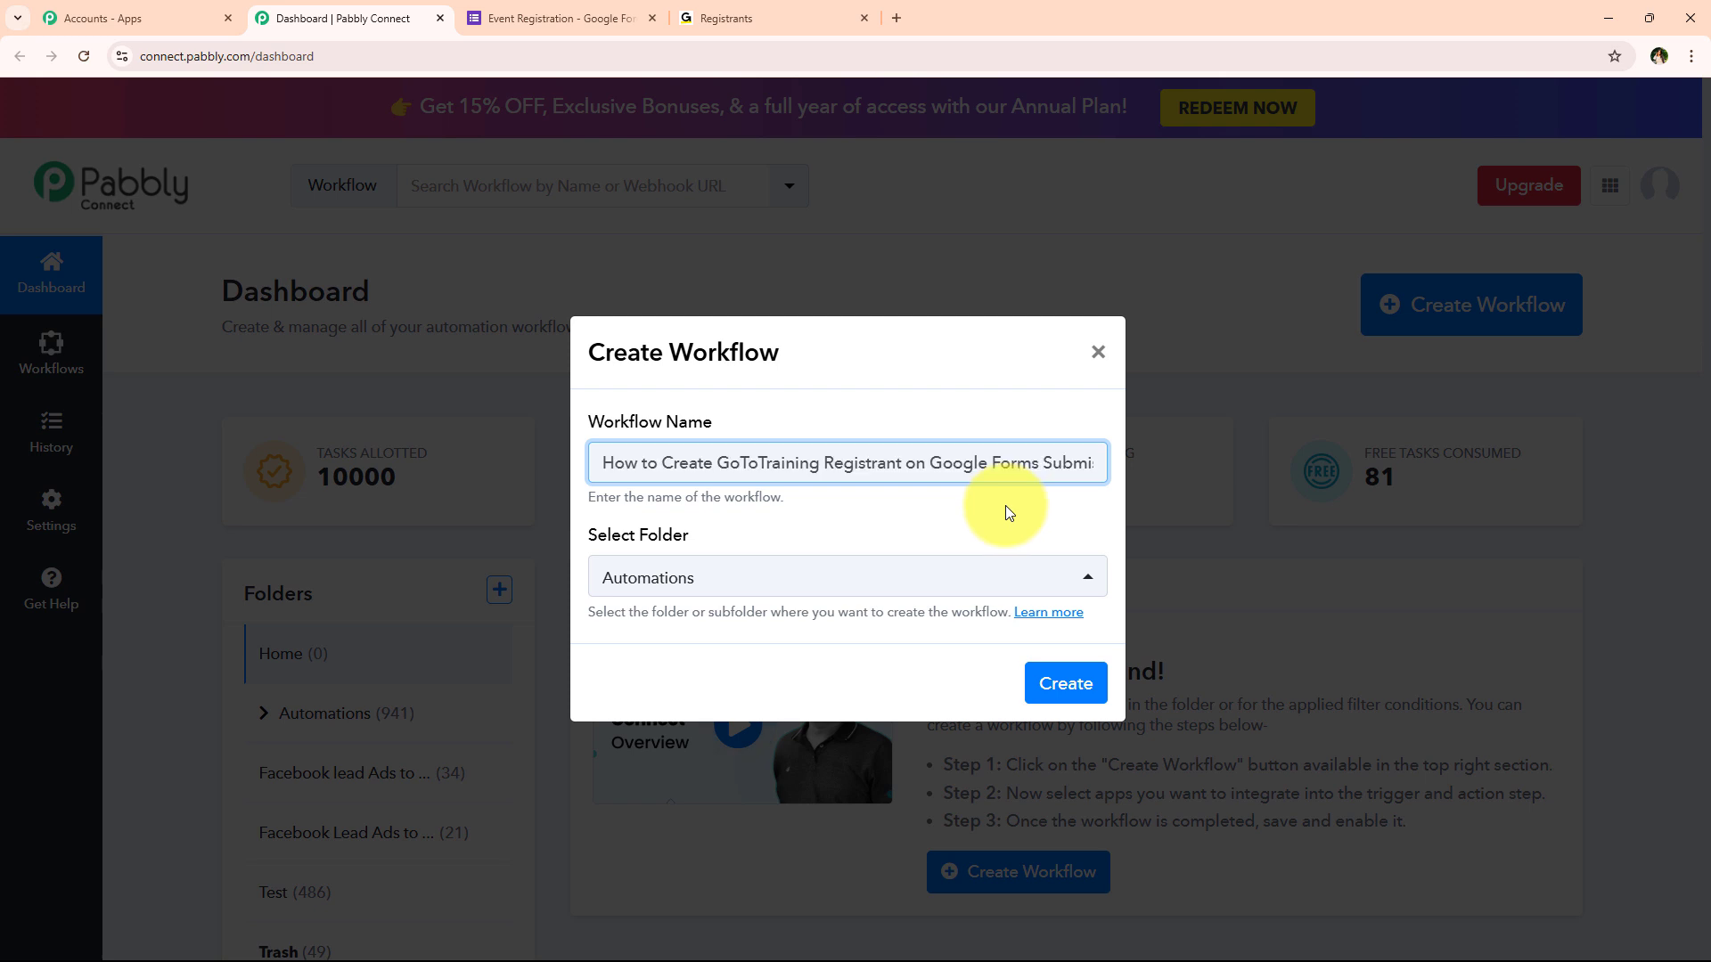
click(1050, 687)
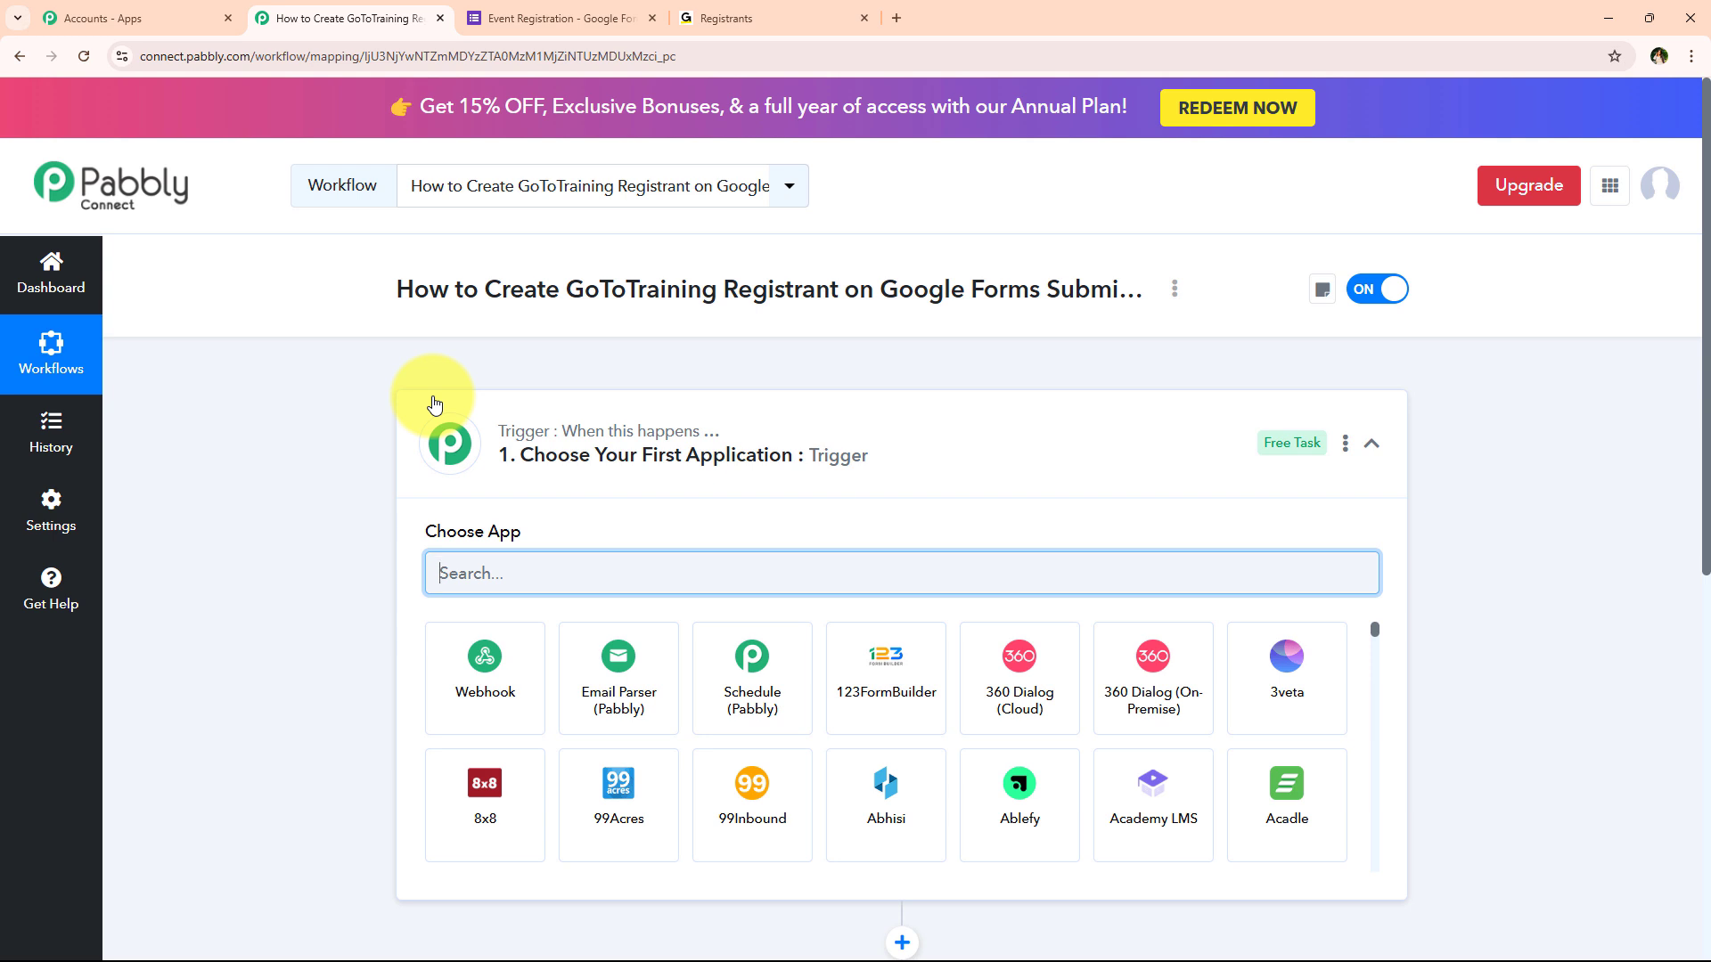
Collapse the trigger step's Choose App panel in the new workflow editor
click(562, 464)
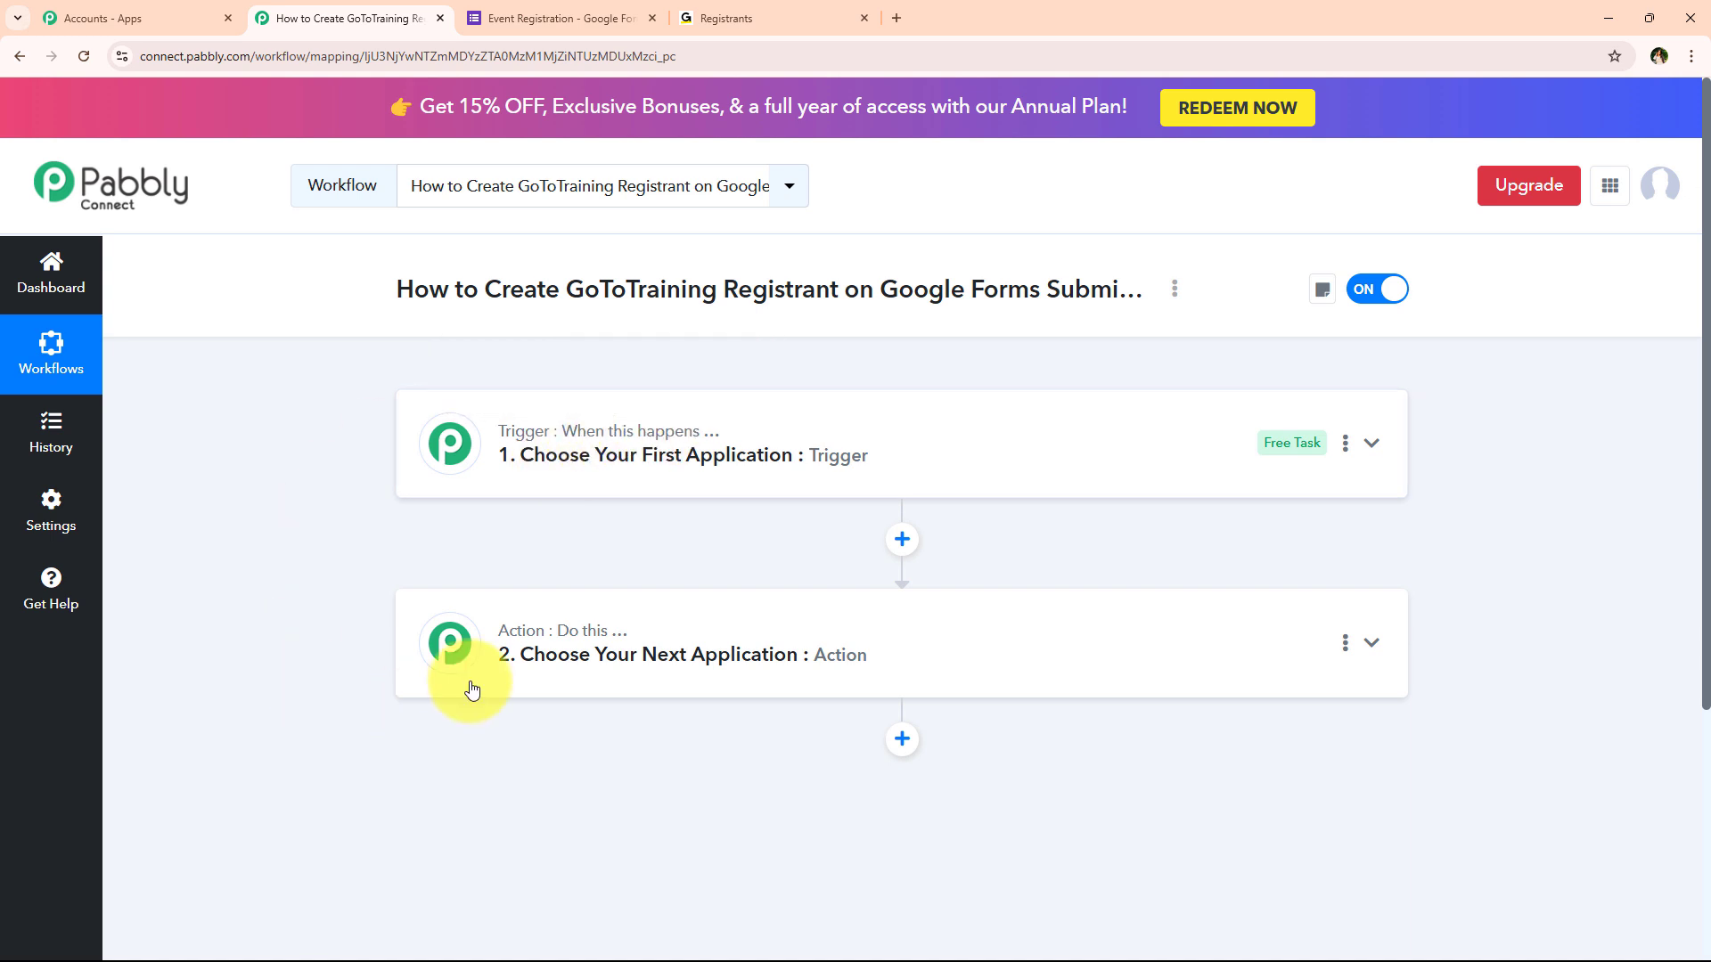
mouse_move(564, 646)
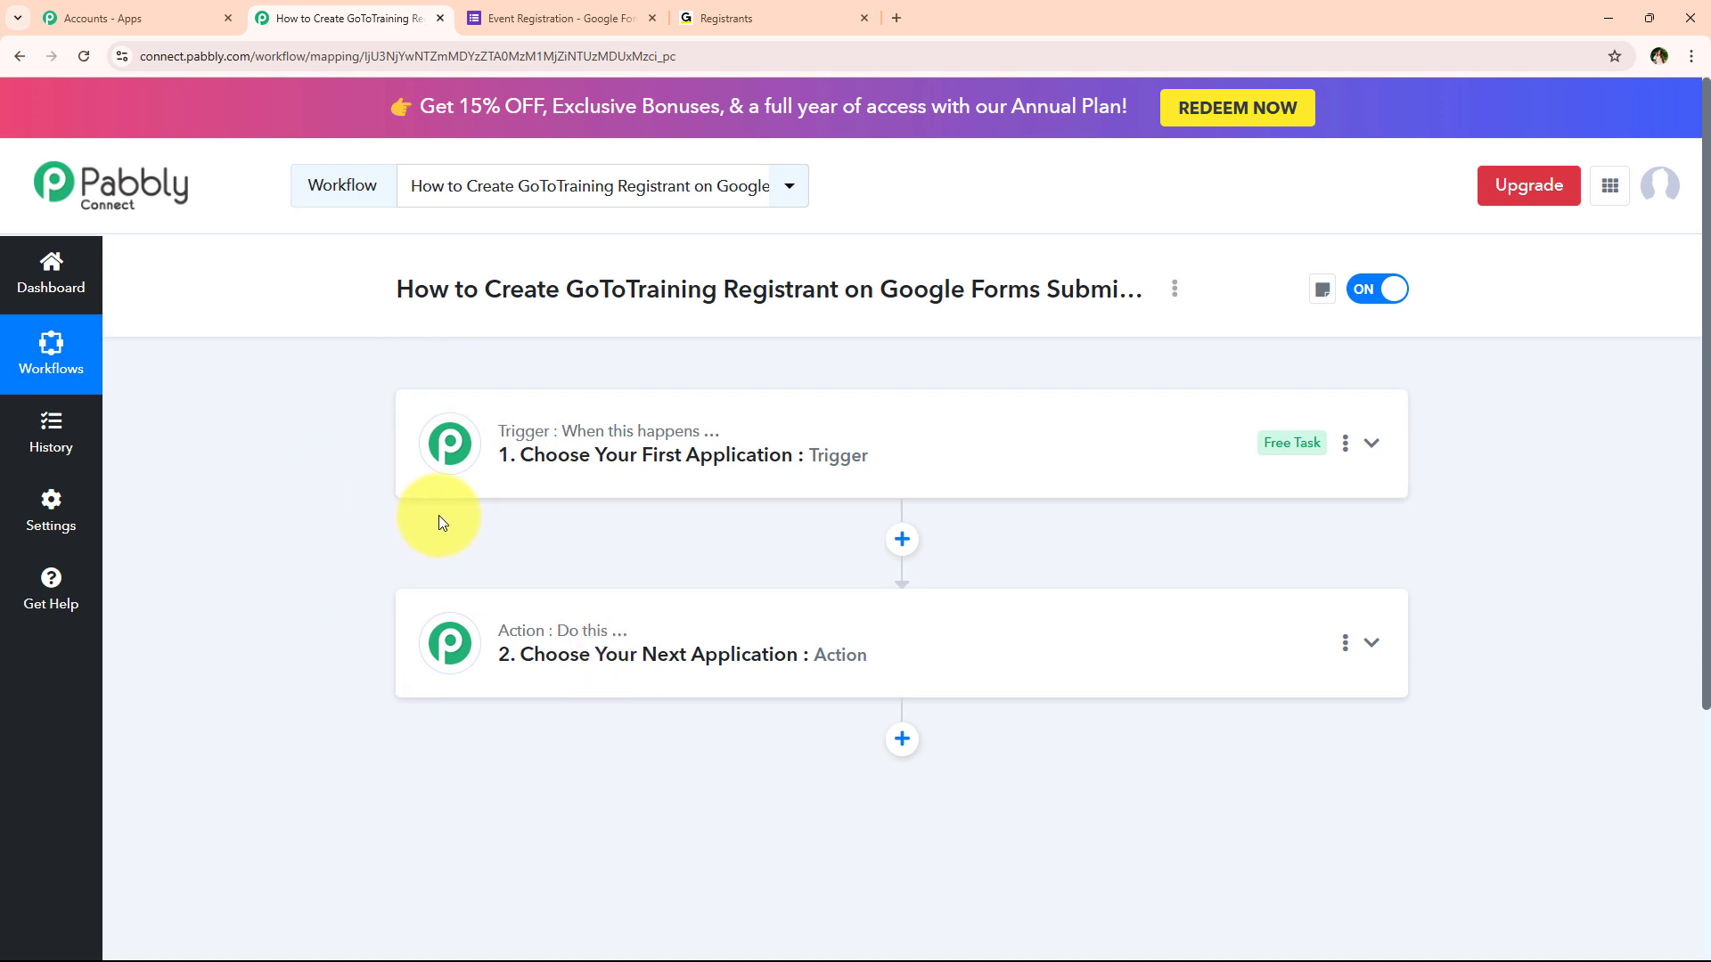
Search 'Google F' and choose Google Forms as the trigger app
click(554, 461)
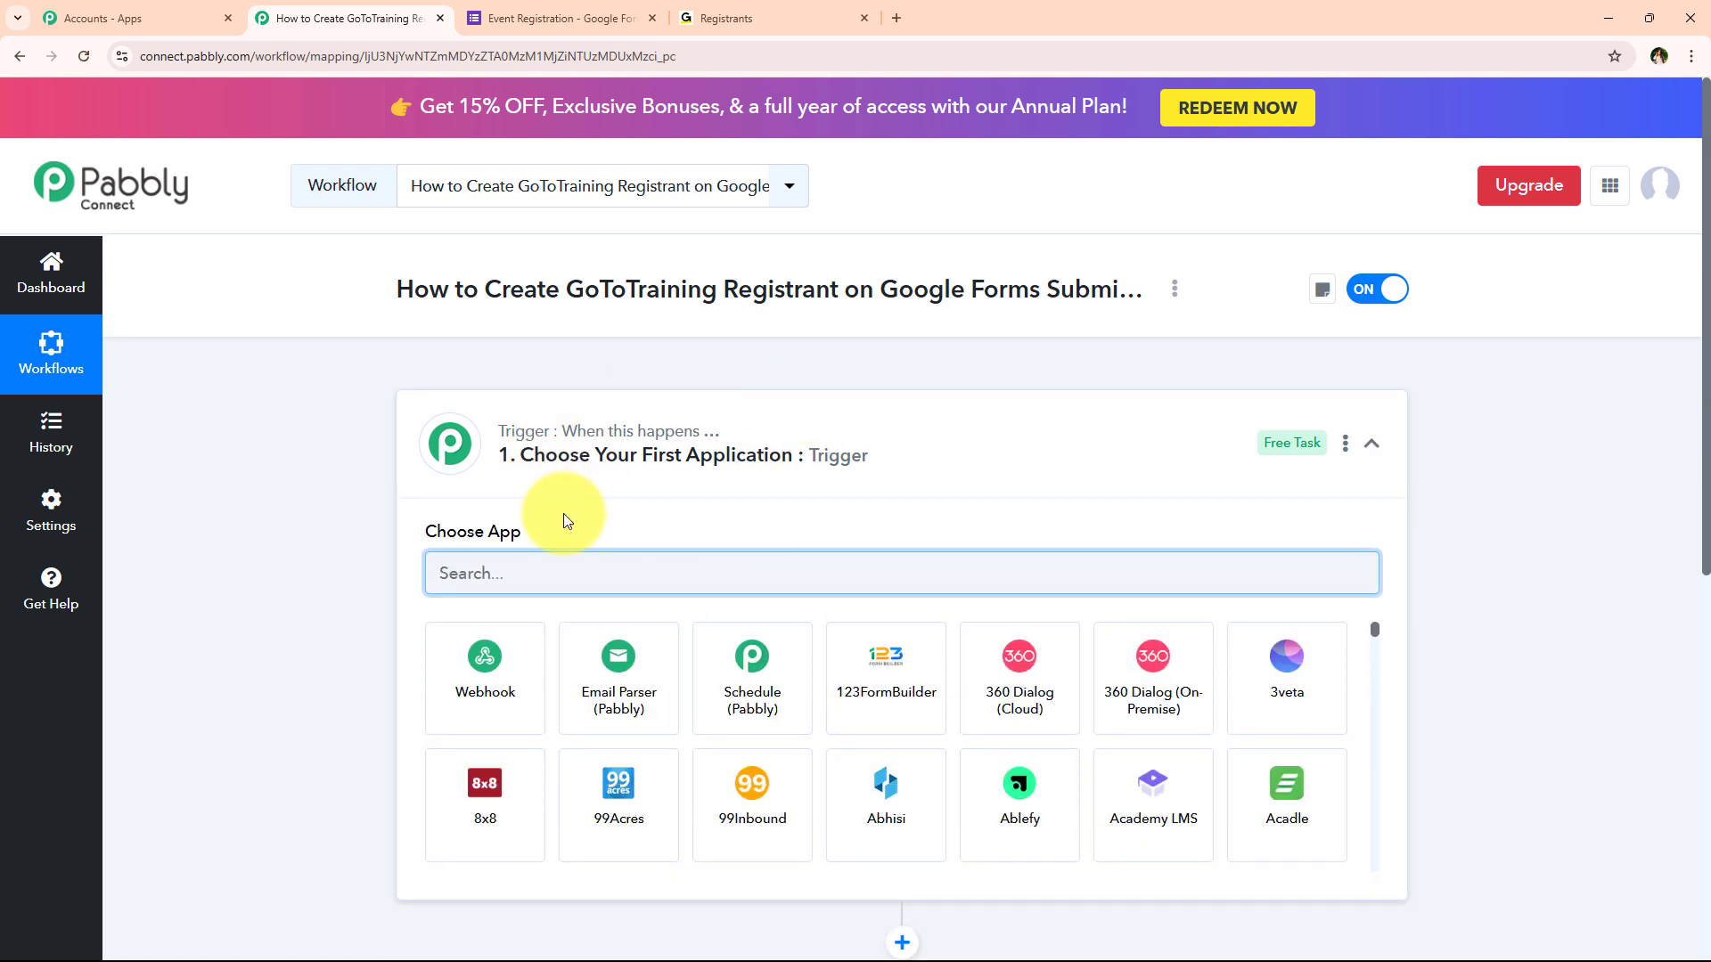
text(z)
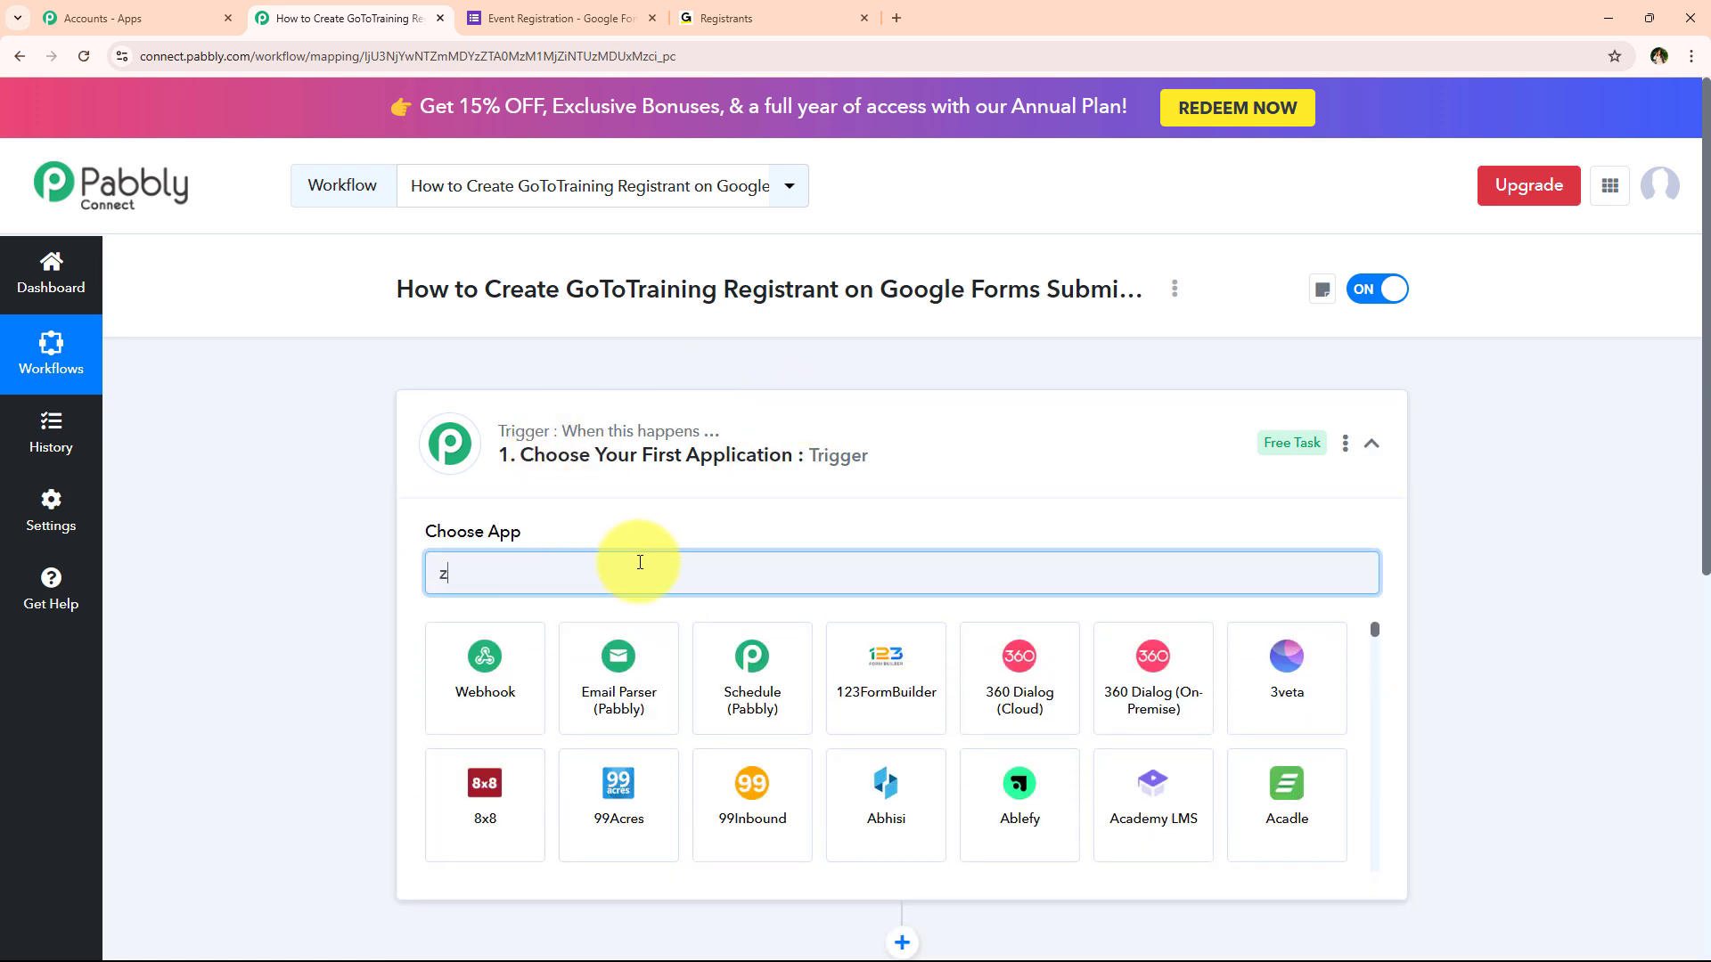
key(BackSpace)
text(Goo)
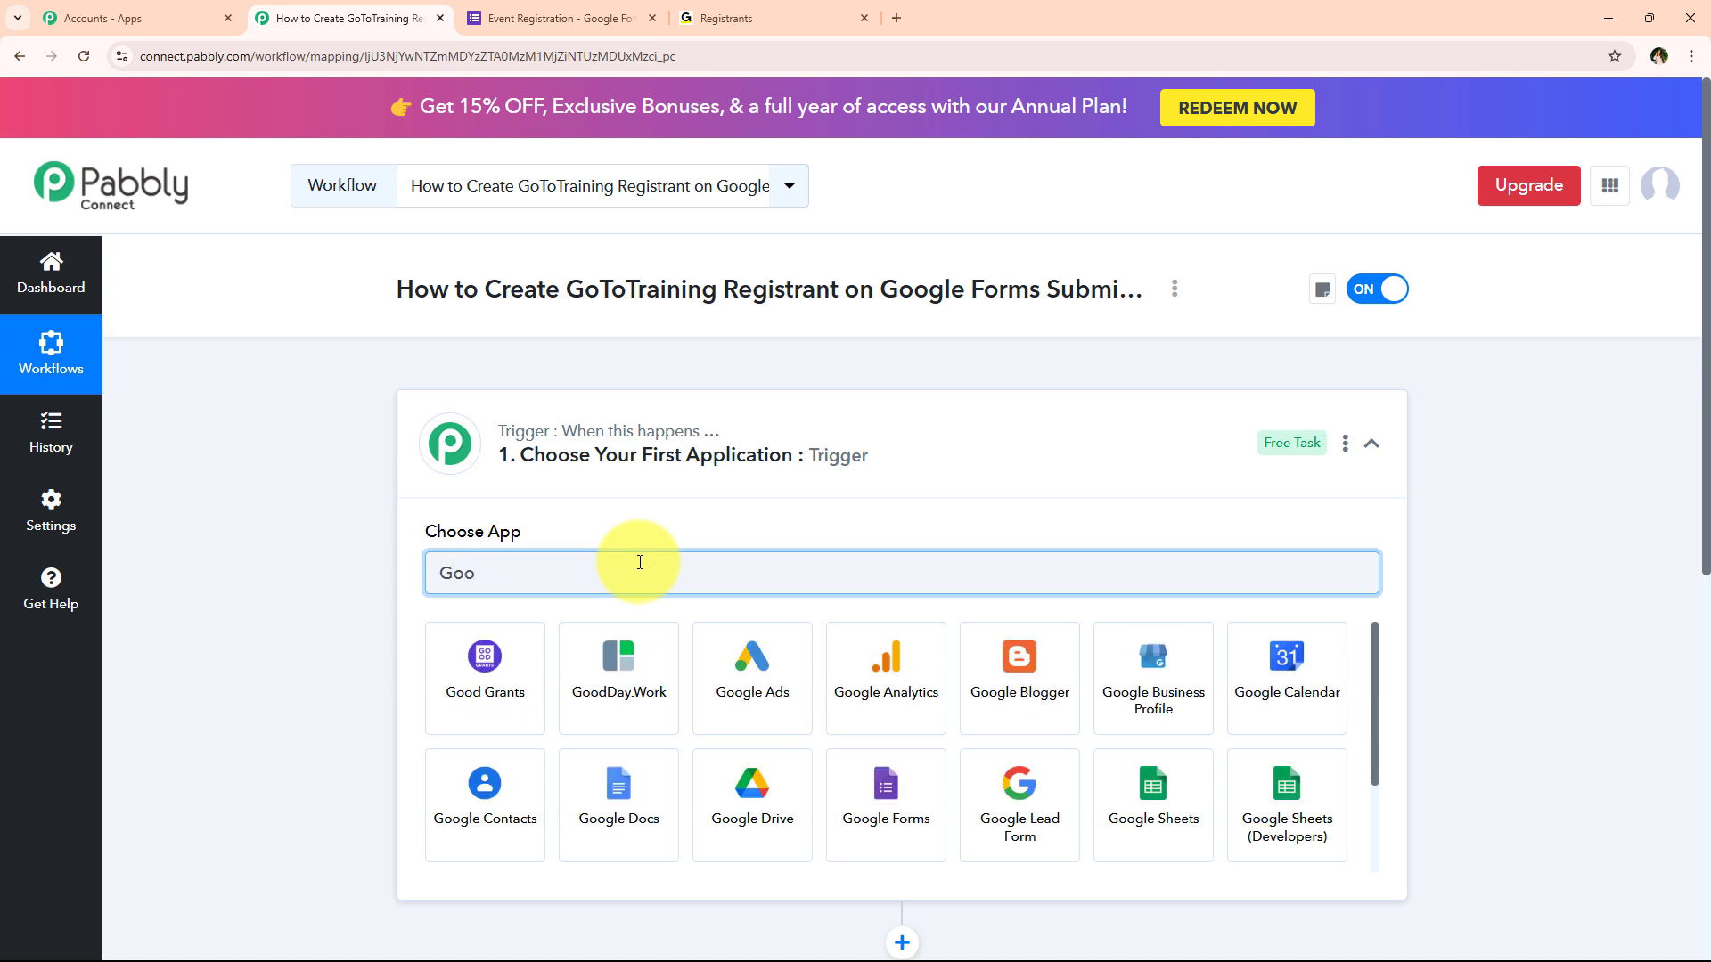
text(gle)
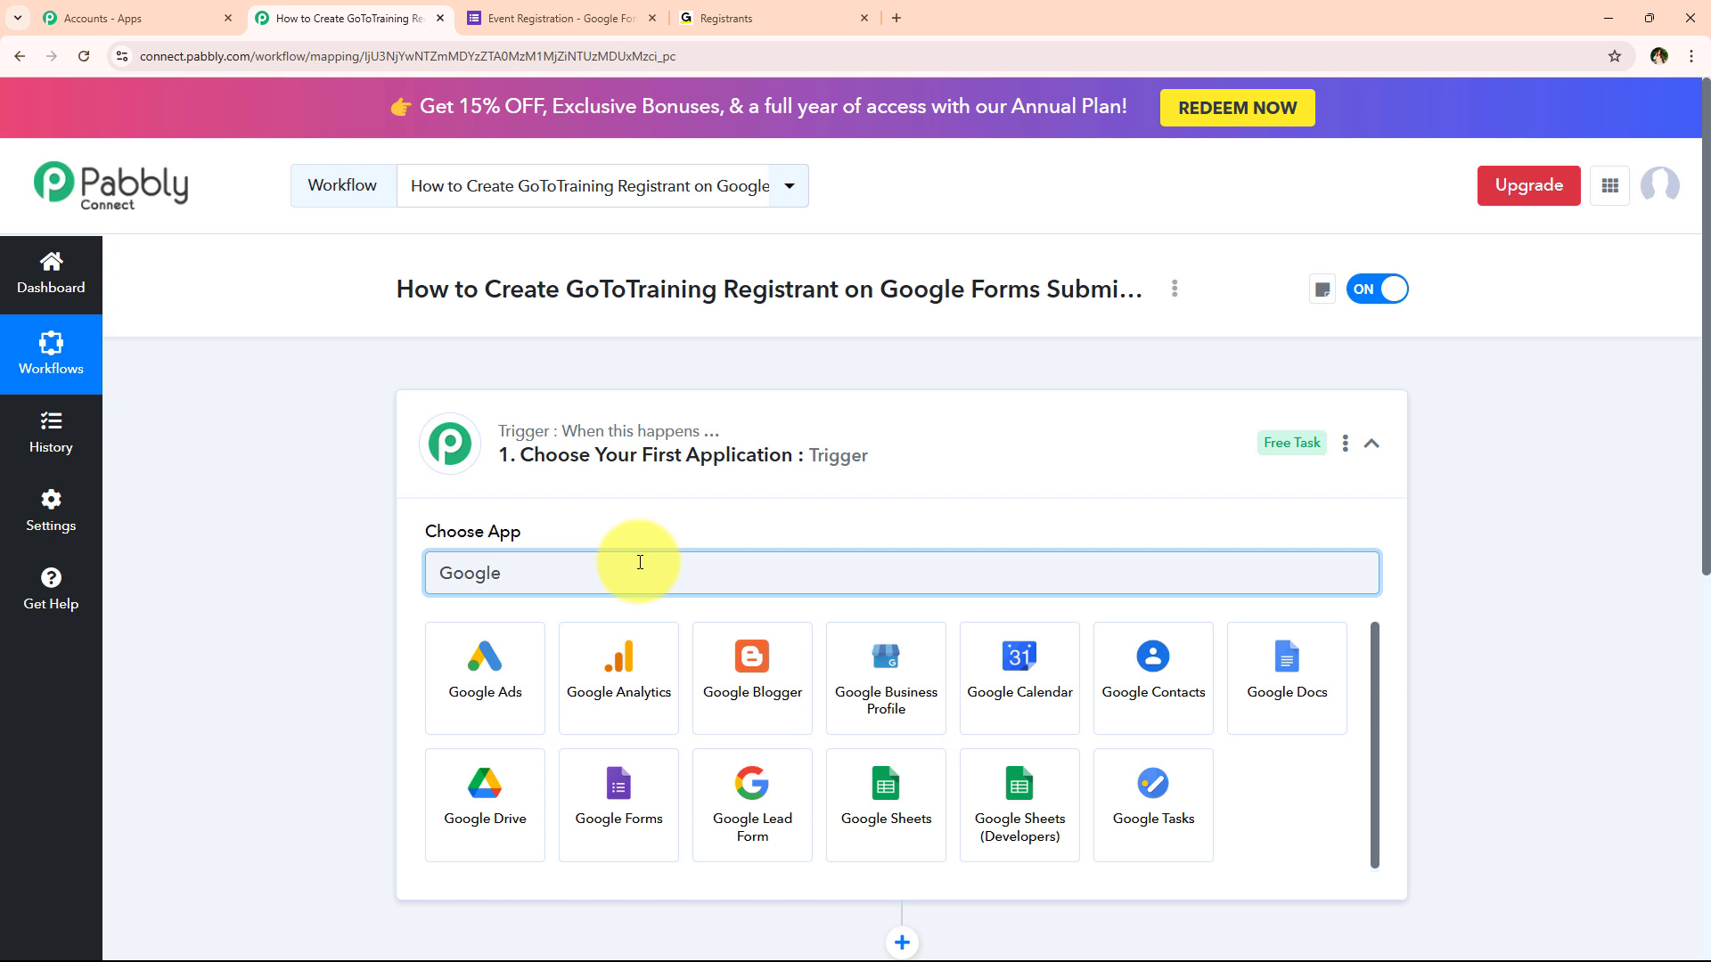
text(Form)
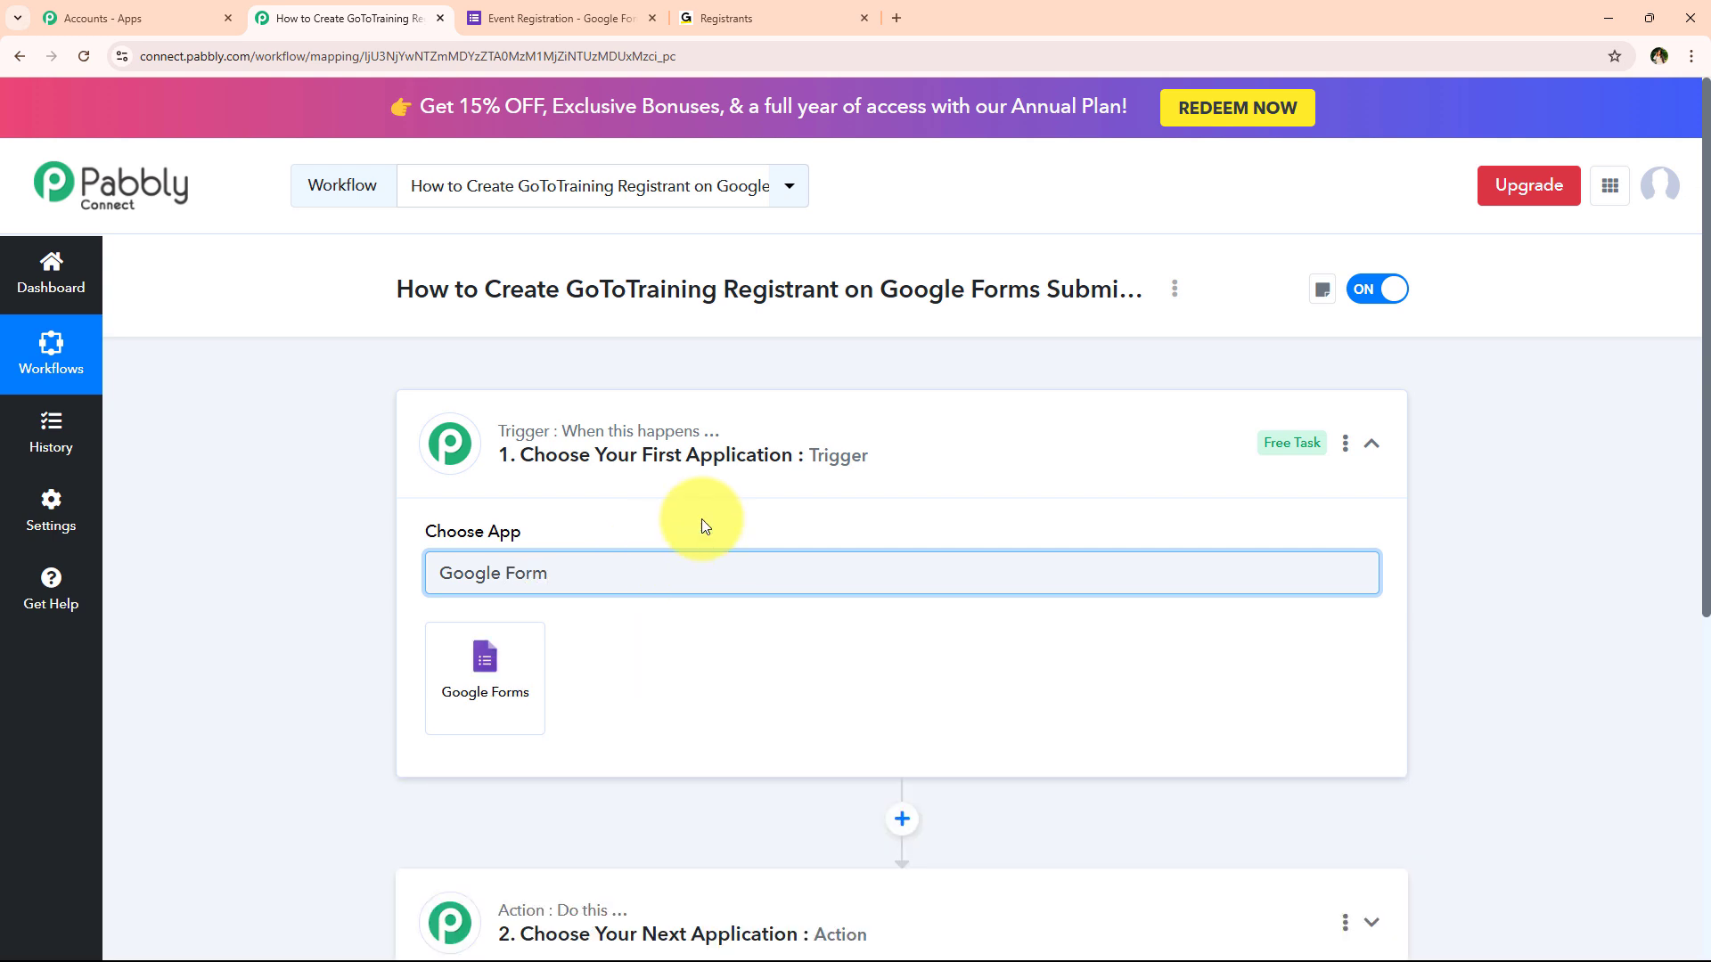
click(482, 672)
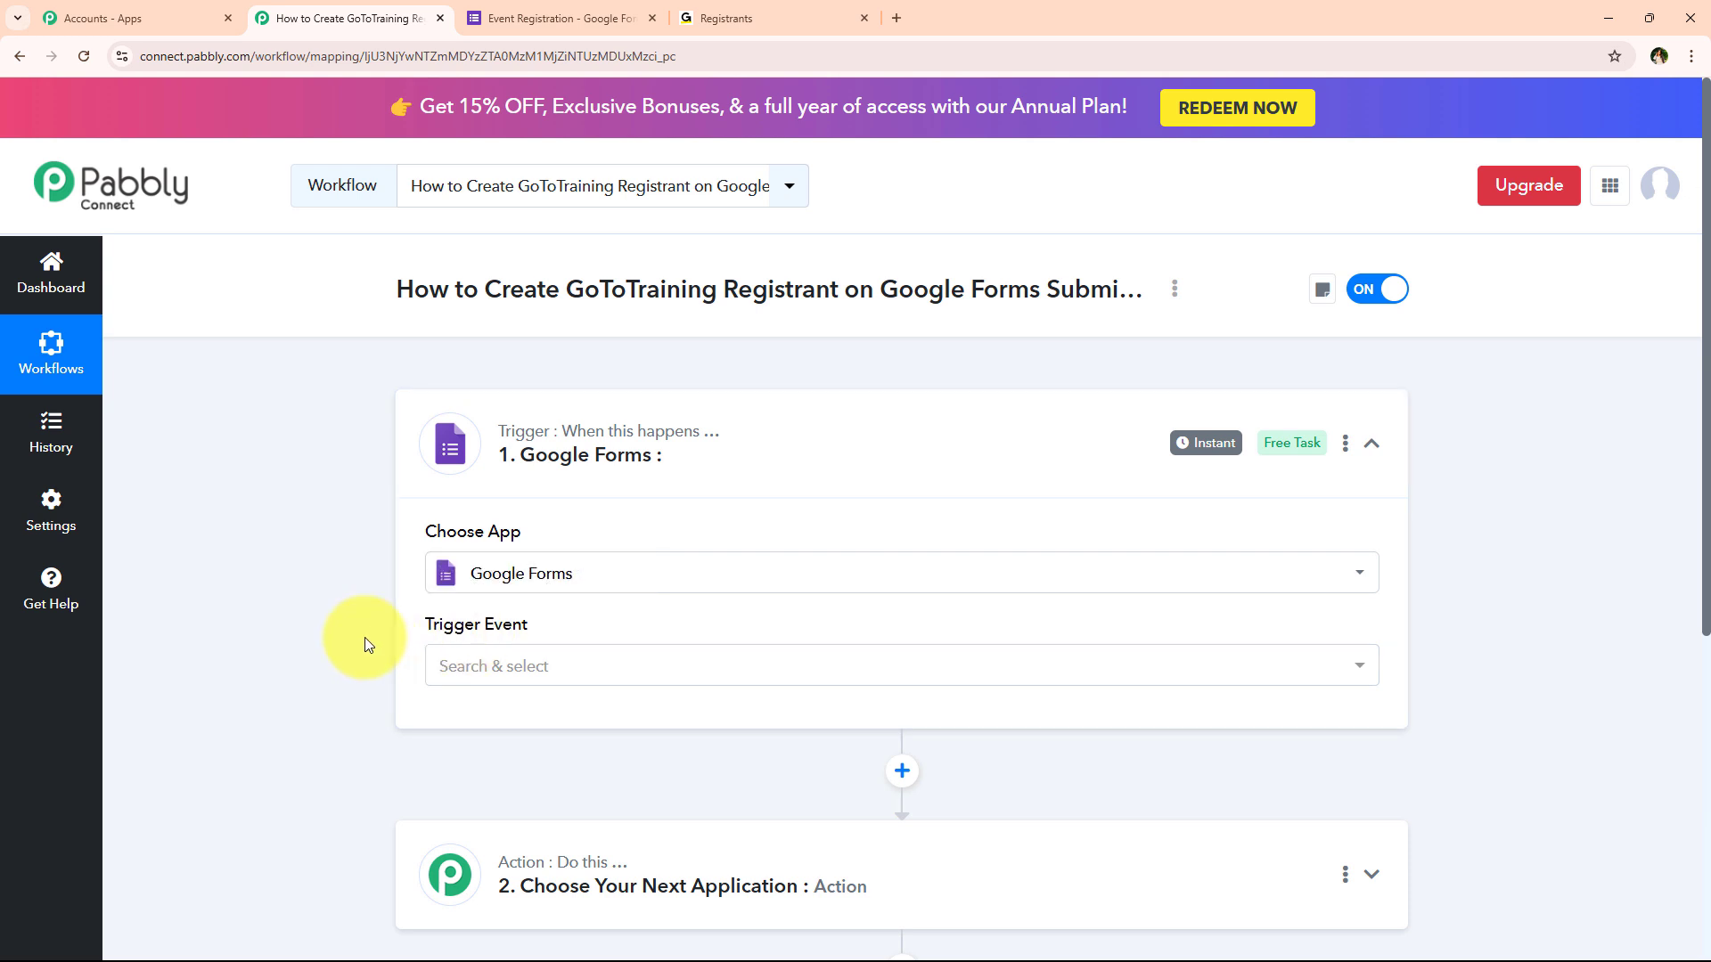
Set the trigger event to New Response Received, revealing the webhook URL
click(446, 681)
scroll(307, 695, down, 1)
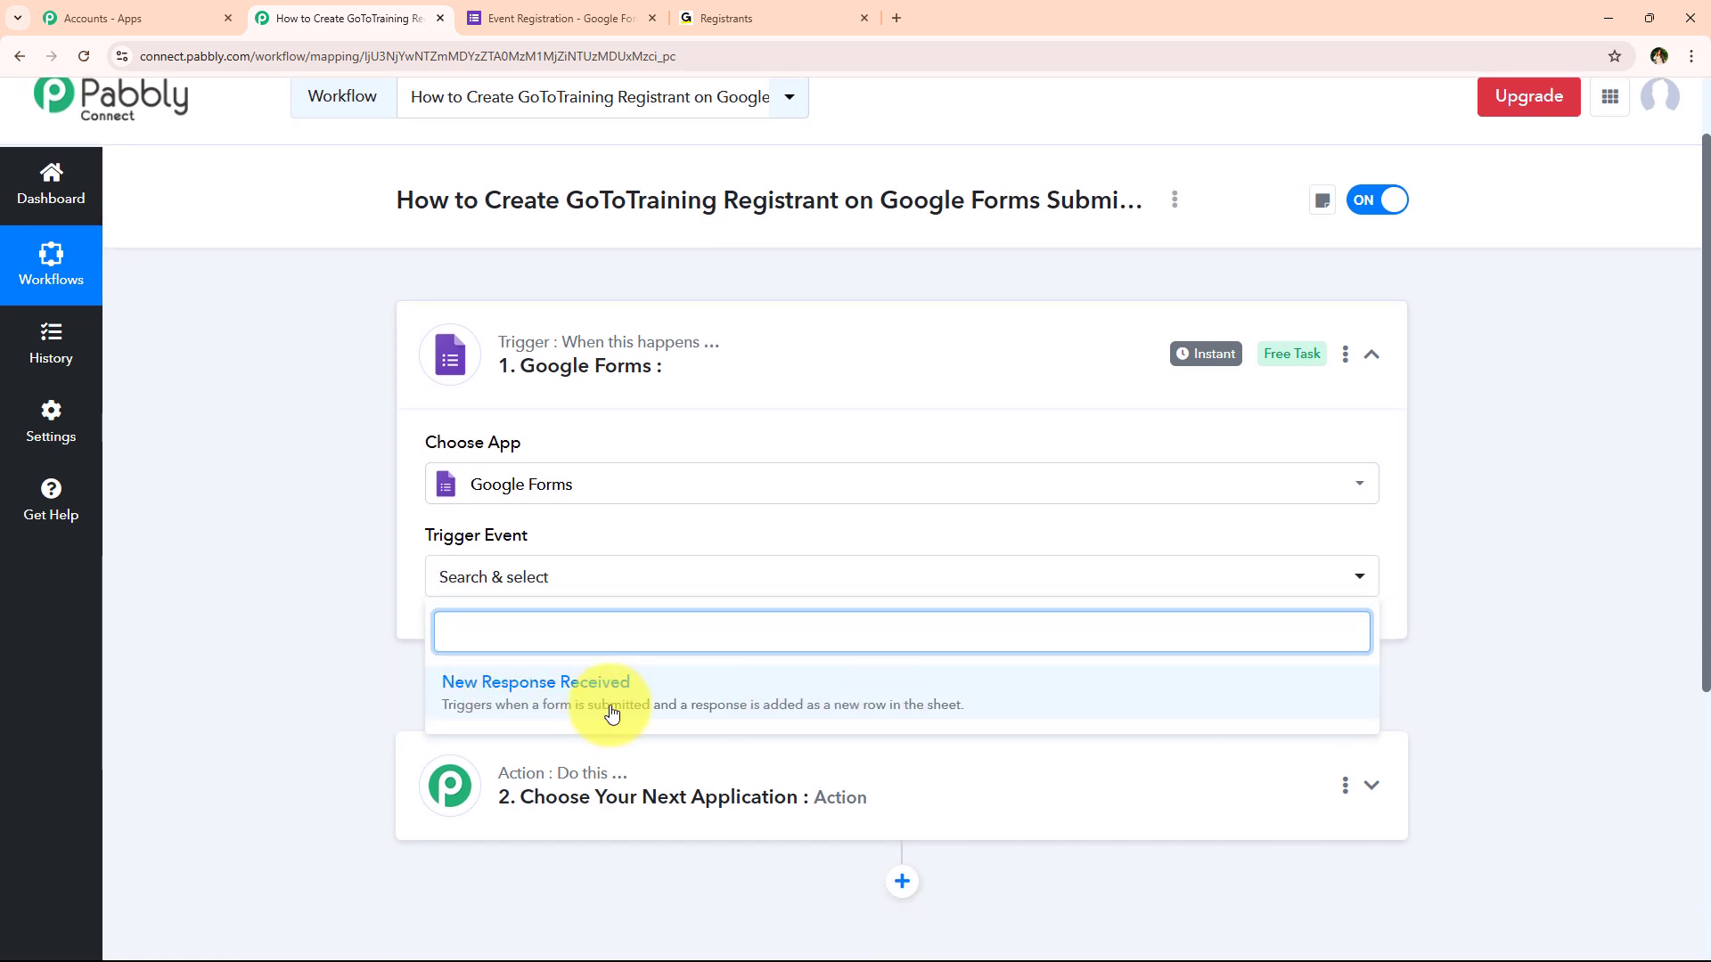
click(1001, 708)
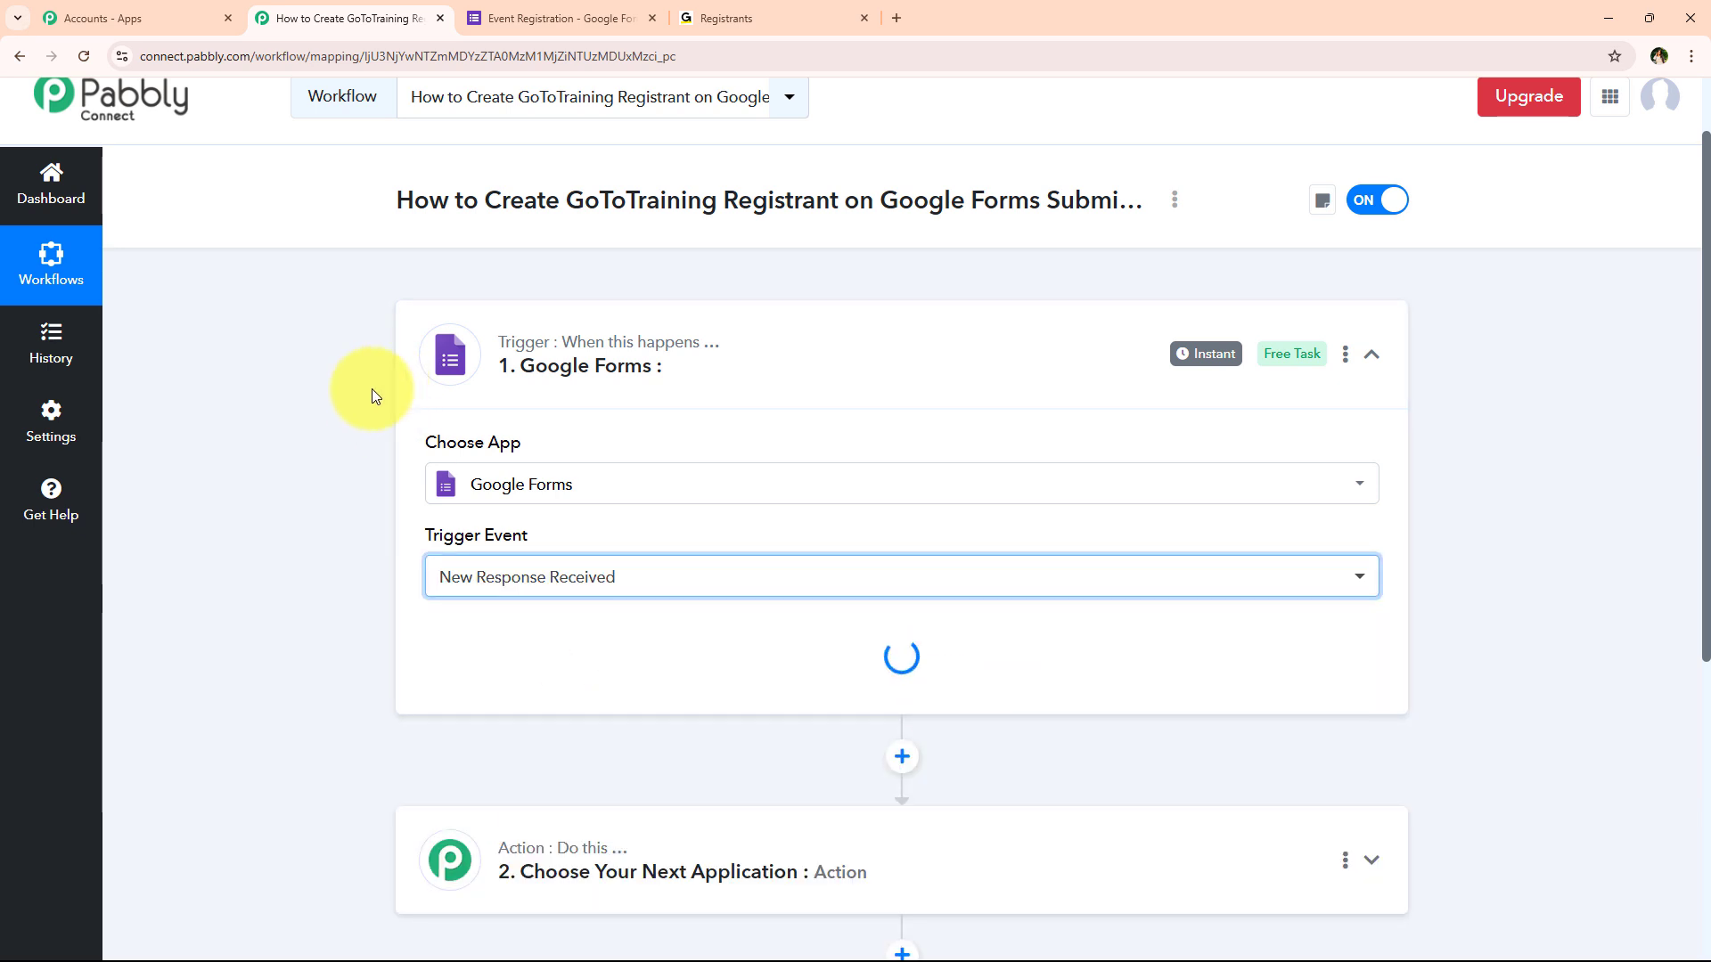
scroll(363, 410, down, 1)
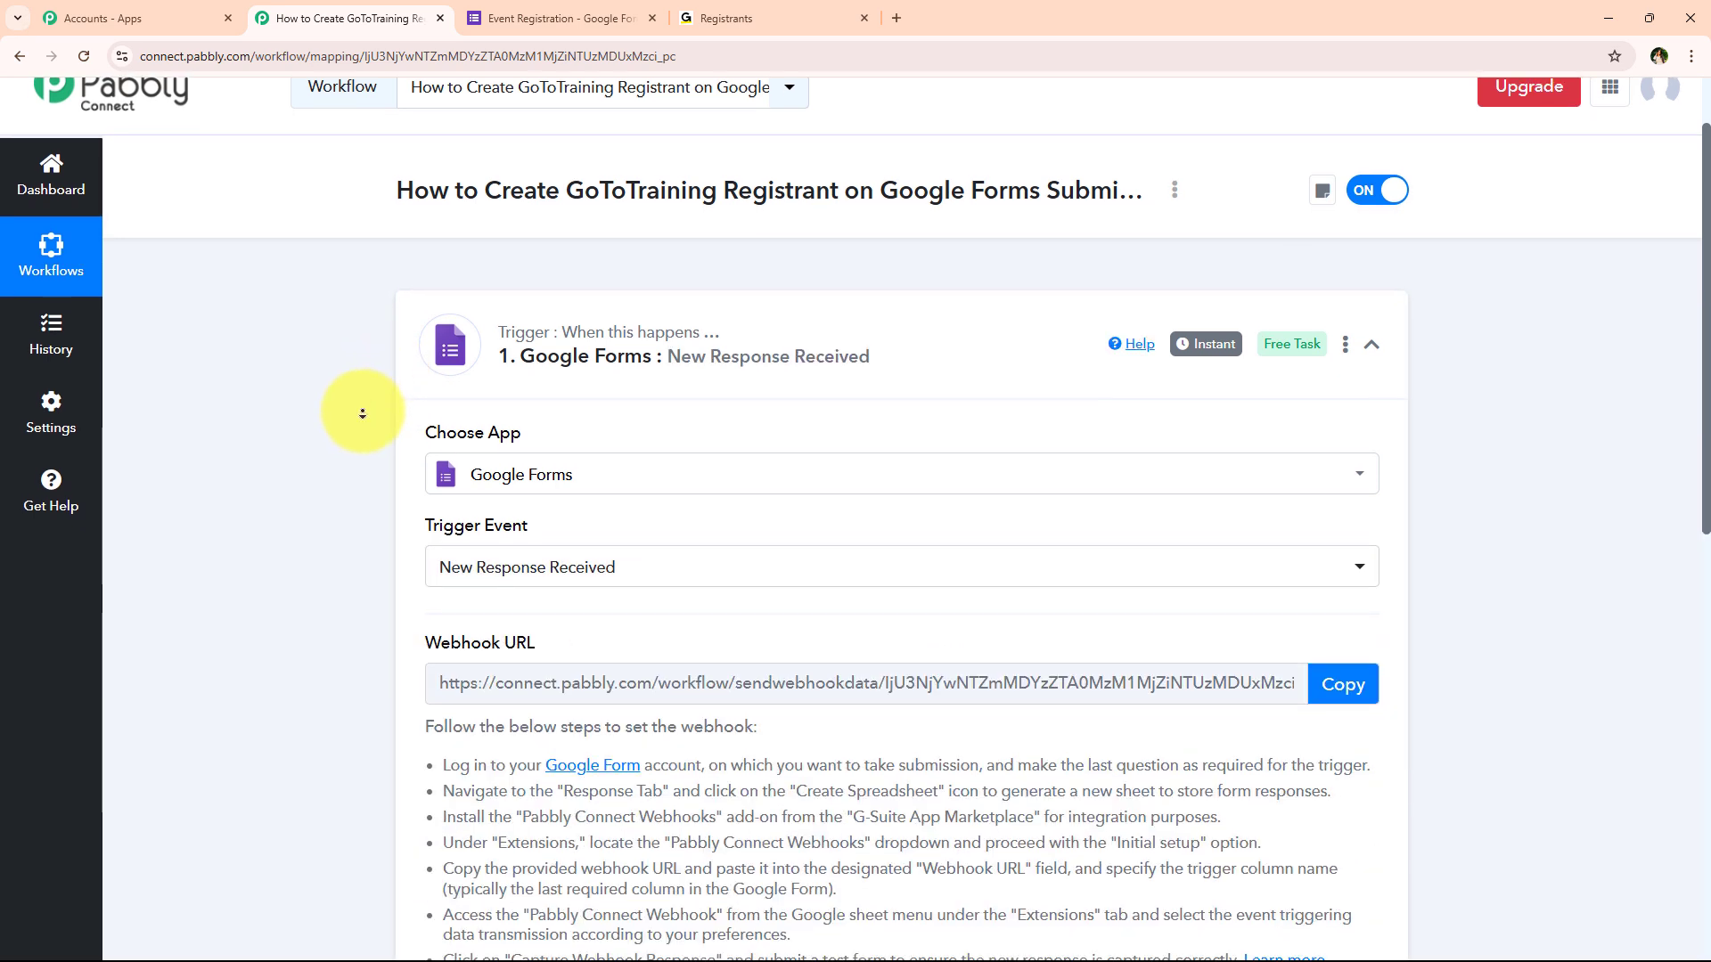
scroll(363, 413, down, 1)
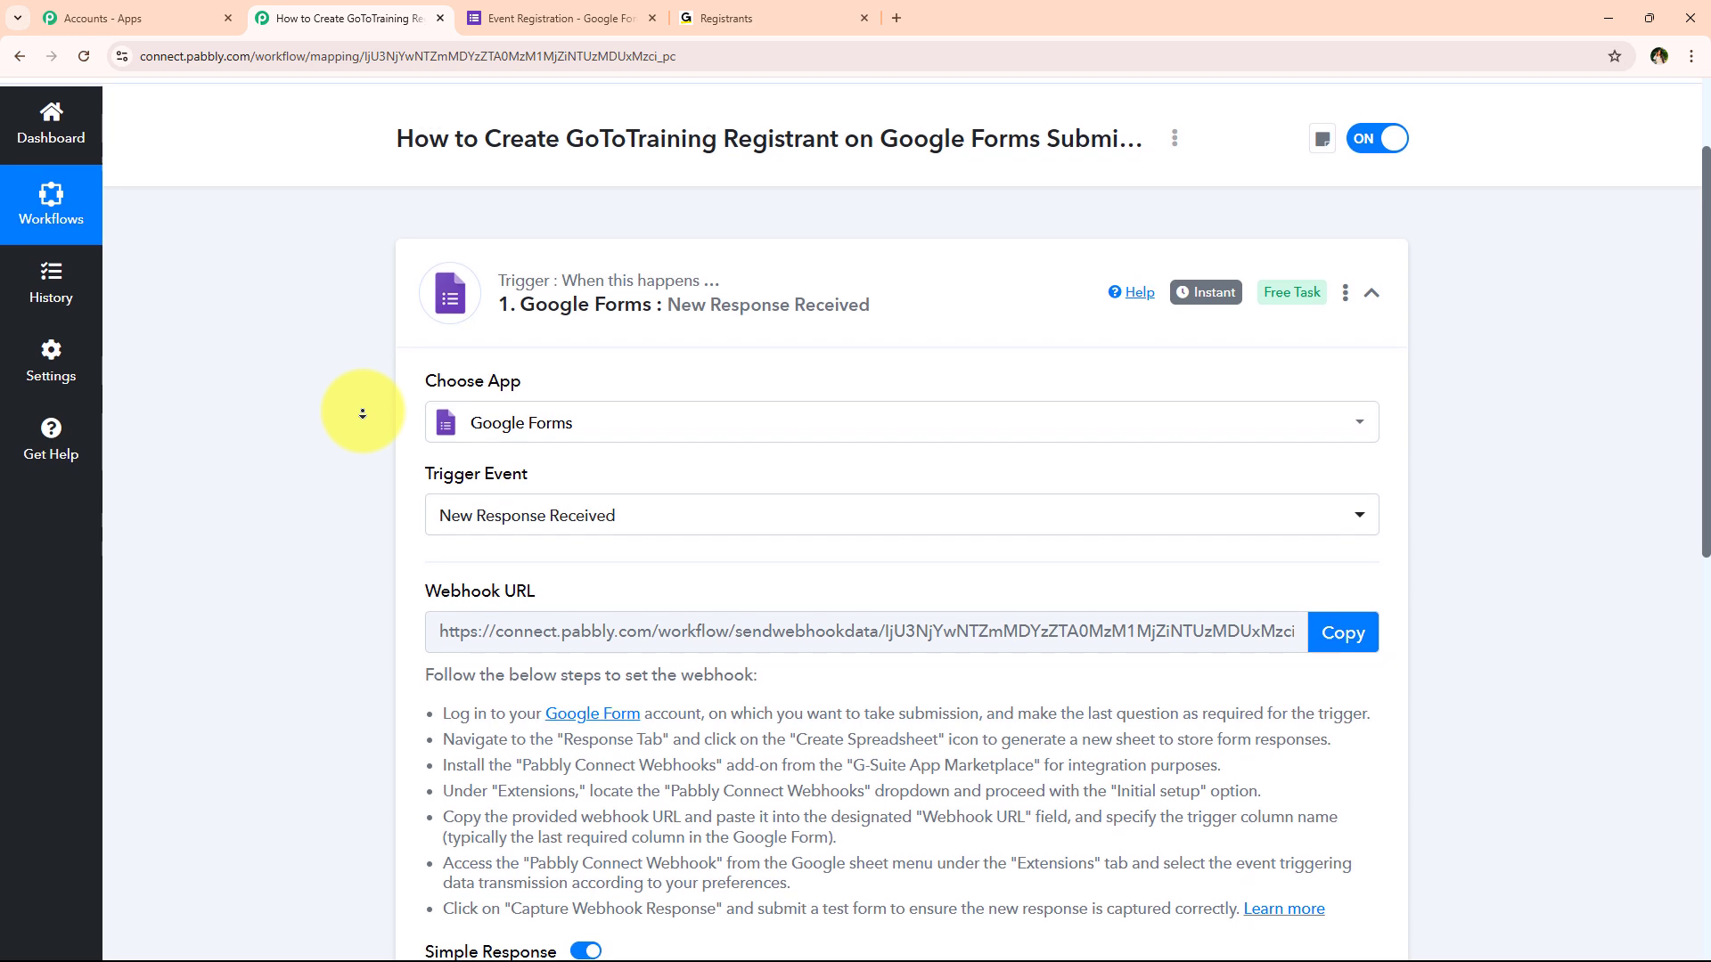
scroll(363, 412, down, 1)
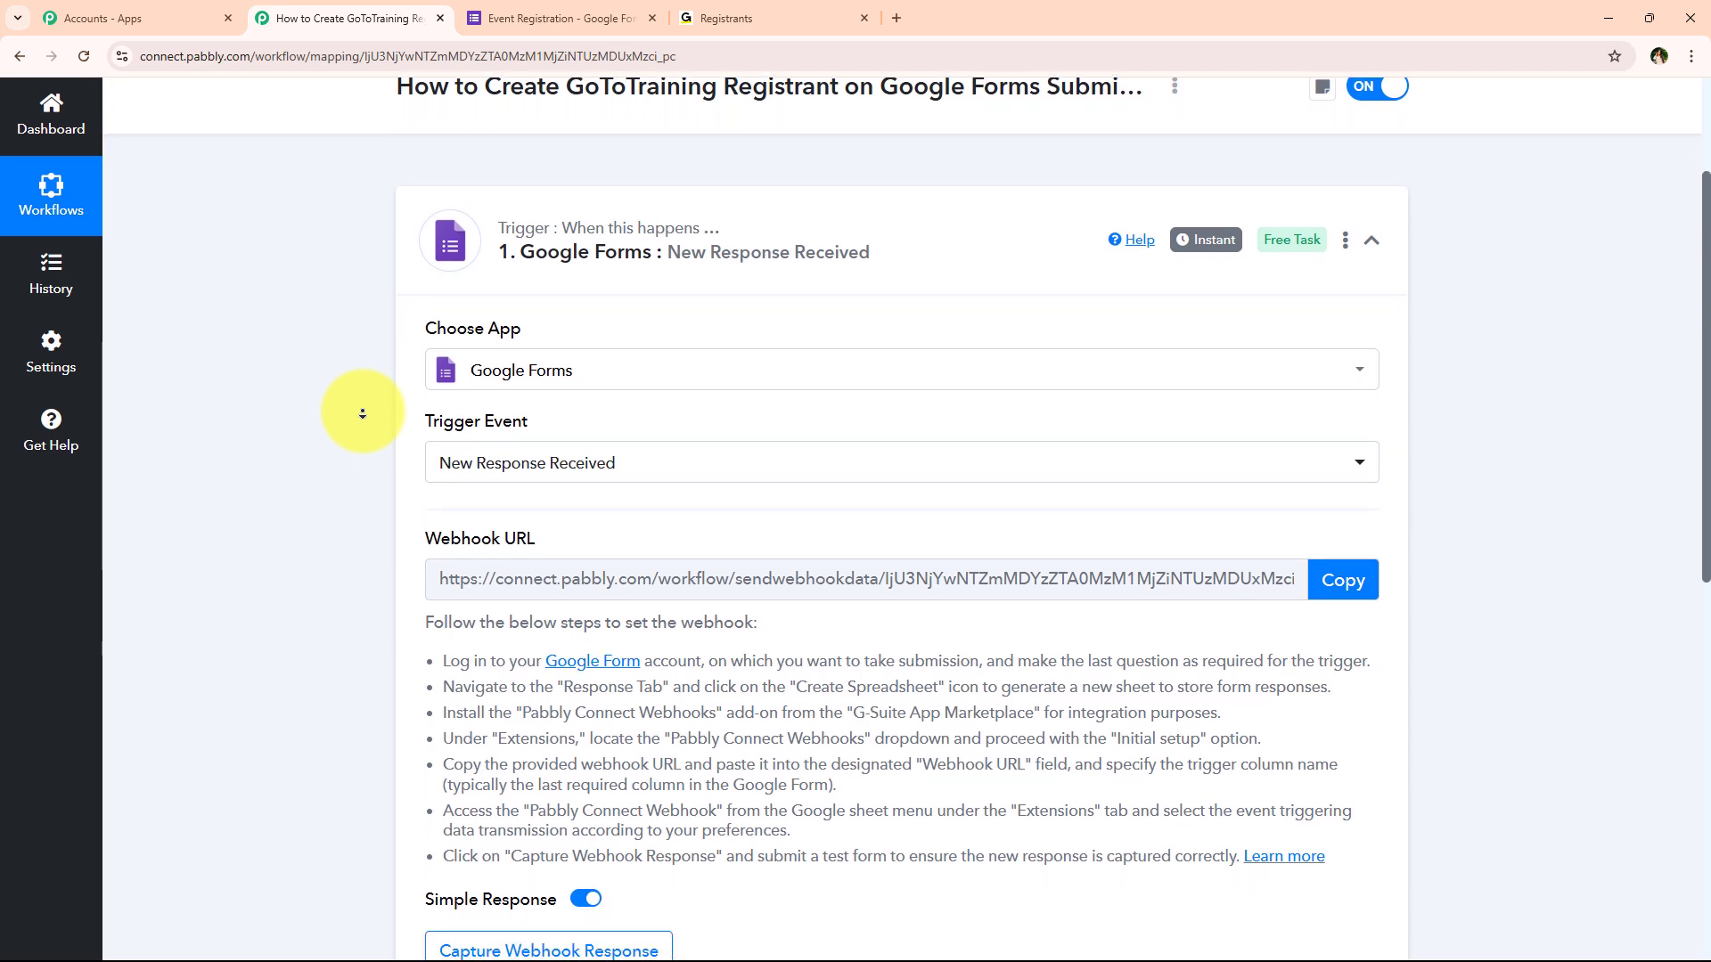
scroll(363, 412, down, 1)
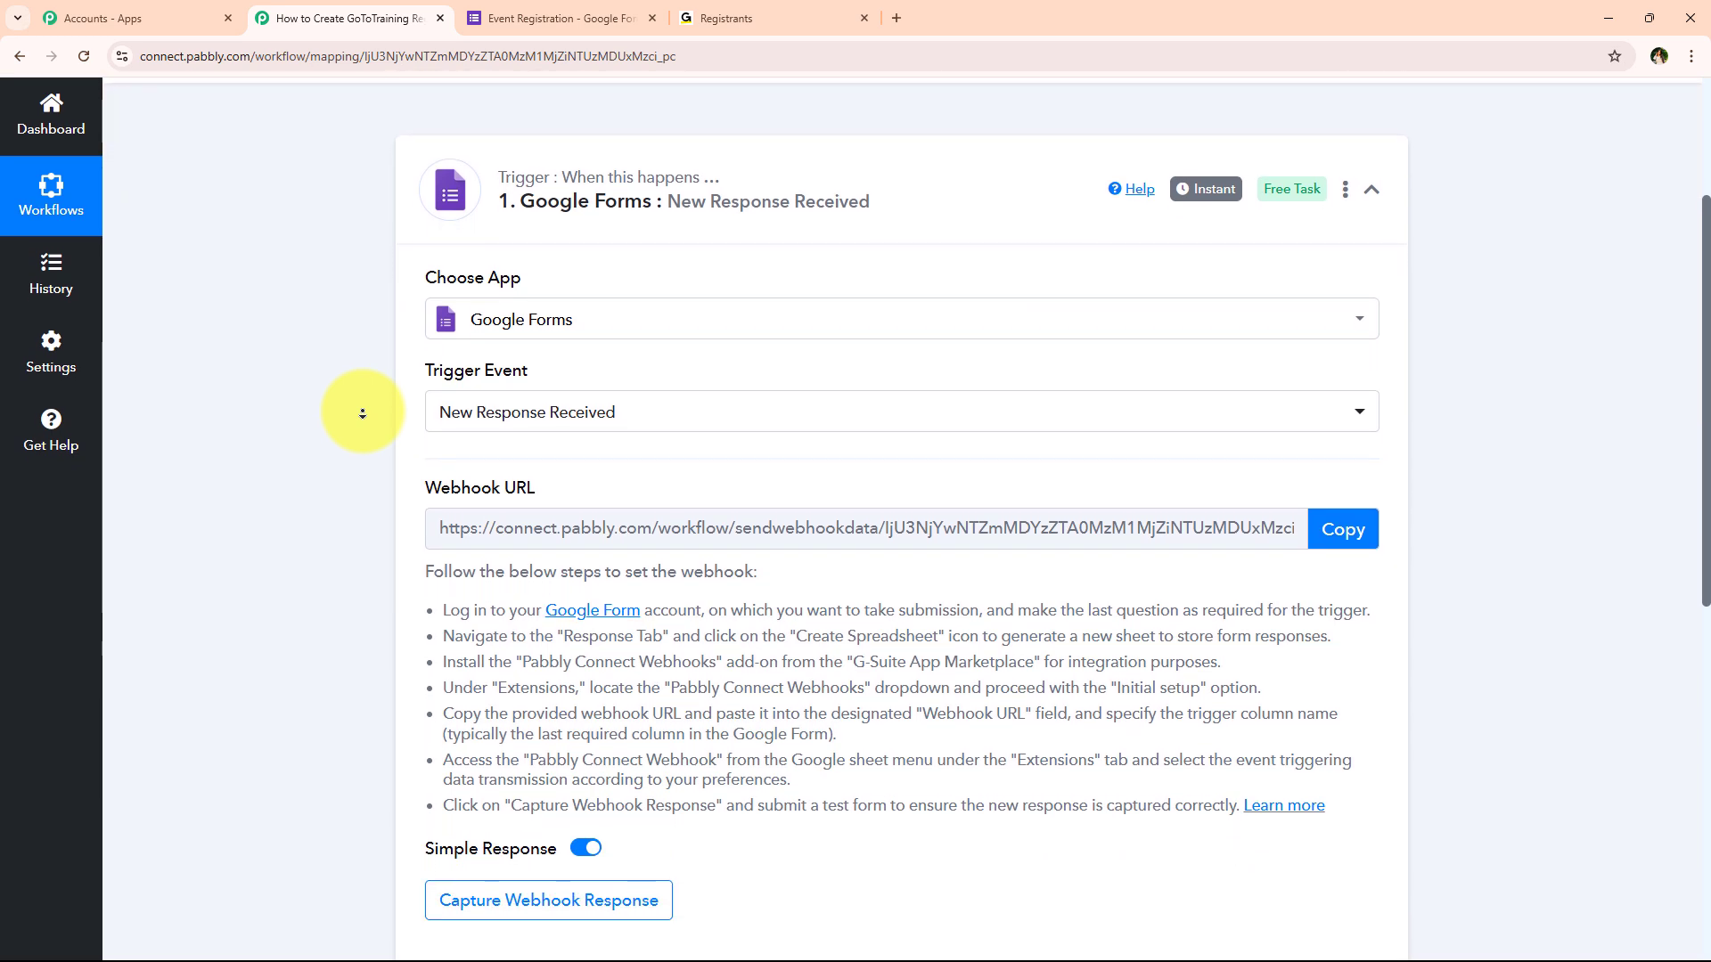
Copy the Google Forms webhook URL and review the setup notes on the required last question
scroll(362, 412, down, 1)
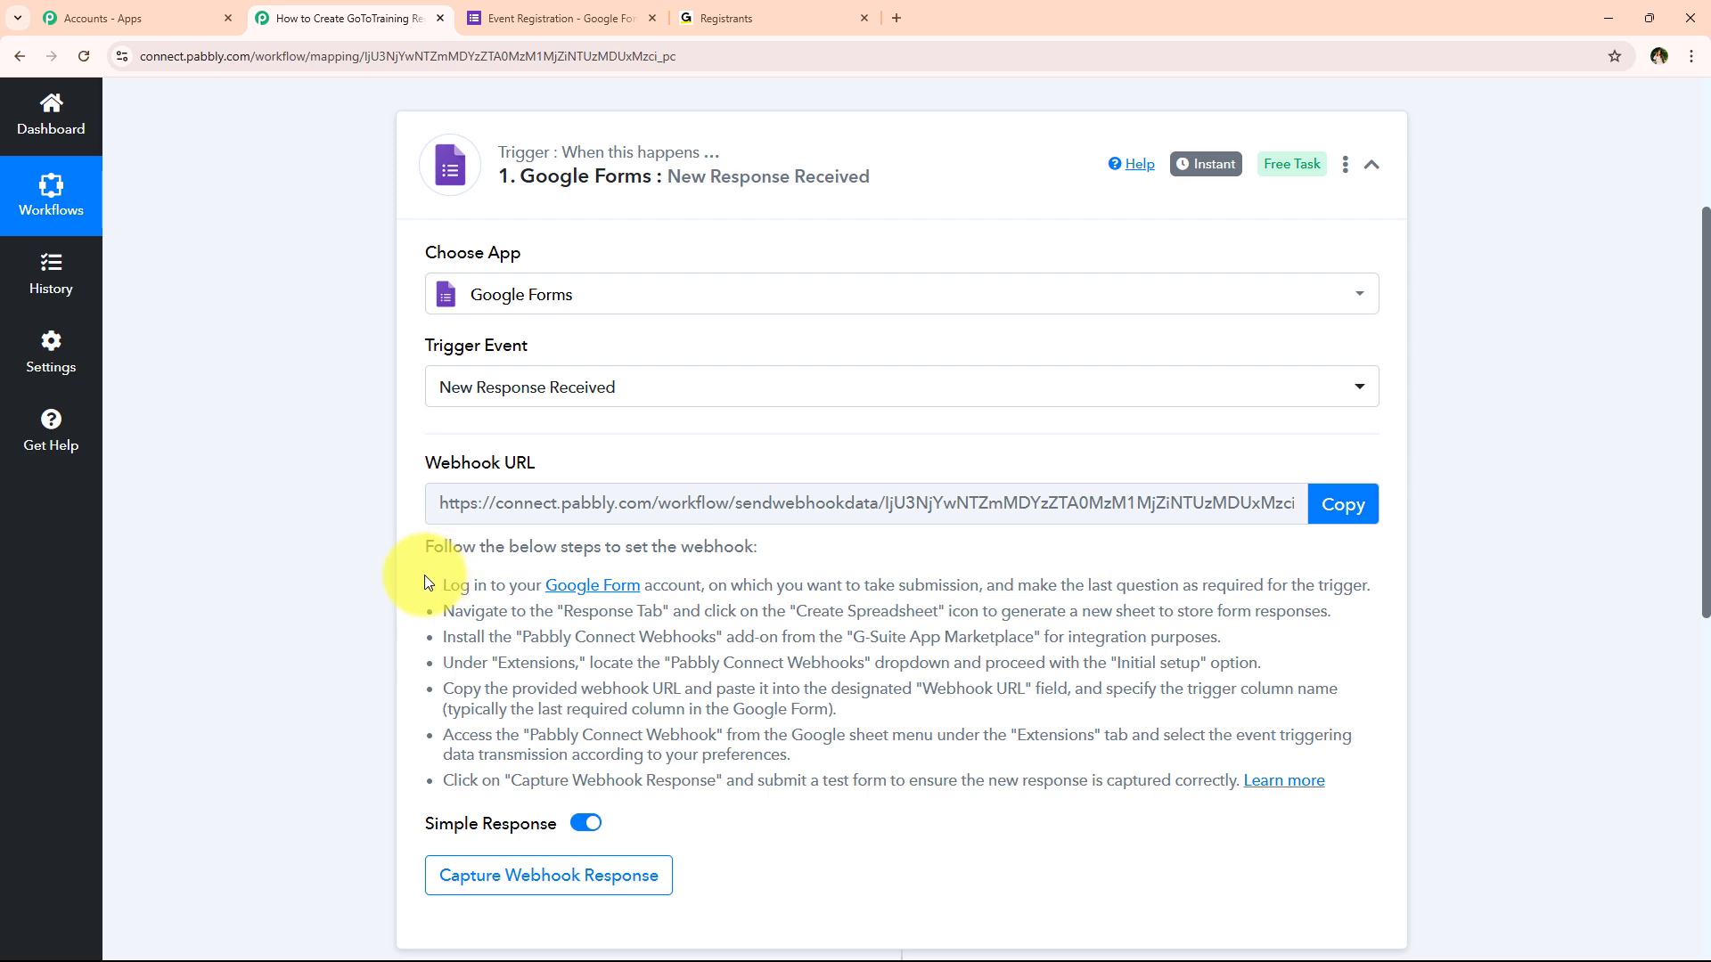
click(1347, 499)
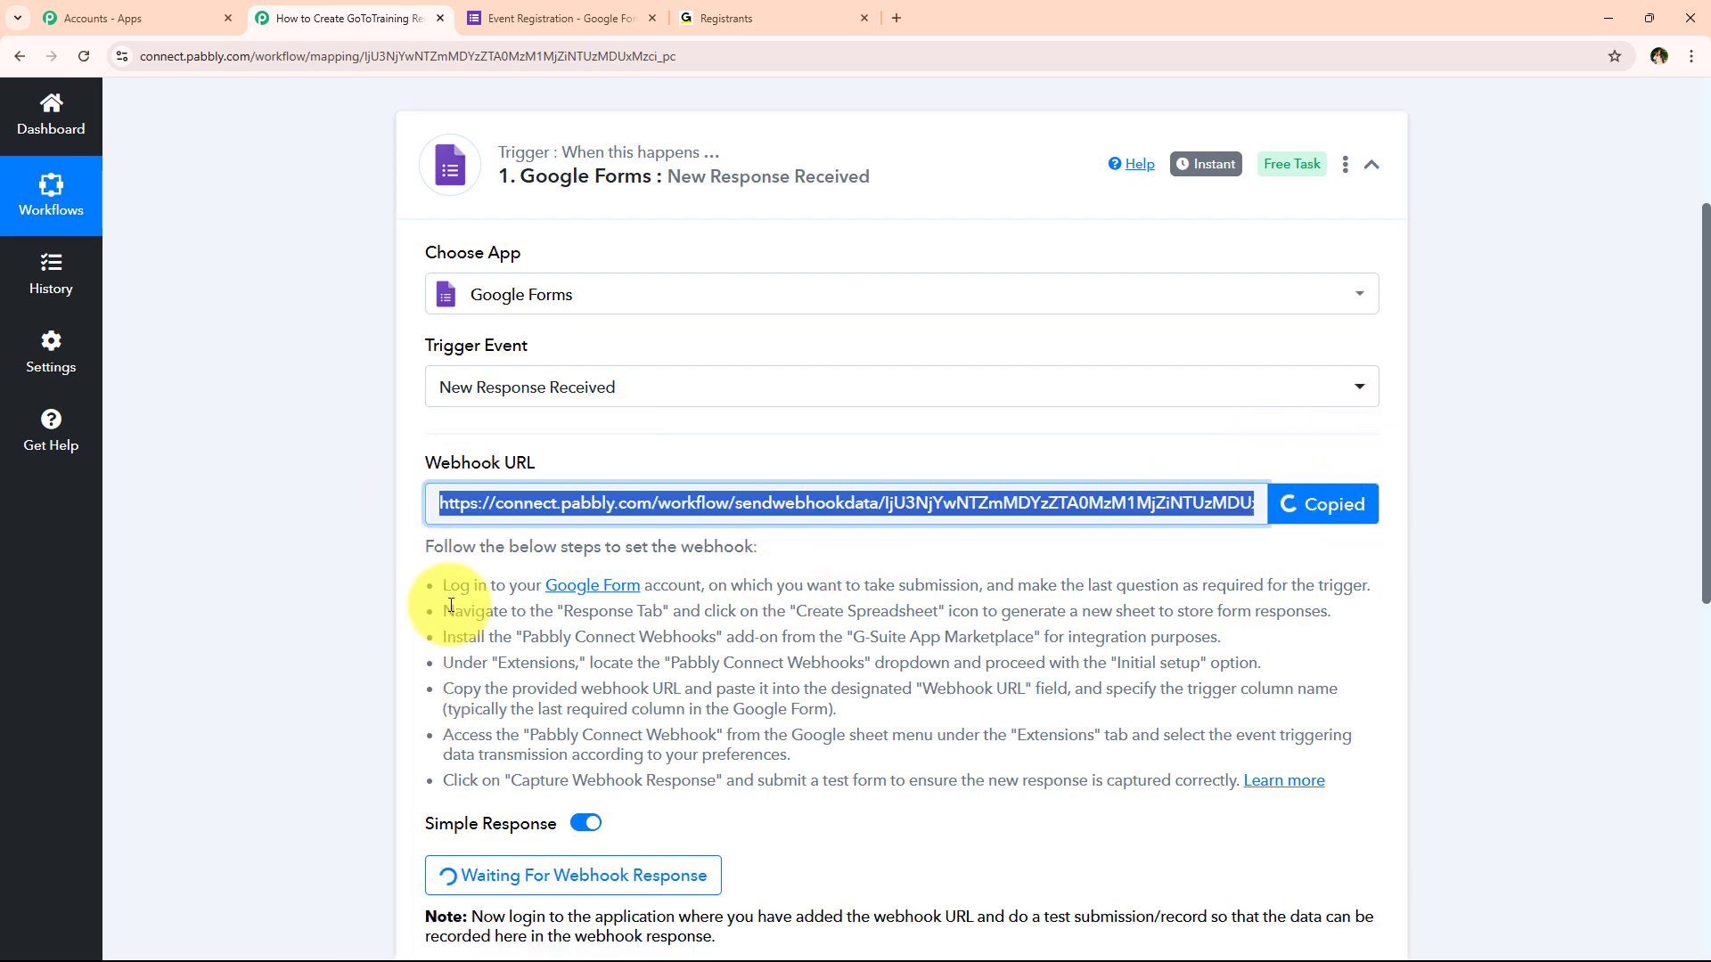
drag(445, 581, 871, 760)
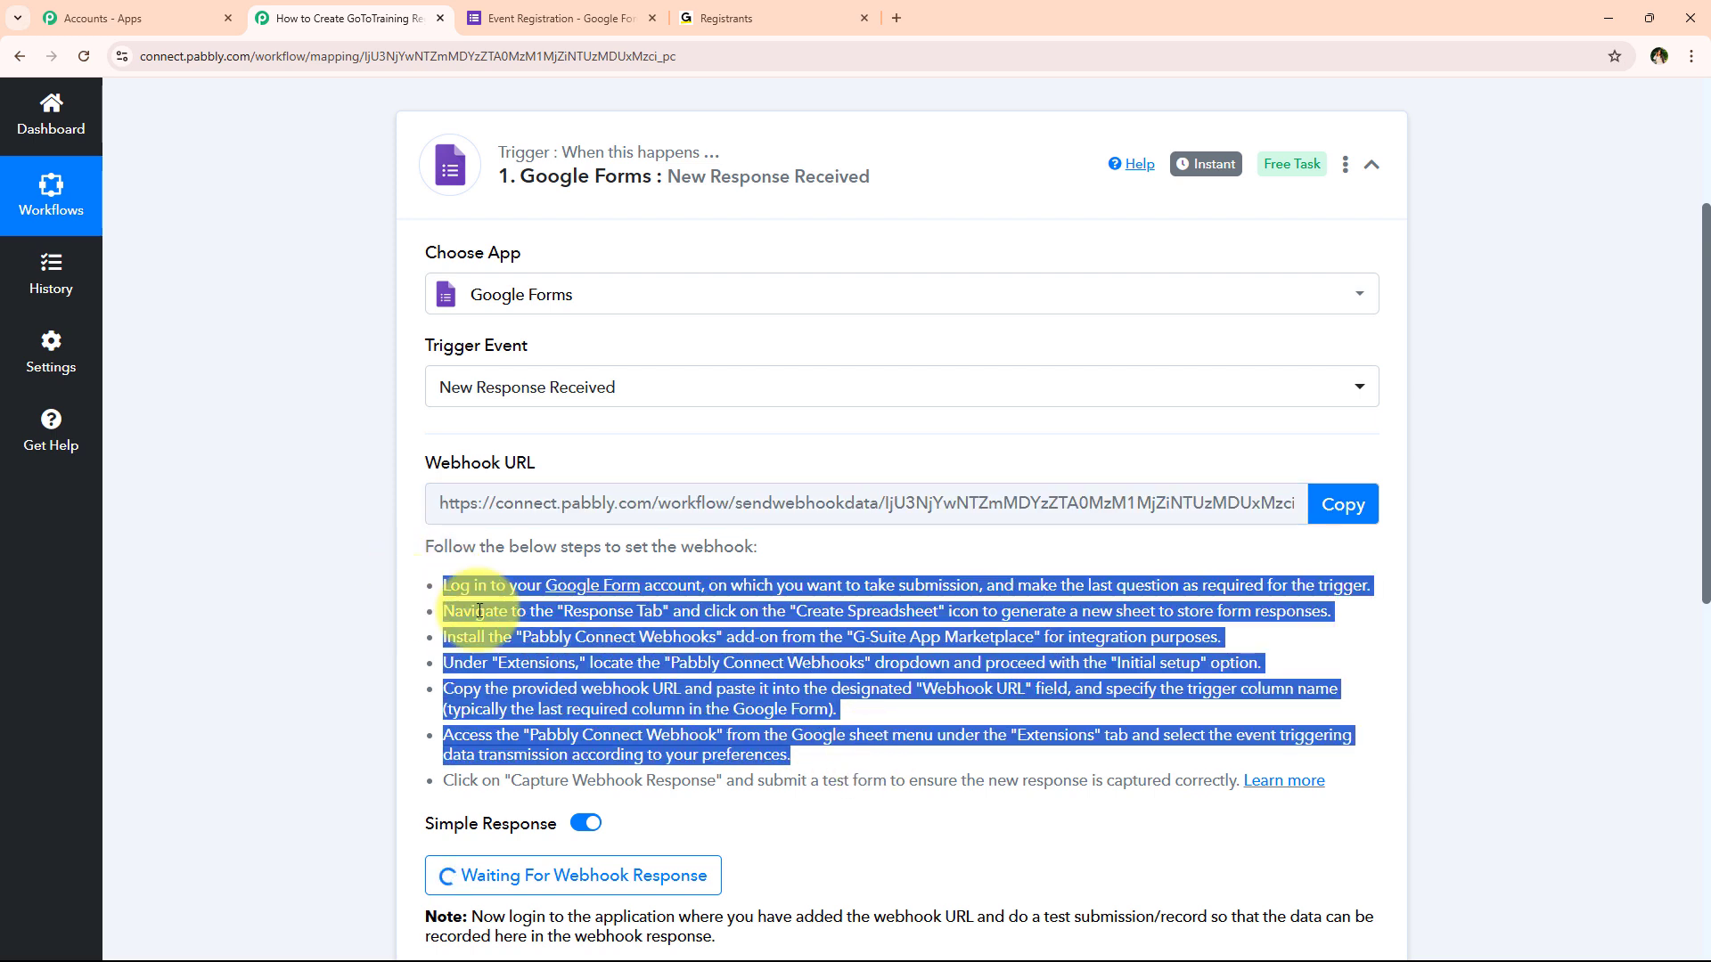
click(480, 599)
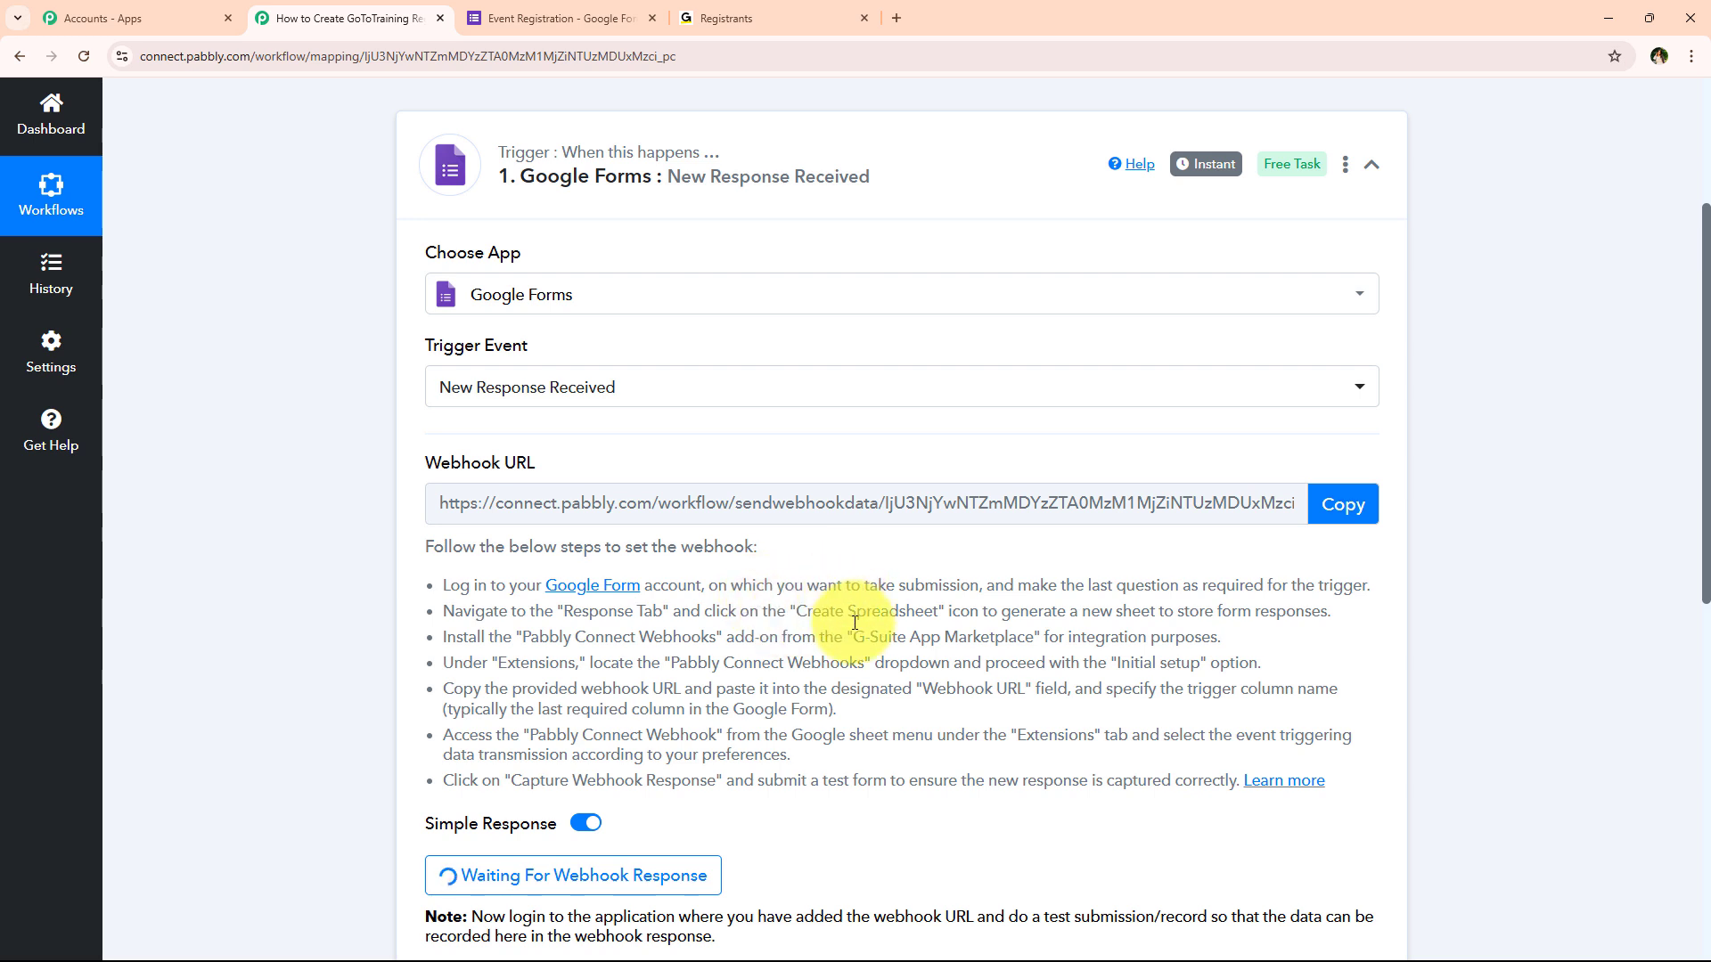
drag(989, 587, 1363, 586)
click(1269, 618)
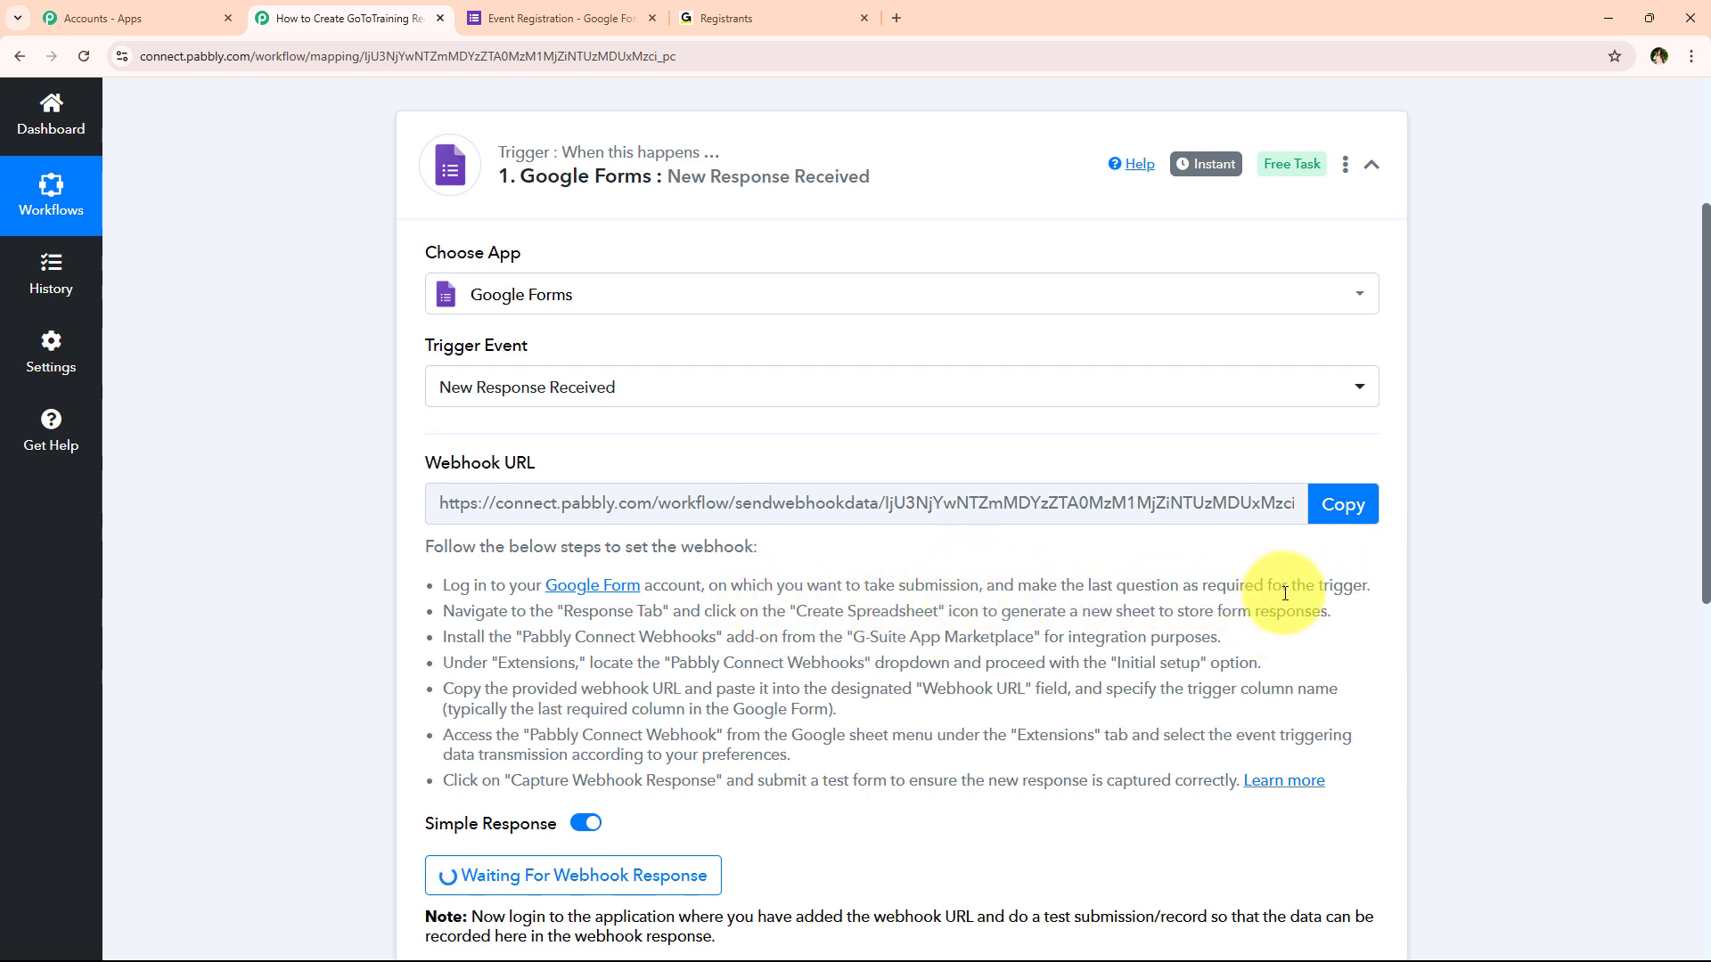
drag(445, 611, 674, 613)
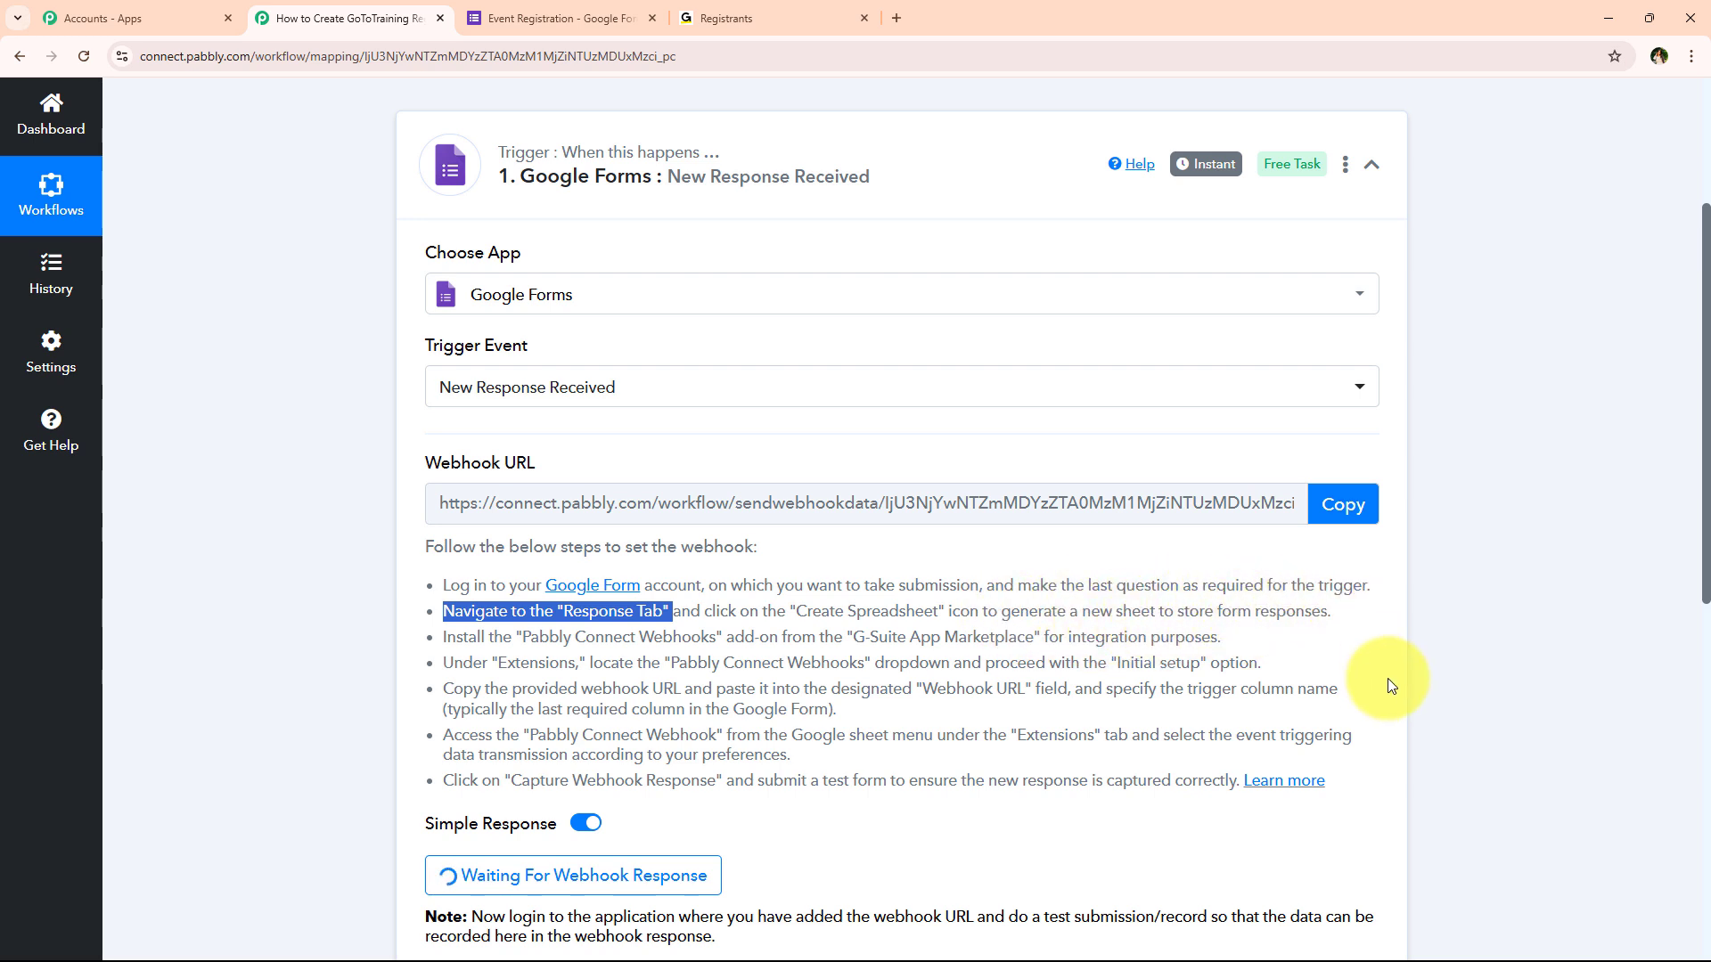
click(763, 659)
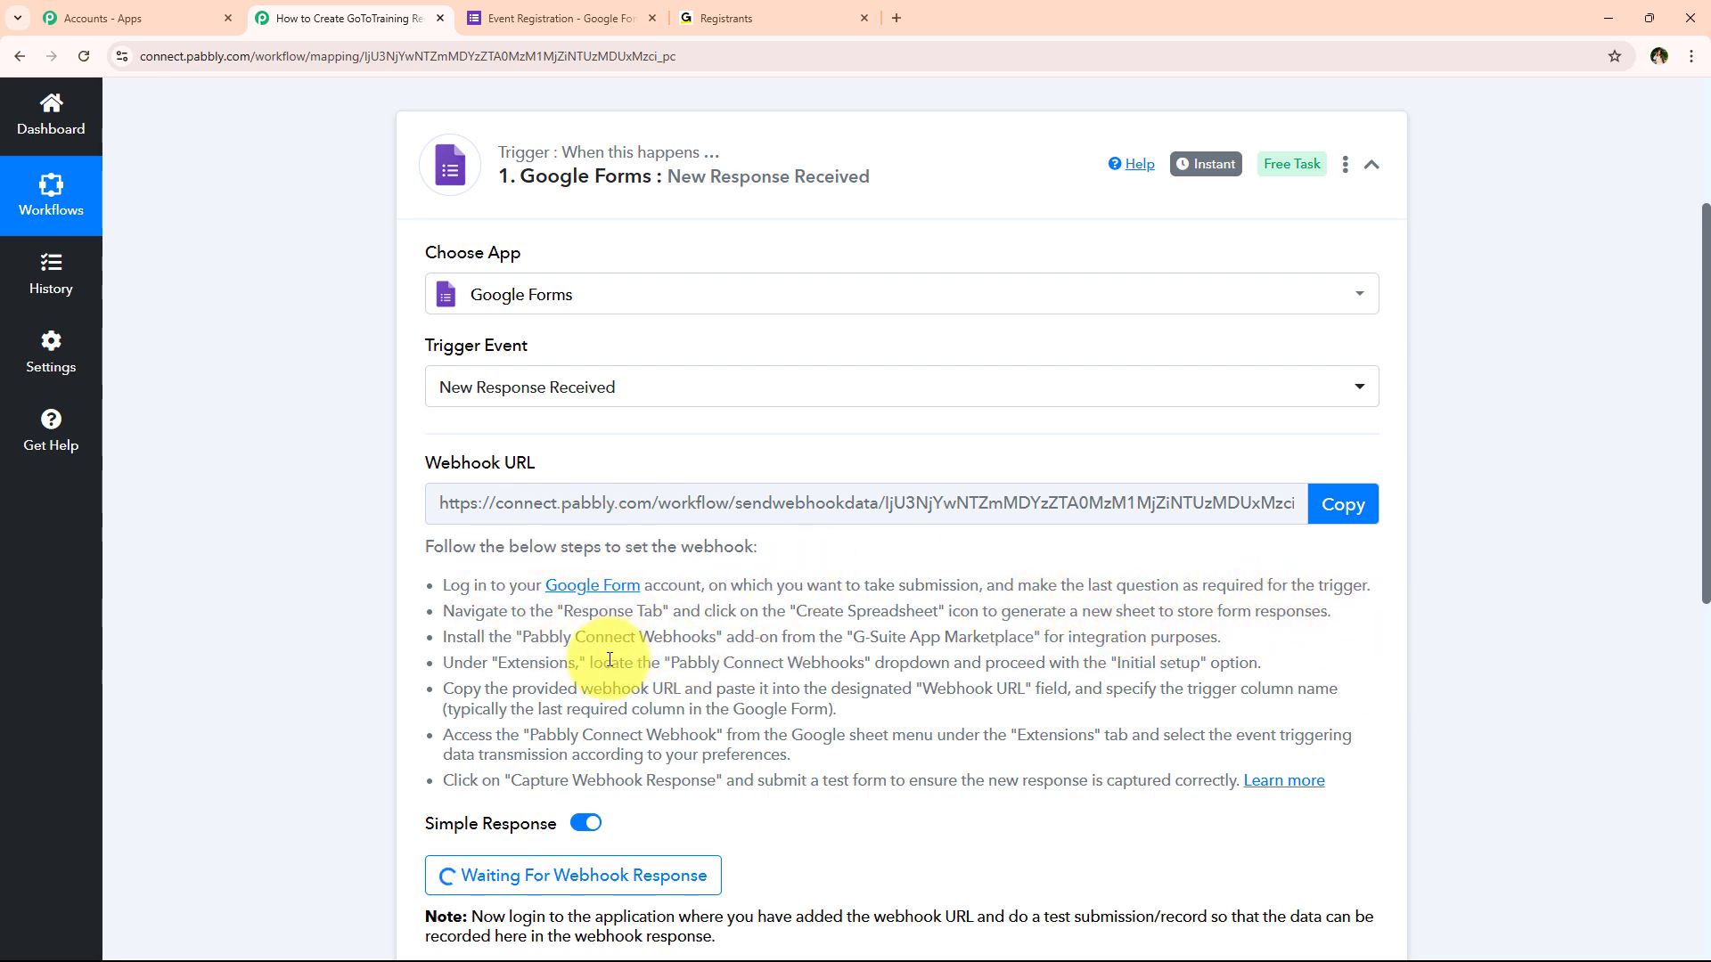
click(602, 8)
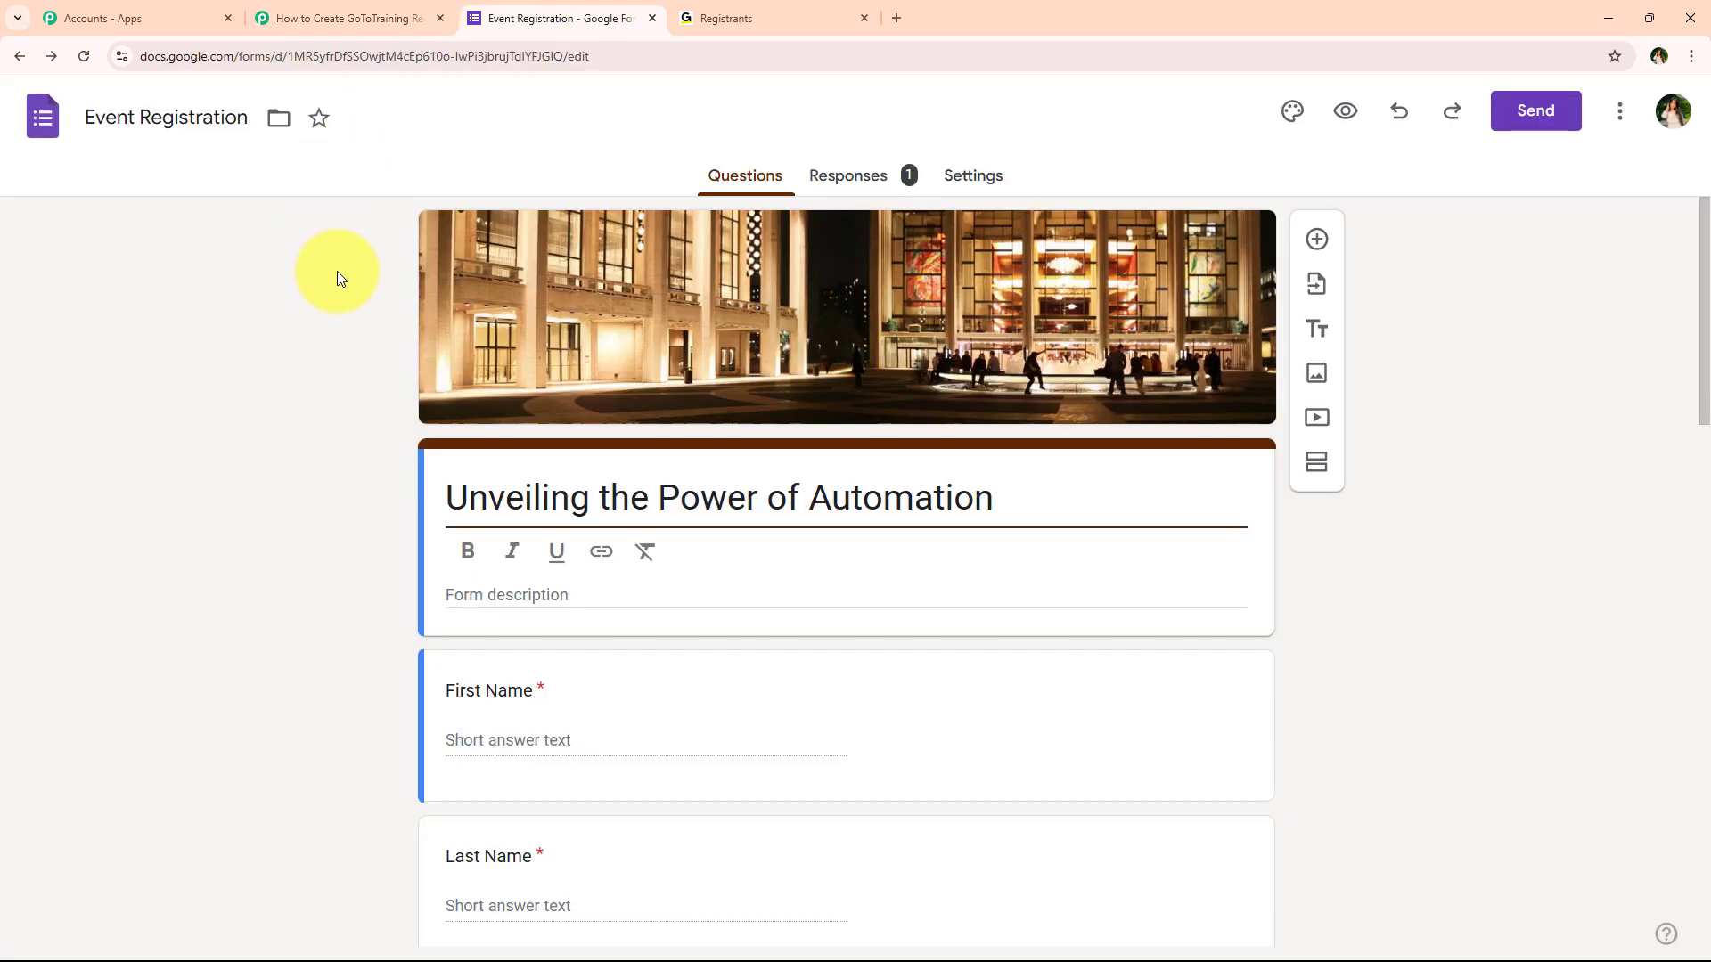
Check that the webinar-source question is required, then view the form's single test response
scroll(353, 292, down, 2)
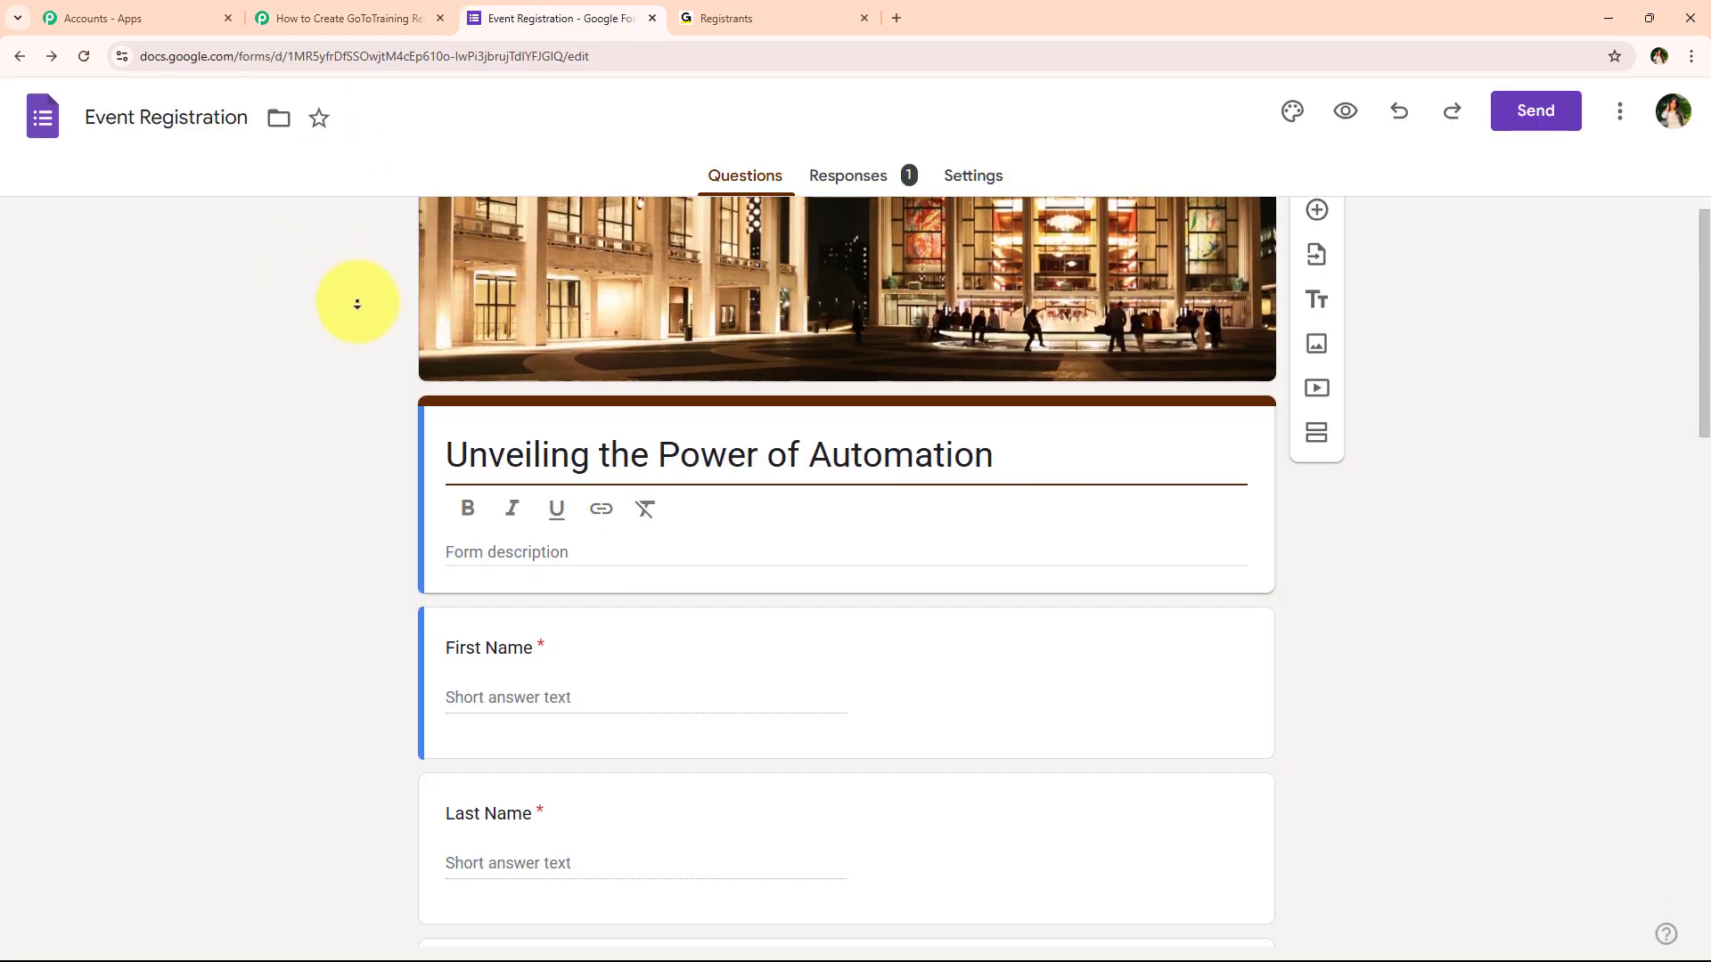
scroll(370, 322, down, 10)
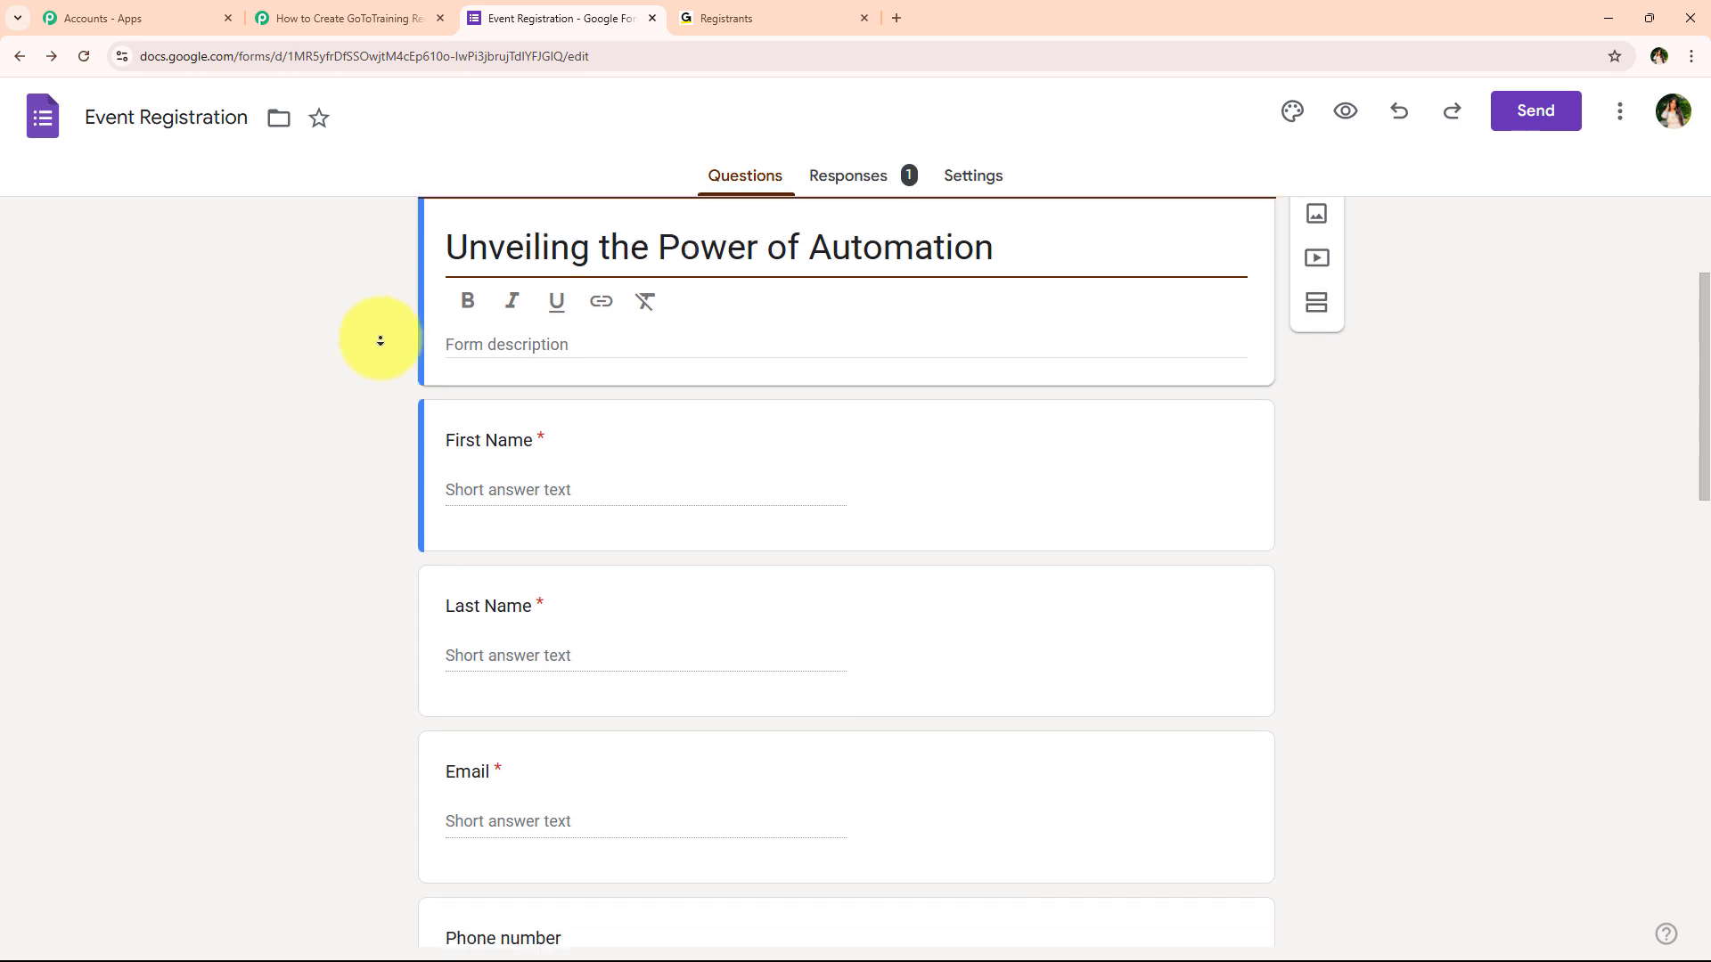
scroll(361, 409, down, 5)
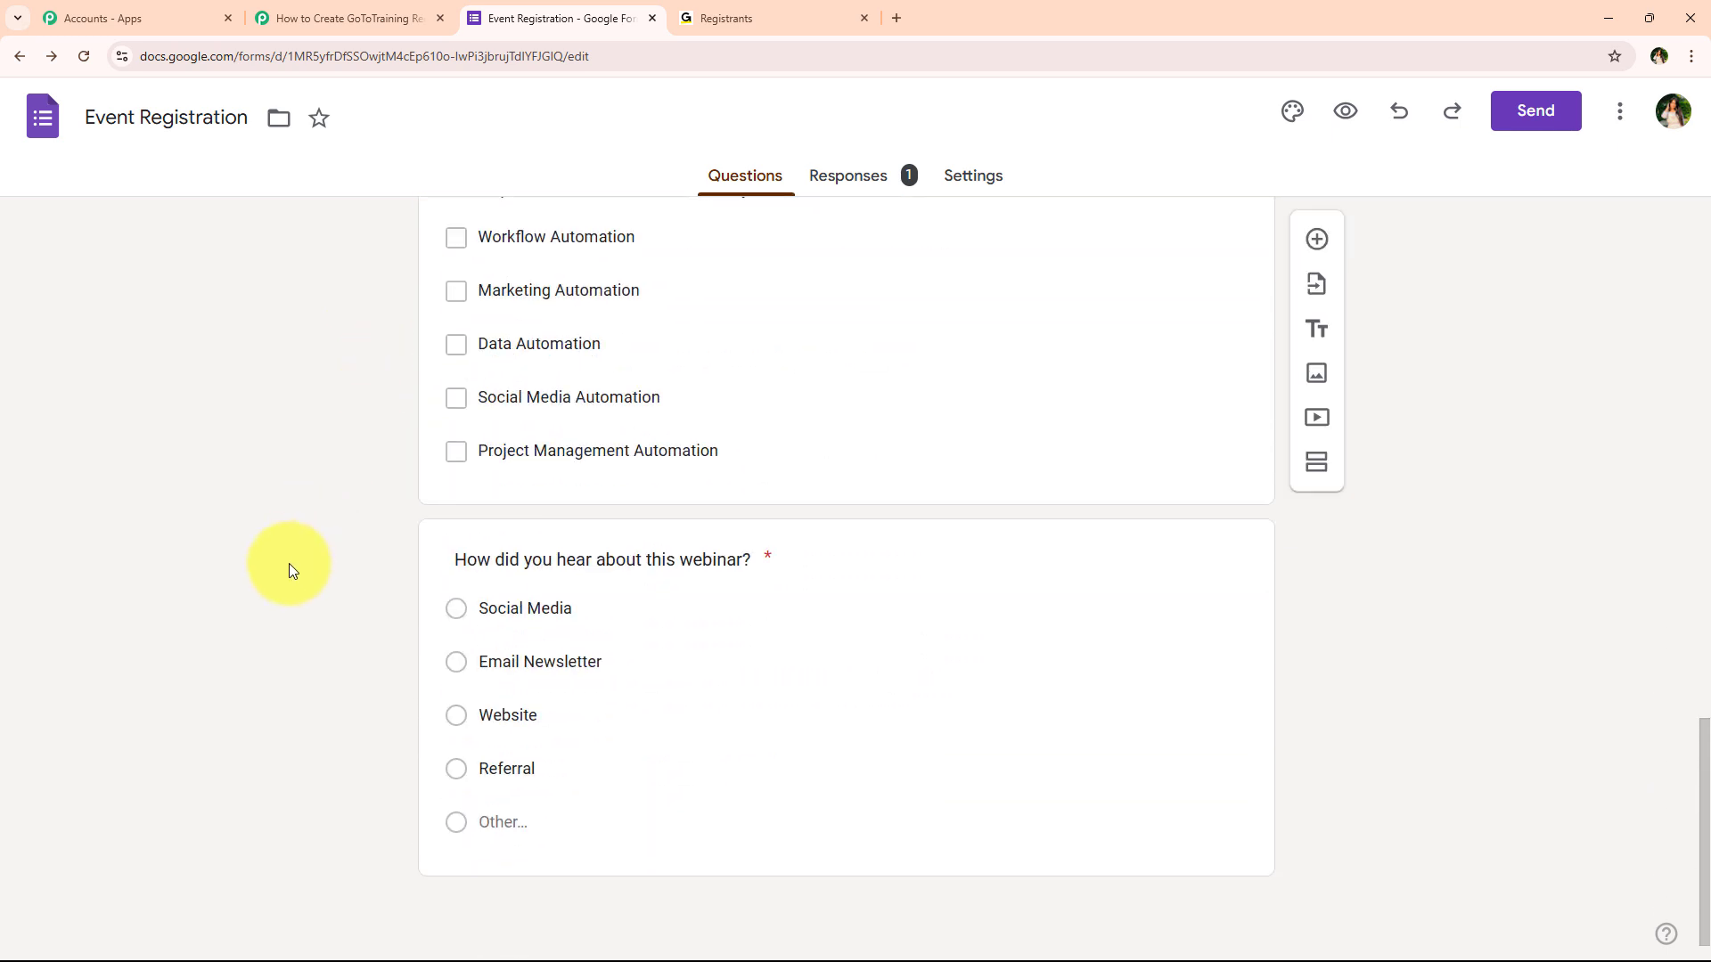
click(615, 619)
scroll(1041, 631, down, 2)
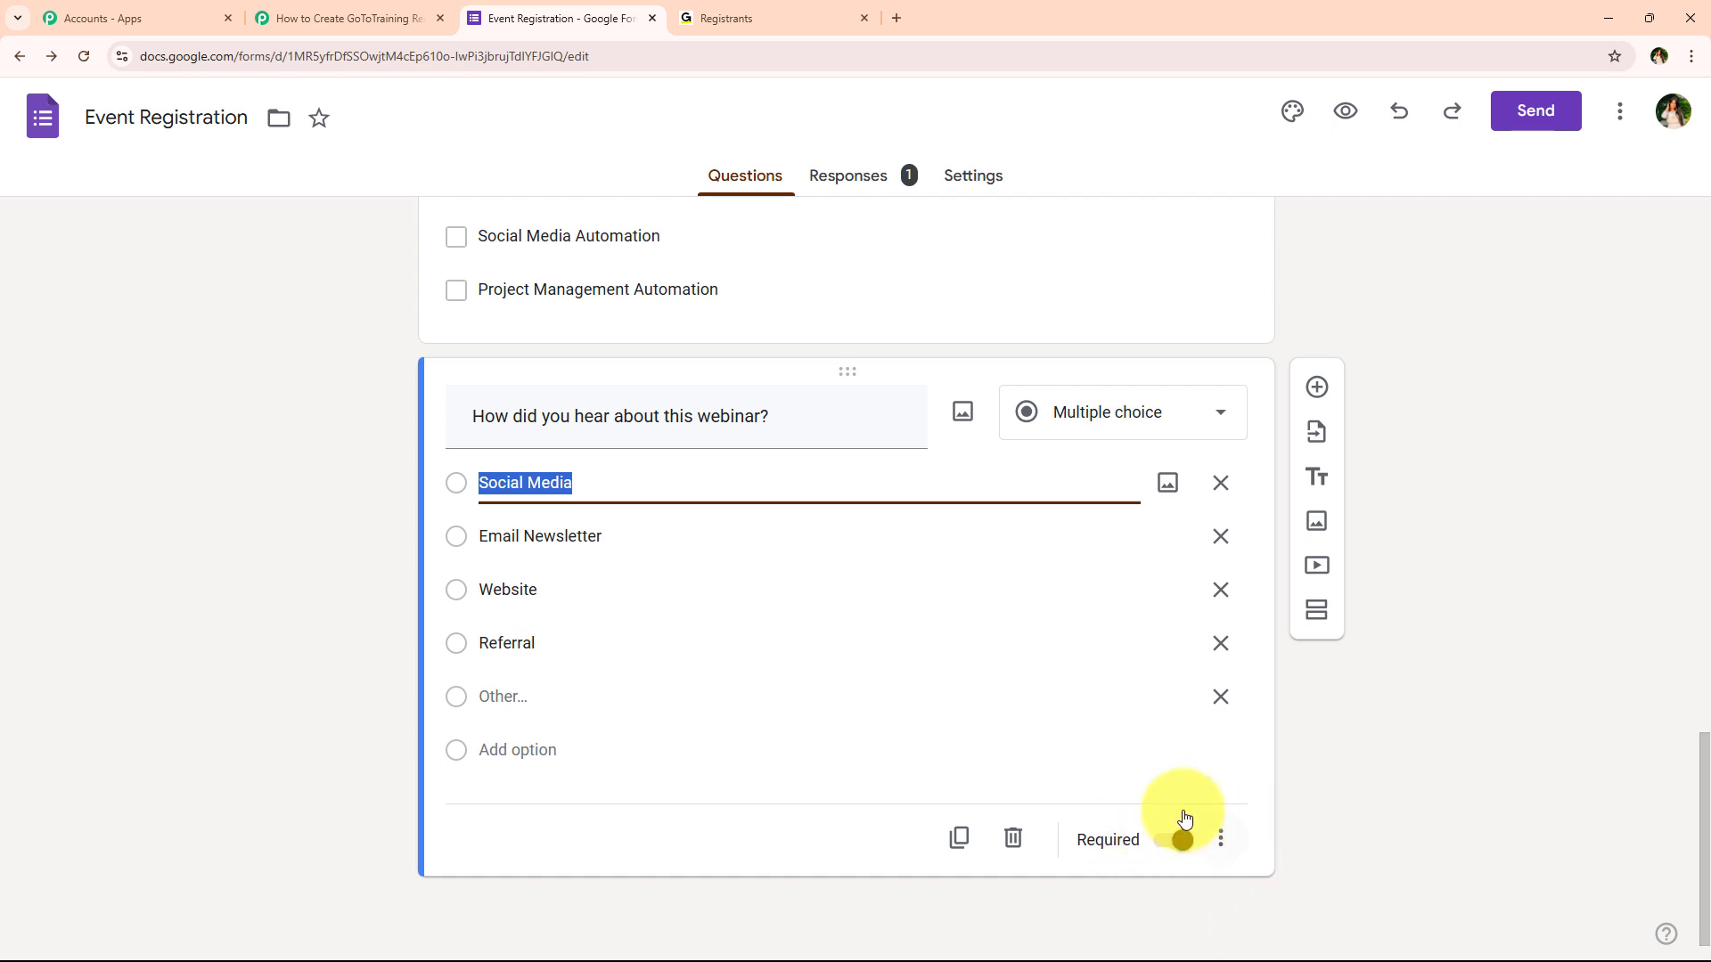
click(202, 787)
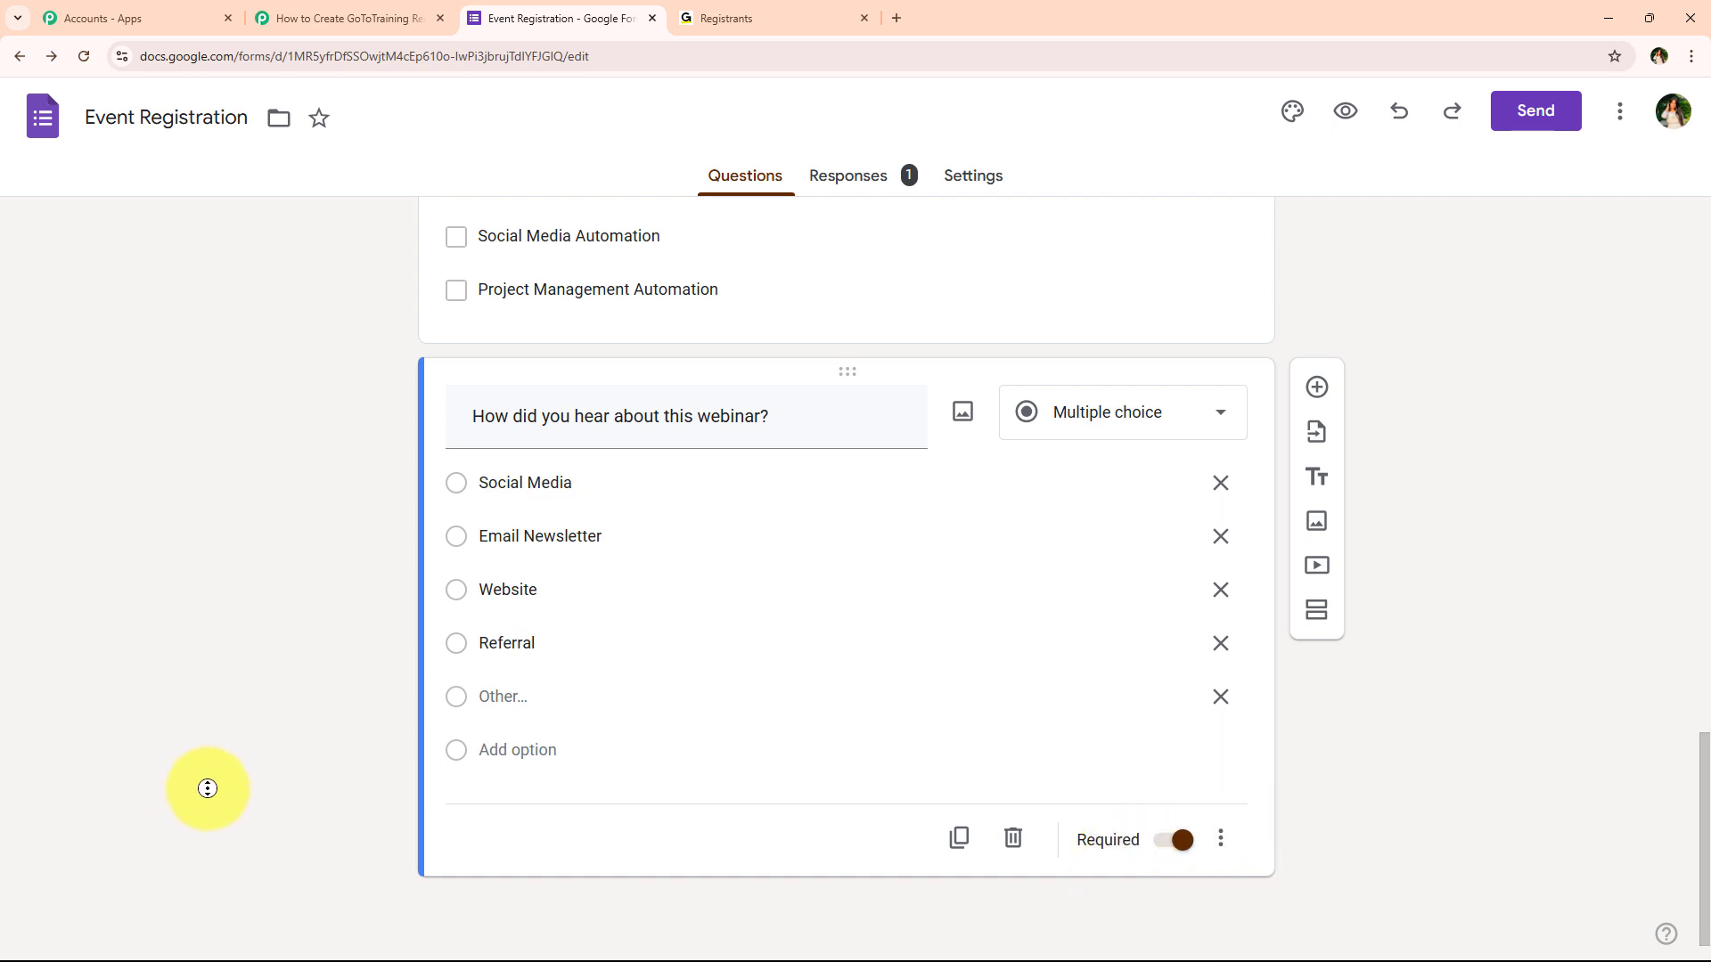
scroll(231, 624, up, 15)
click(882, 174)
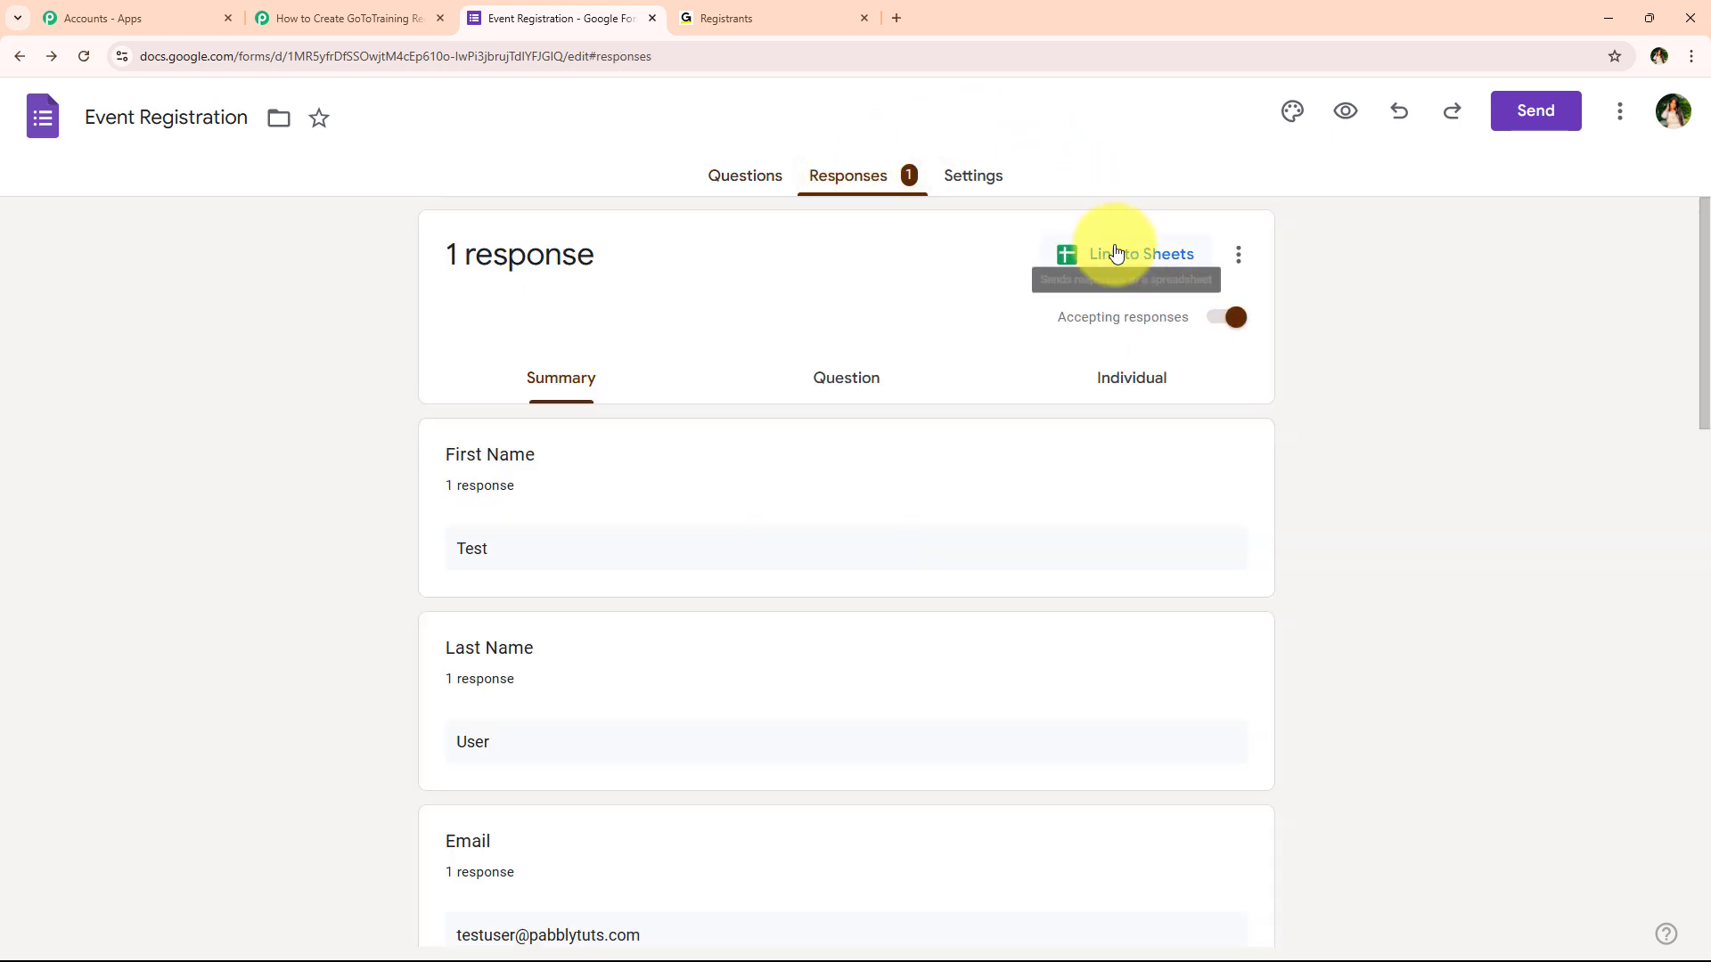
Link the responses to a new spreadsheet and zoom it to 125%
click(1117, 254)
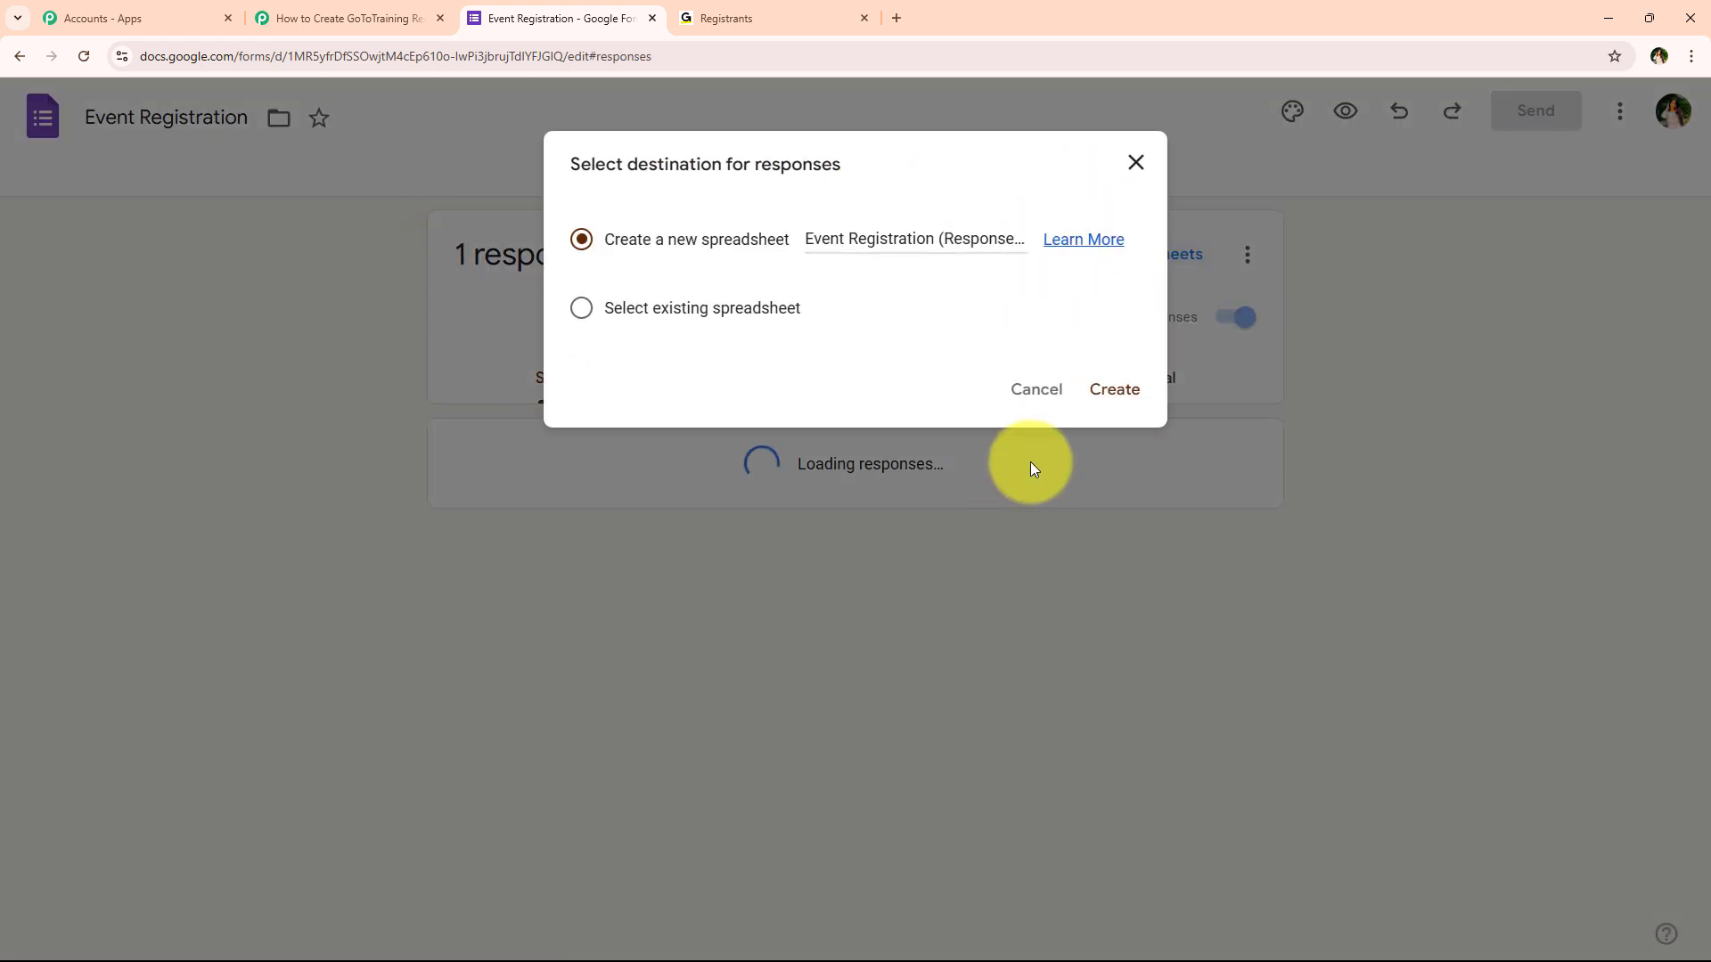
click(1096, 384)
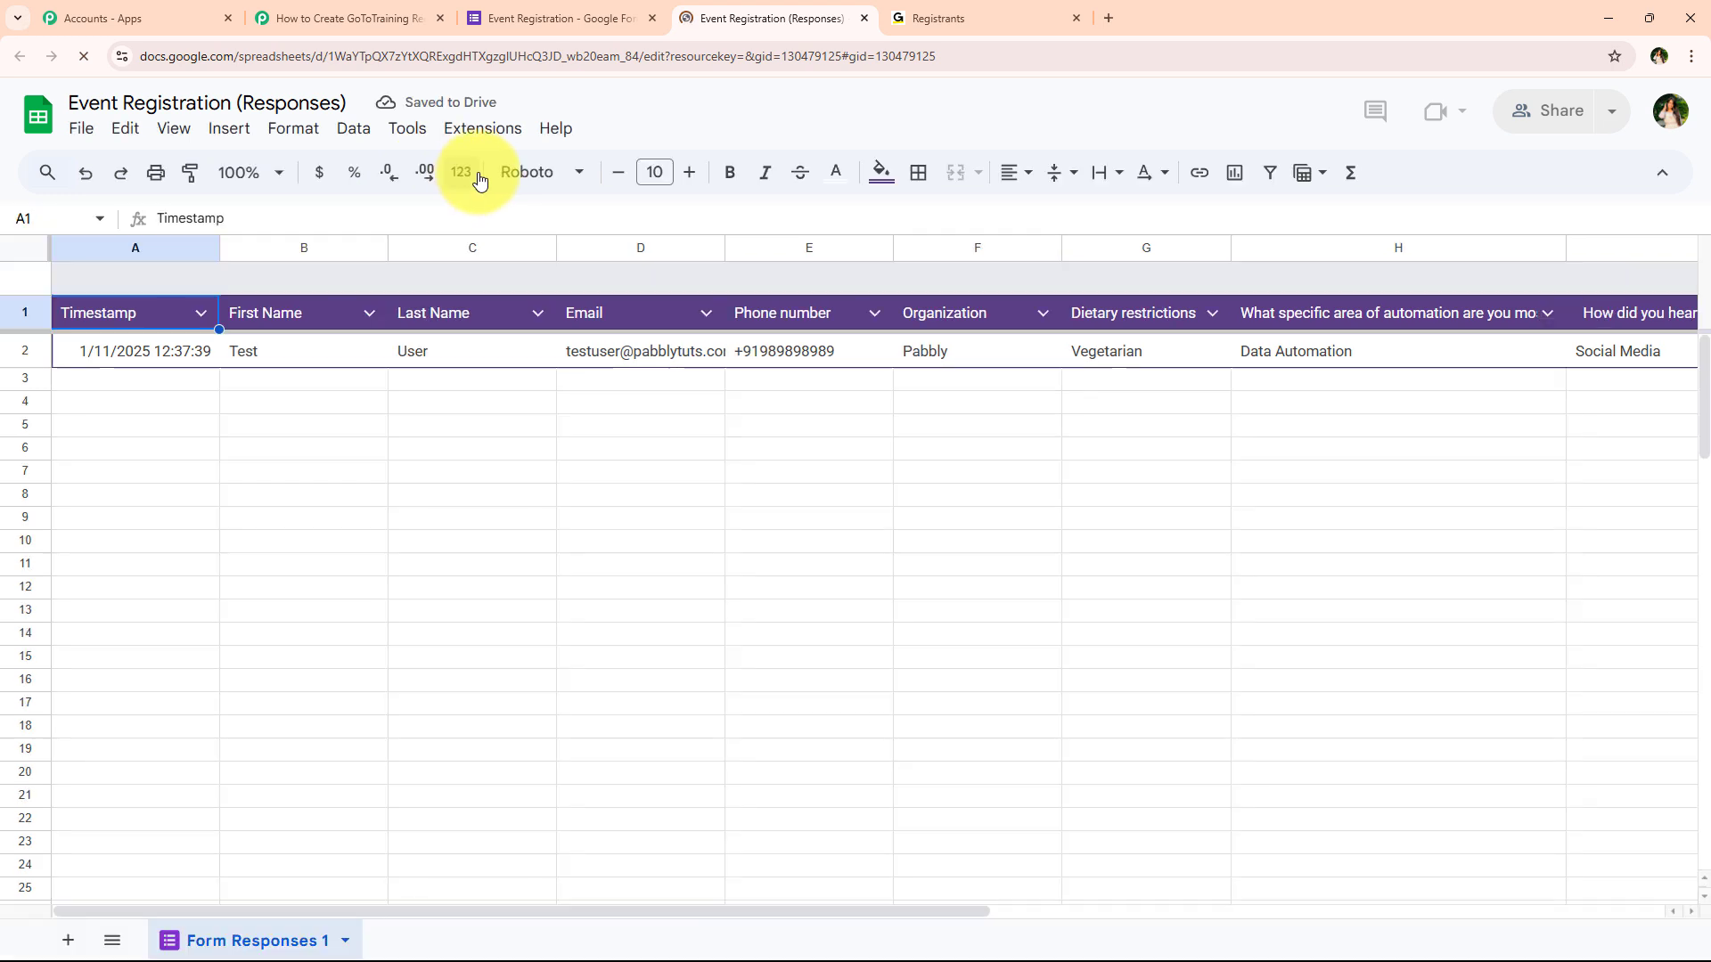
click(267, 173)
click(240, 357)
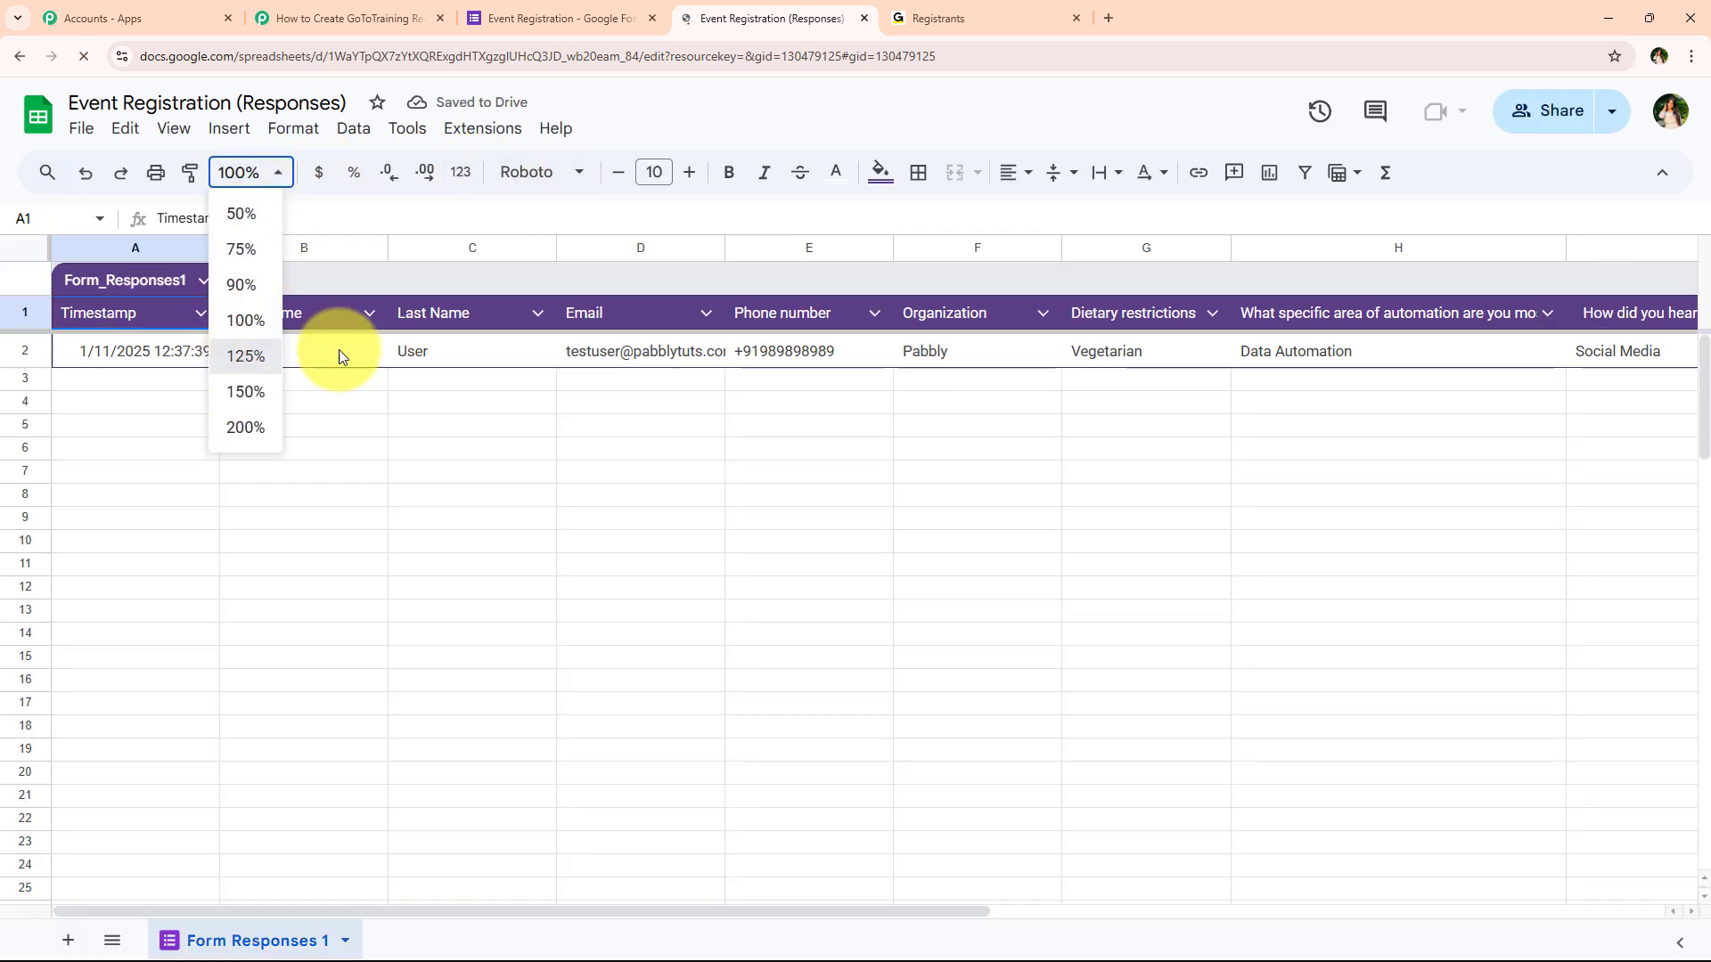
Widen column A of the Event Registration (Responses) sheet, briefly checking the Pabbly workflow
click(419, 571)
drag(722, 914, 655, 916)
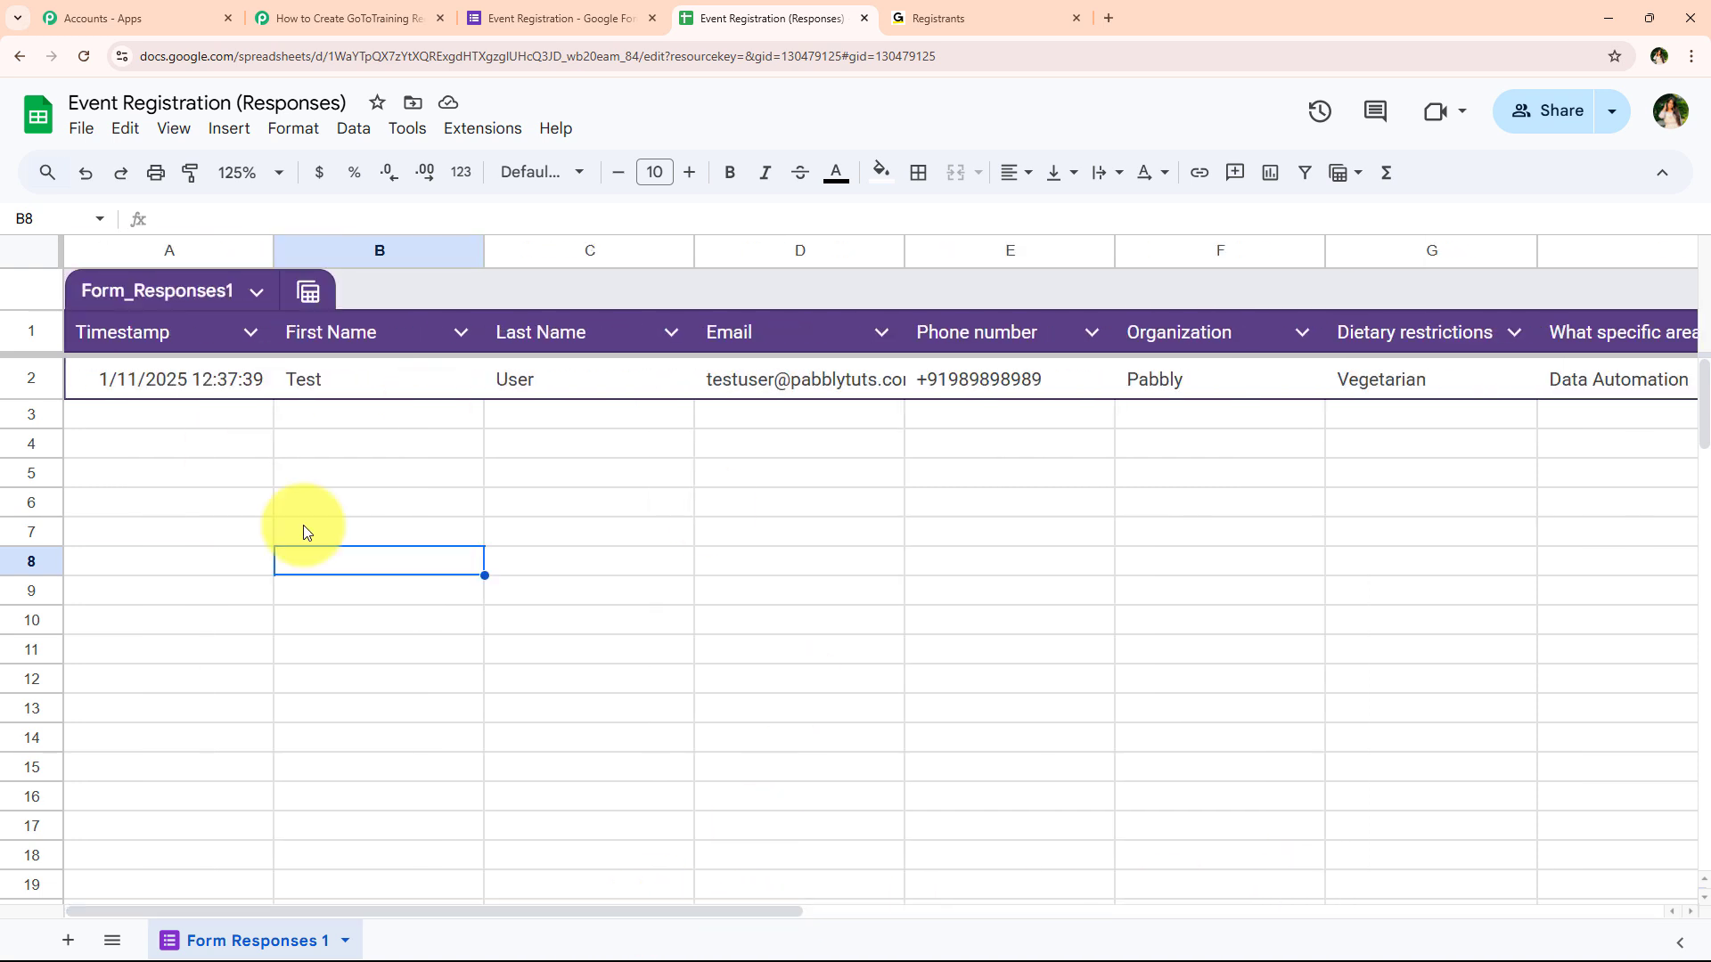
drag(273, 250, 276, 249)
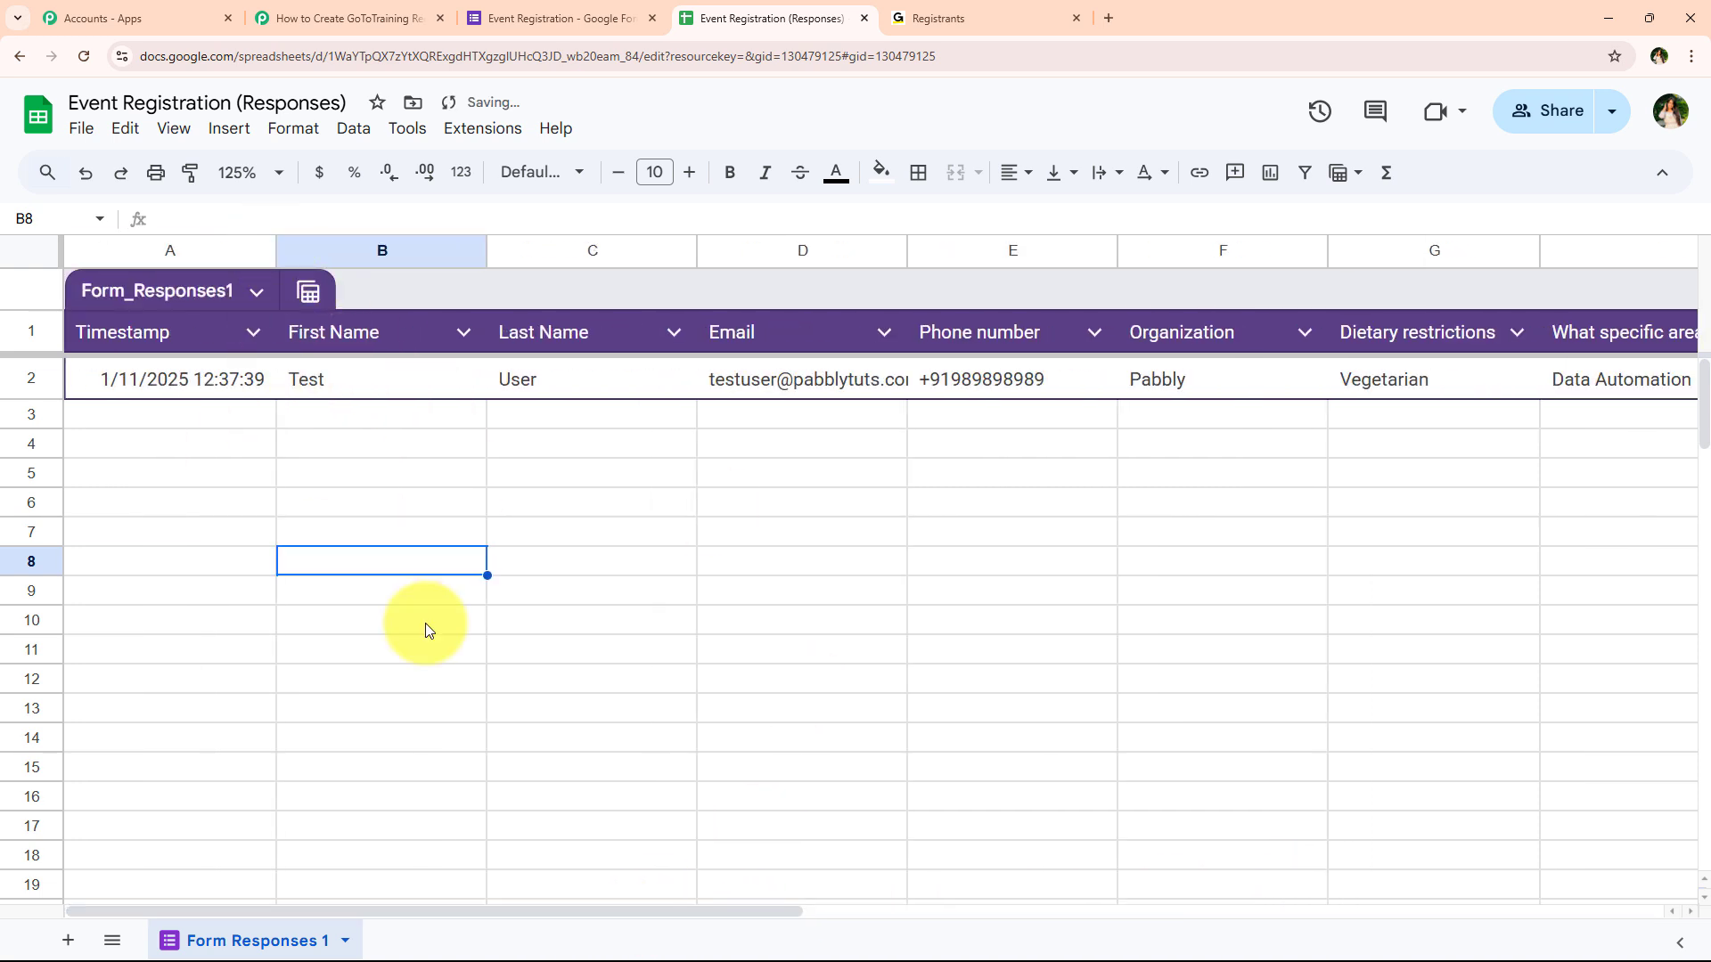
click(427, 624)
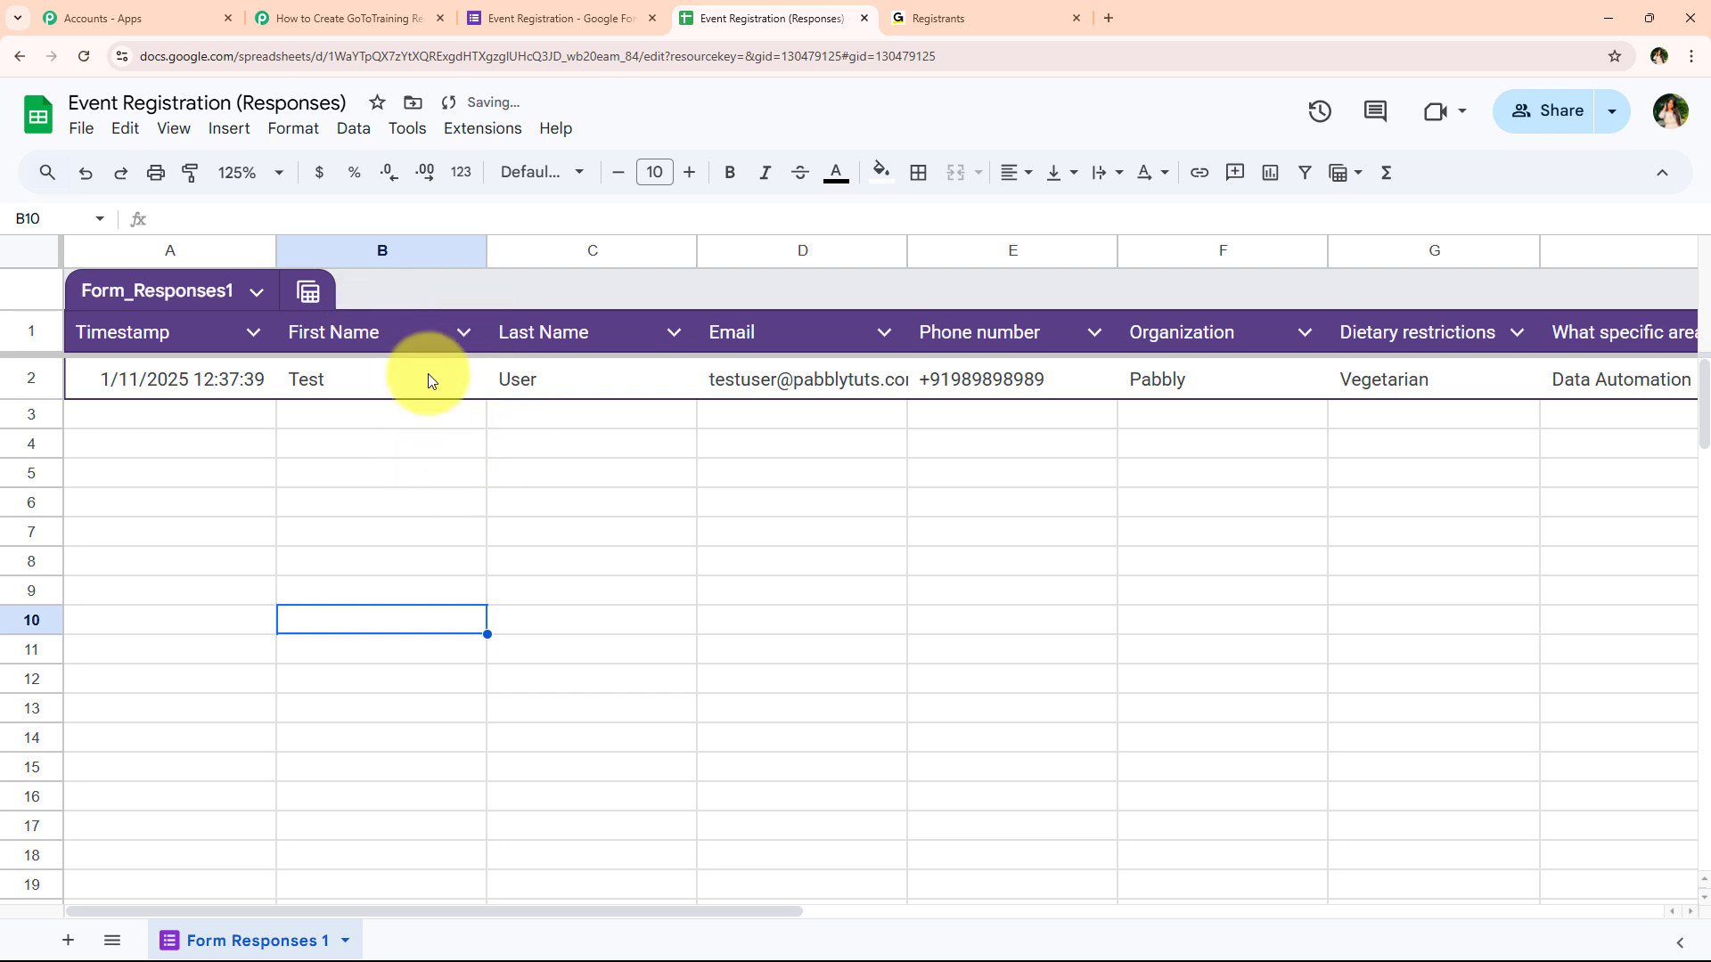
click(344, 20)
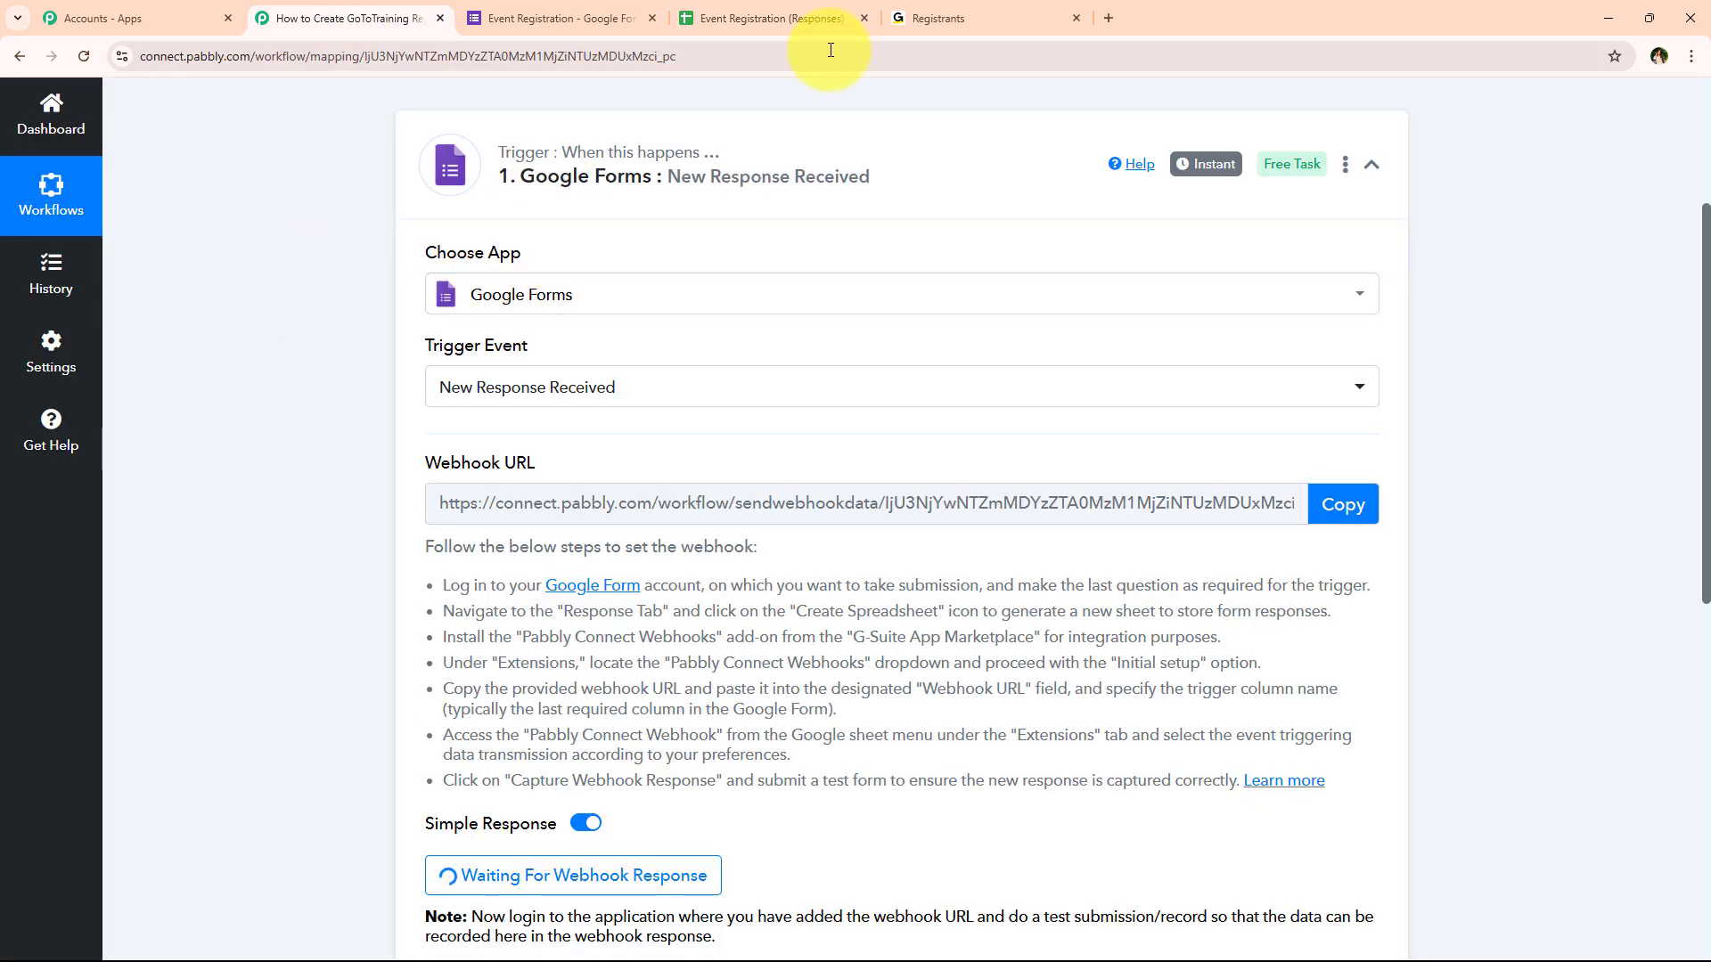
click(827, 20)
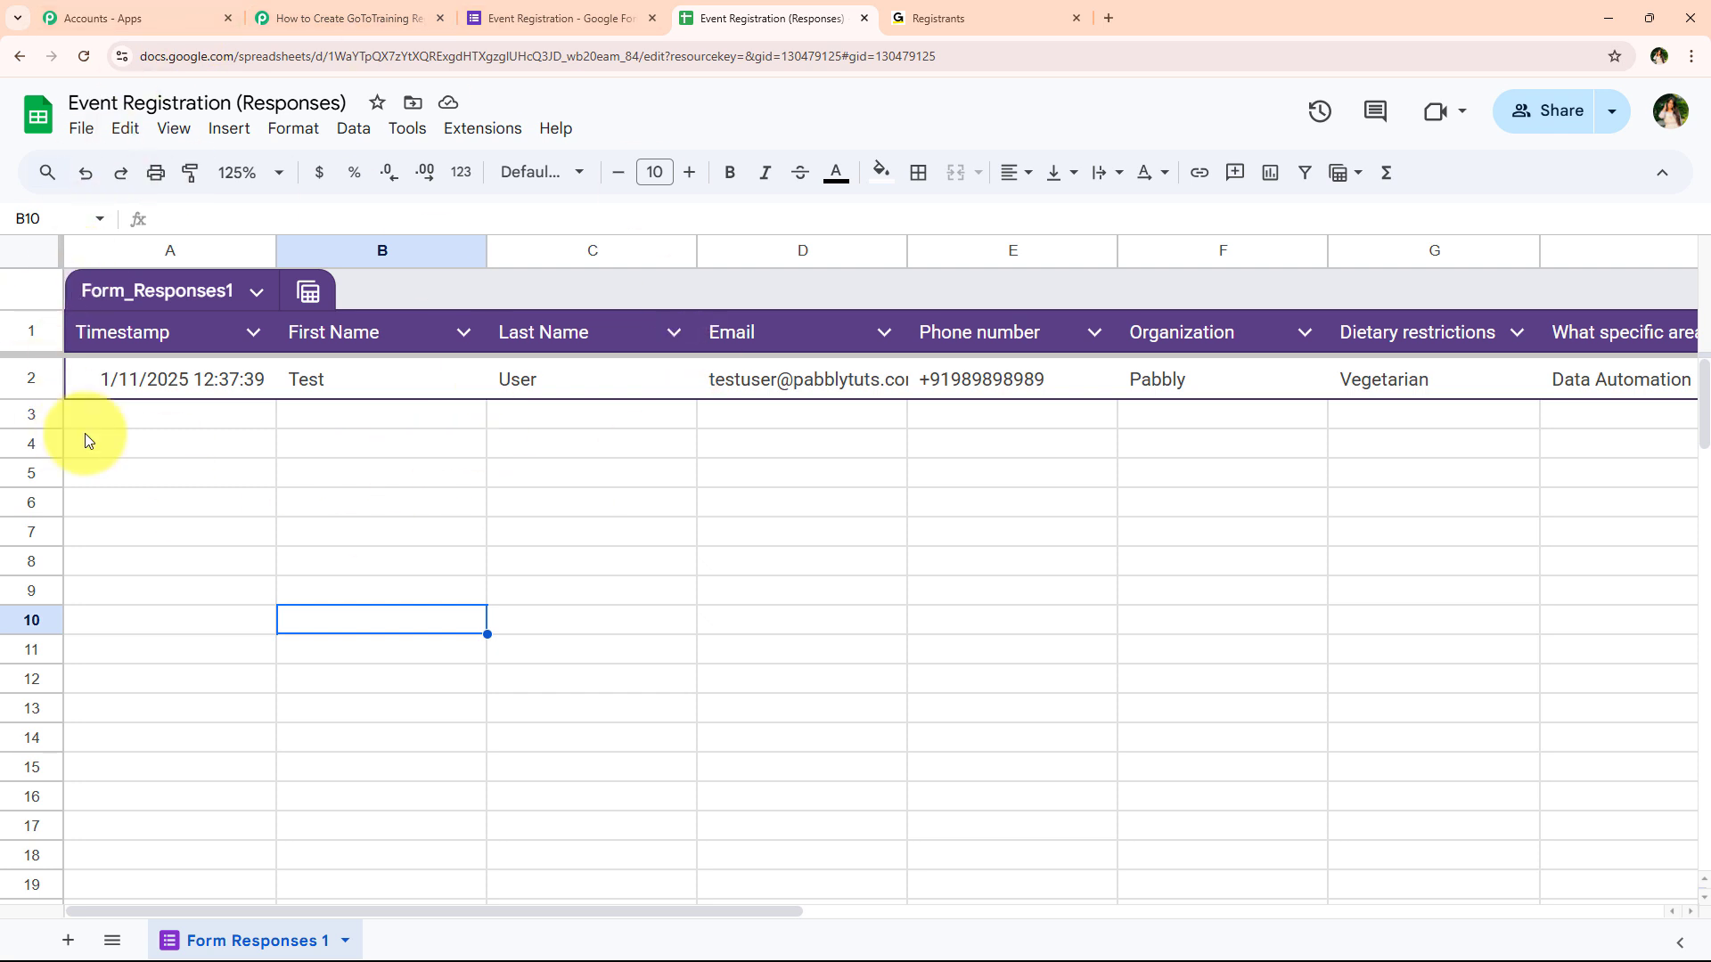
click(503, 134)
mouse_move(650, 172)
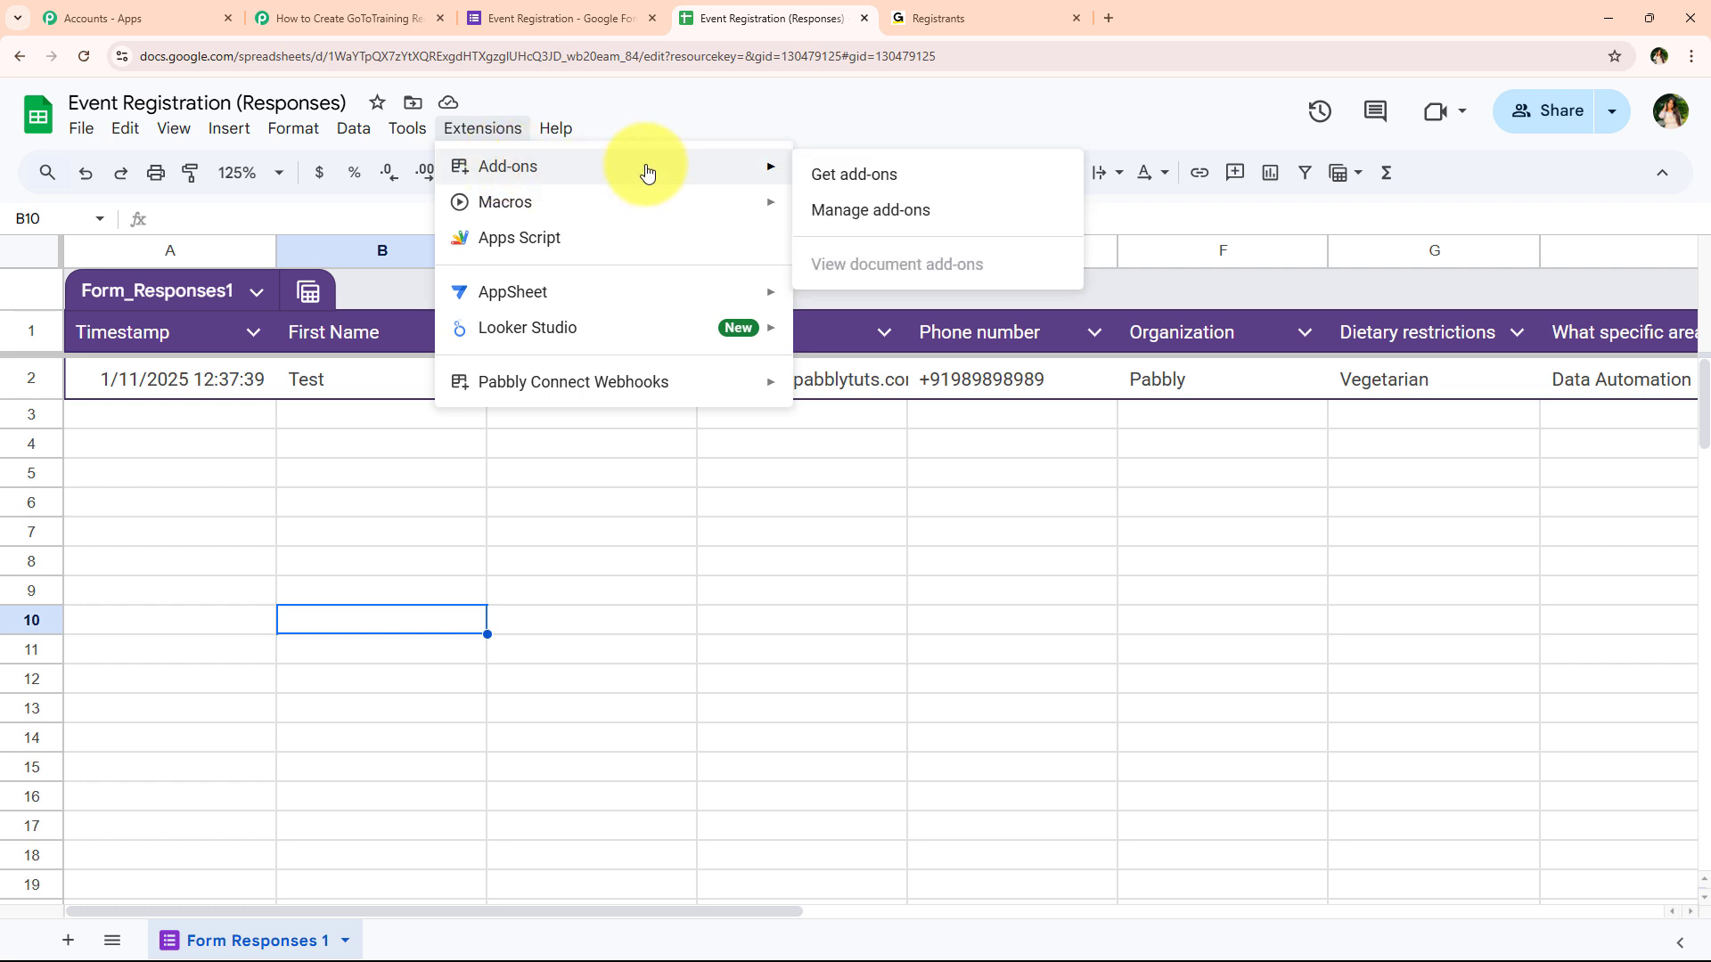
click(916, 185)
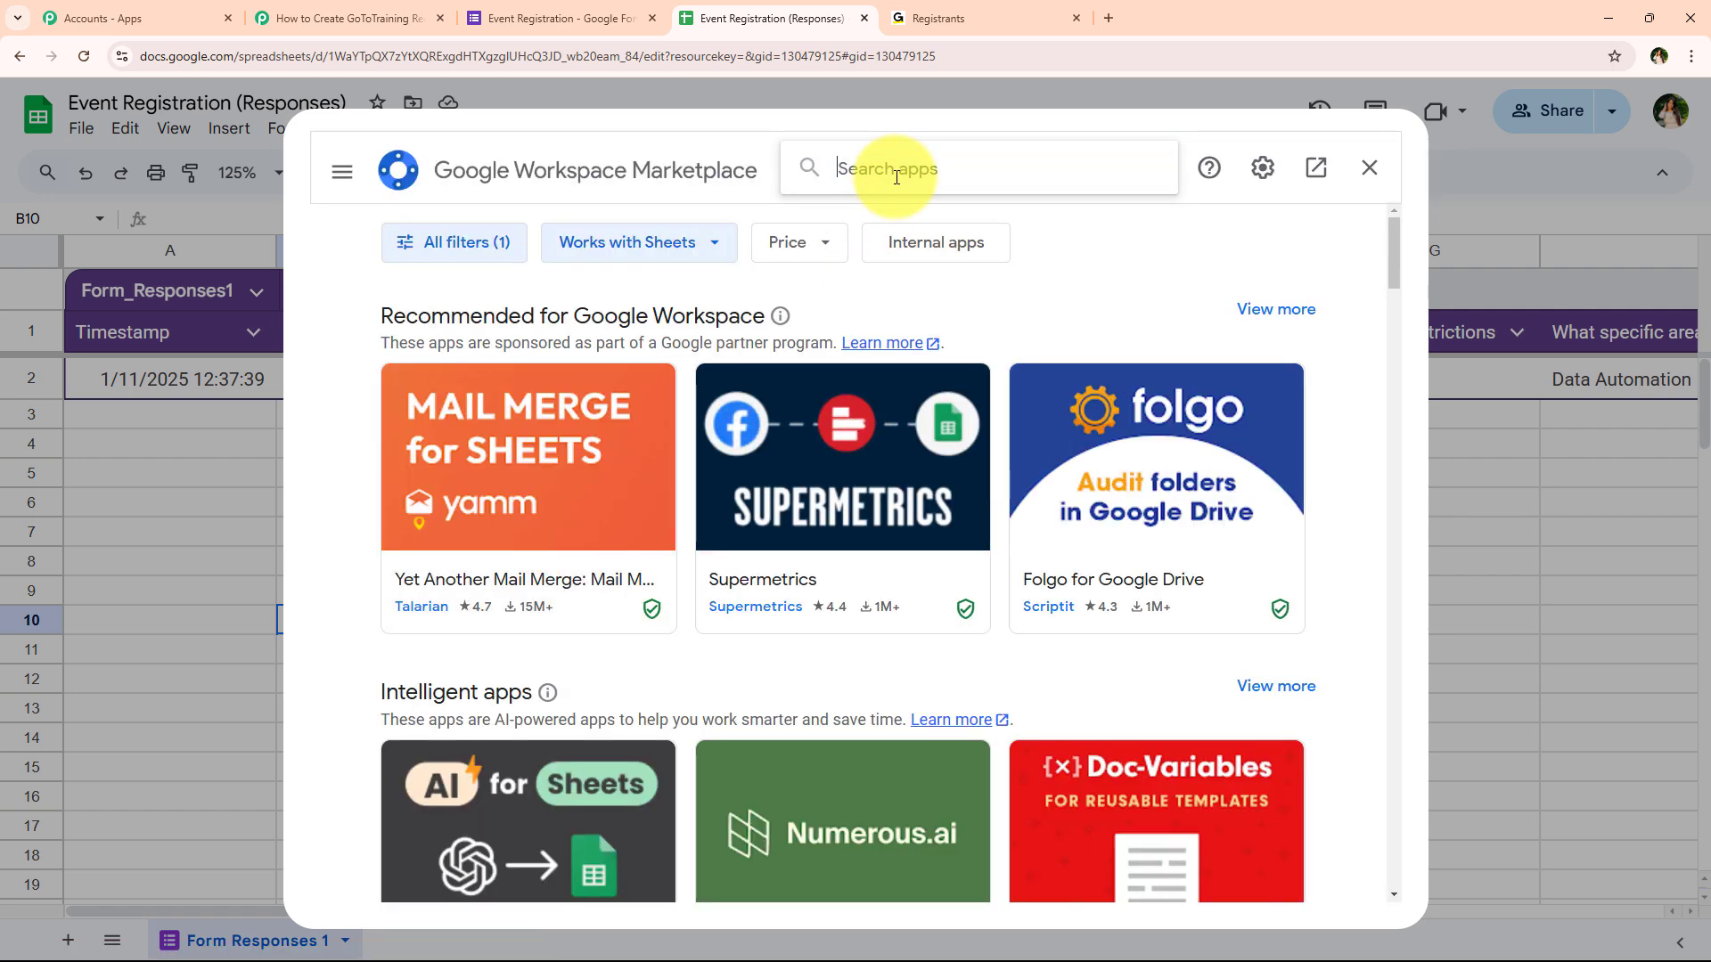
click(897, 176)
text(P)
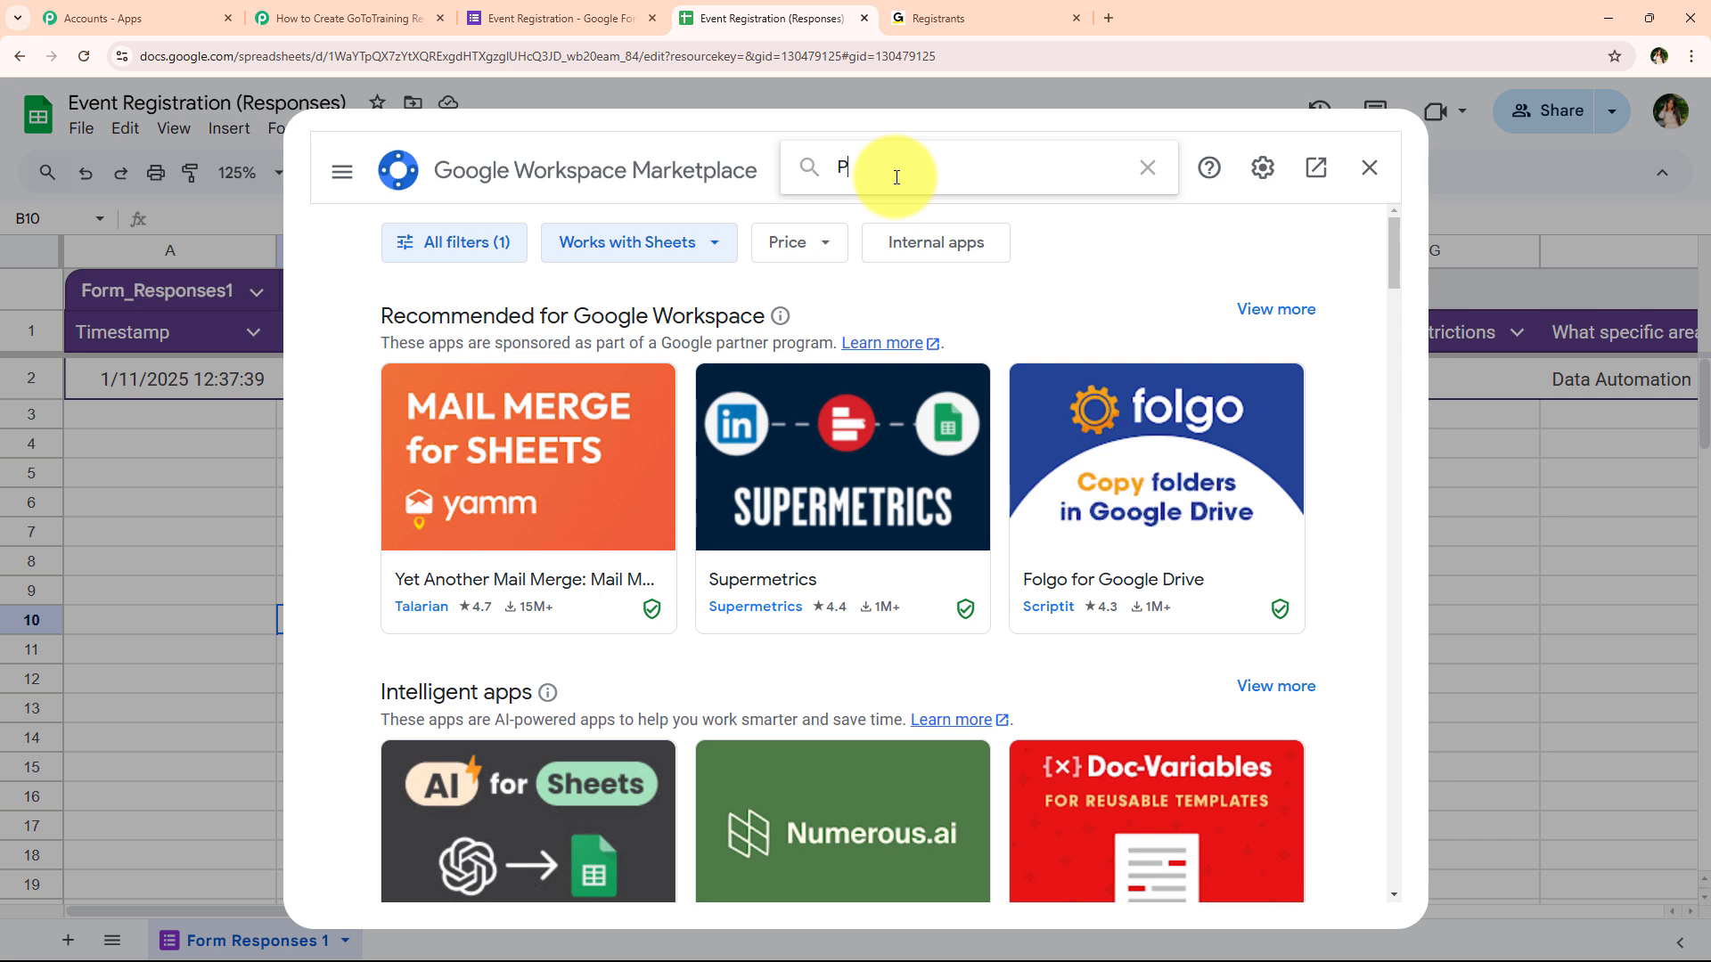
text(sabbly)
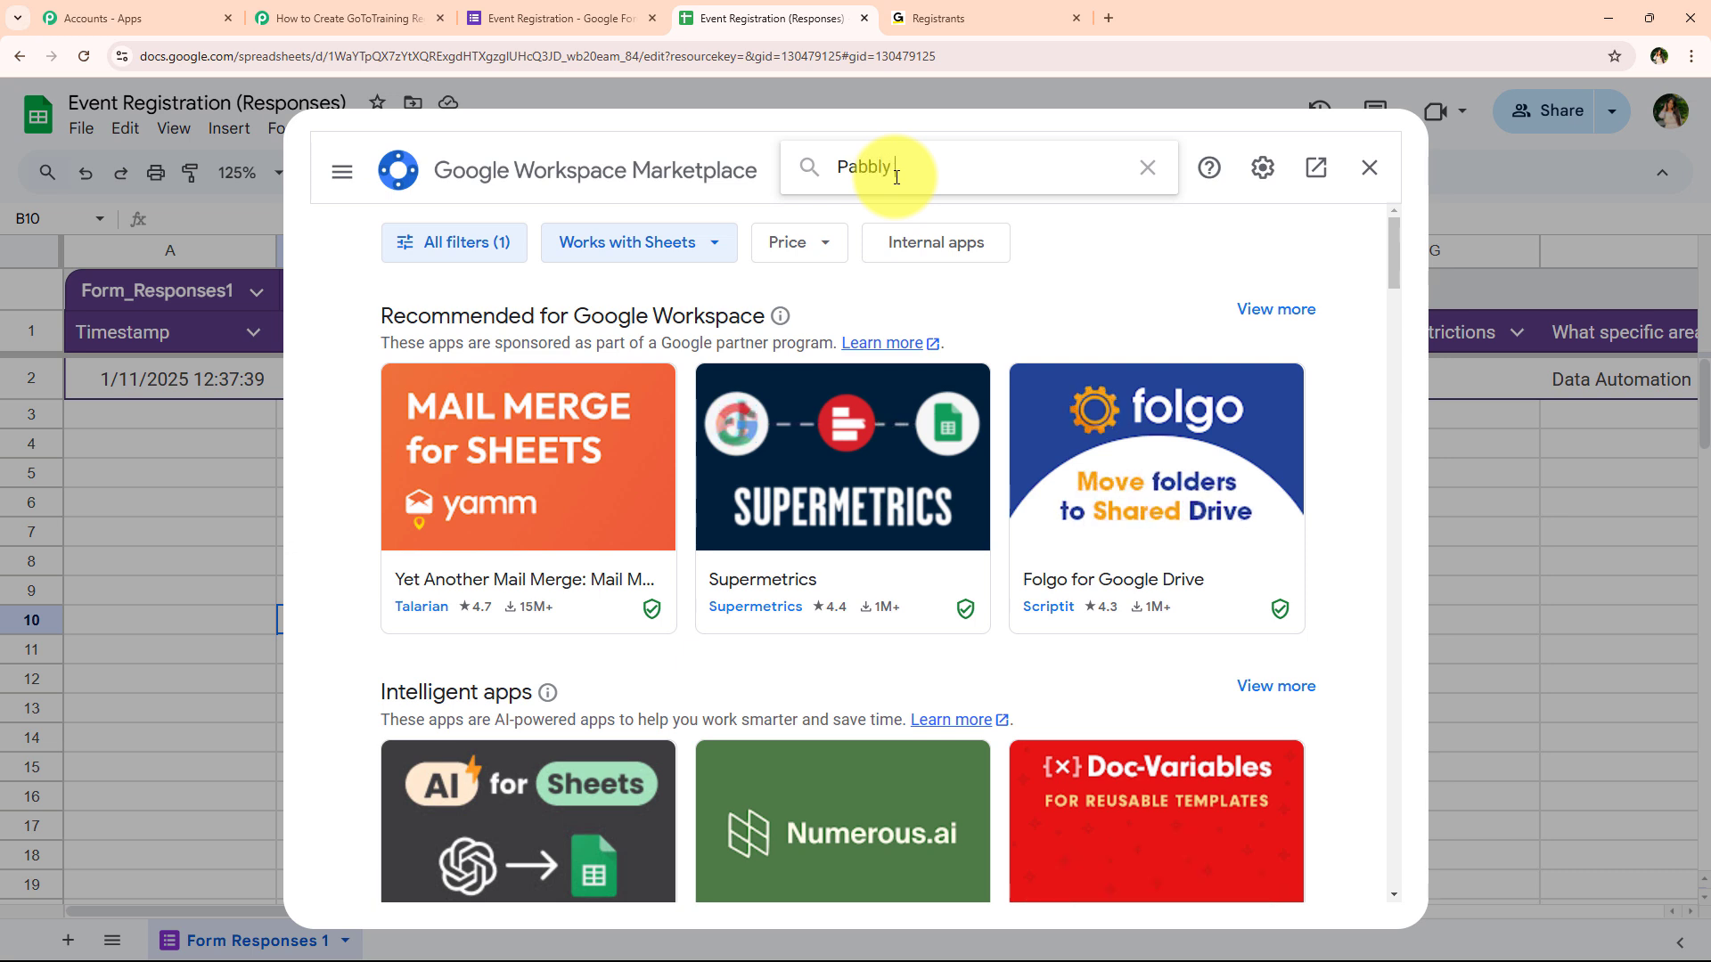
text( Connec)
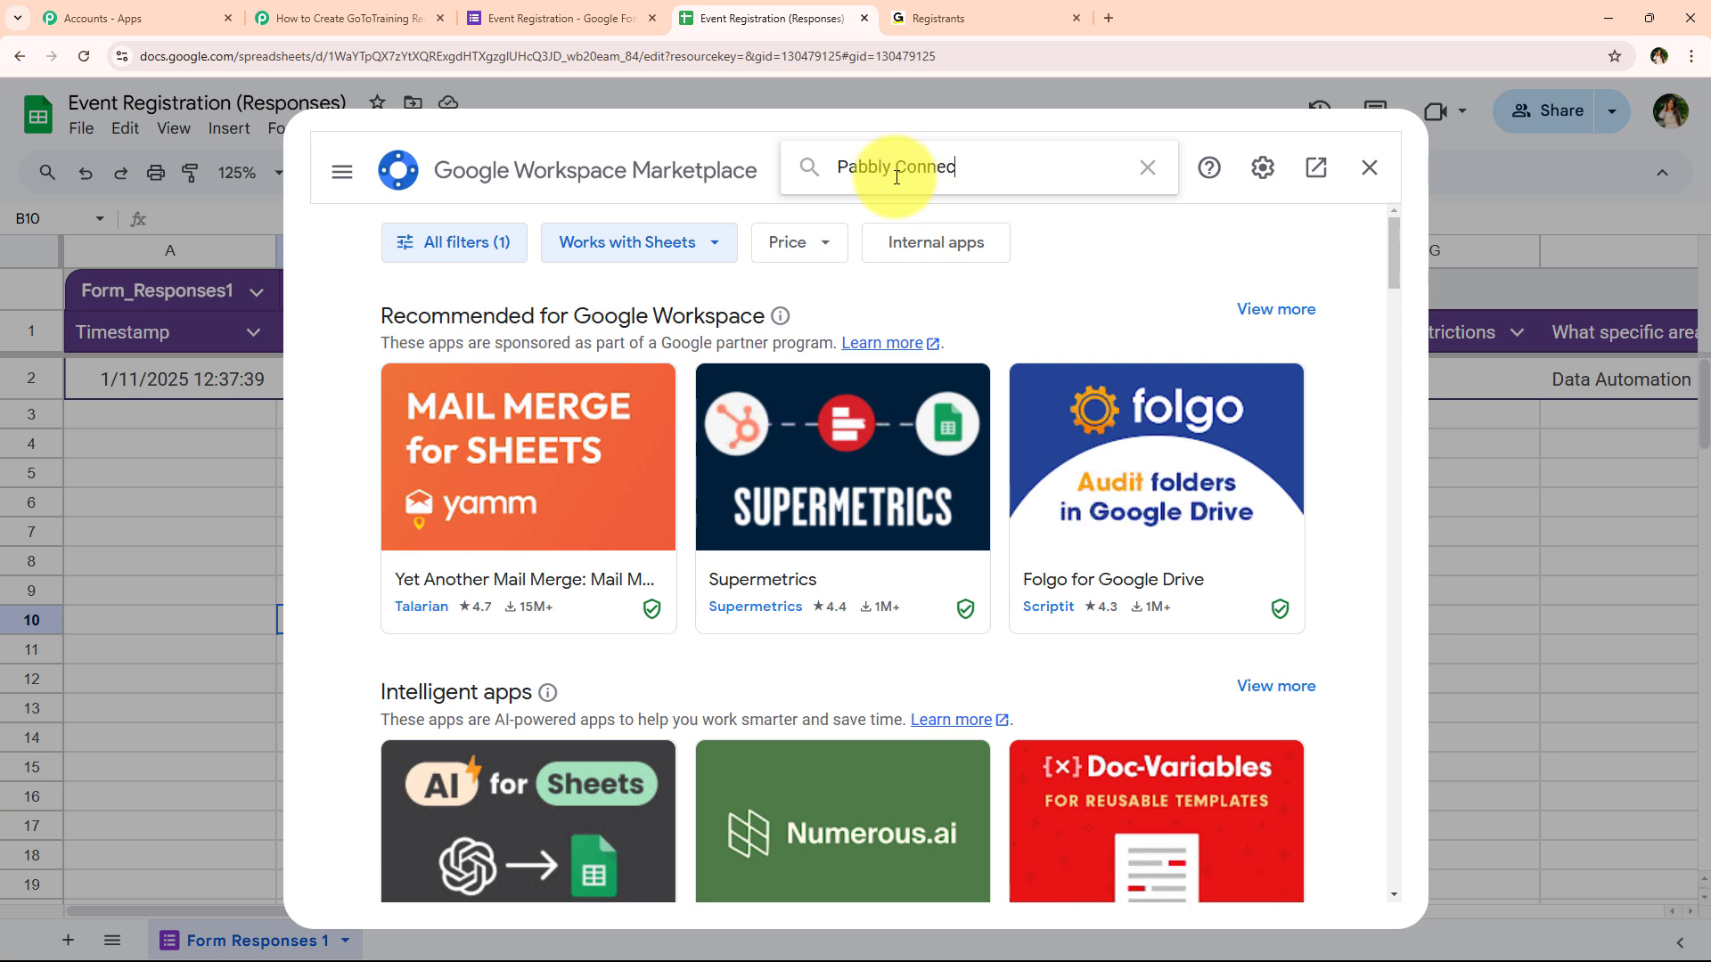
text(t)
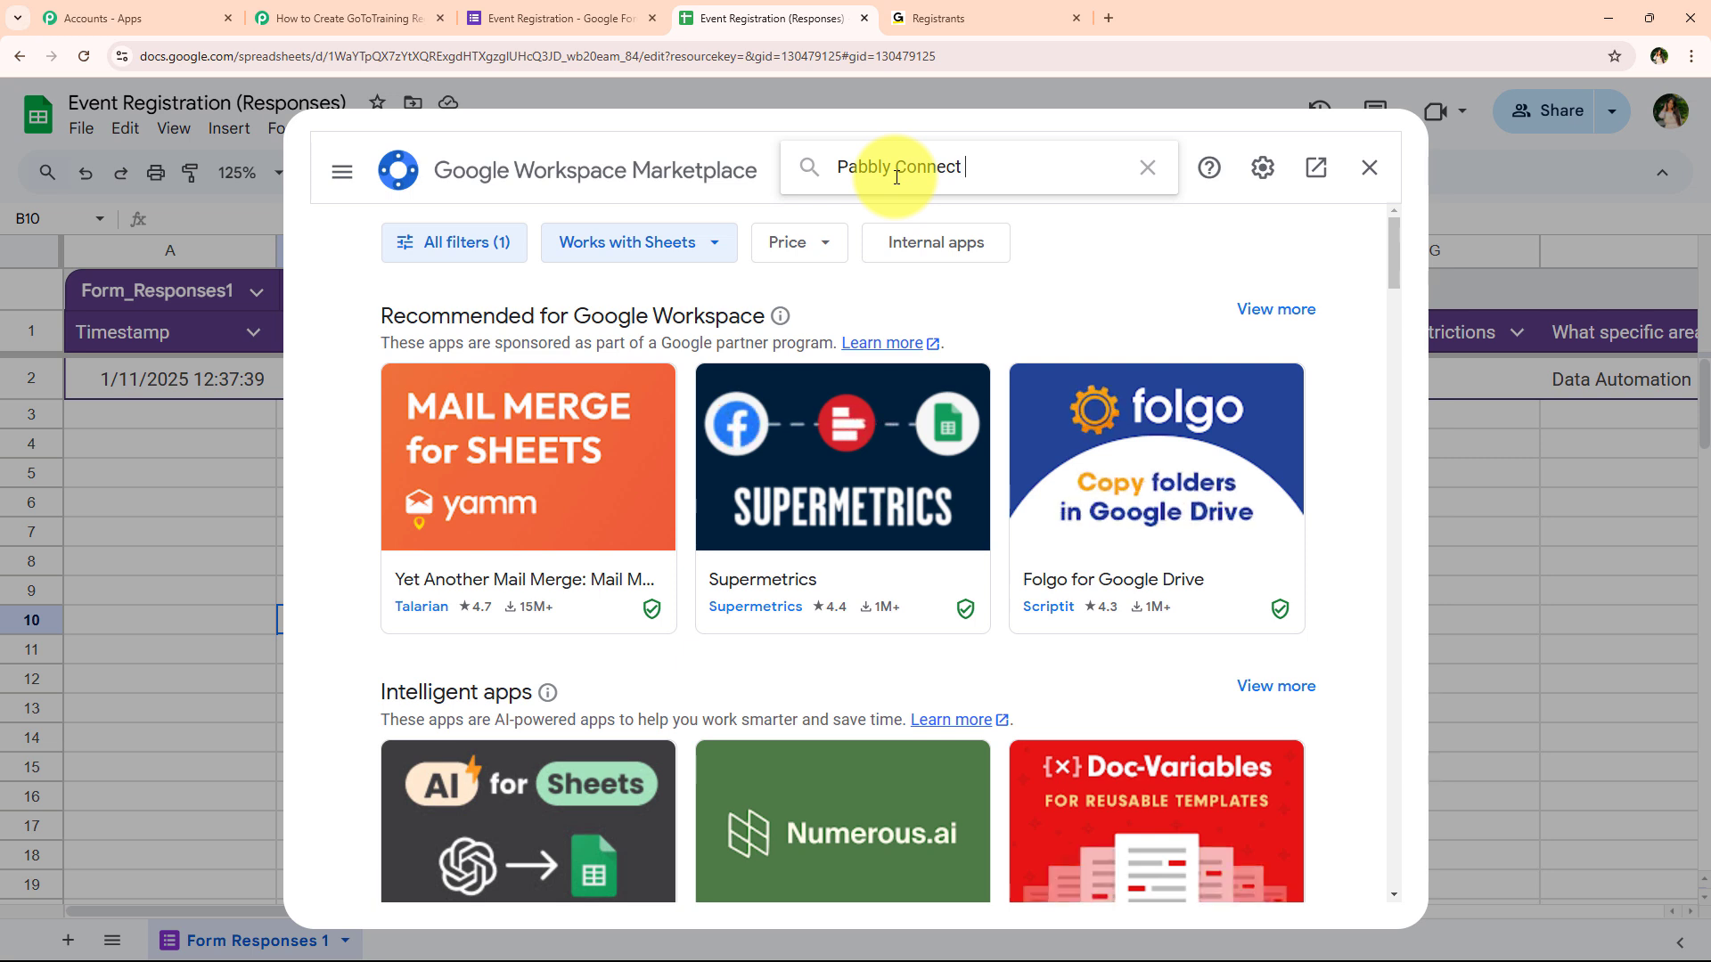
text( Web)
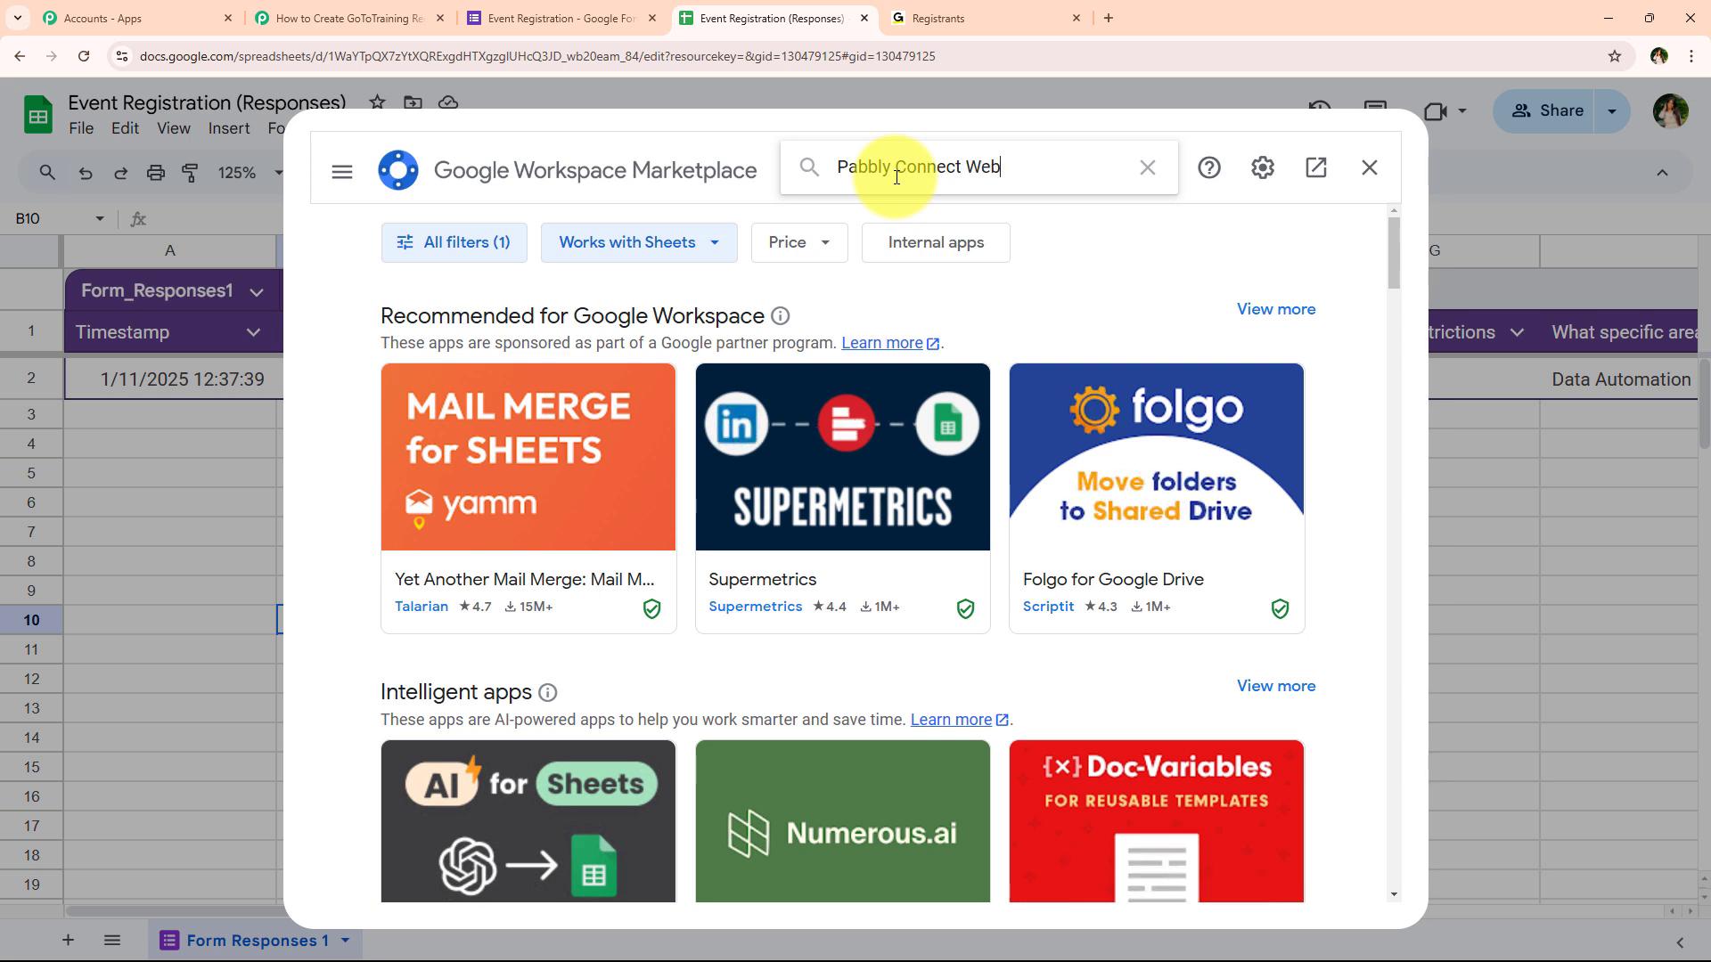
text(hook)
key(Return)
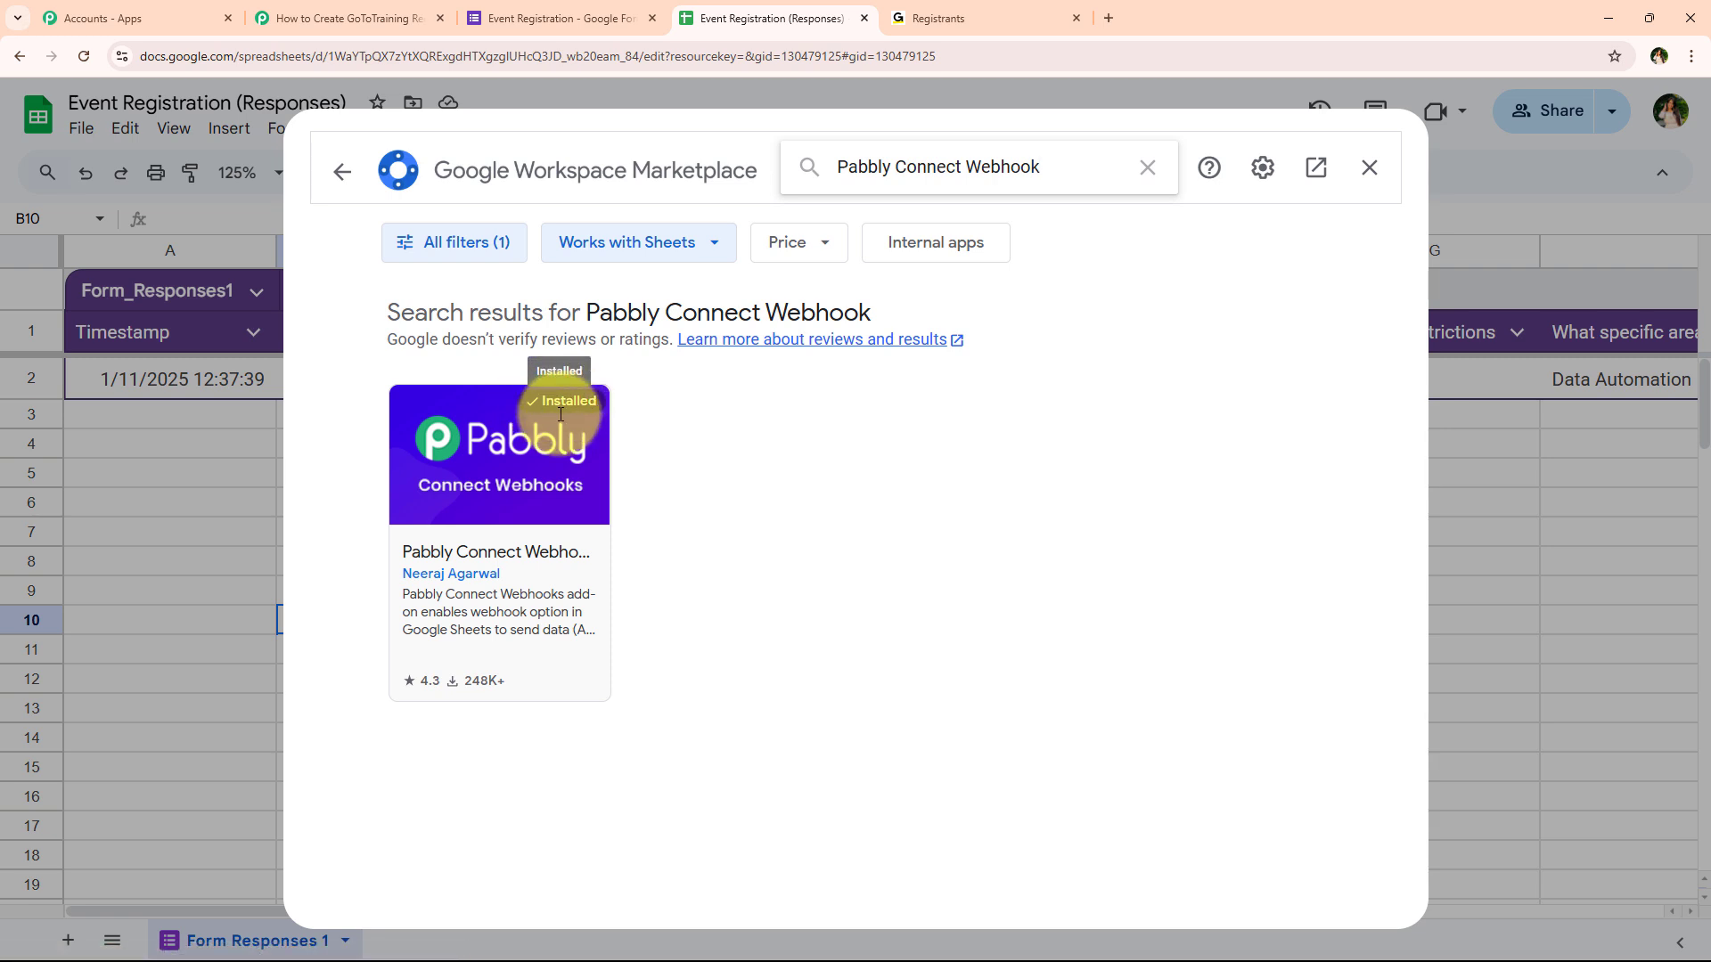
click(604, 473)
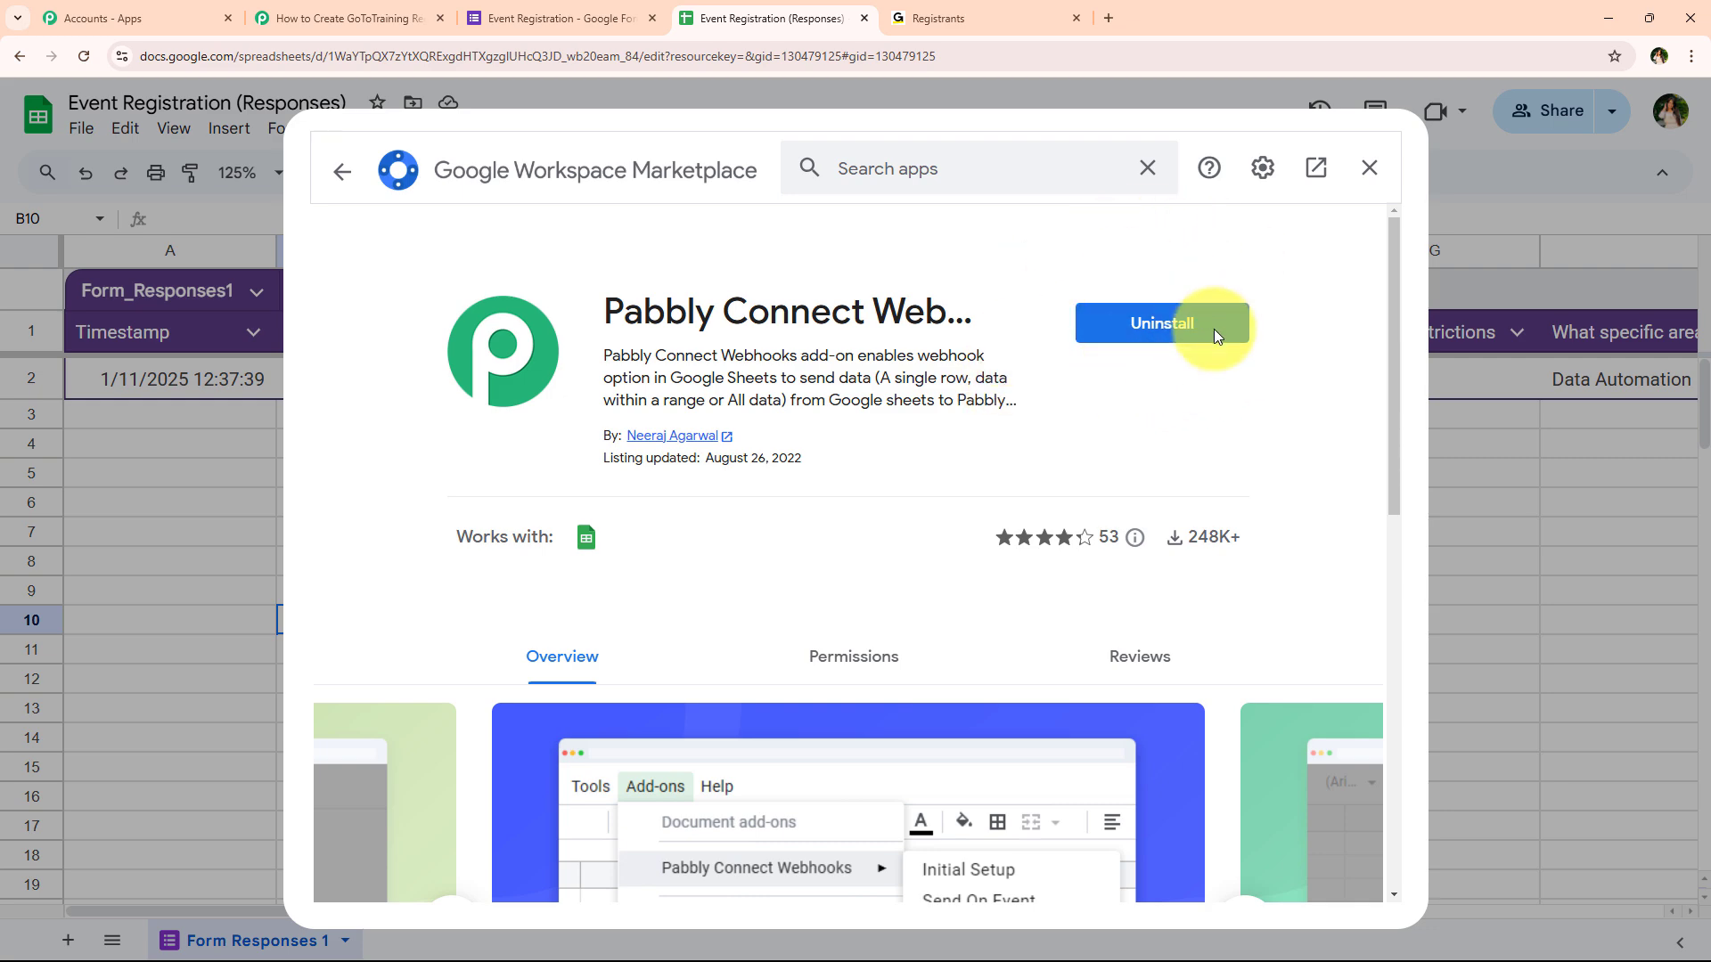
click(1370, 168)
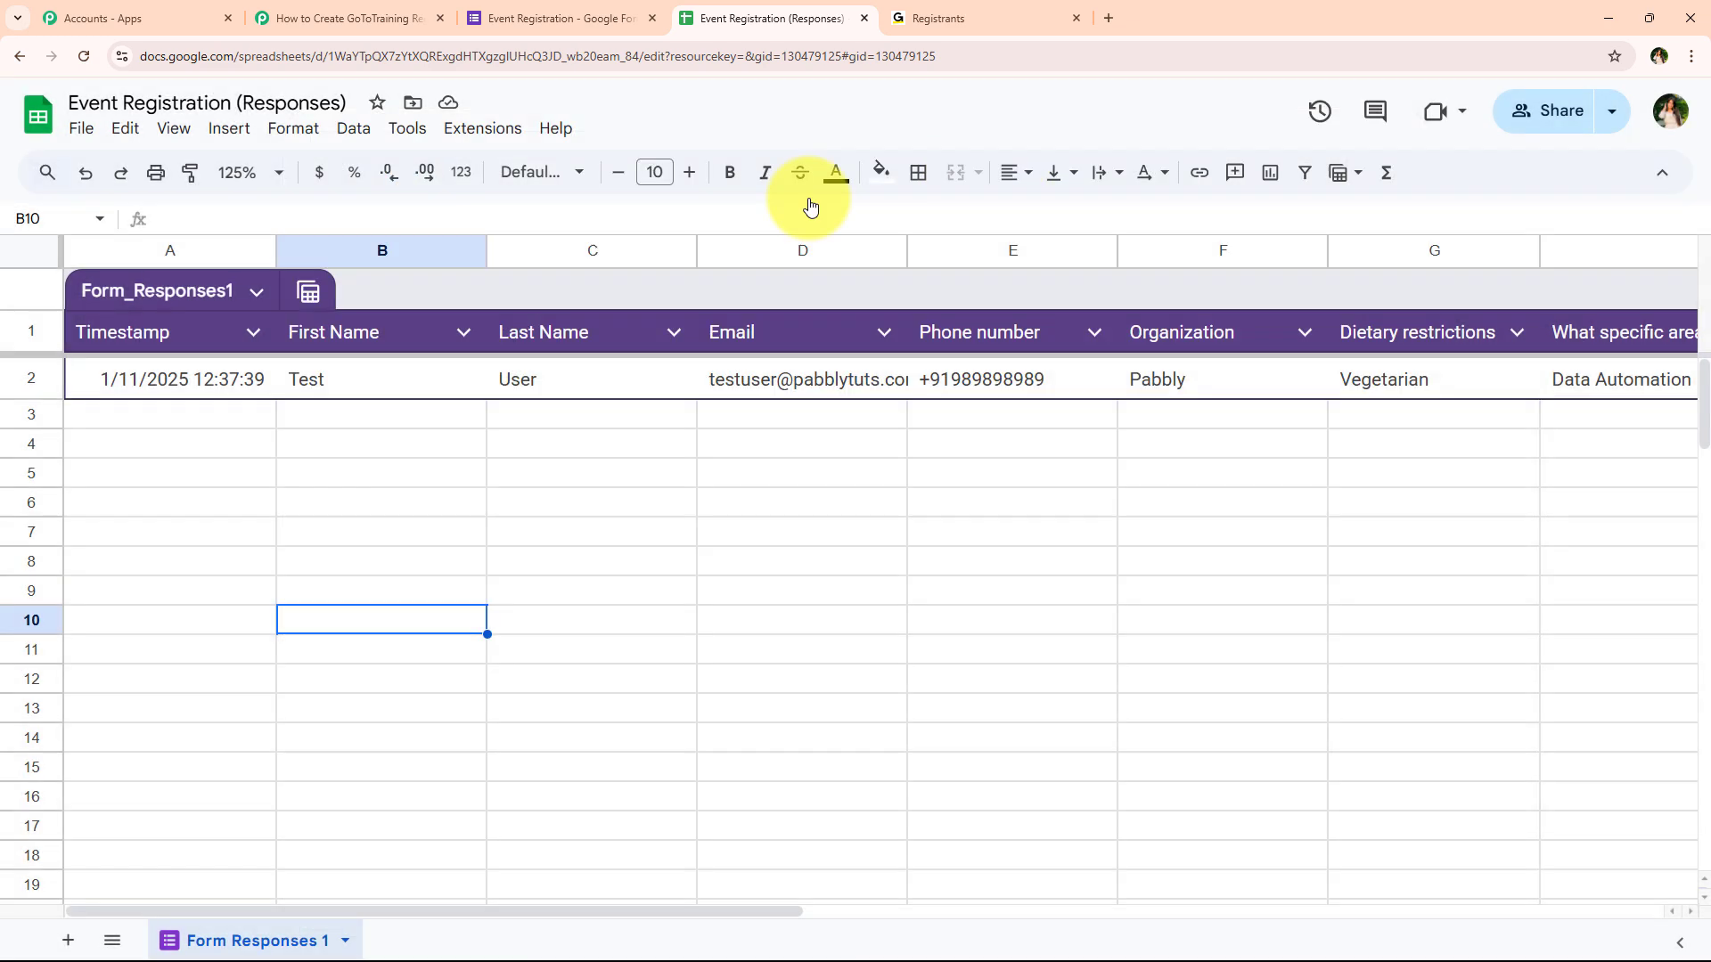
Reload the responses spreadsheet and set its zoom to 125%
click(81, 56)
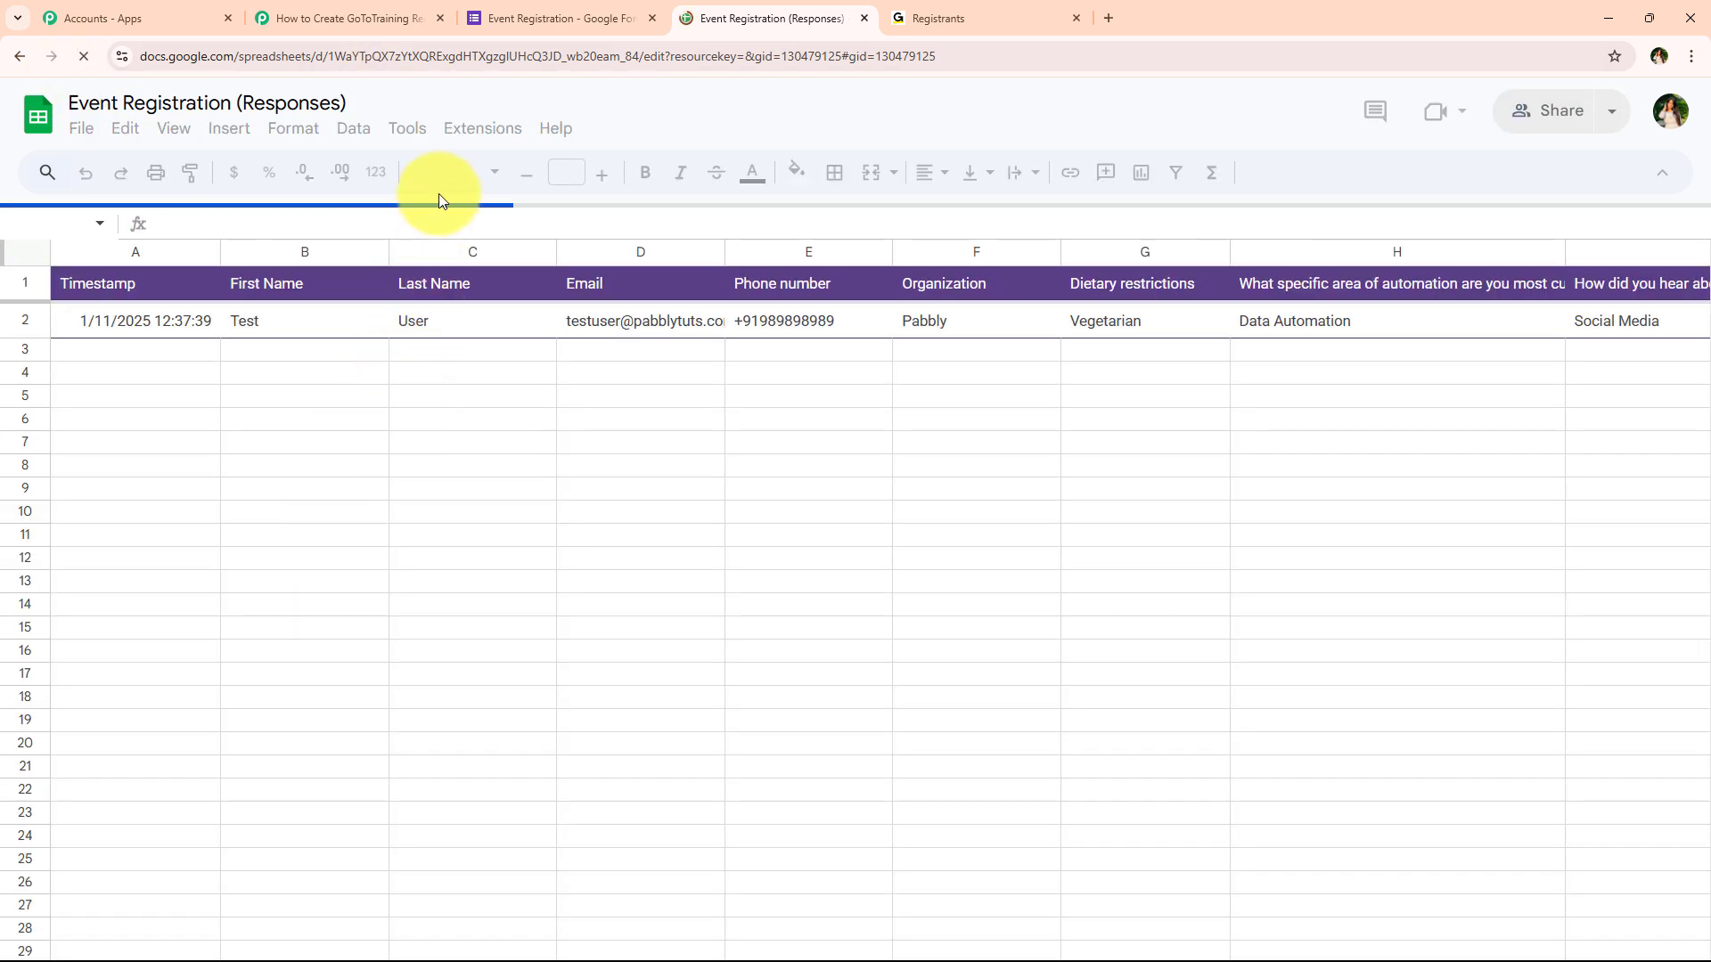
click(249, 172)
click(246, 355)
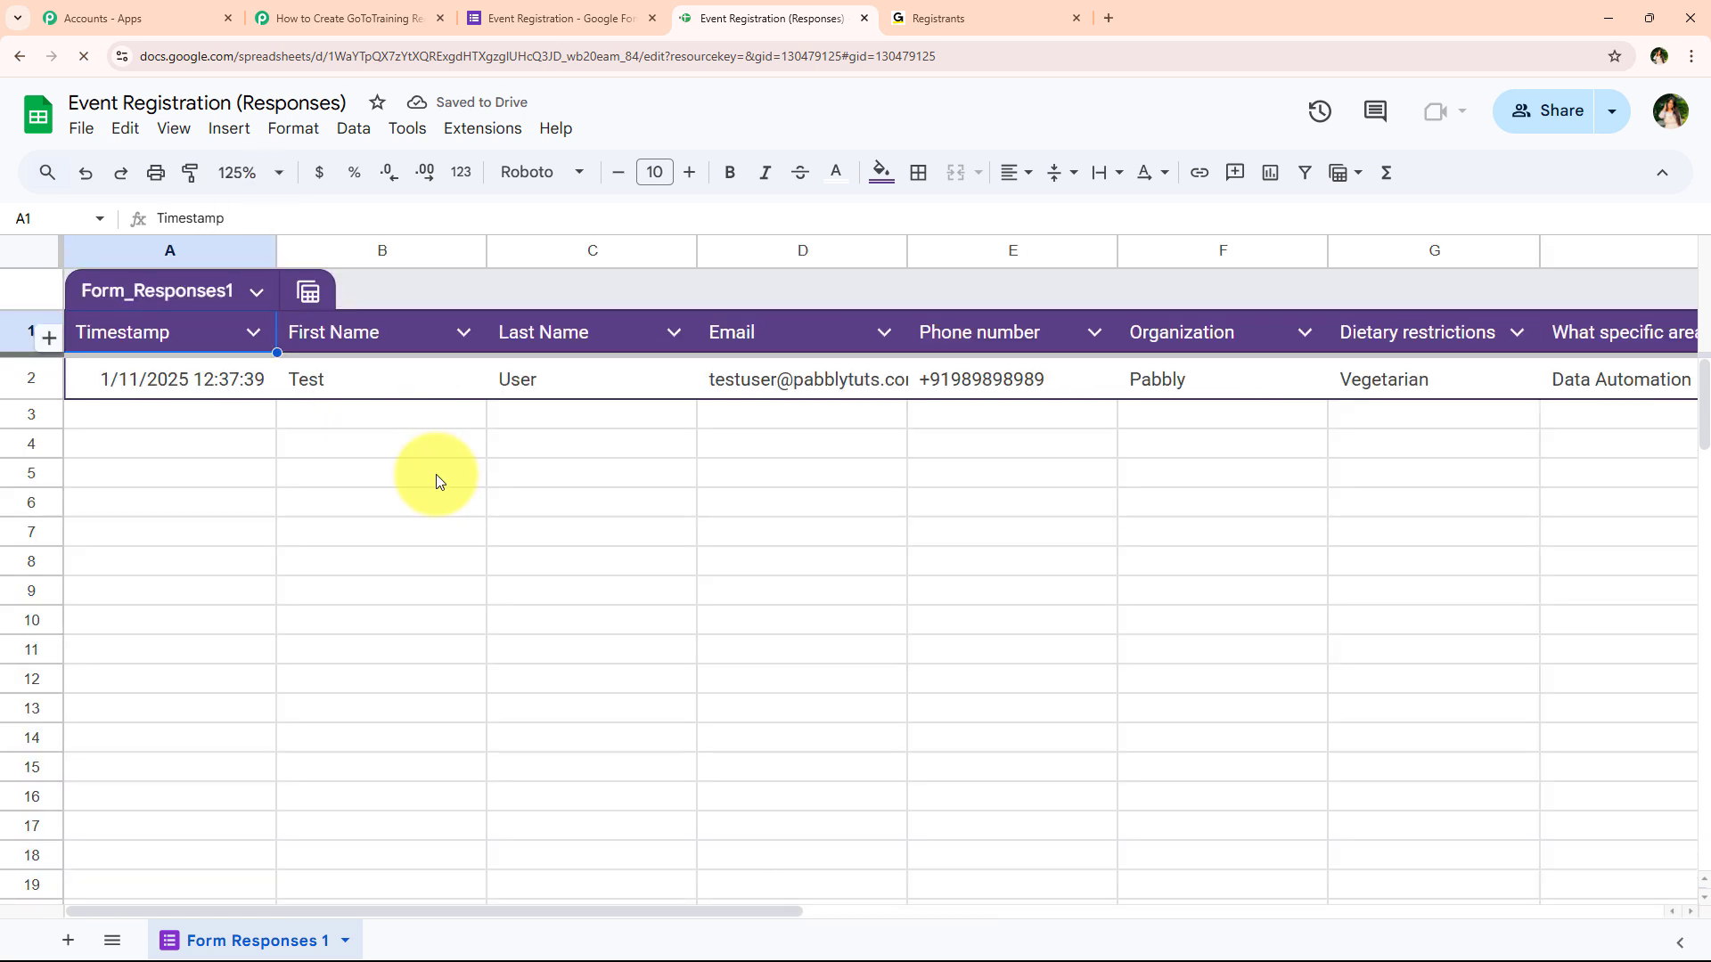
click(449, 601)
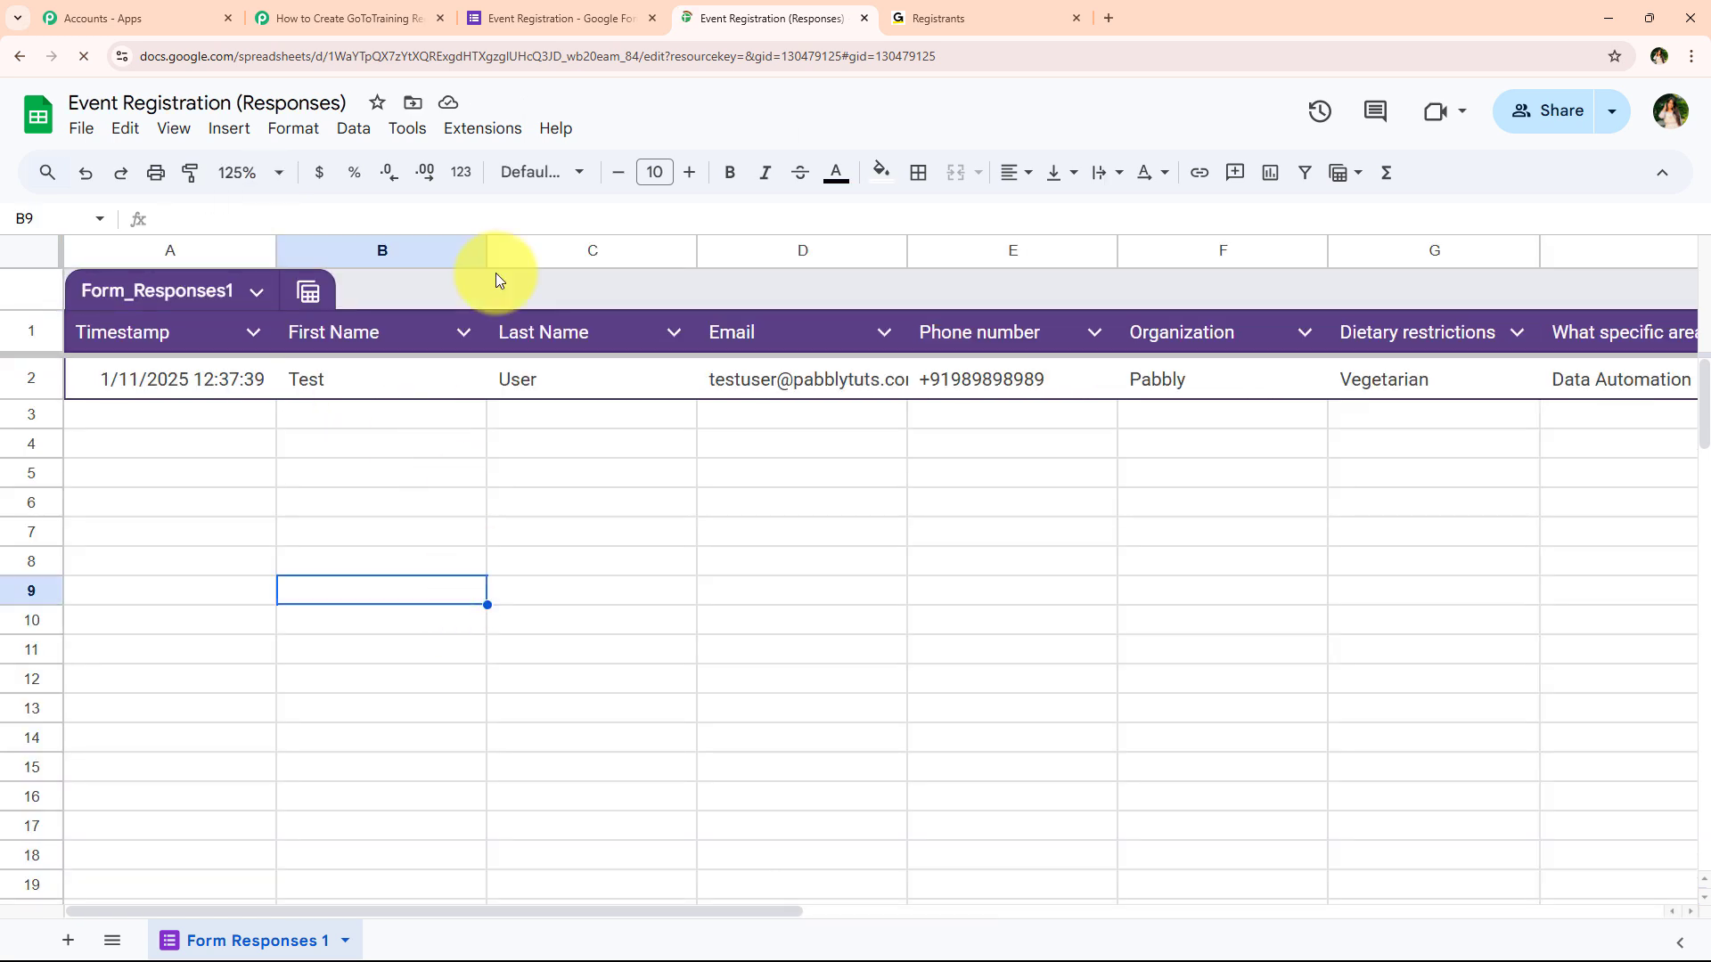
Show the Pabbly Connect Webhooks add-on menu with Initial Setup and Send On Event
click(497, 130)
mouse_move(599, 379)
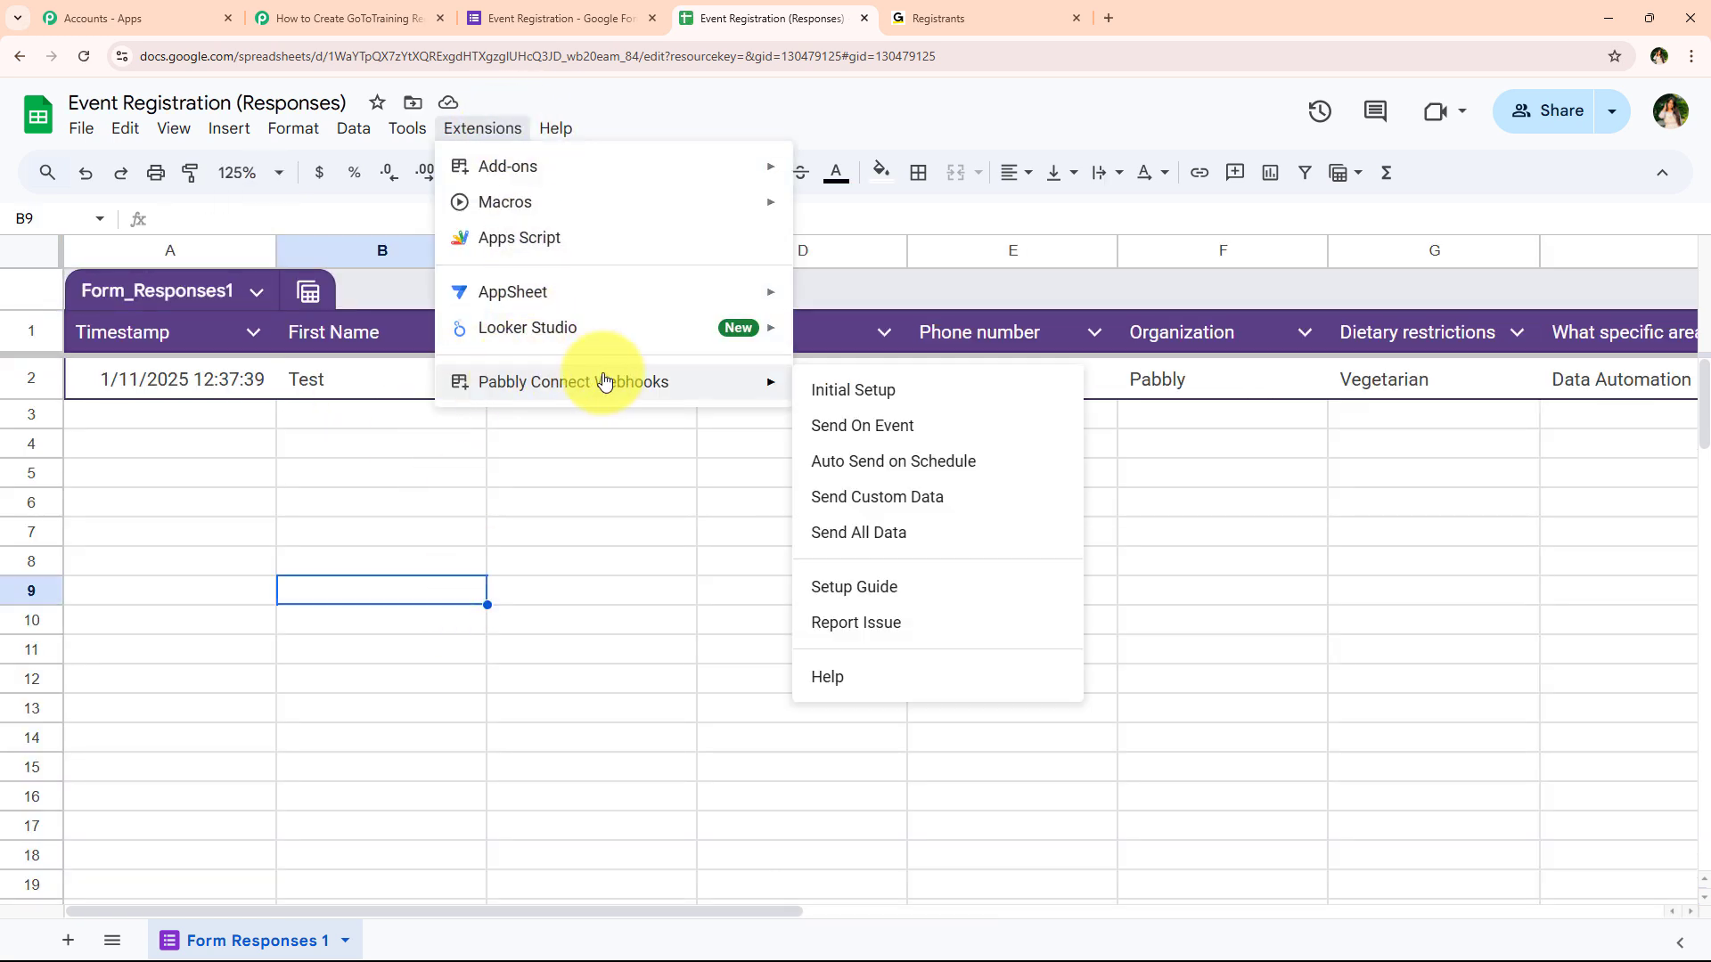
click(508, 446)
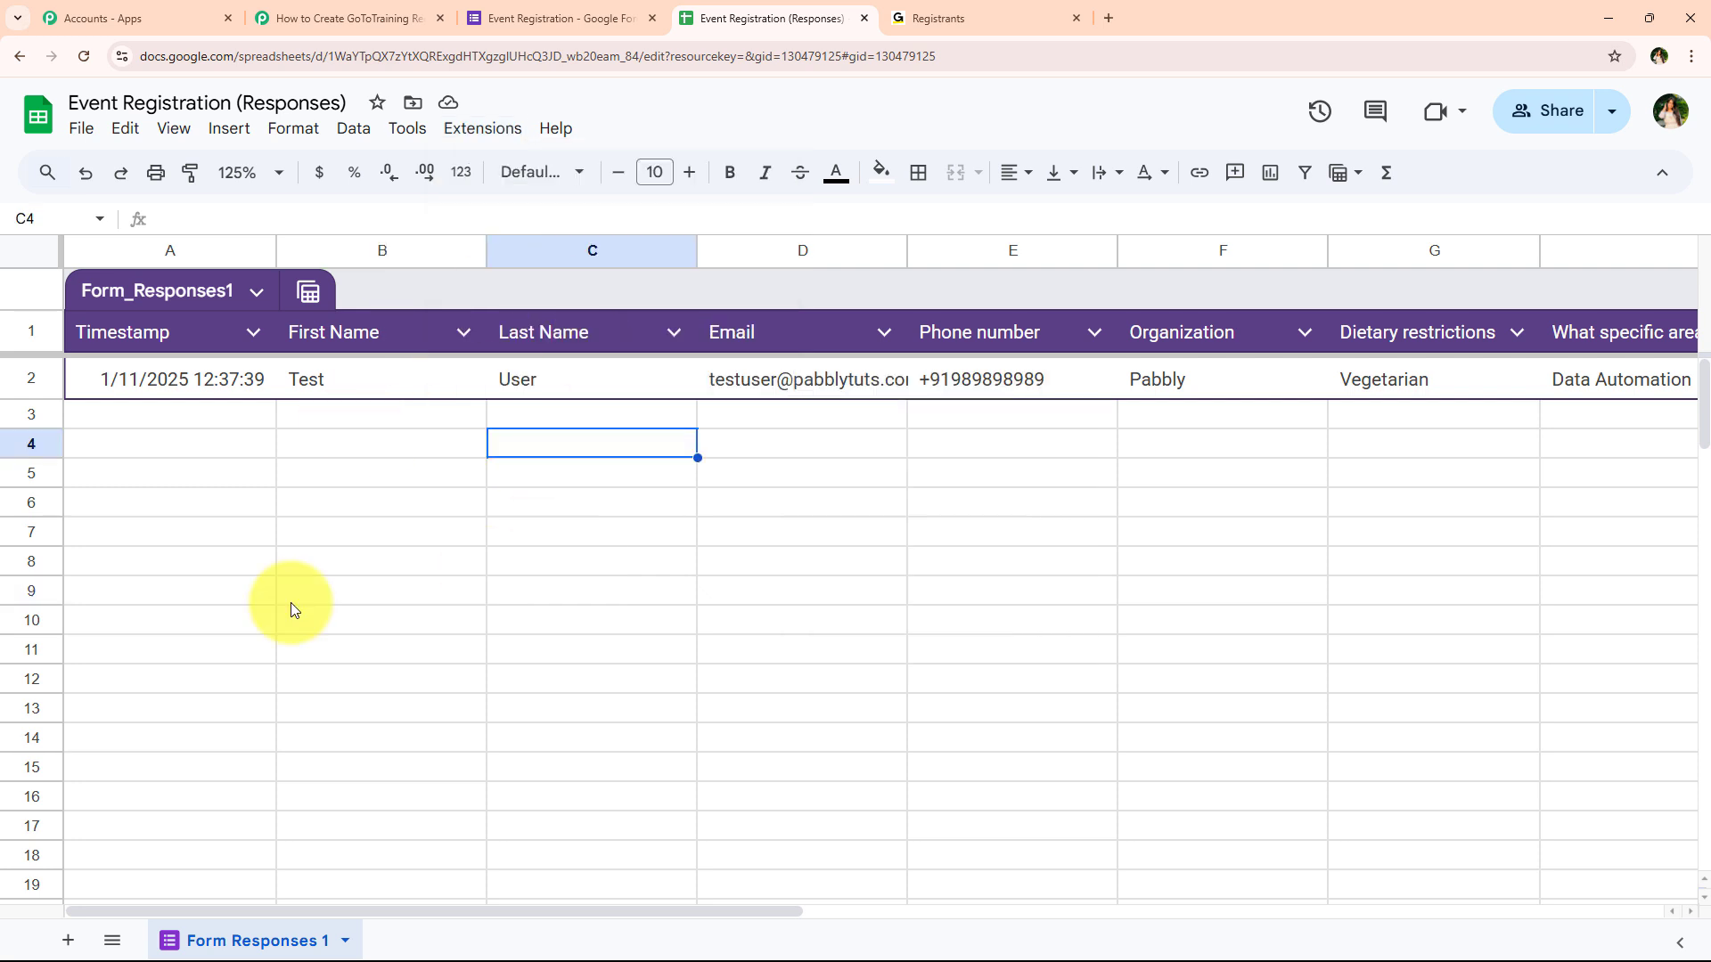
click(500, 135)
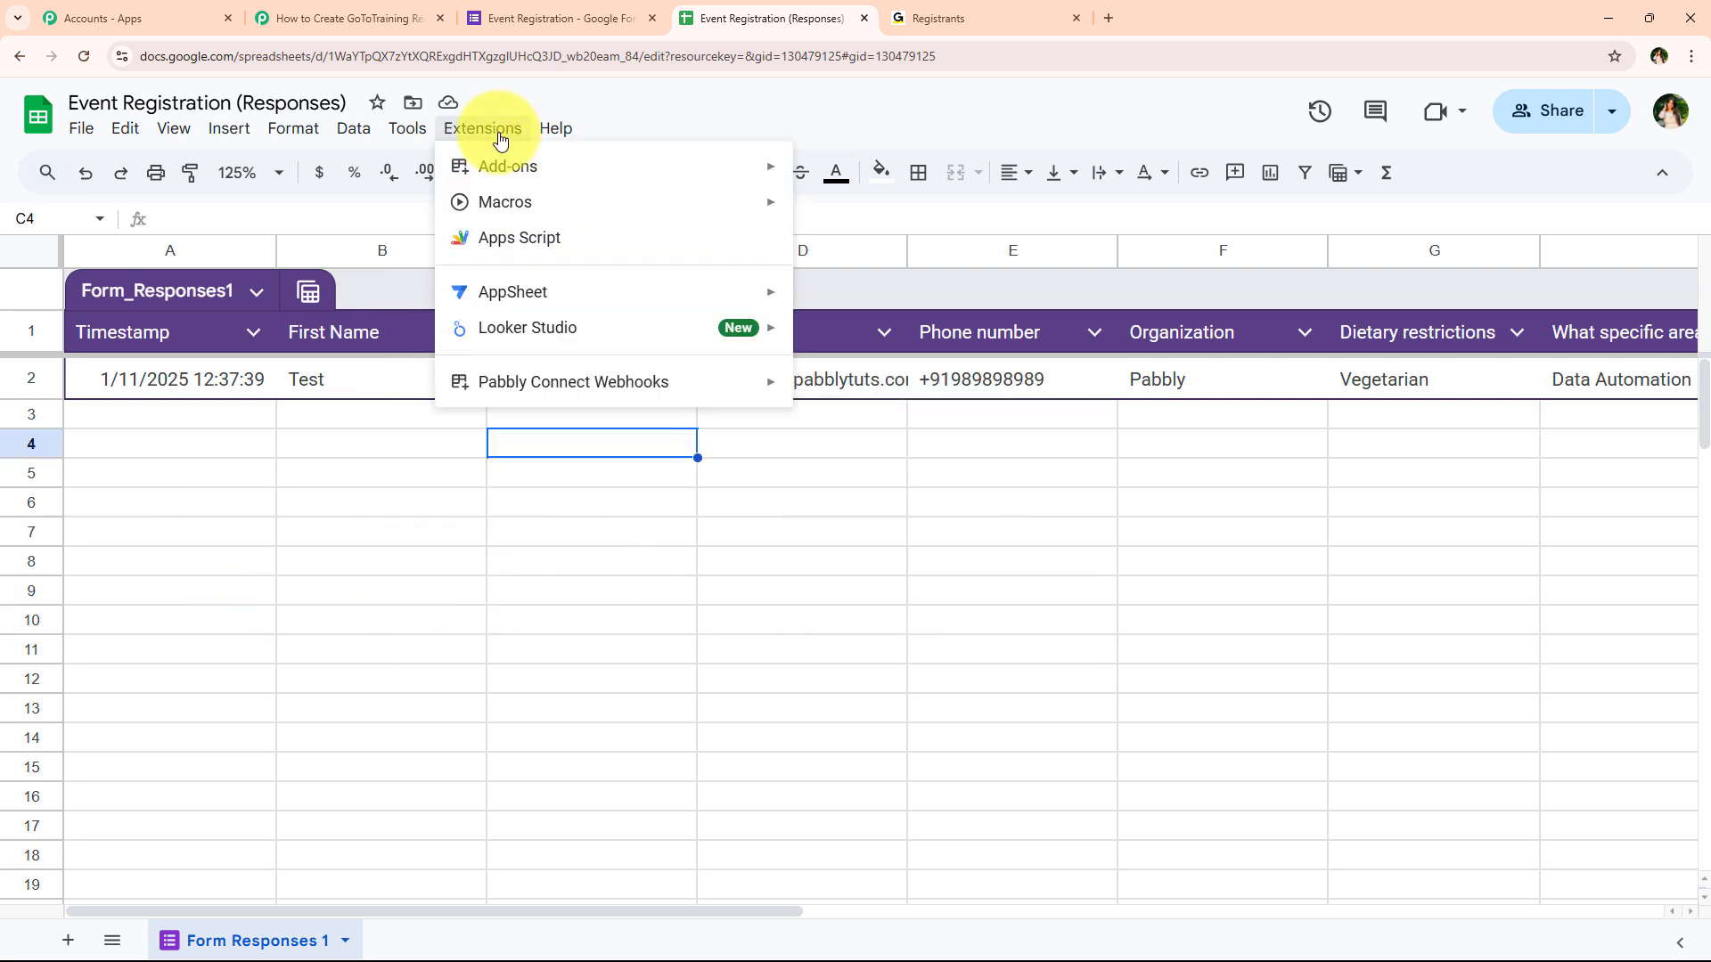
mouse_move(508, 382)
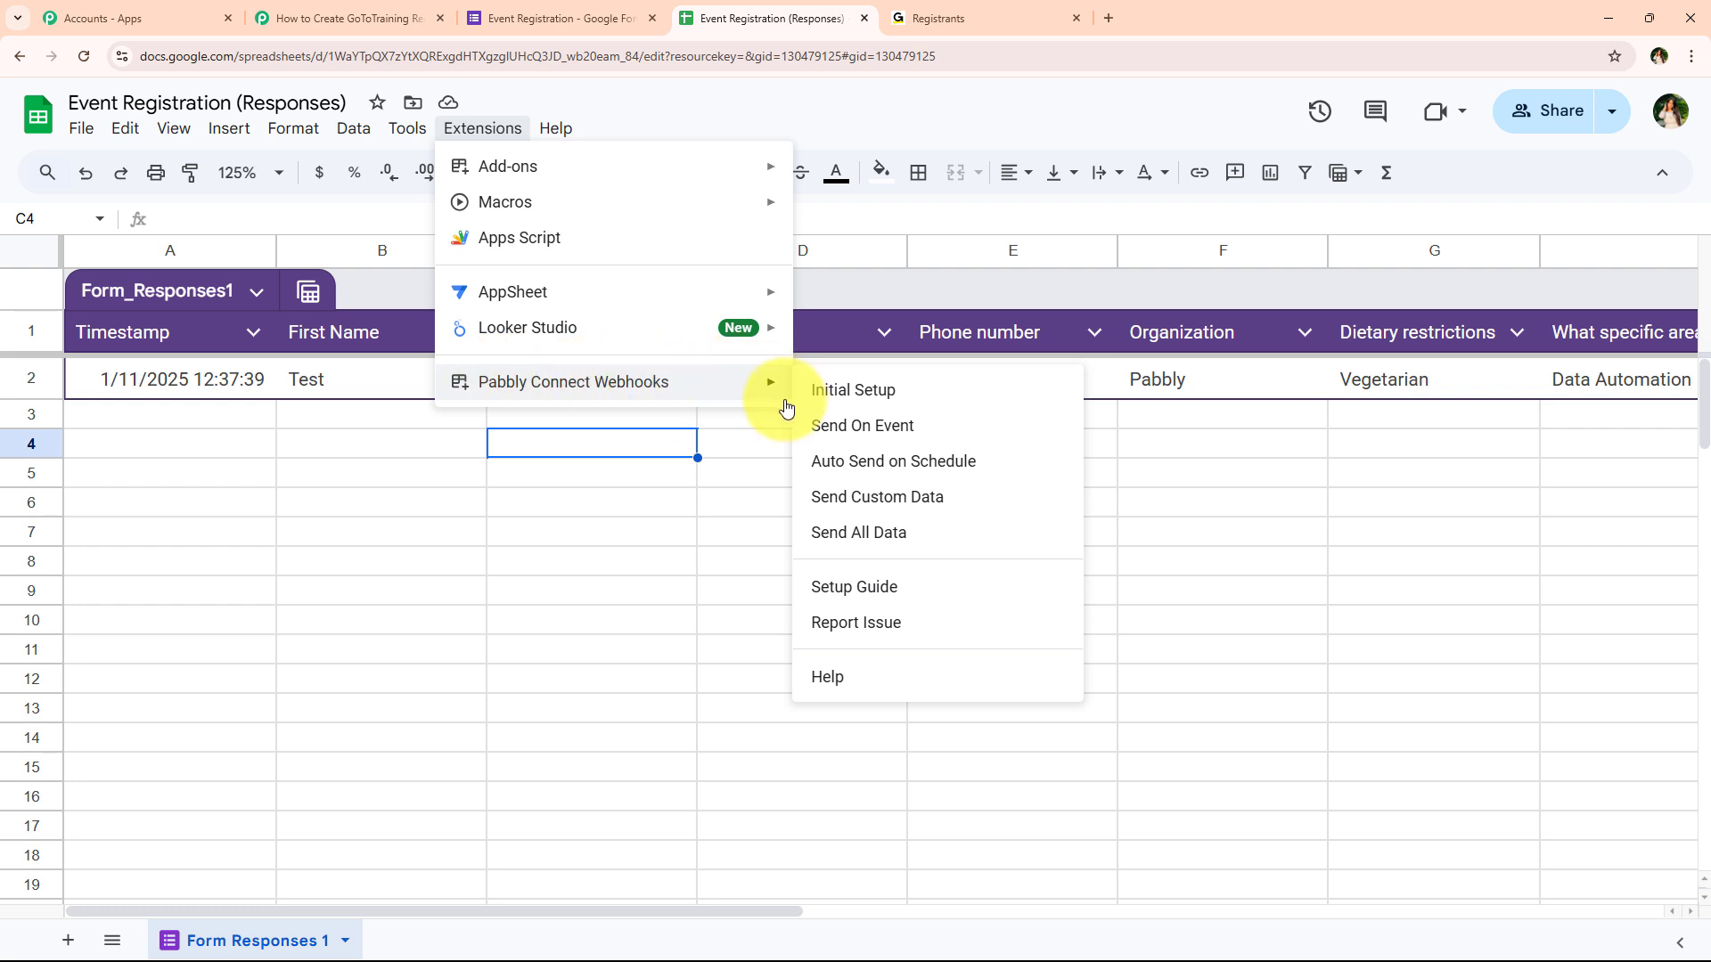
Start the webhook Initial Setup and paste the Pabbly webhook URL into the Webhook URL field
click(954, 390)
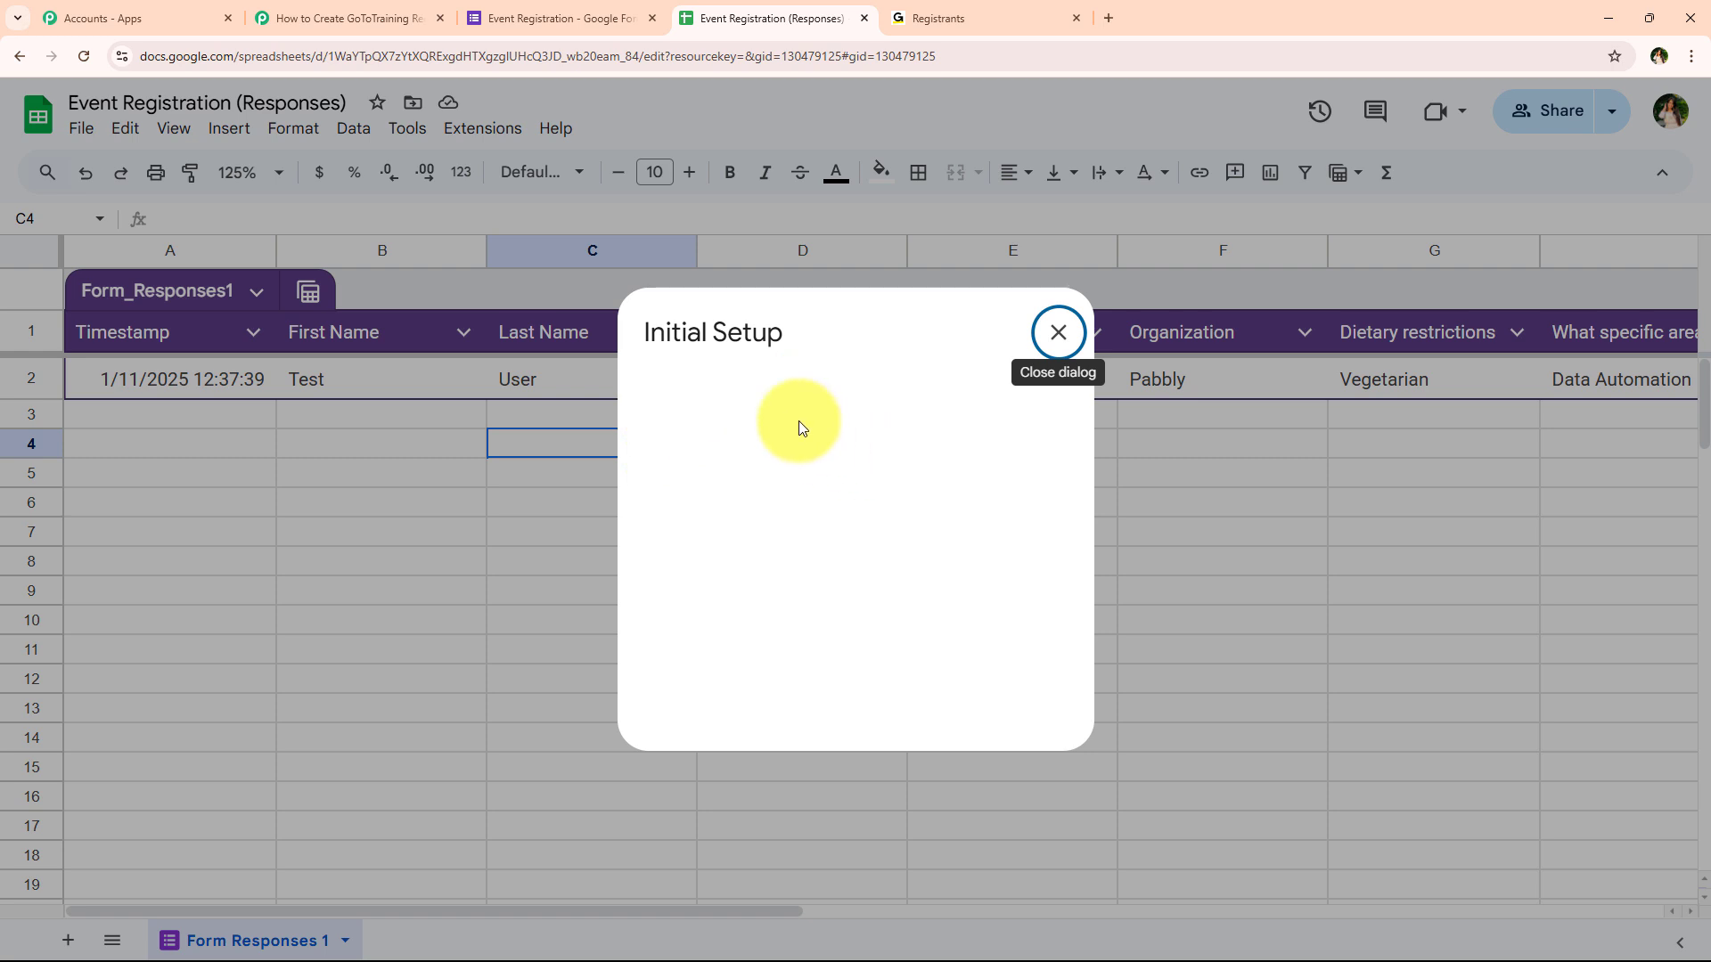
drag(654, 442, 860, 439)
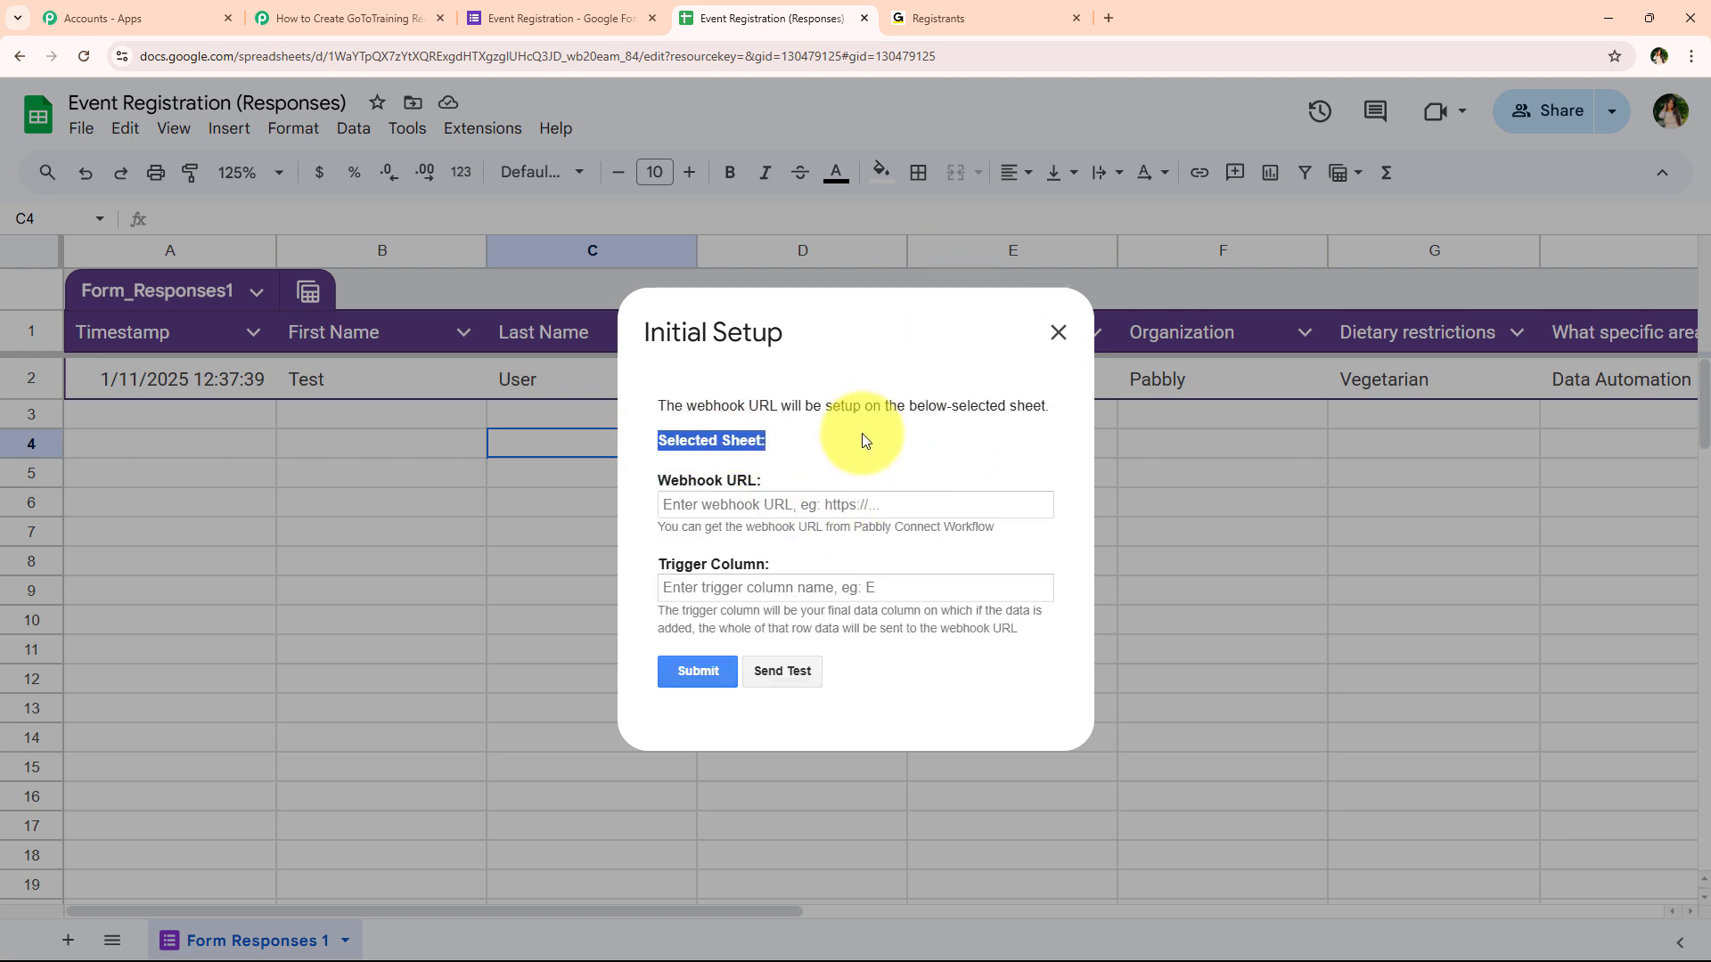
drag(661, 484, 815, 490)
drag(653, 570, 766, 563)
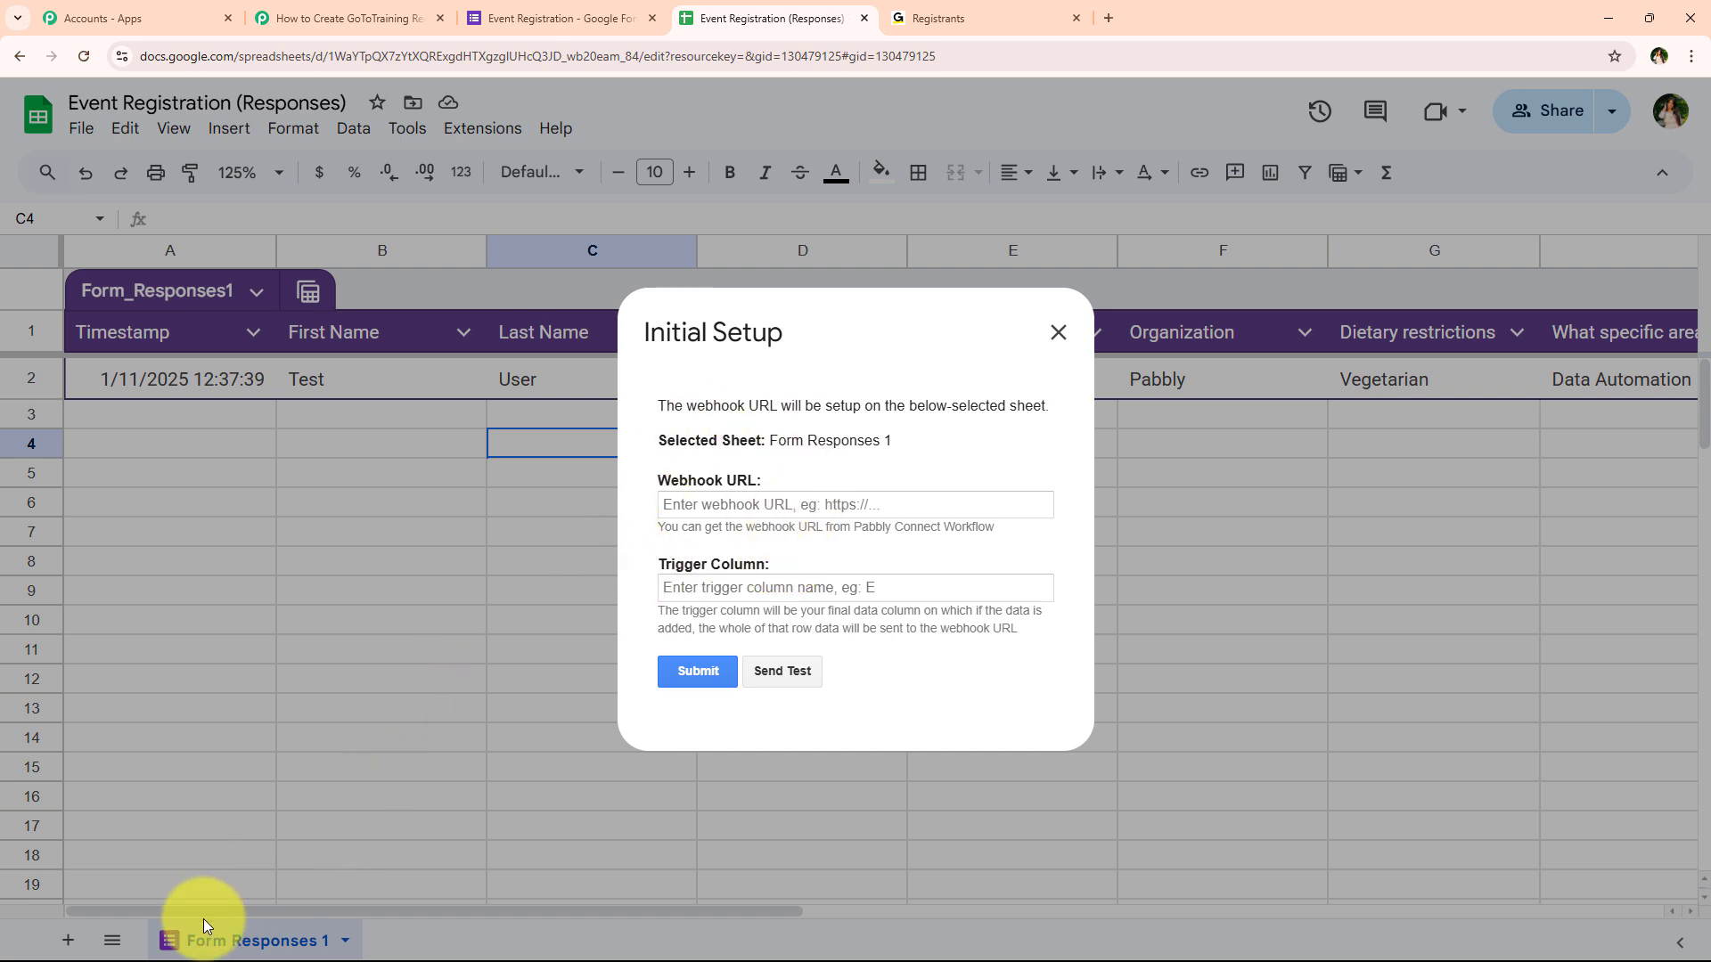
right_click(873, 516)
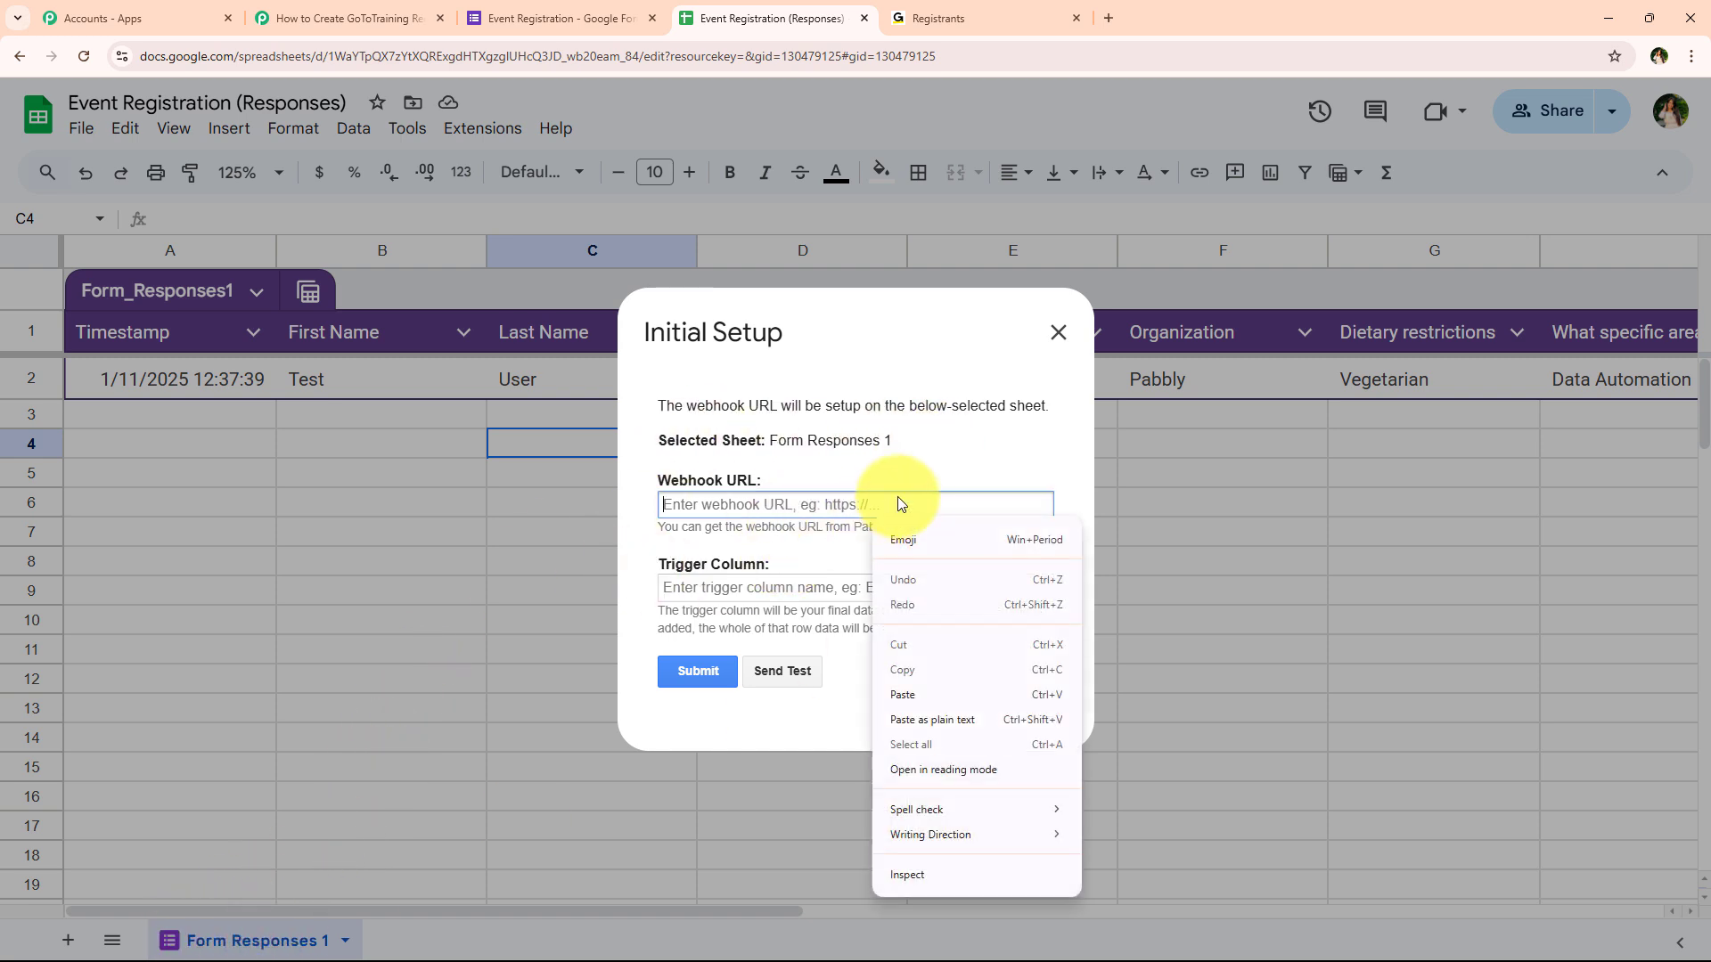
click(960, 695)
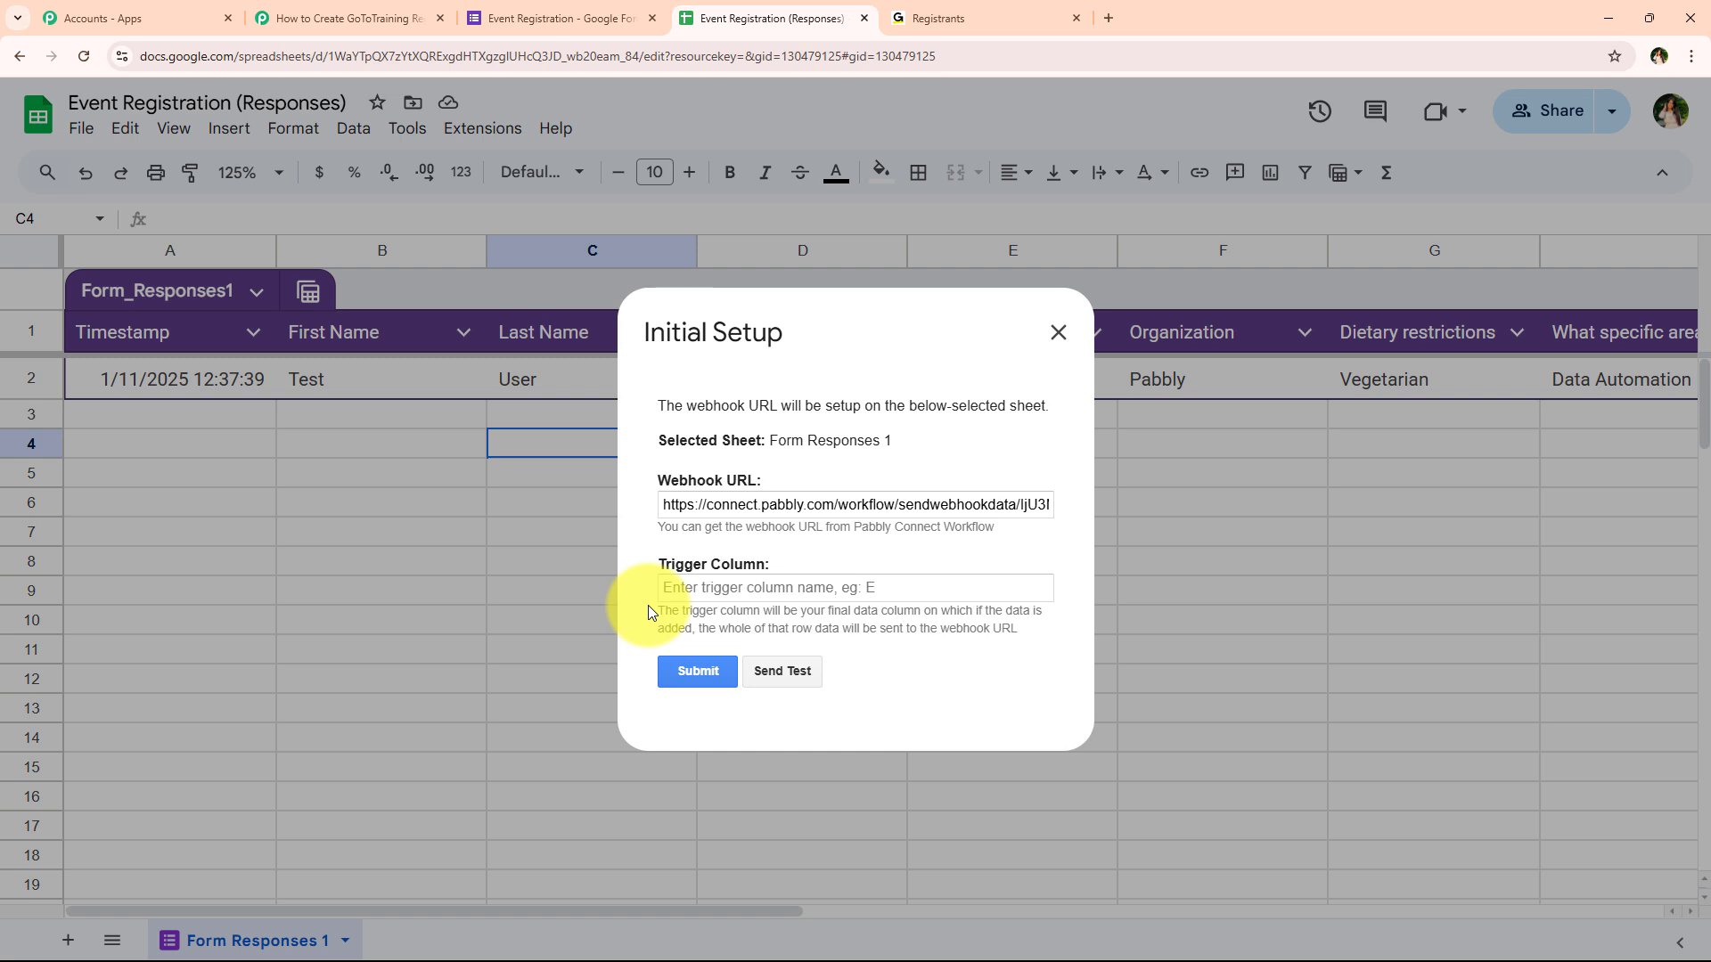
Review the webhook URL help text and confirm the form's last question is required
drag(924, 629, 1018, 630)
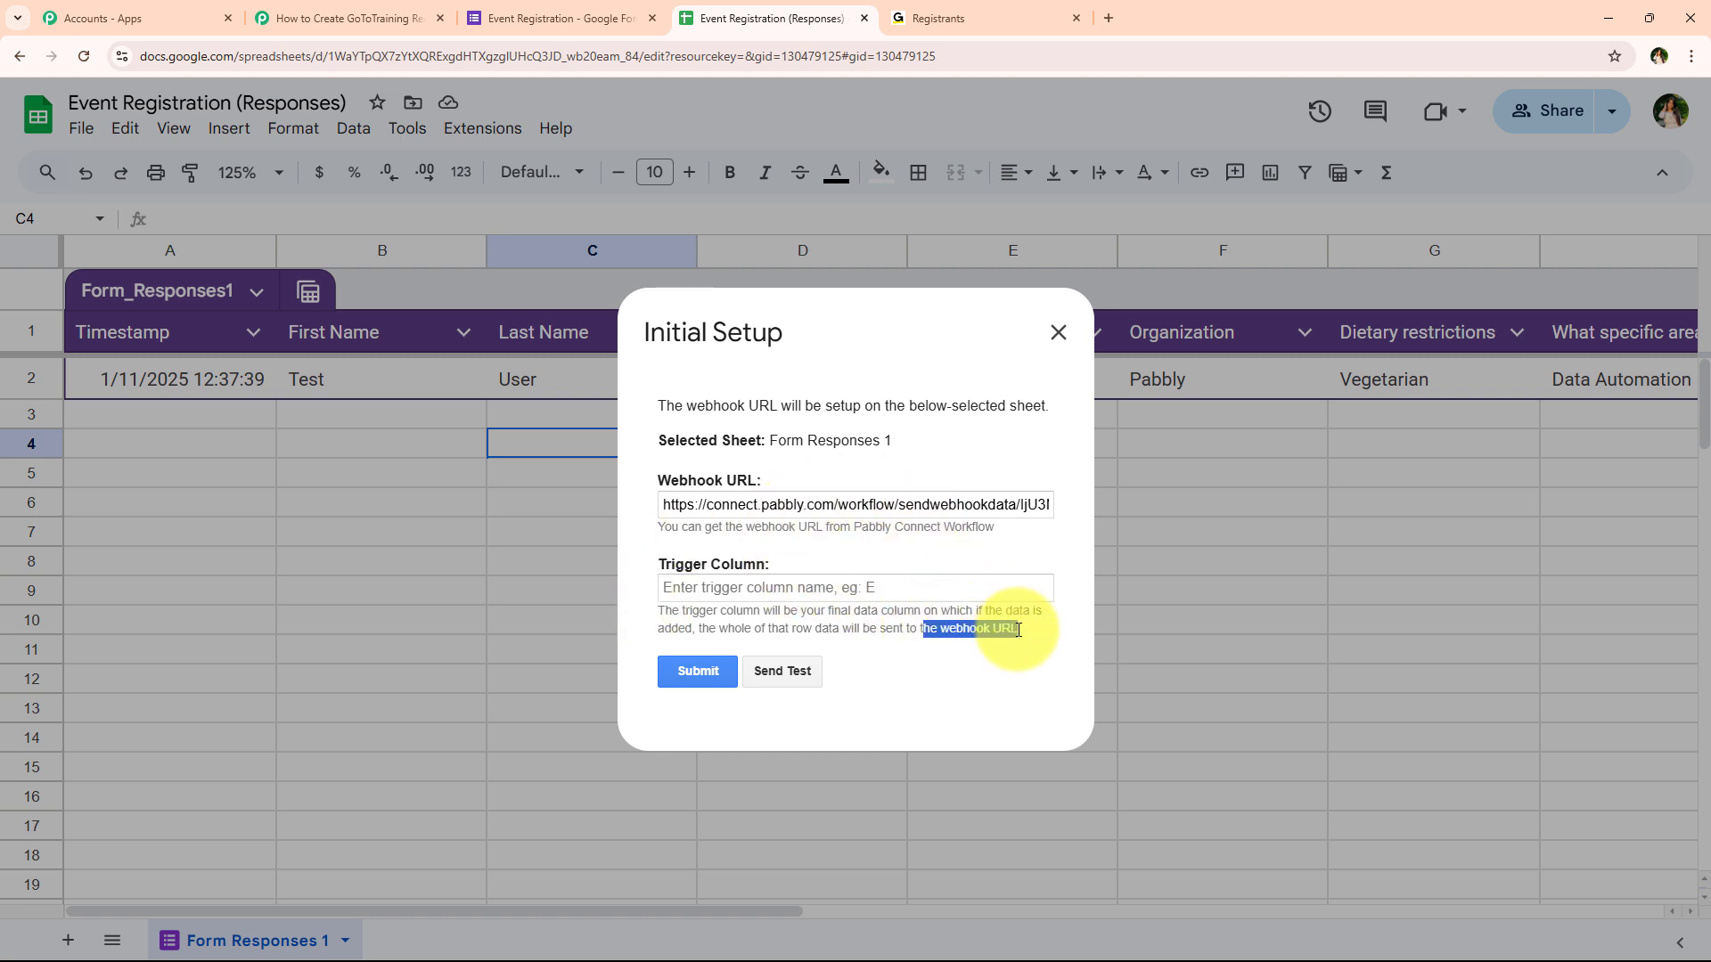
click(1020, 651)
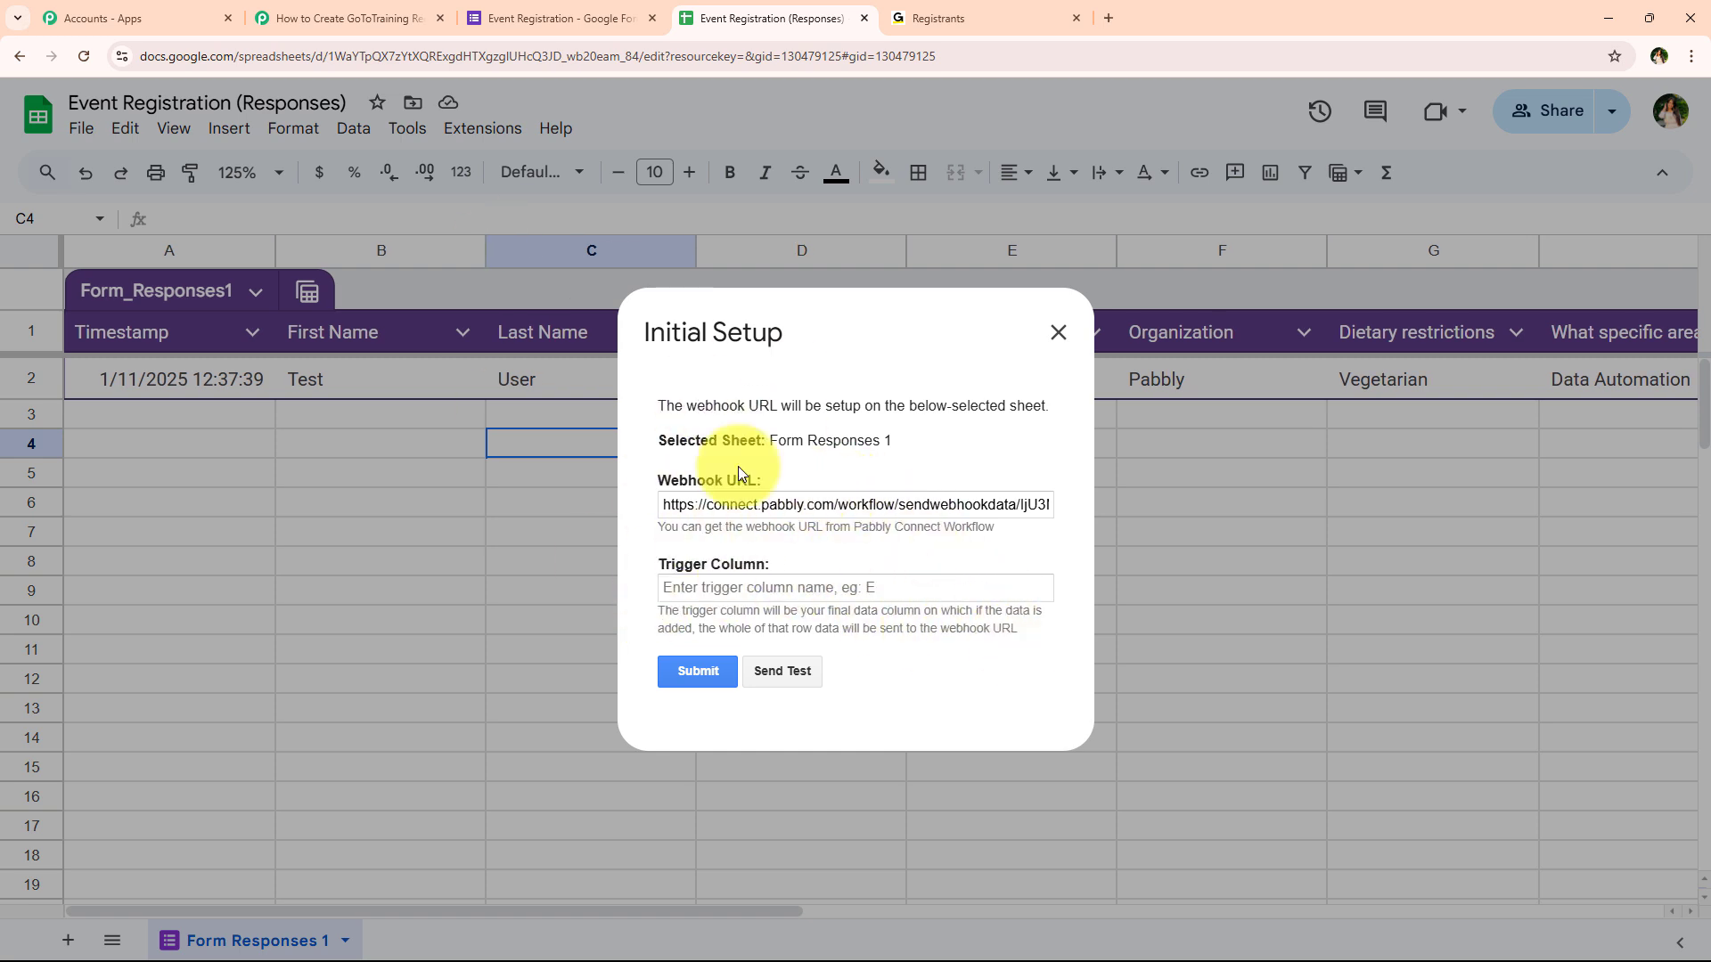
click(575, 7)
scroll(356, 445, down, 15)
click(890, 779)
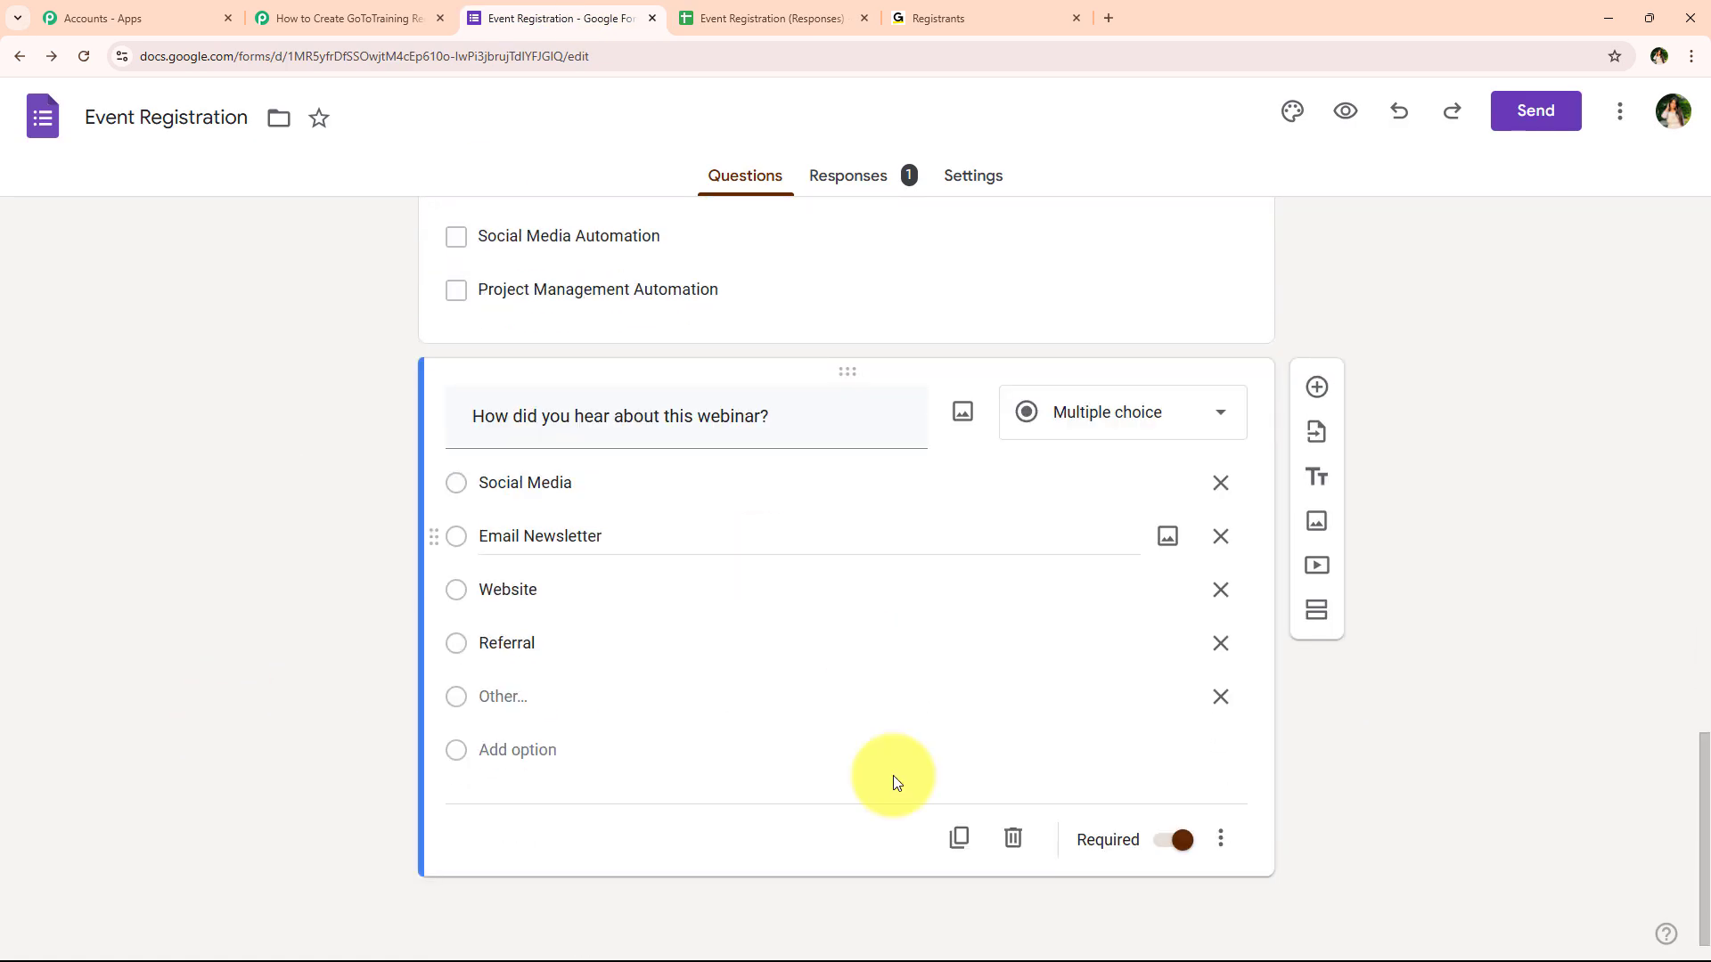
click(777, 16)
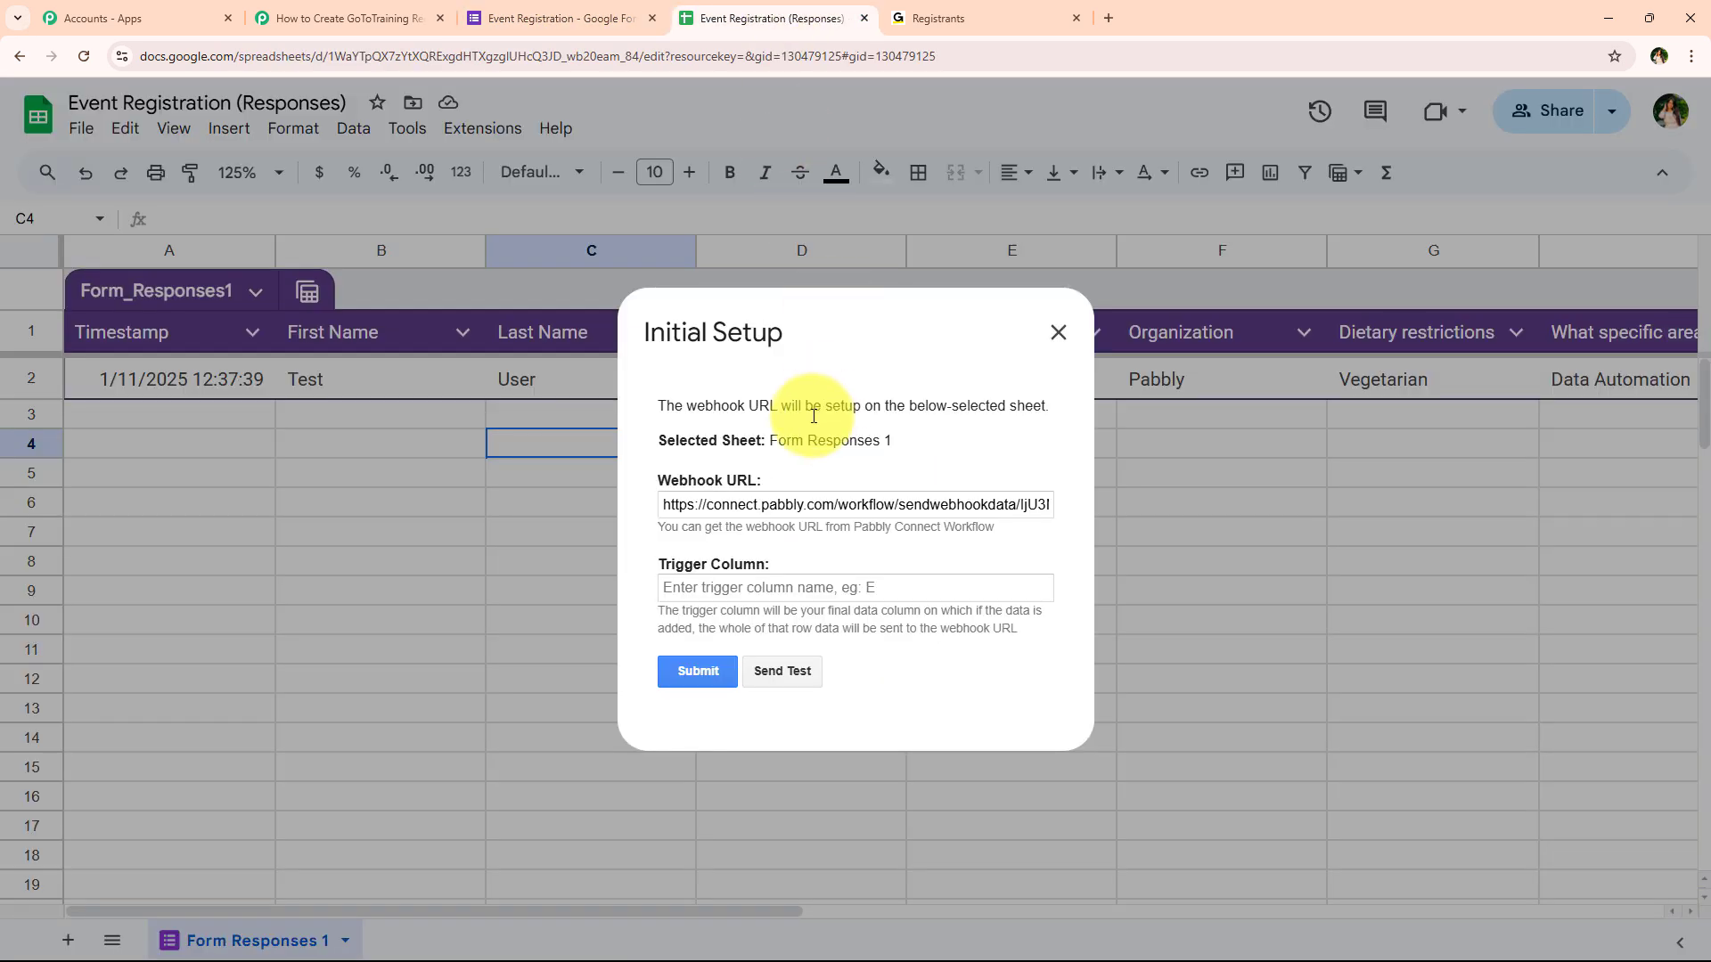
Set trigger column I, submit the setup, and return to the Pabbly workflow
click(725, 584)
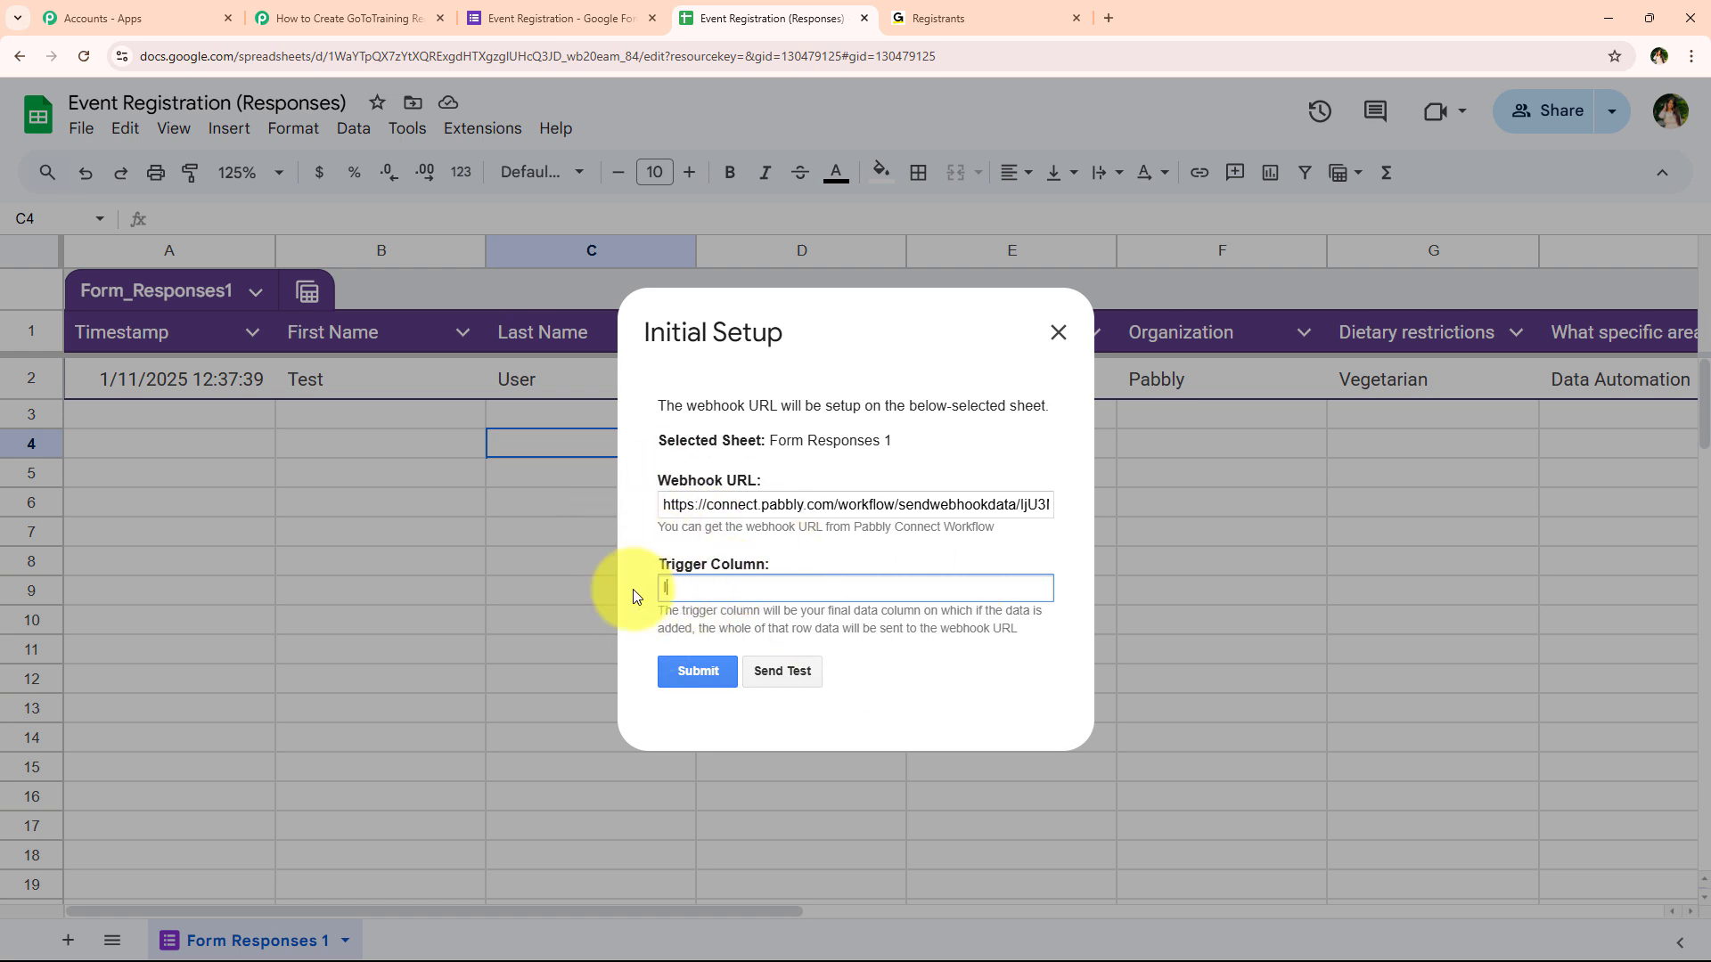
click(698, 671)
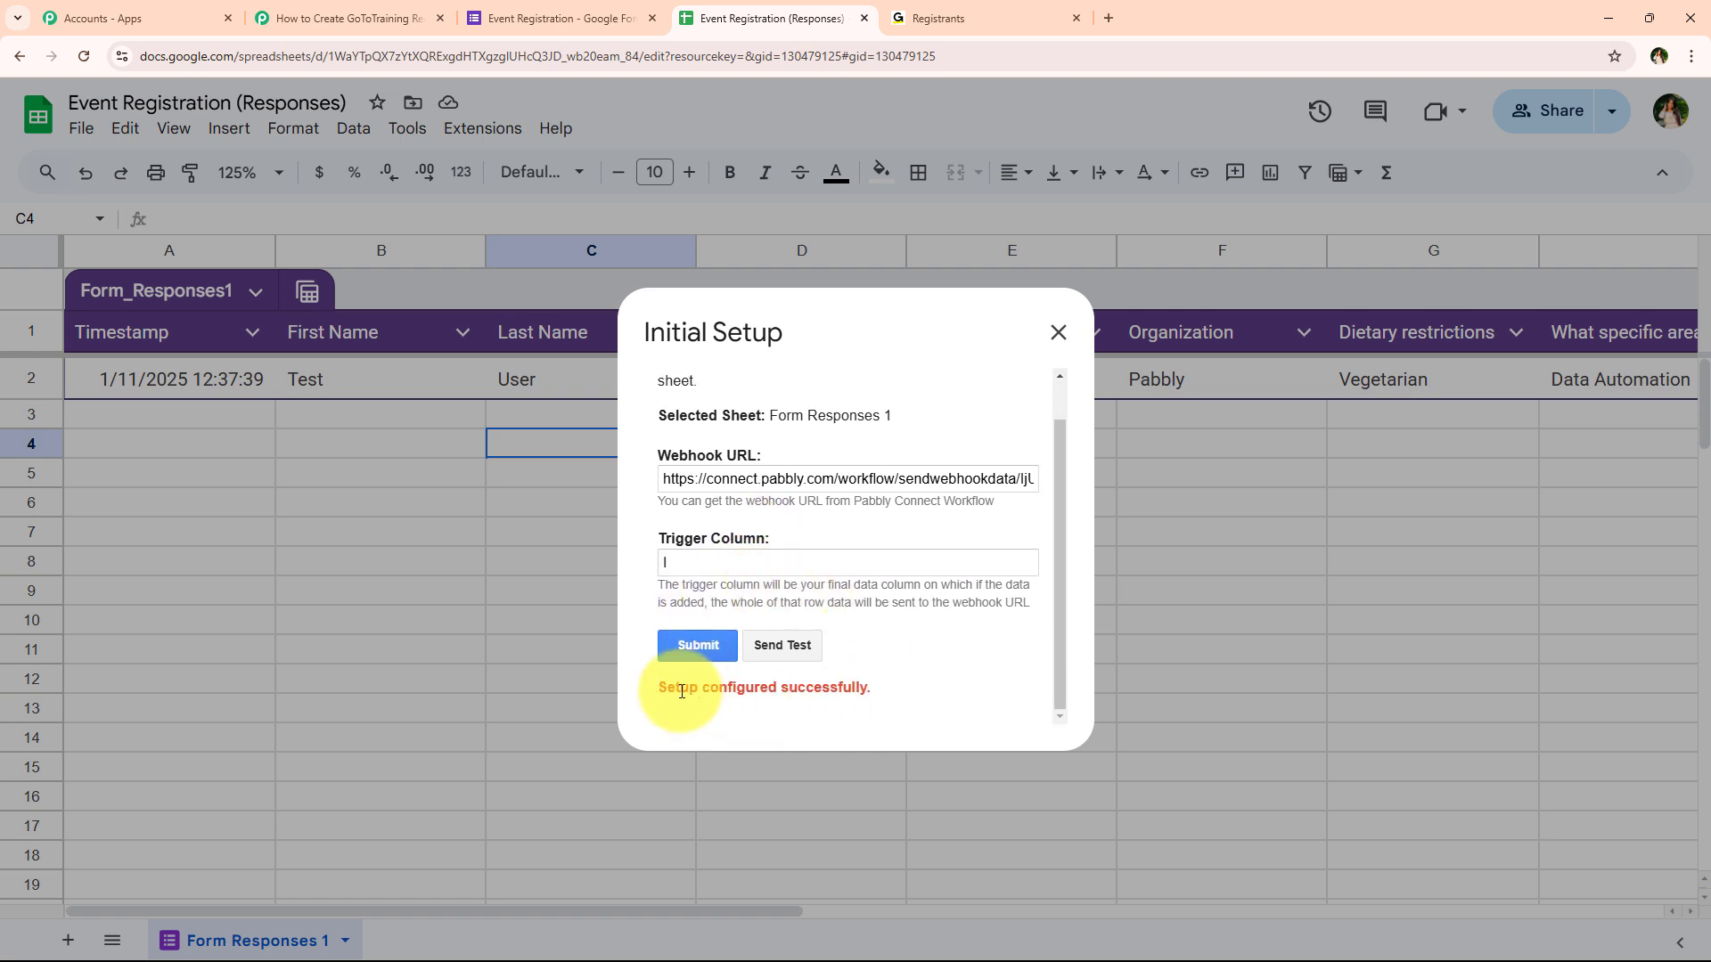
click(1074, 339)
click(348, 18)
scroll(329, 639, up, 2)
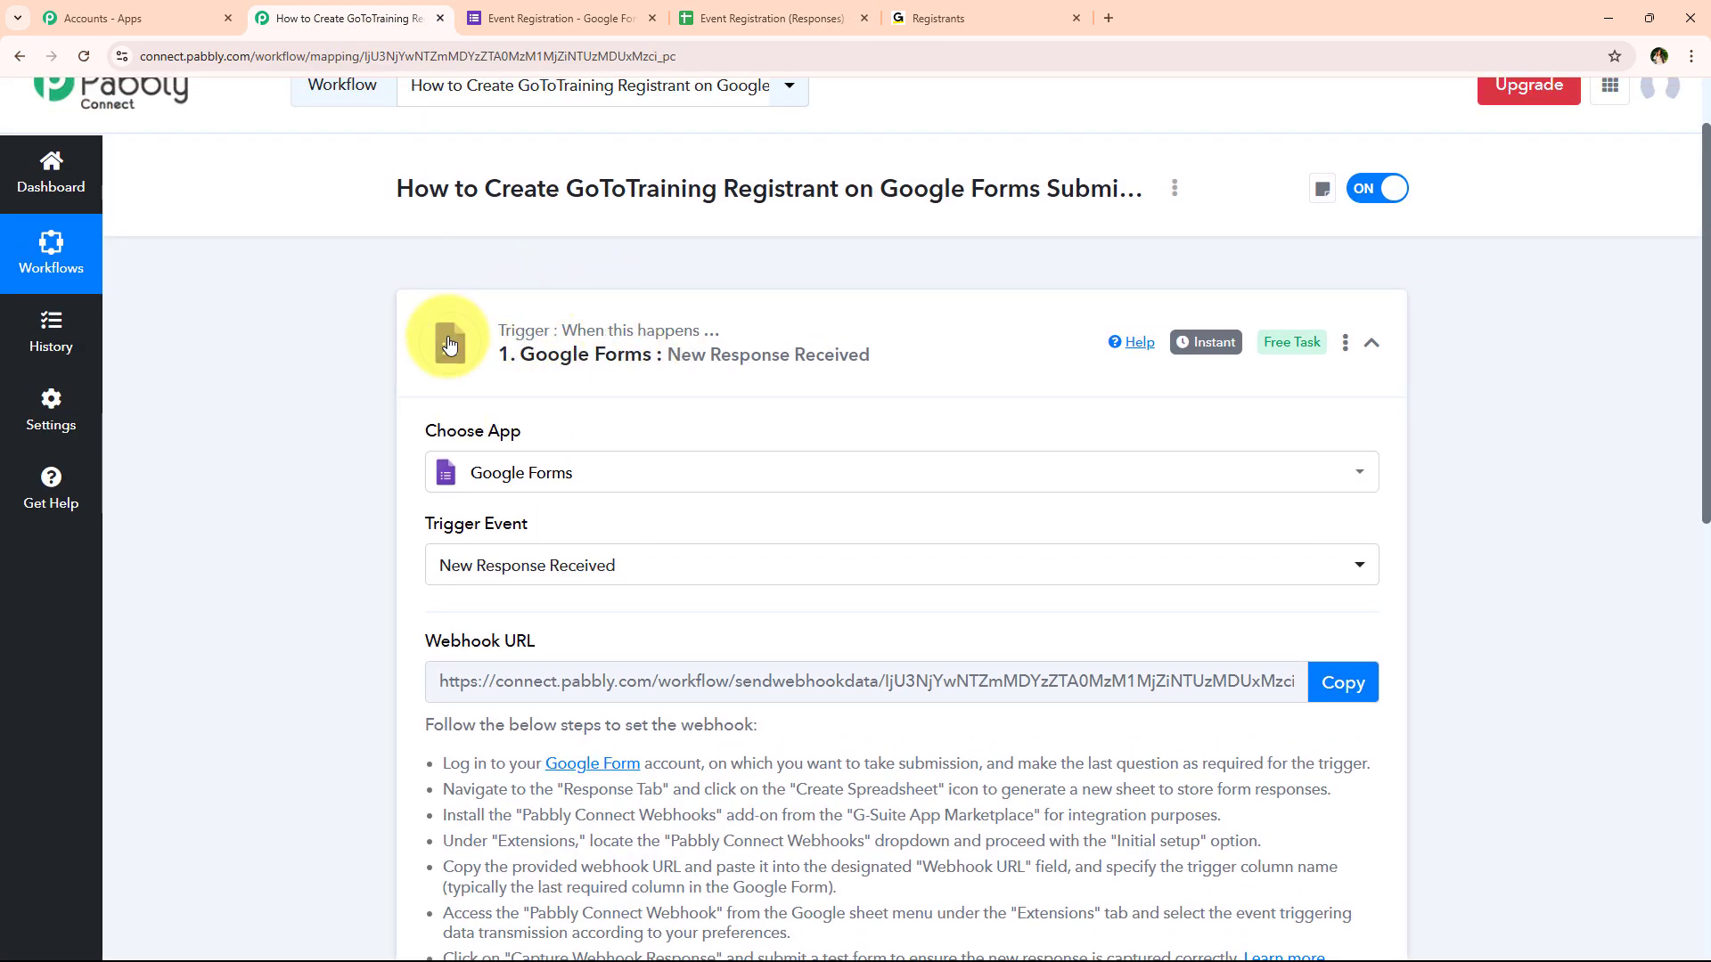
Read the Waiting For Webhook Response test-submission note, then return to the Event Registration (Responses) sheet
scroll(419, 374, down, 5)
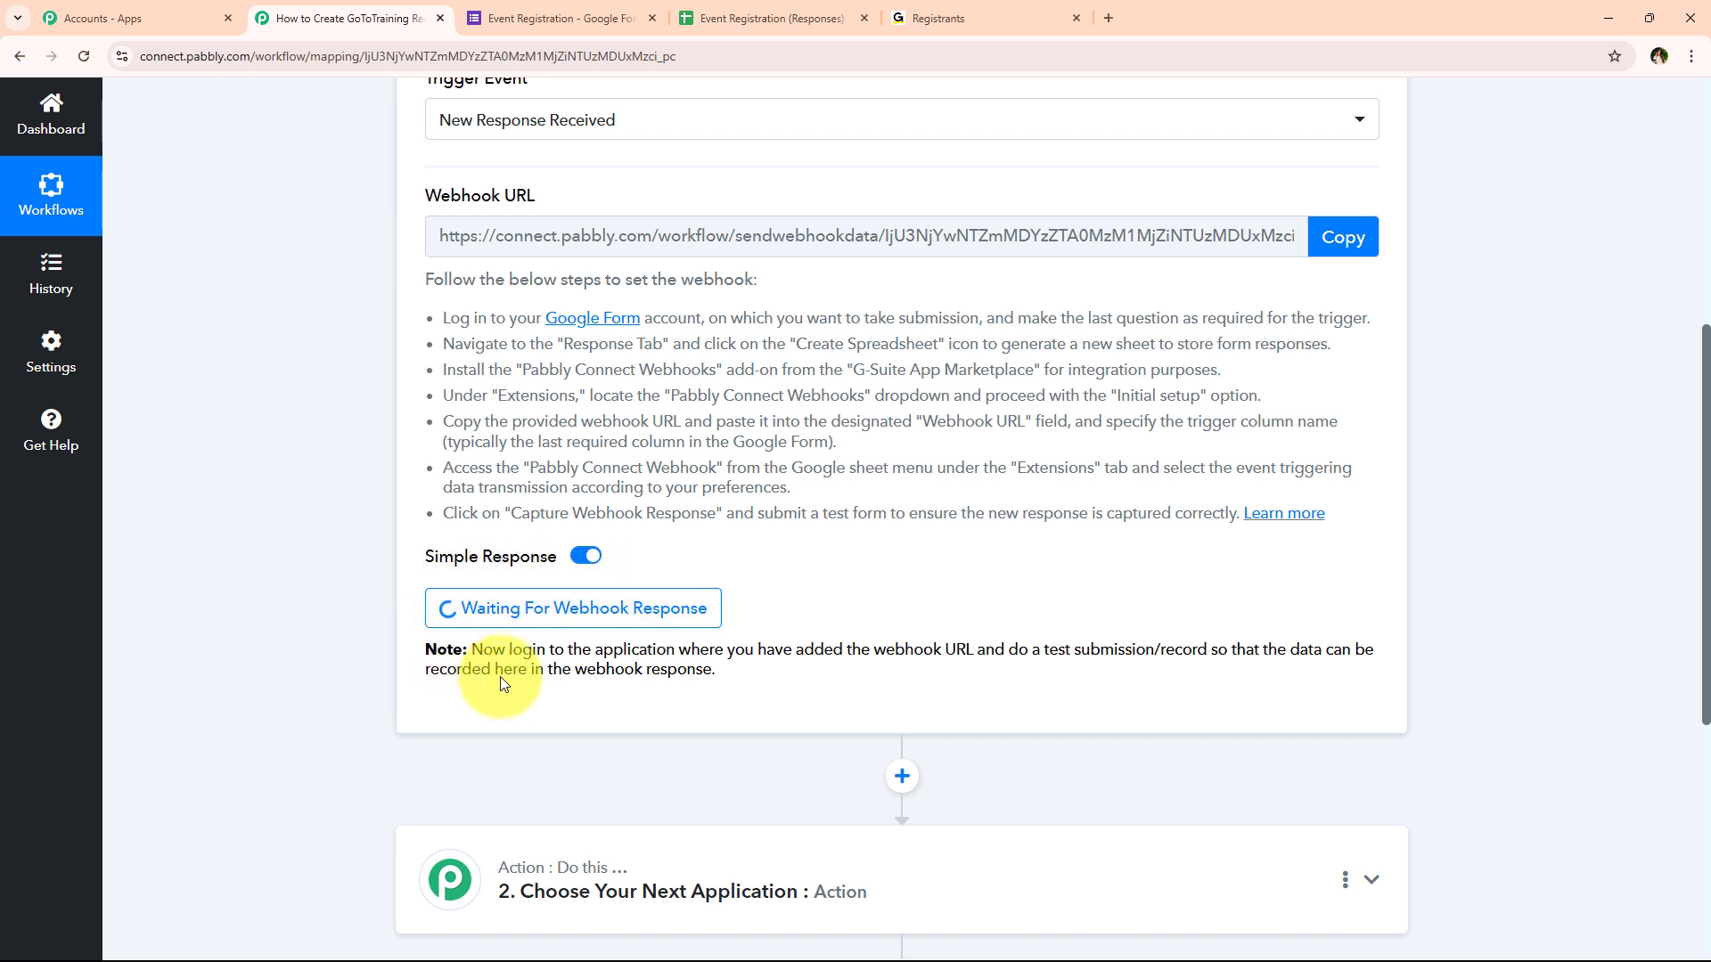
drag(1005, 649, 1206, 650)
click(834, 621)
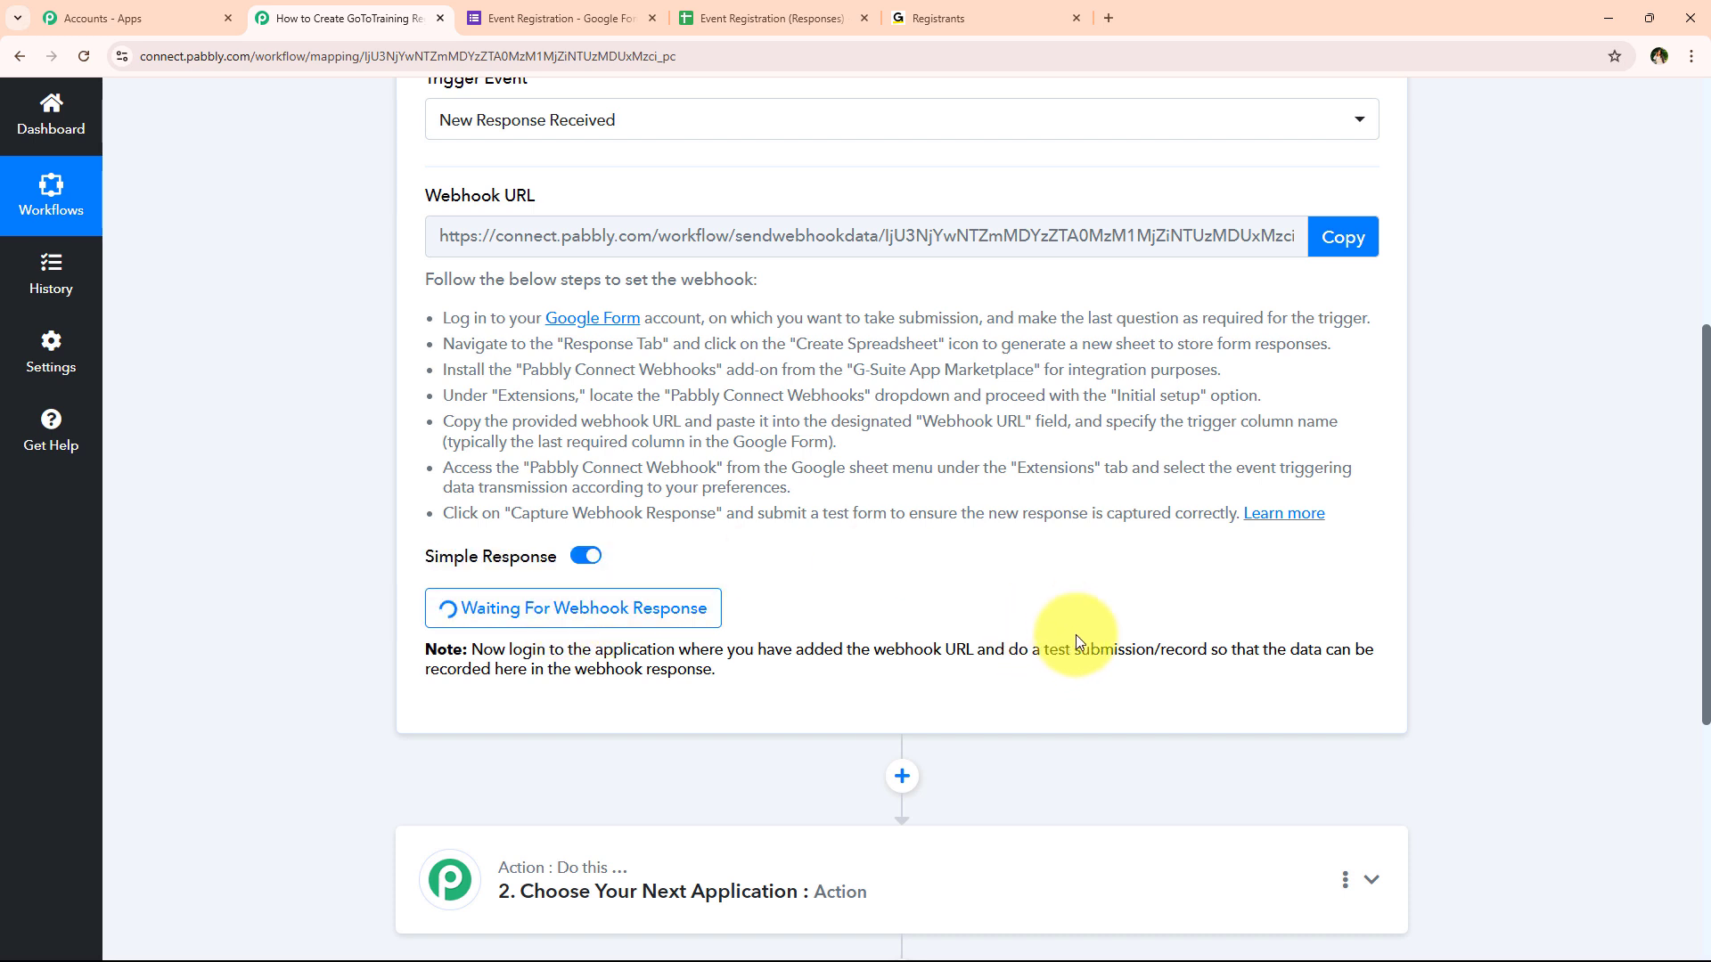
click(765, 9)
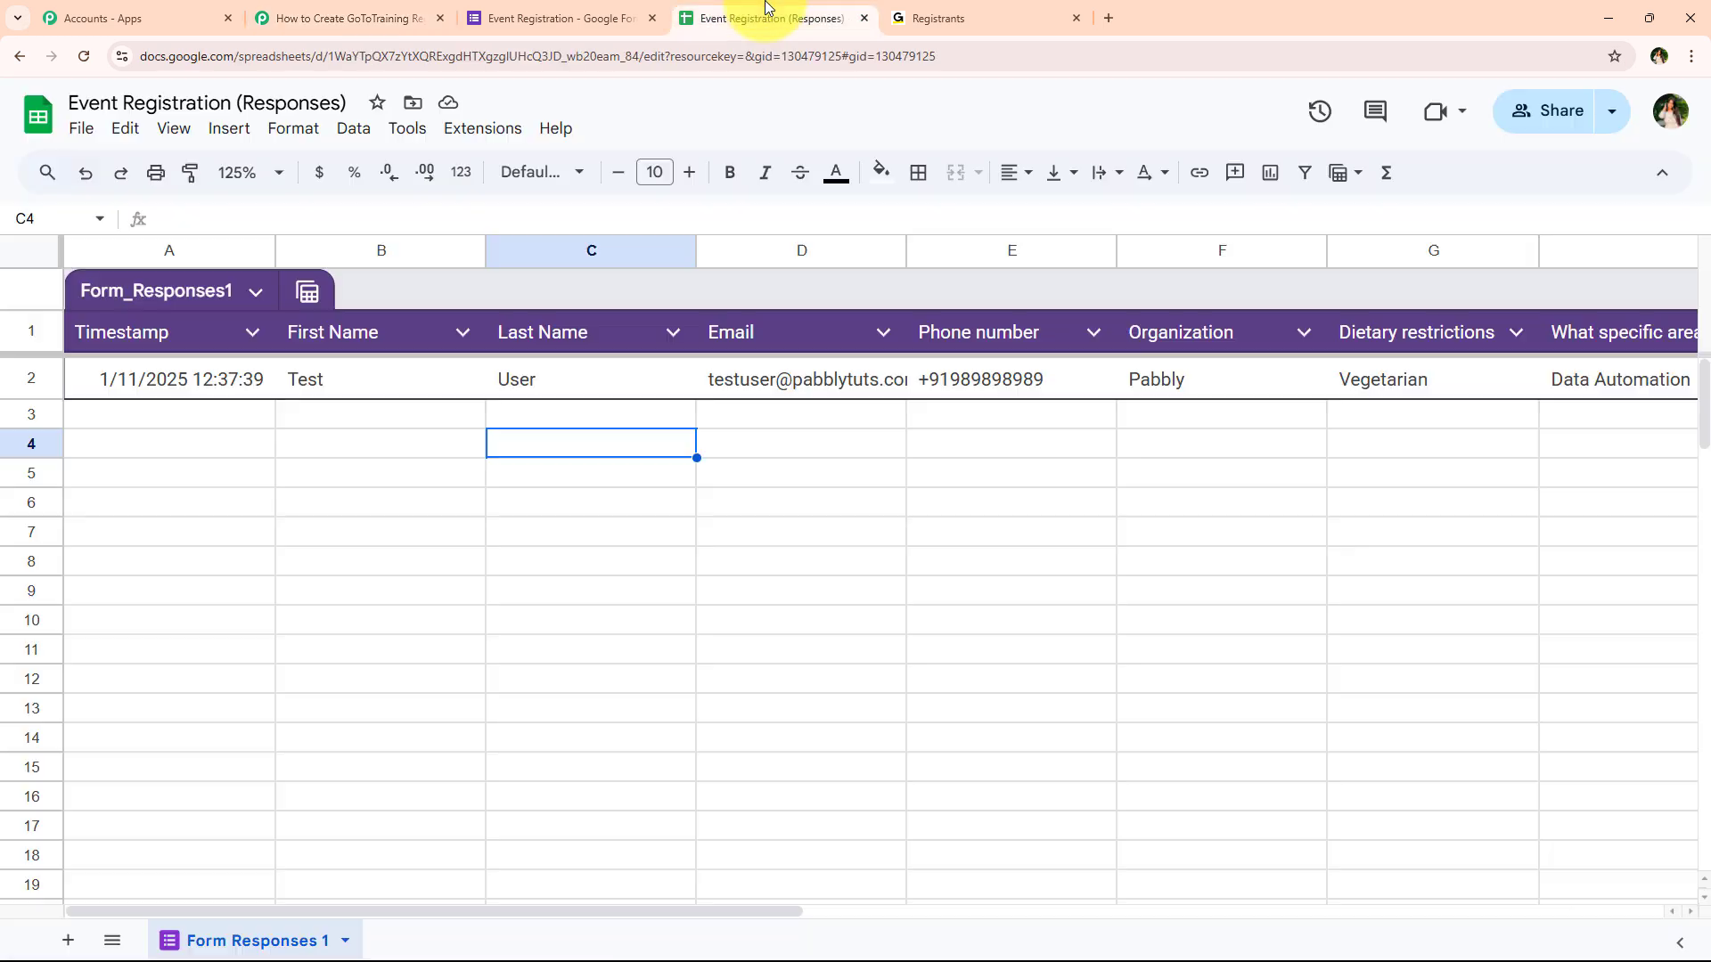
Enable Send On Event in the Pabbly Connect Webhooks add-on and confirm its checkmark
click(479, 134)
mouse_move(526, 390)
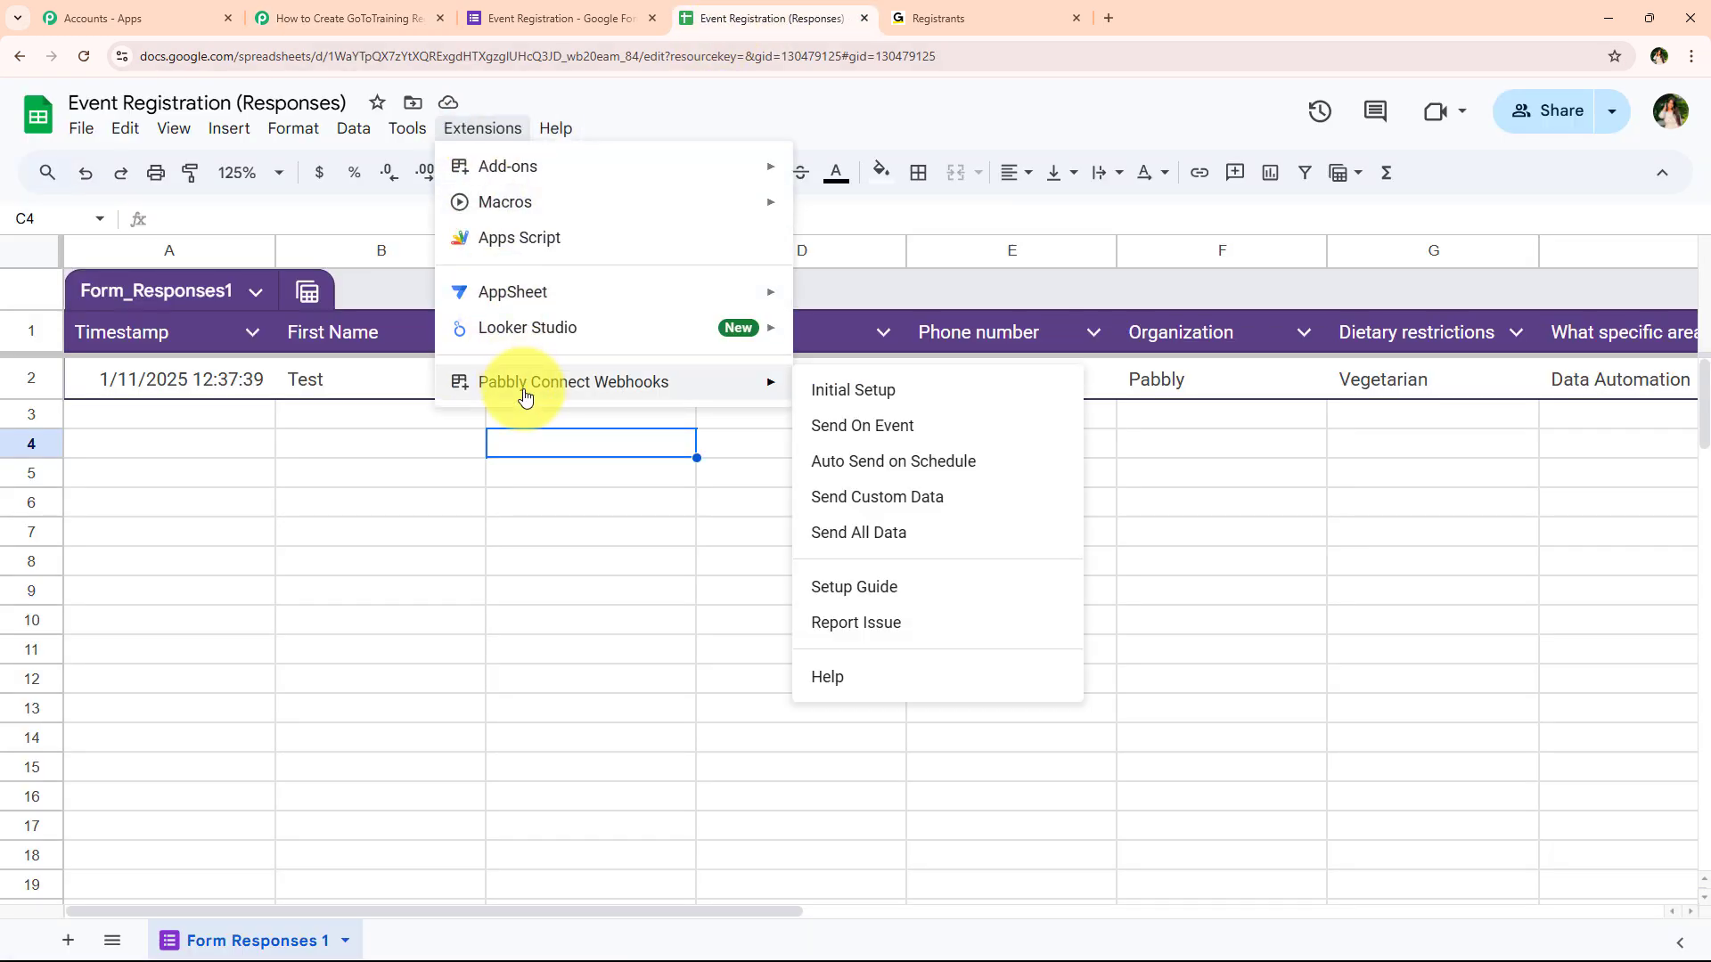
click(977, 425)
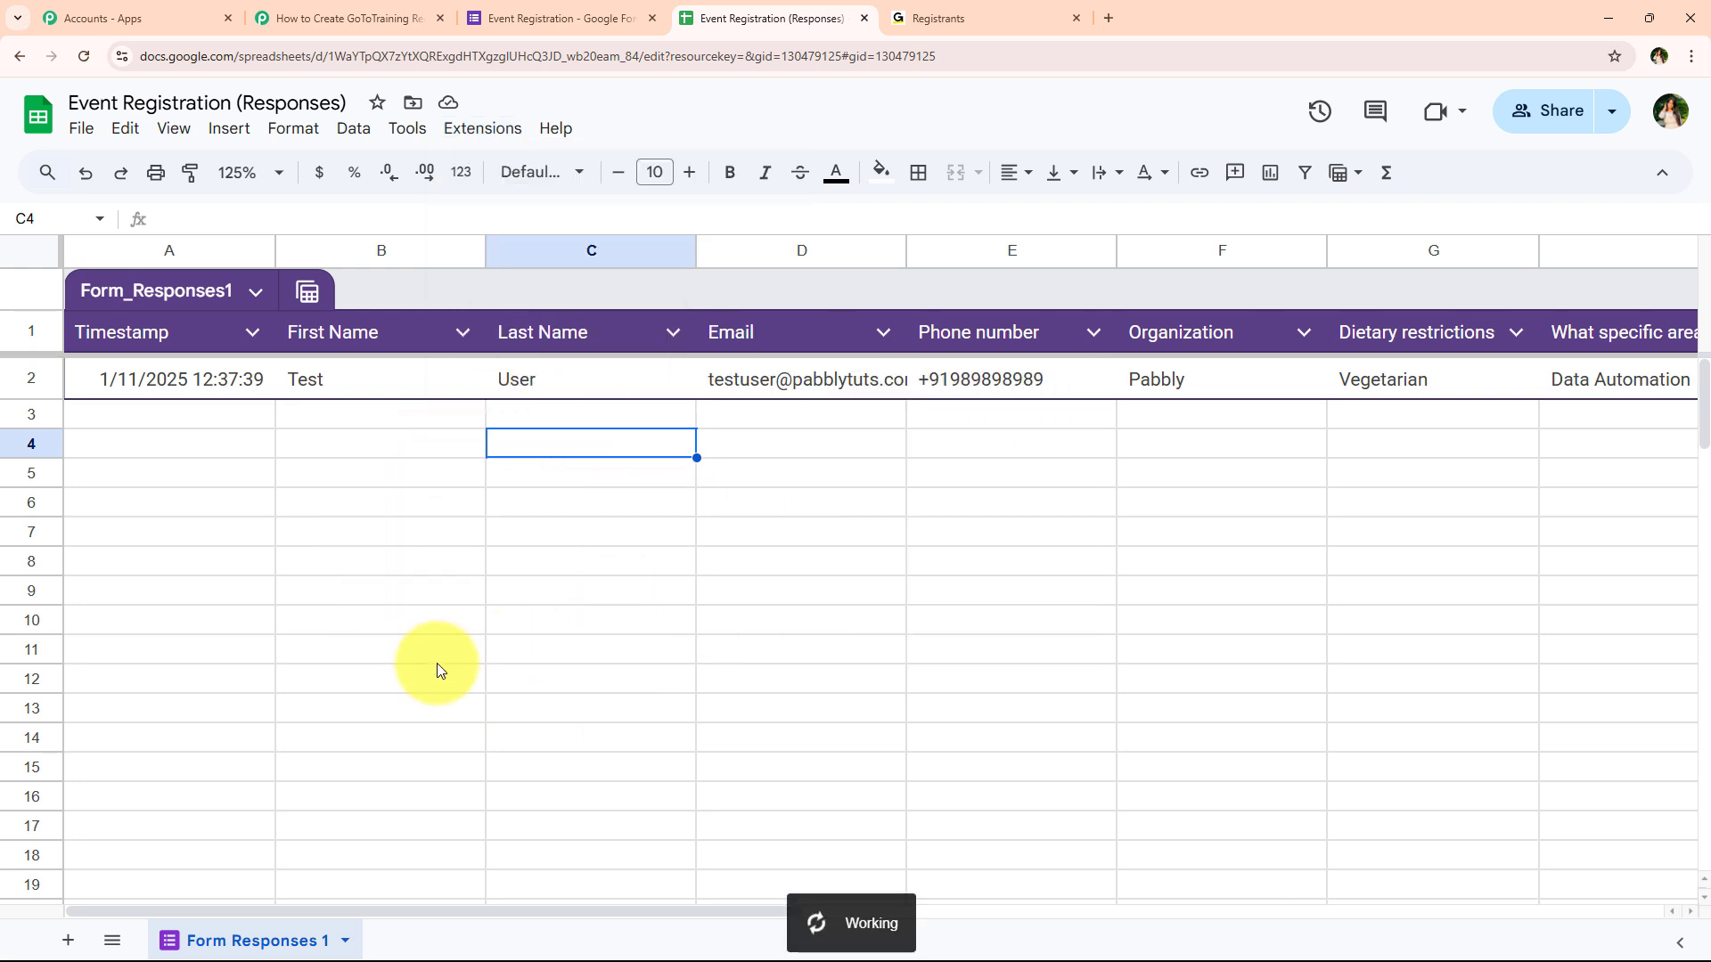
click(371, 18)
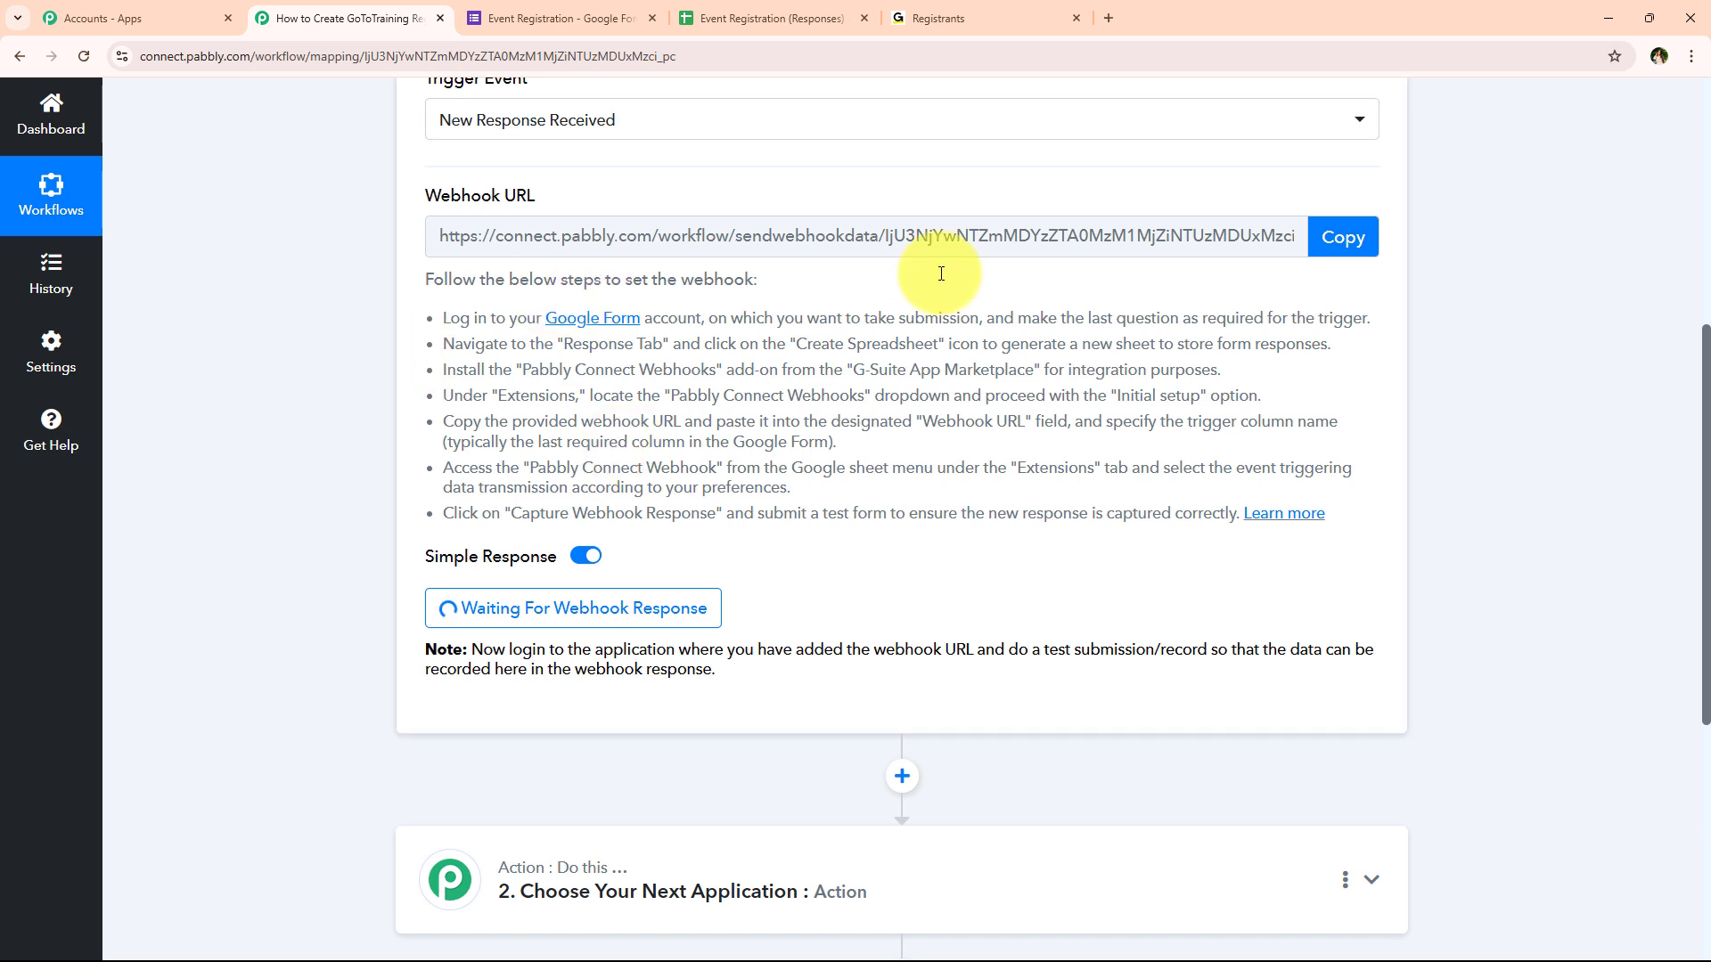
click(816, 11)
click(482, 128)
mouse_move(588, 381)
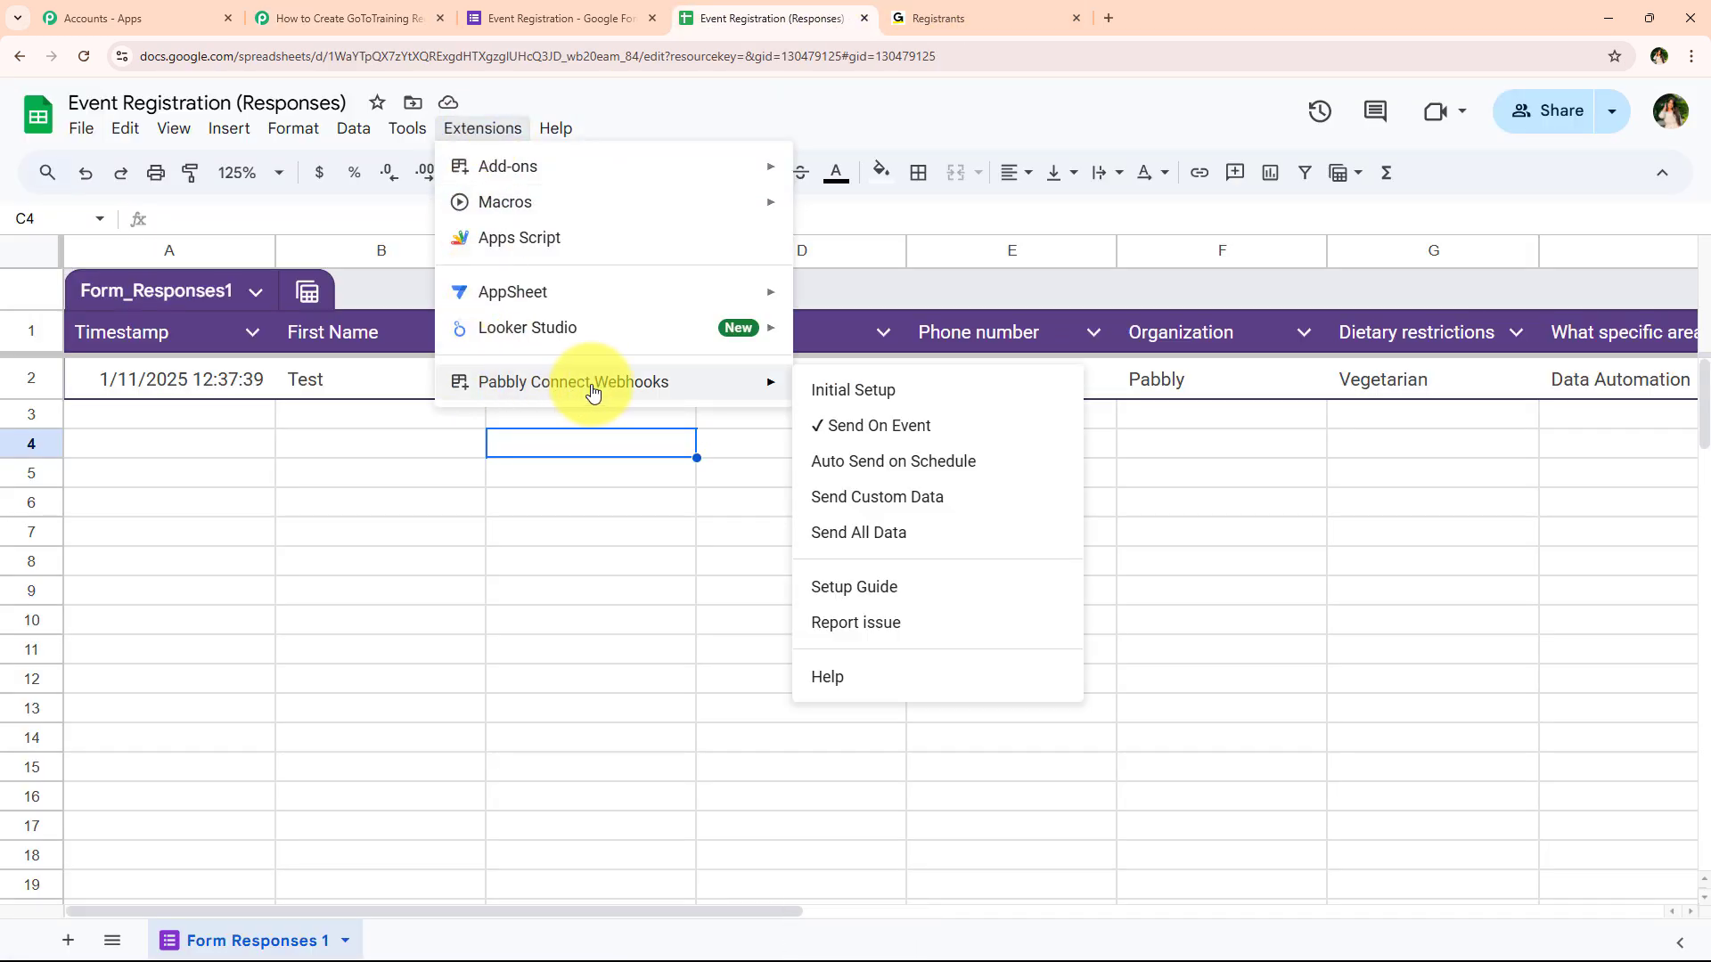
click(477, 533)
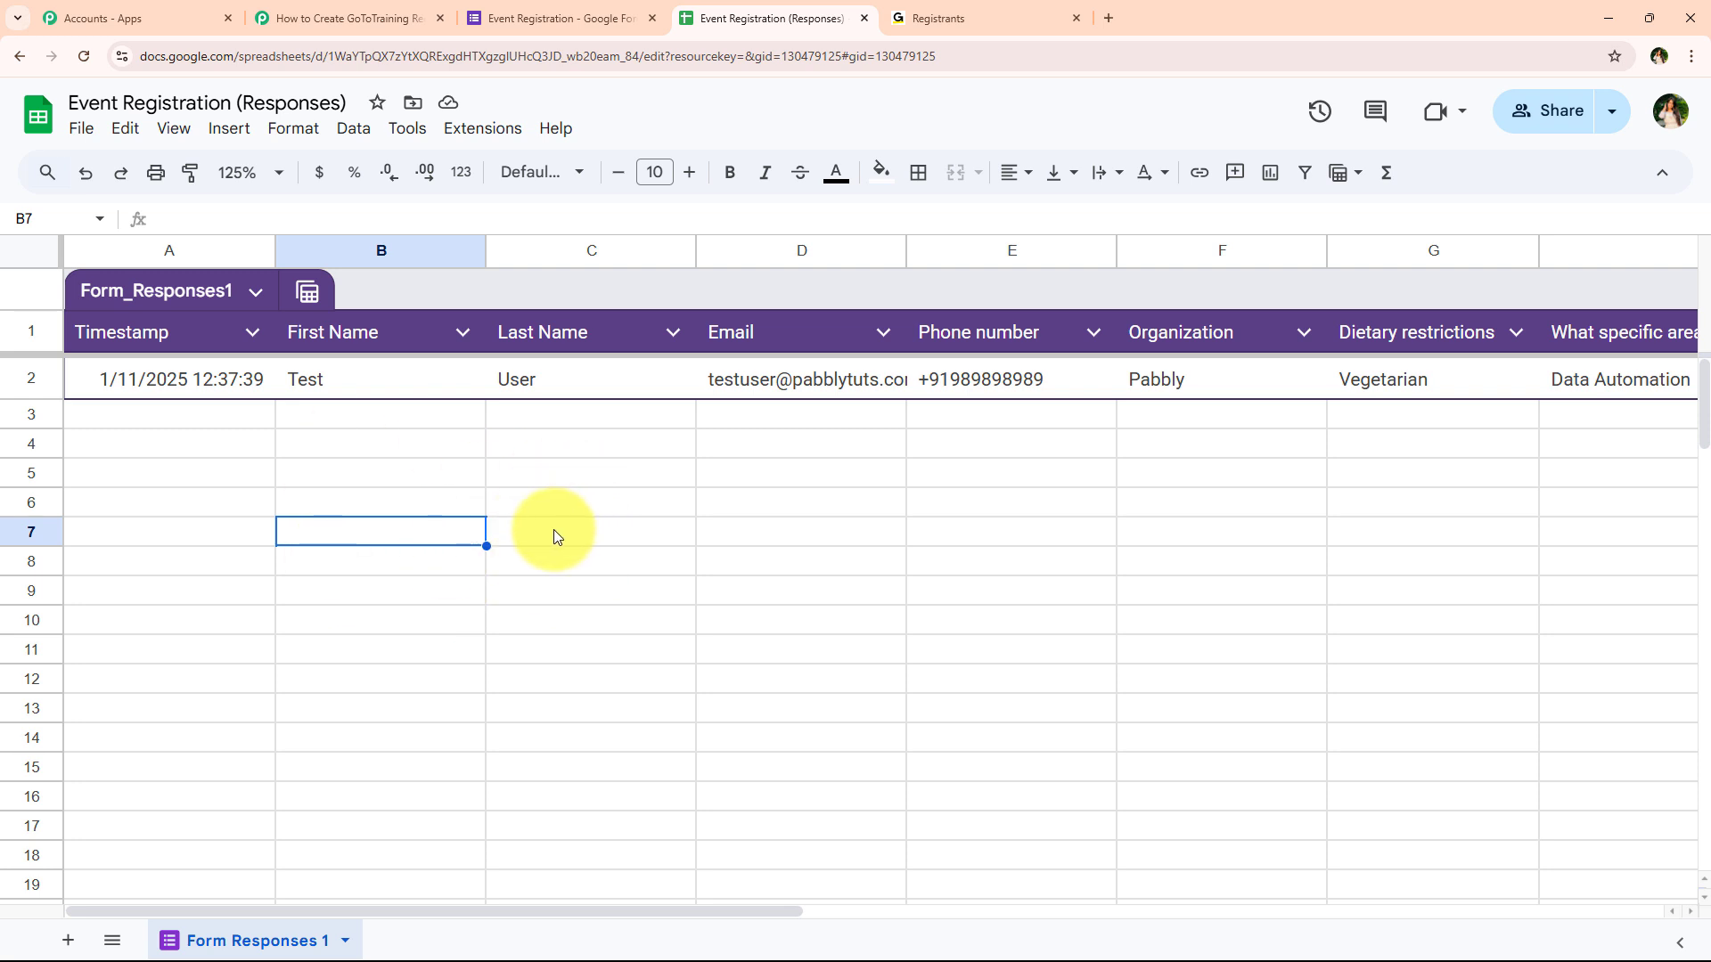
Open the live form and enter first name 'Dummy' and last name 'Registrant'
click(519, 9)
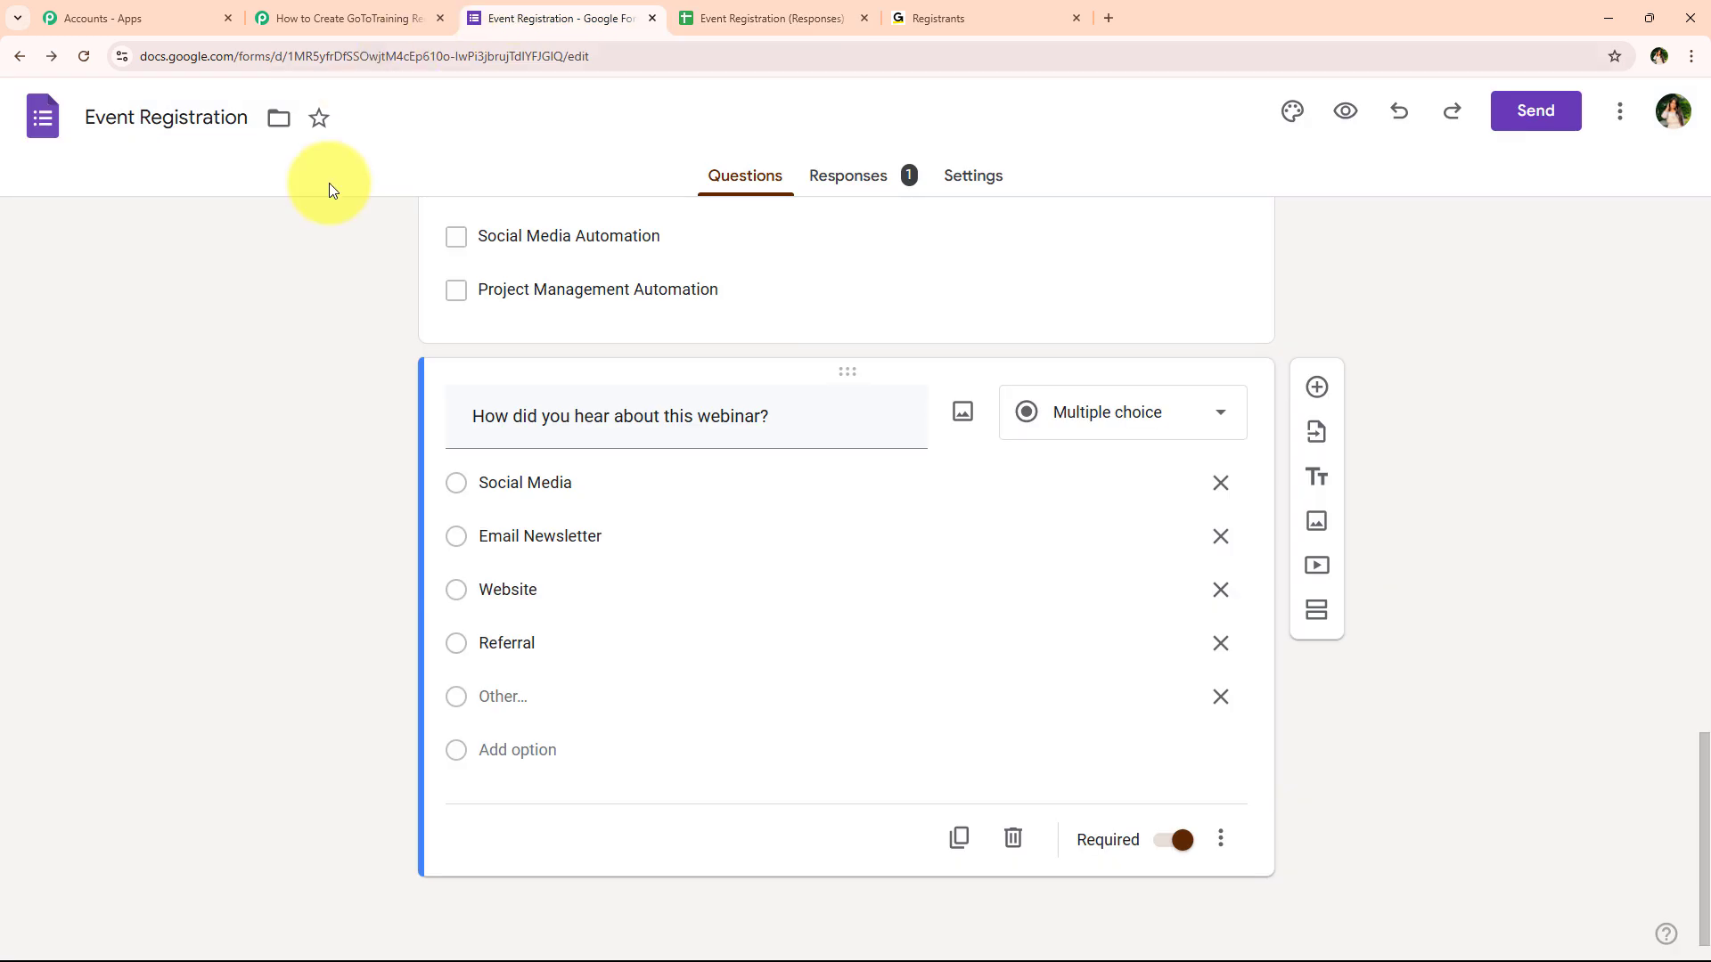
click(1347, 113)
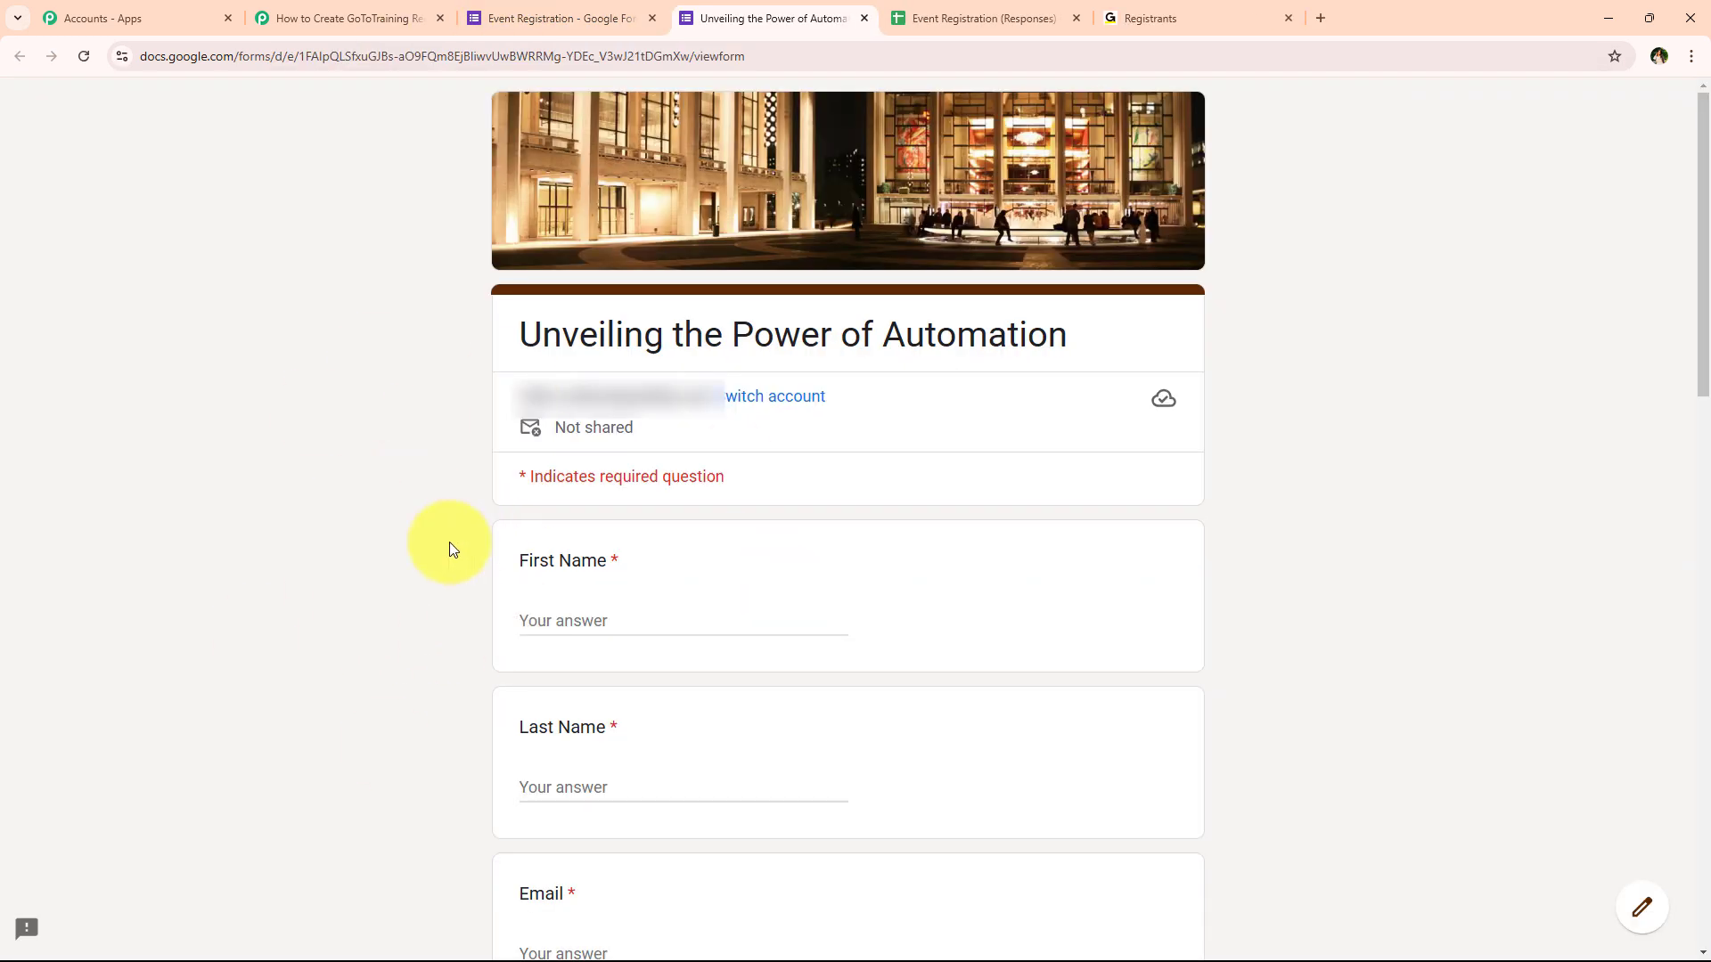
click(575, 614)
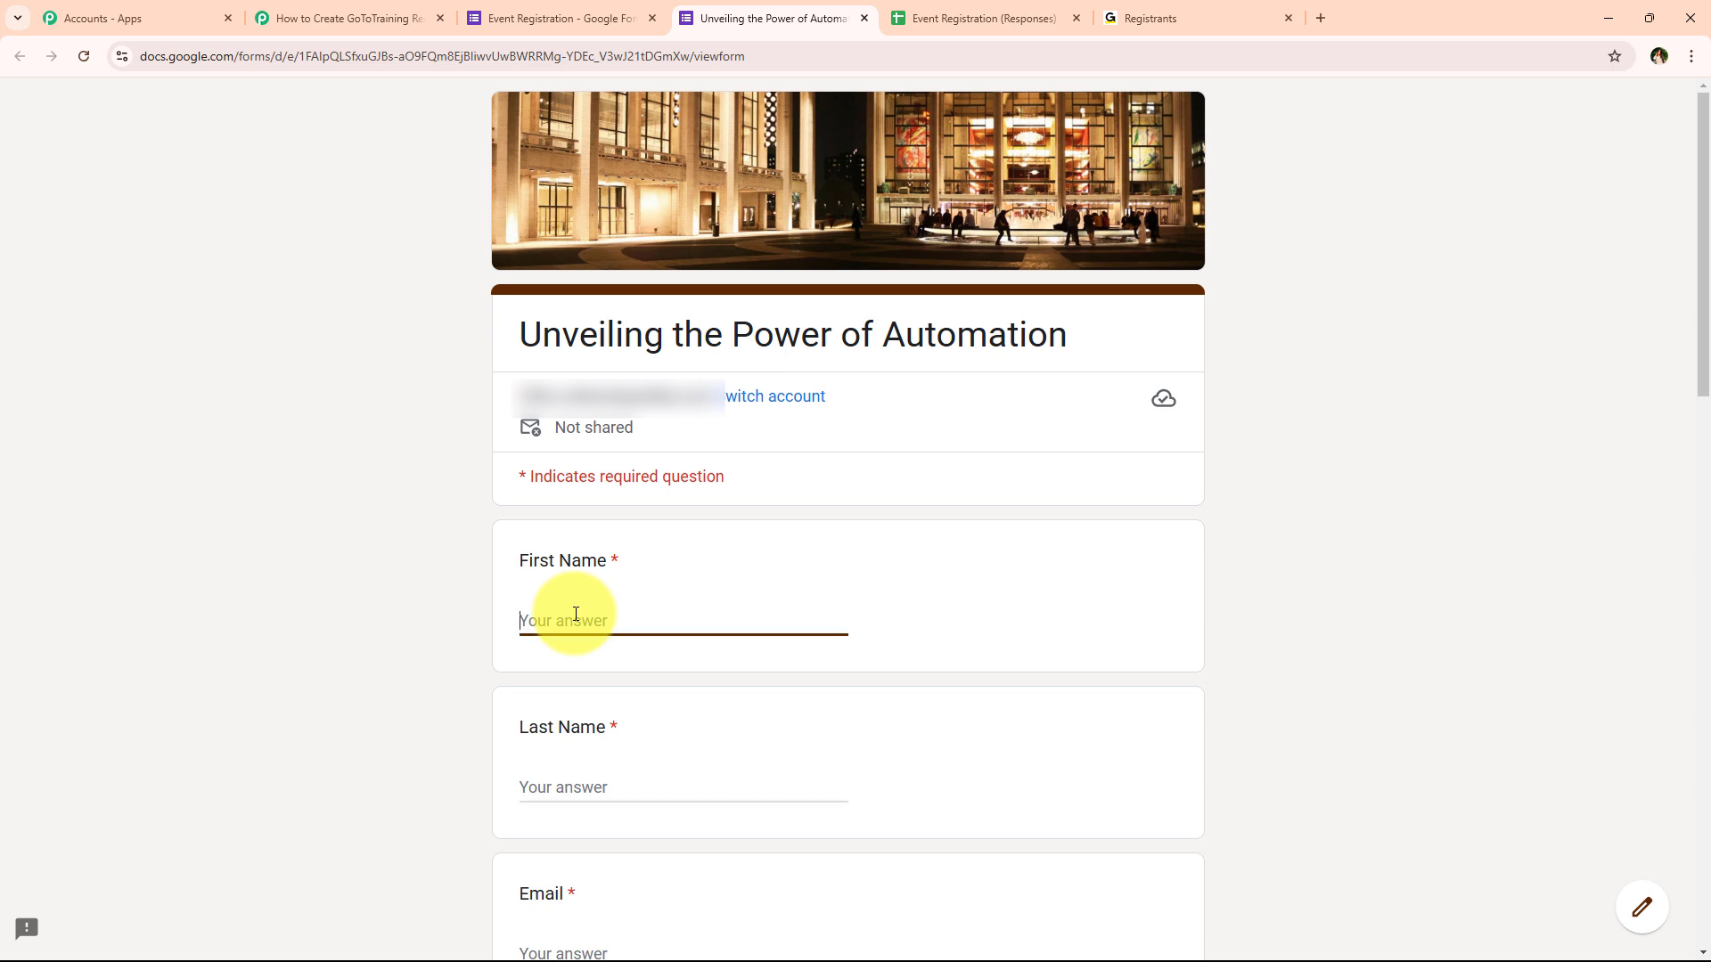
text(D)
text(ummy)
click(708, 796)
text(Registrant)
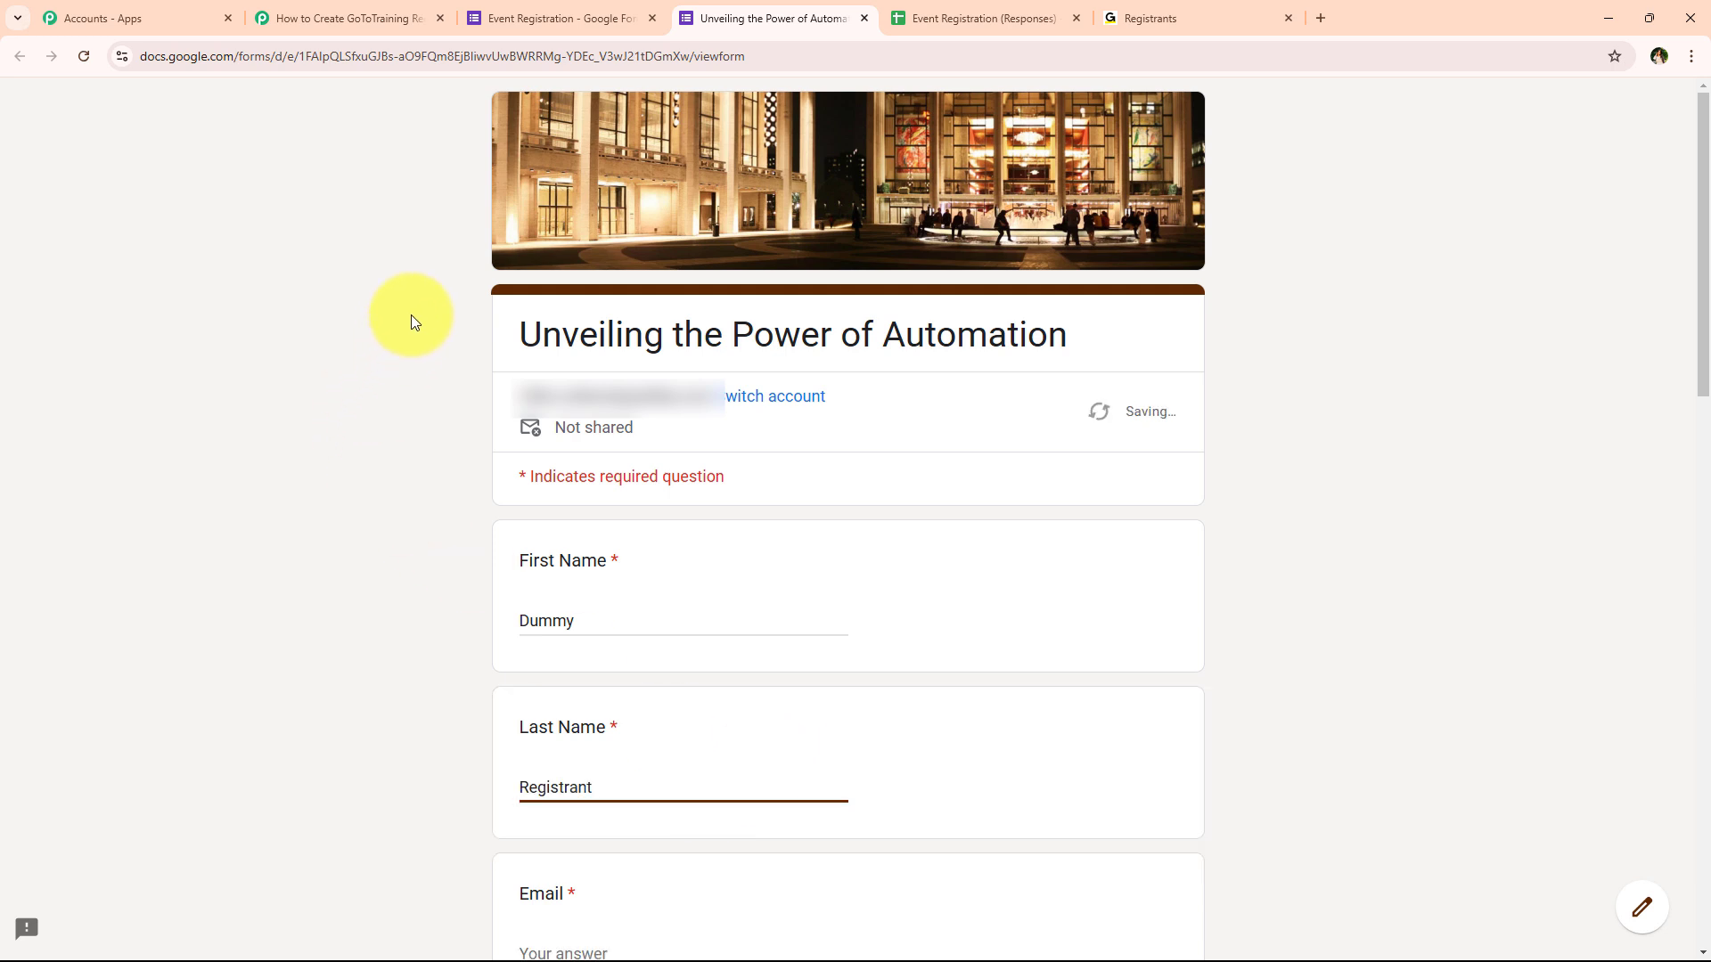
Fill in the email address, phone number, and organization 'Pabbly tuts'
scroll(410, 313, down, 7)
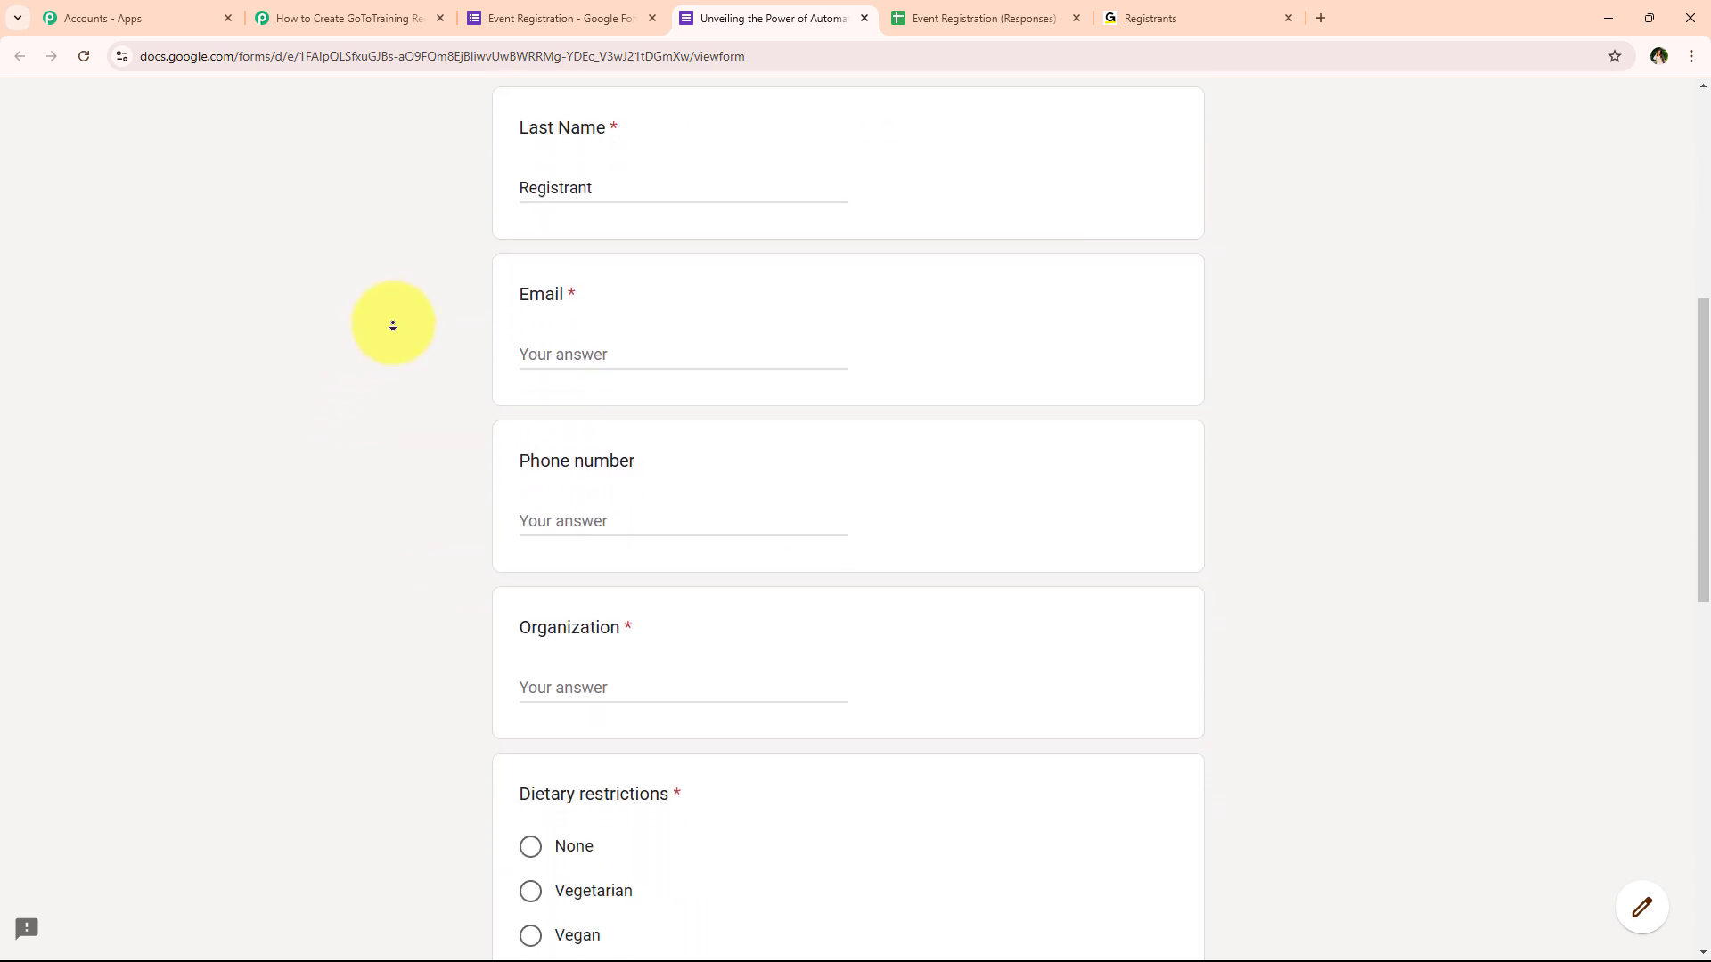
click(644, 294)
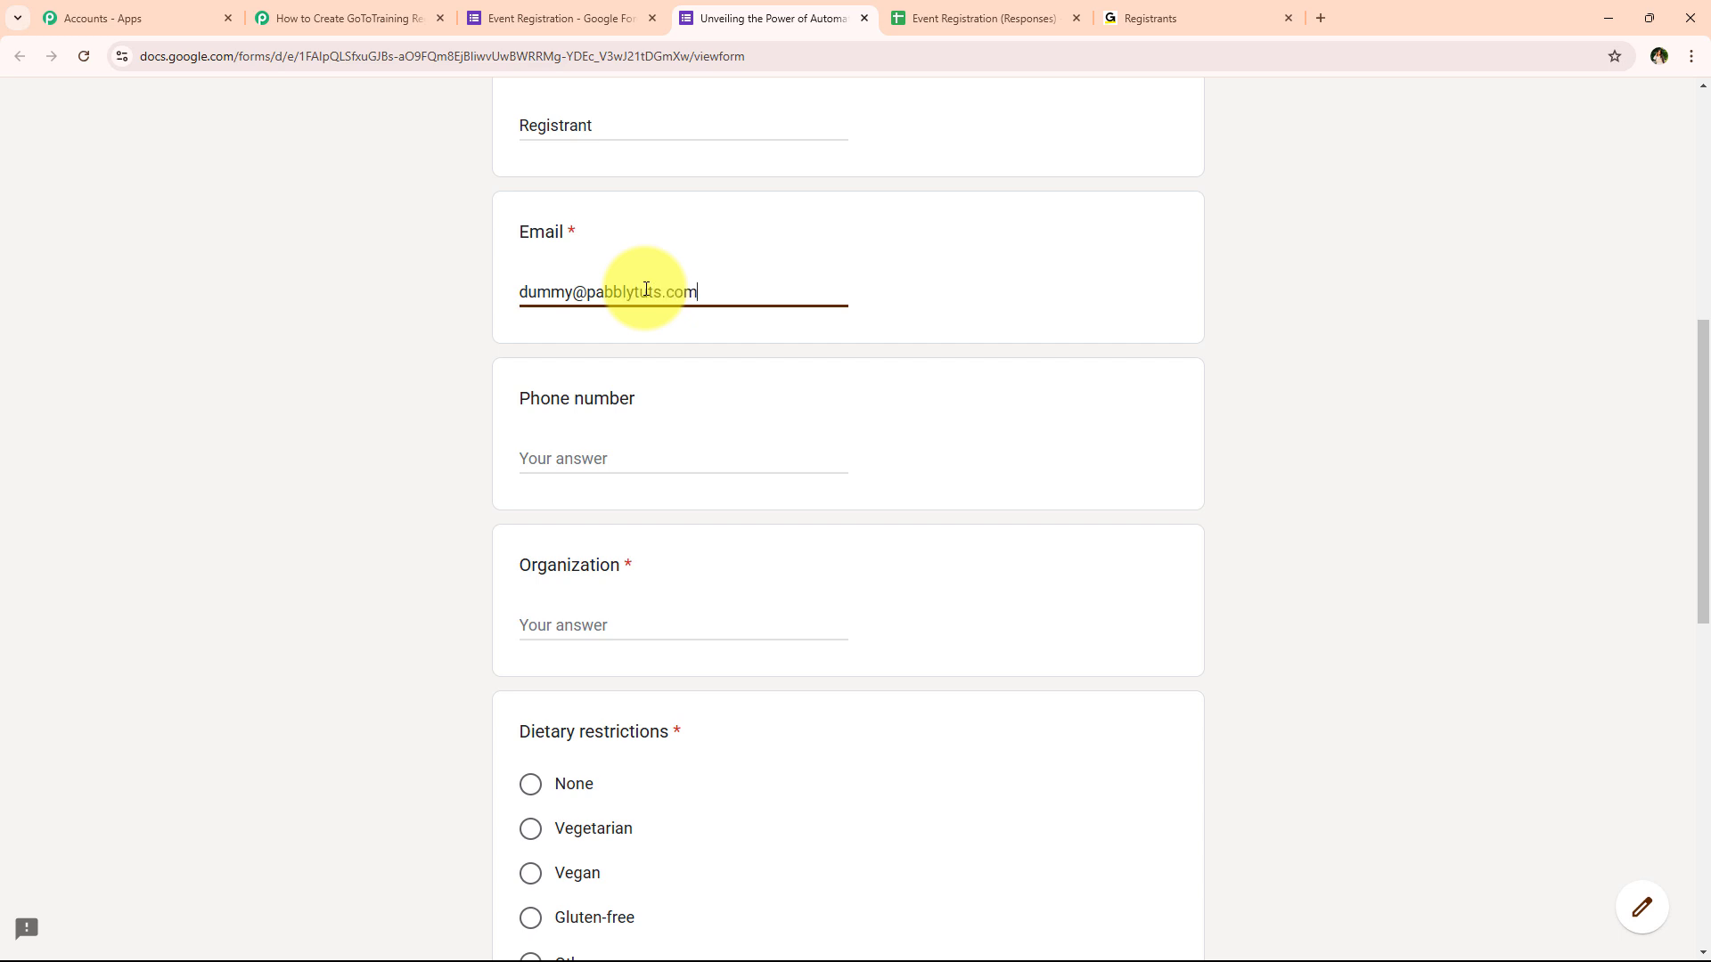
click(581, 459)
text(+919999999999)
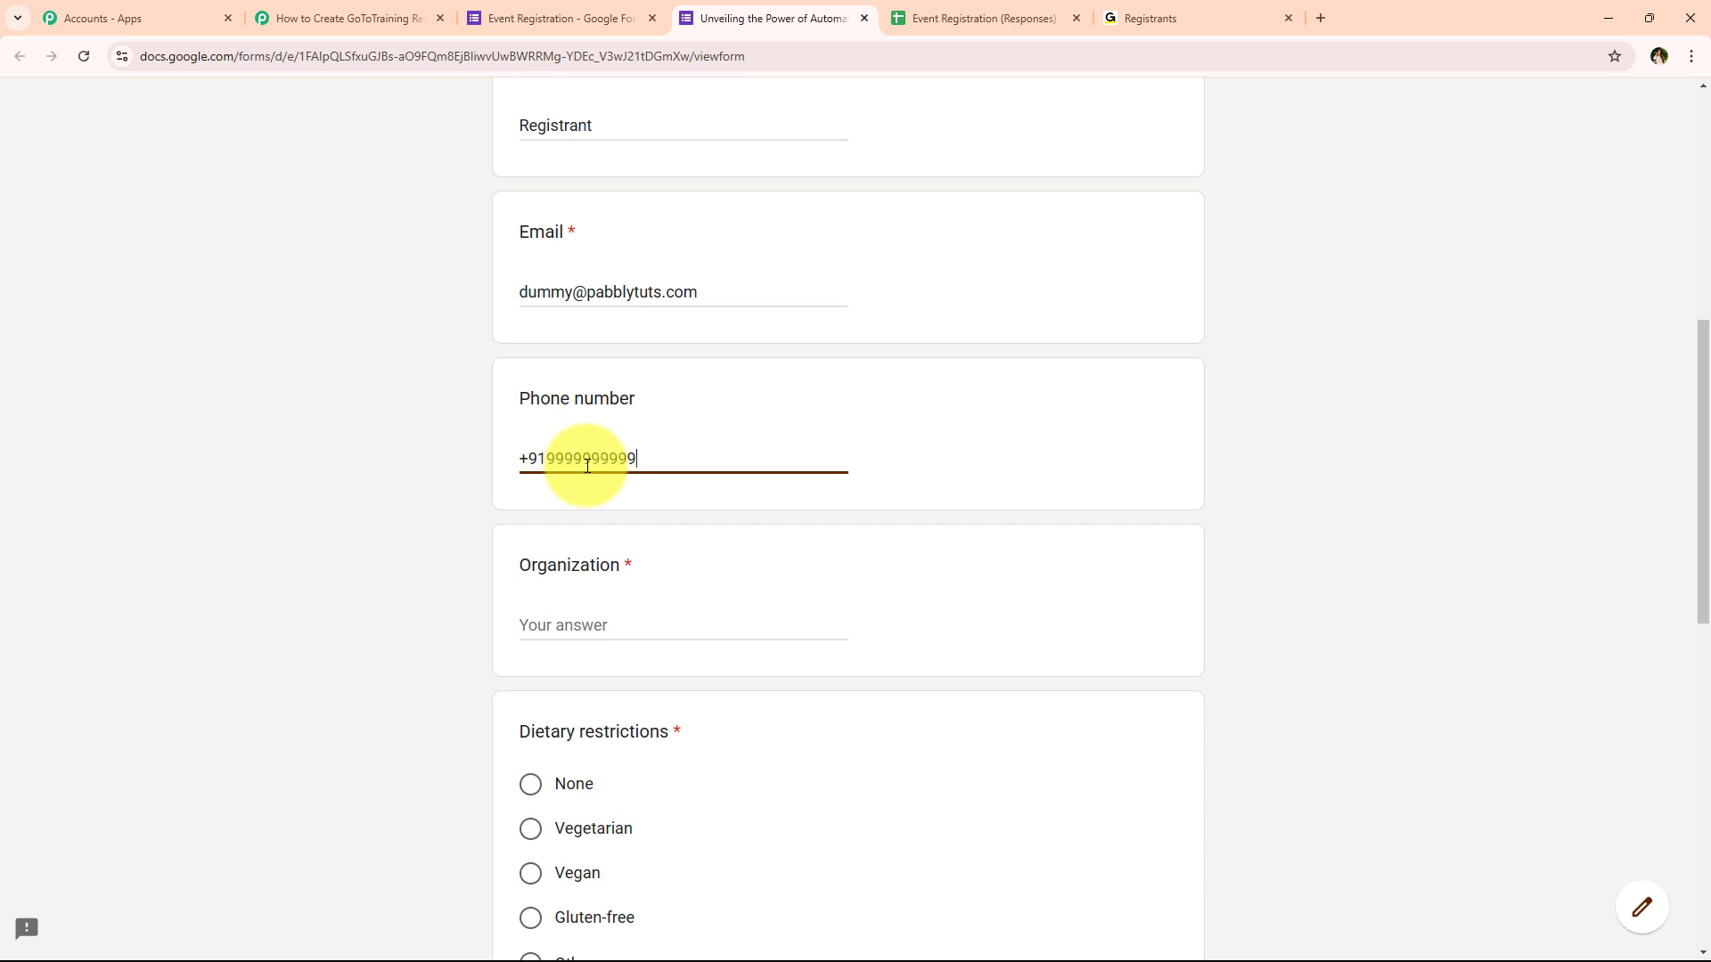
click(634, 627)
text(Pabbly tut)
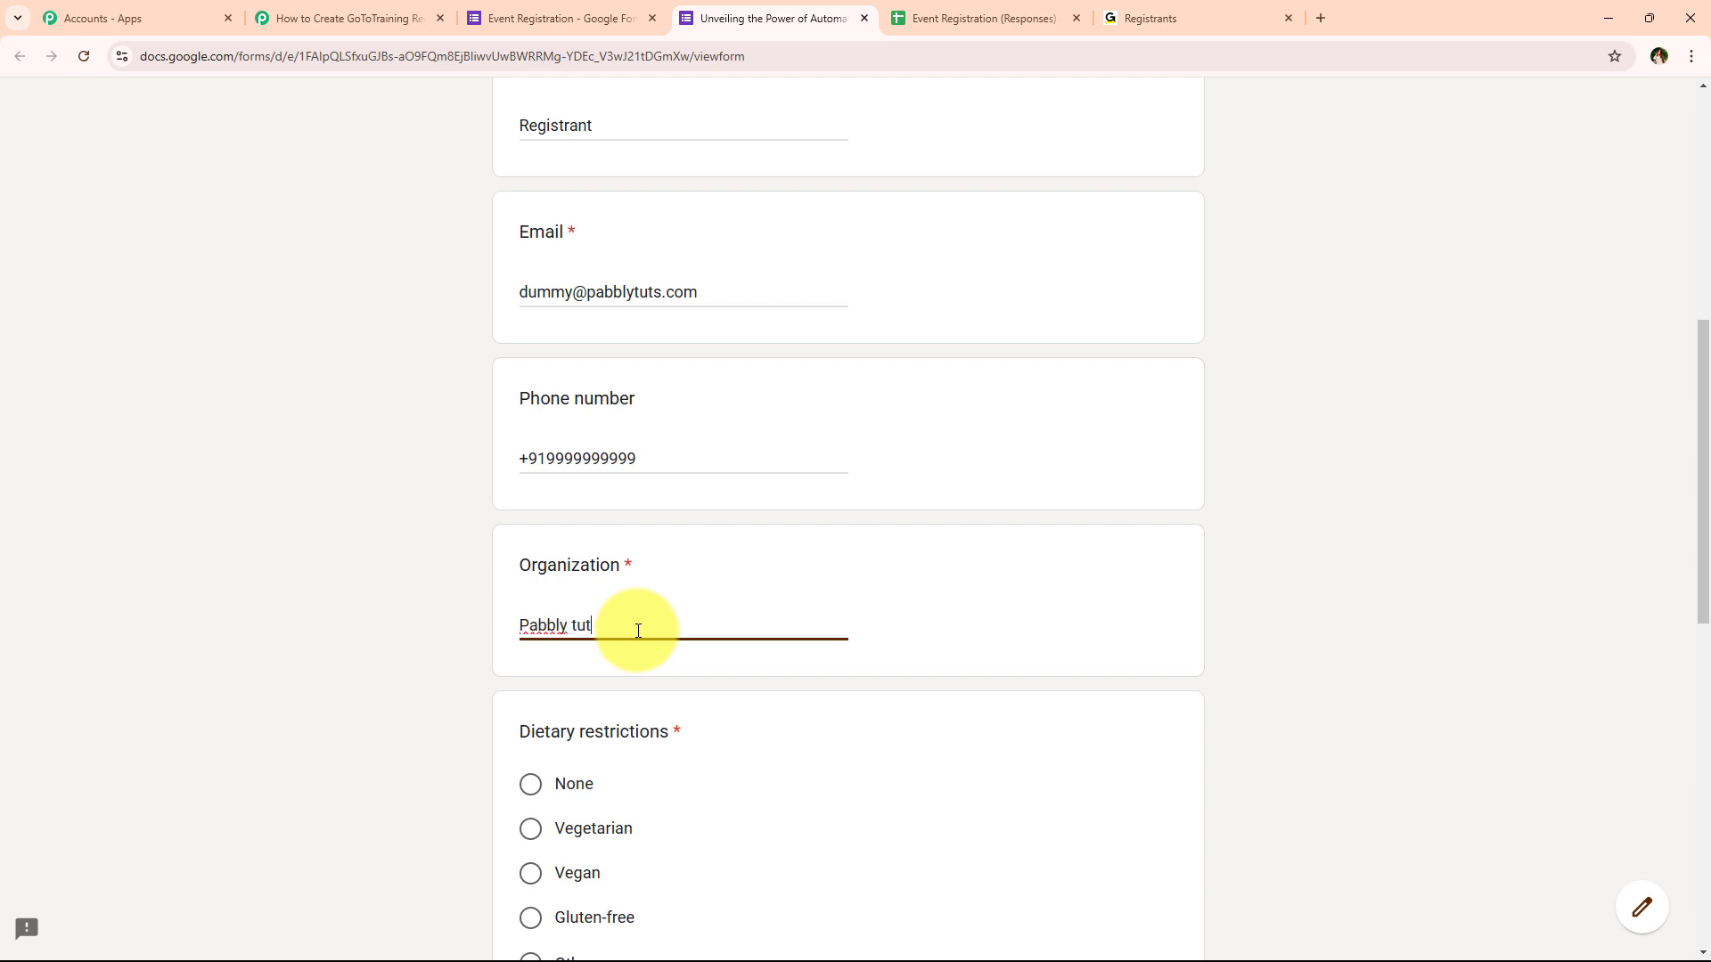
text(s)
Choose None, tick Marketing and Workflow Automation, pick Social Media, and submit the form
scroll(610, 230, down, 5)
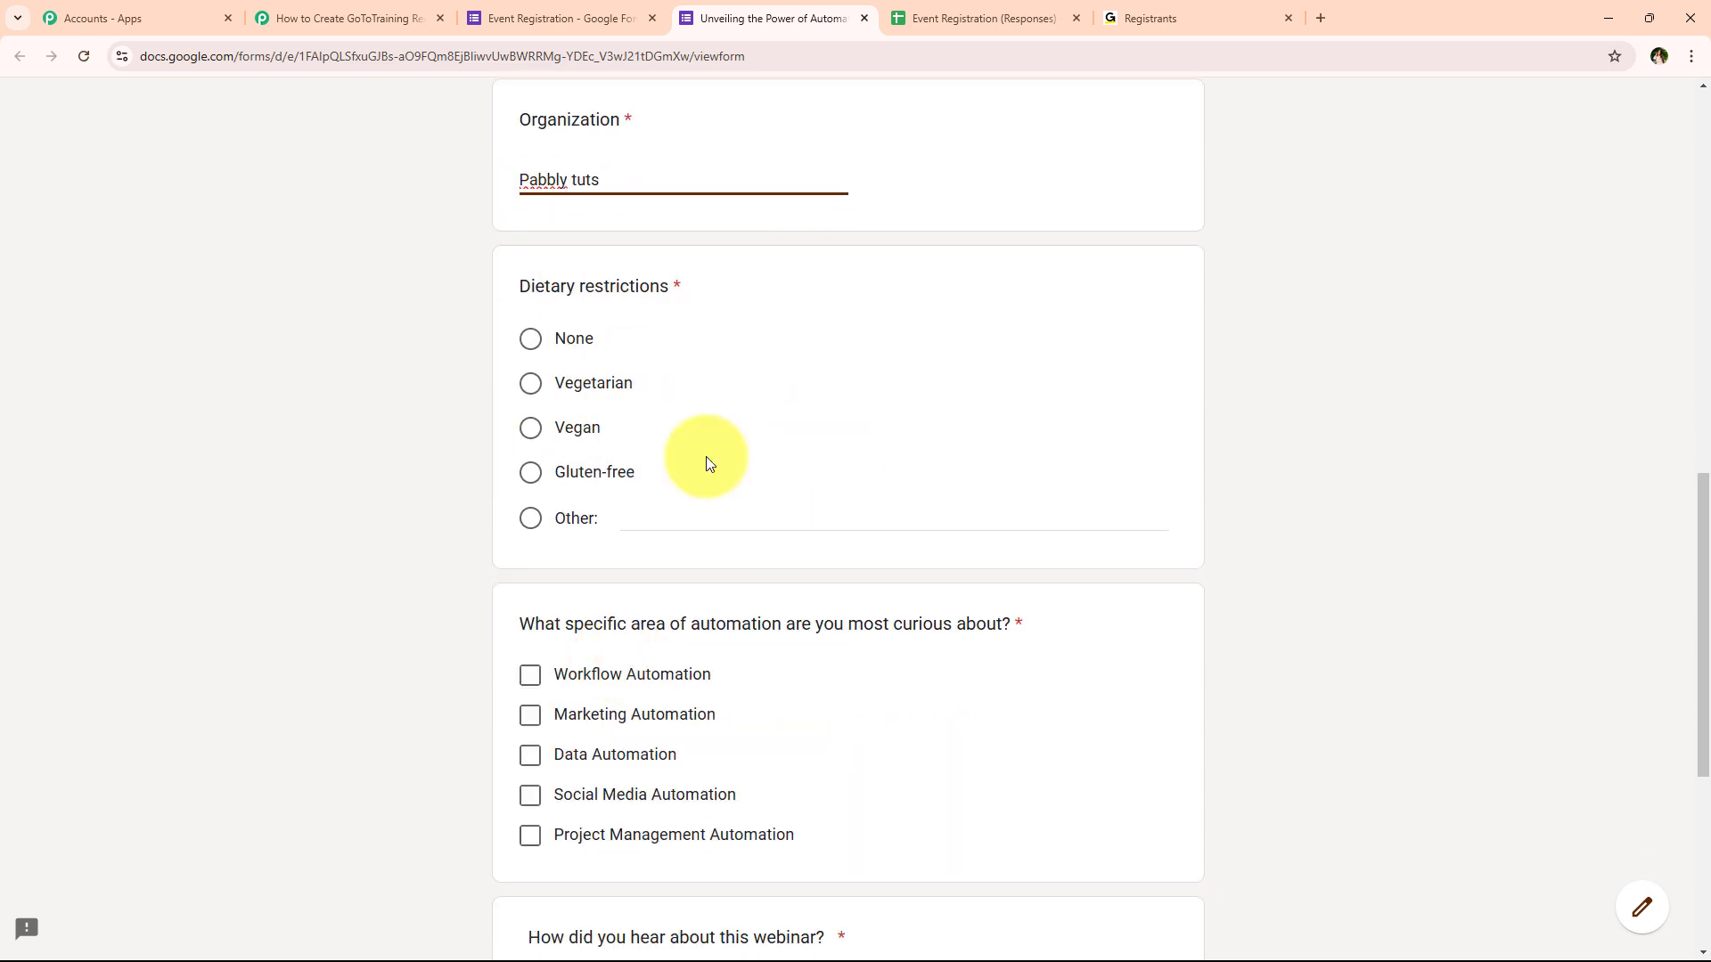
click(529, 347)
scroll(688, 314, down, 3)
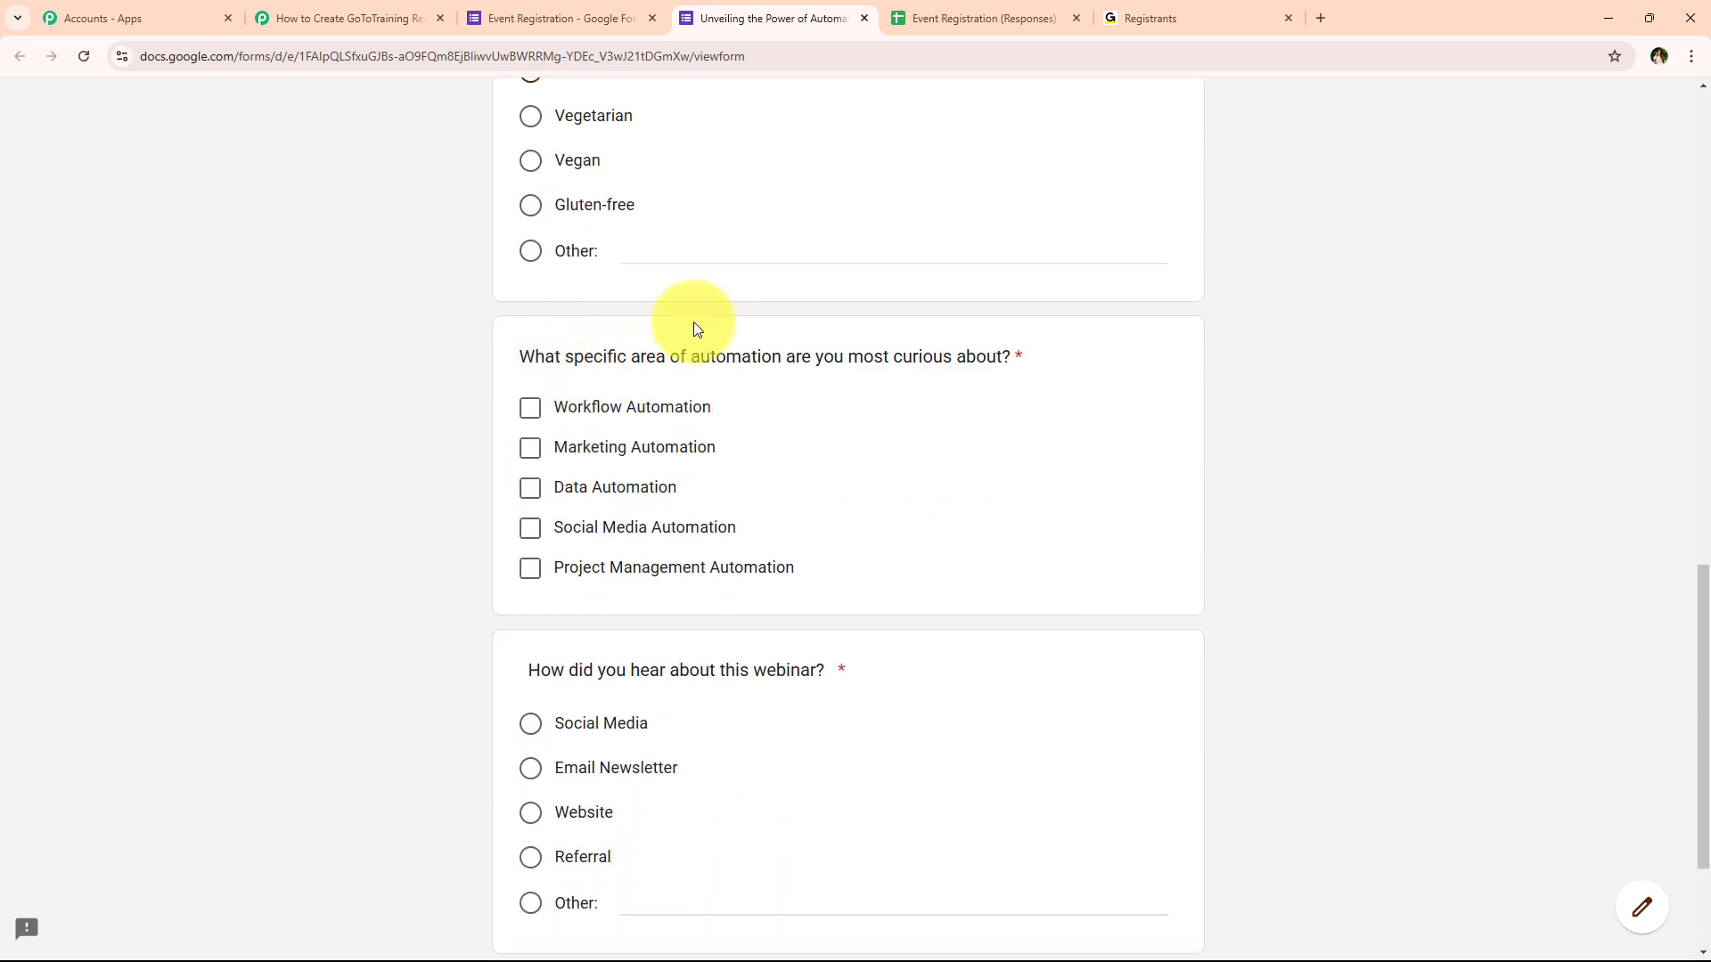
click(574, 446)
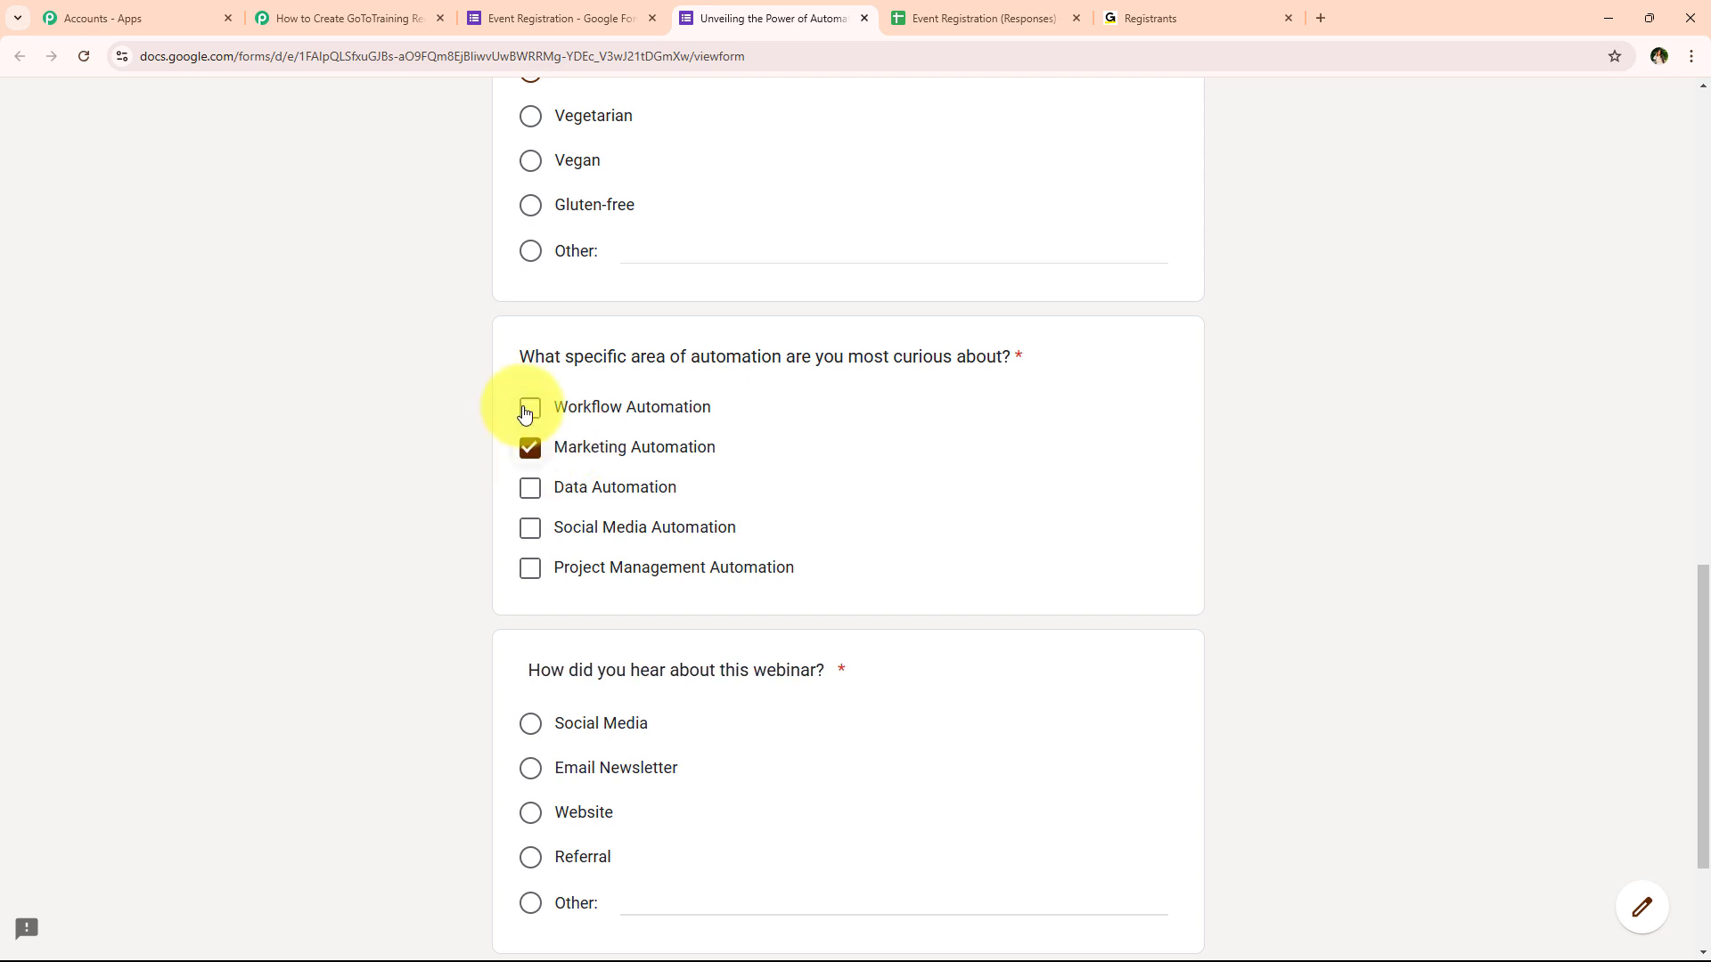
click(529, 409)
scroll(624, 499, down, 3)
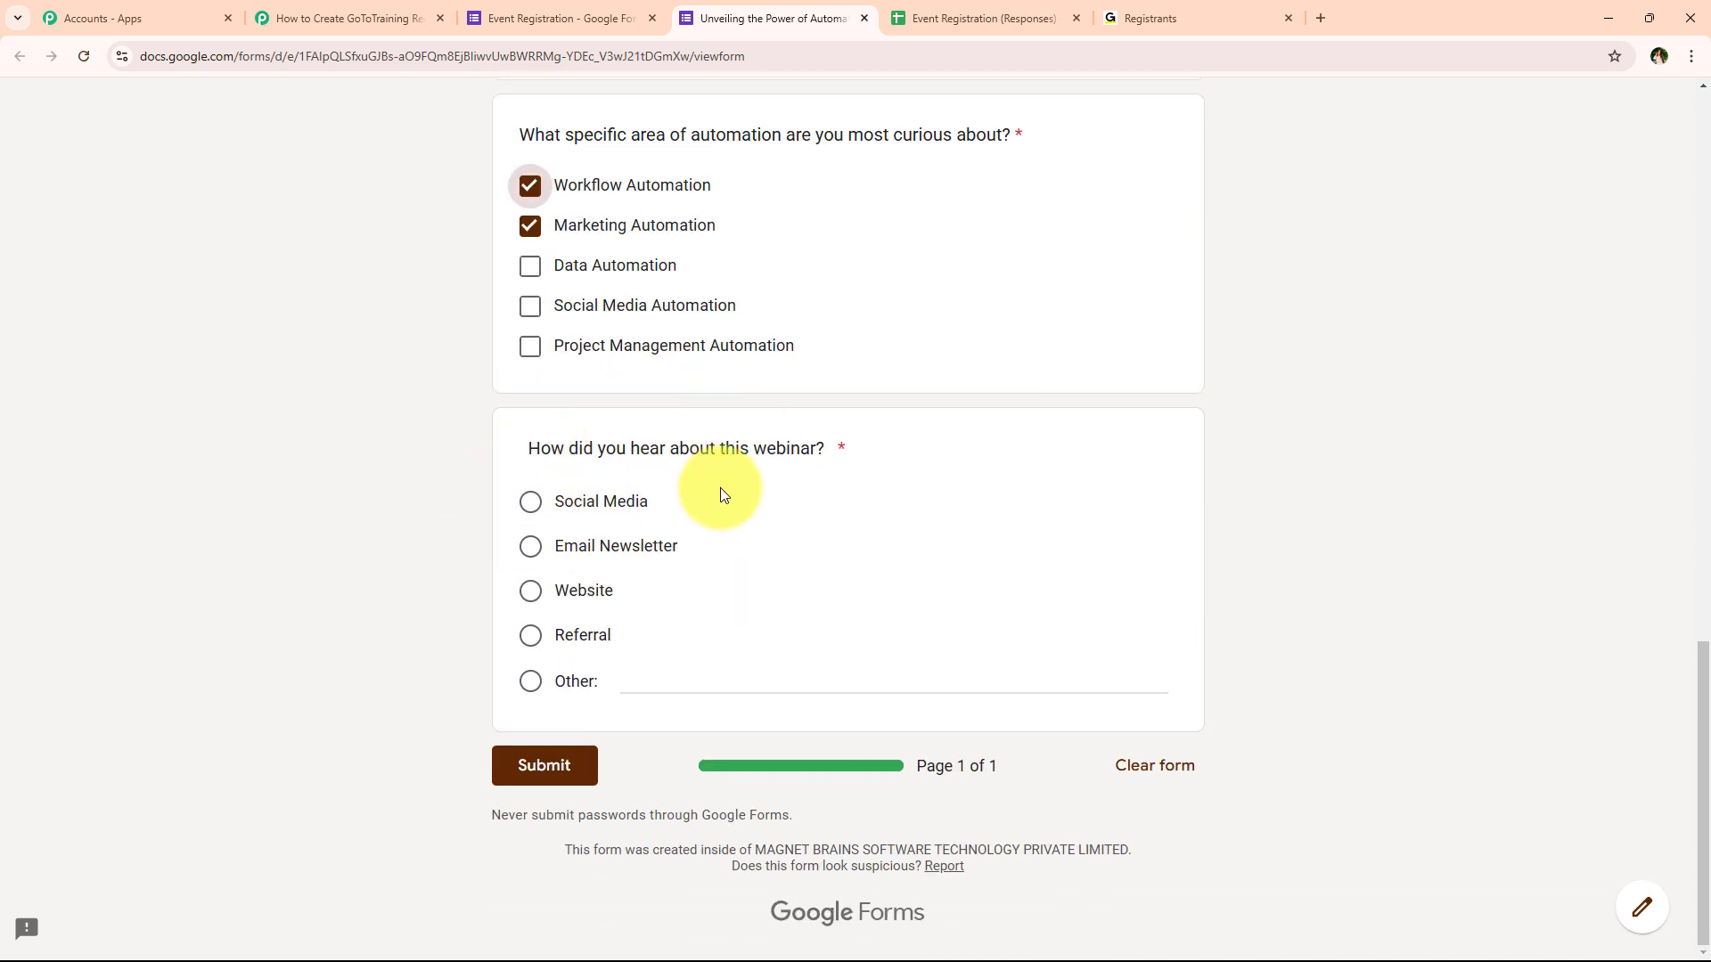
click(529, 503)
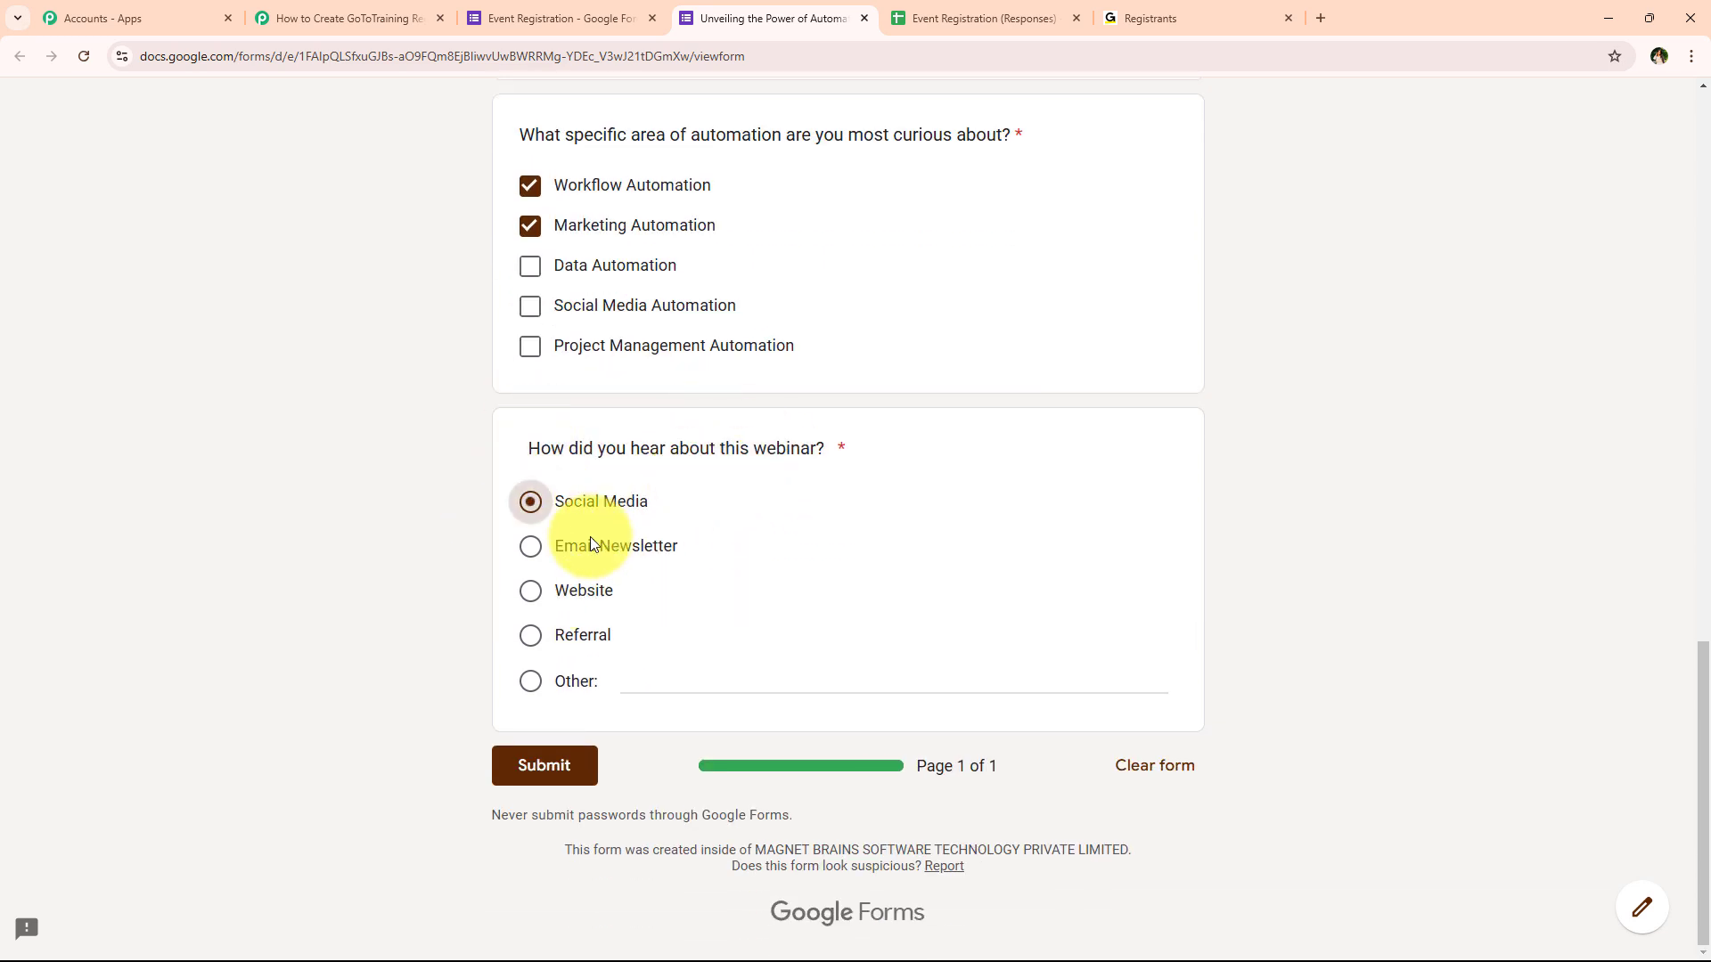
click(557, 774)
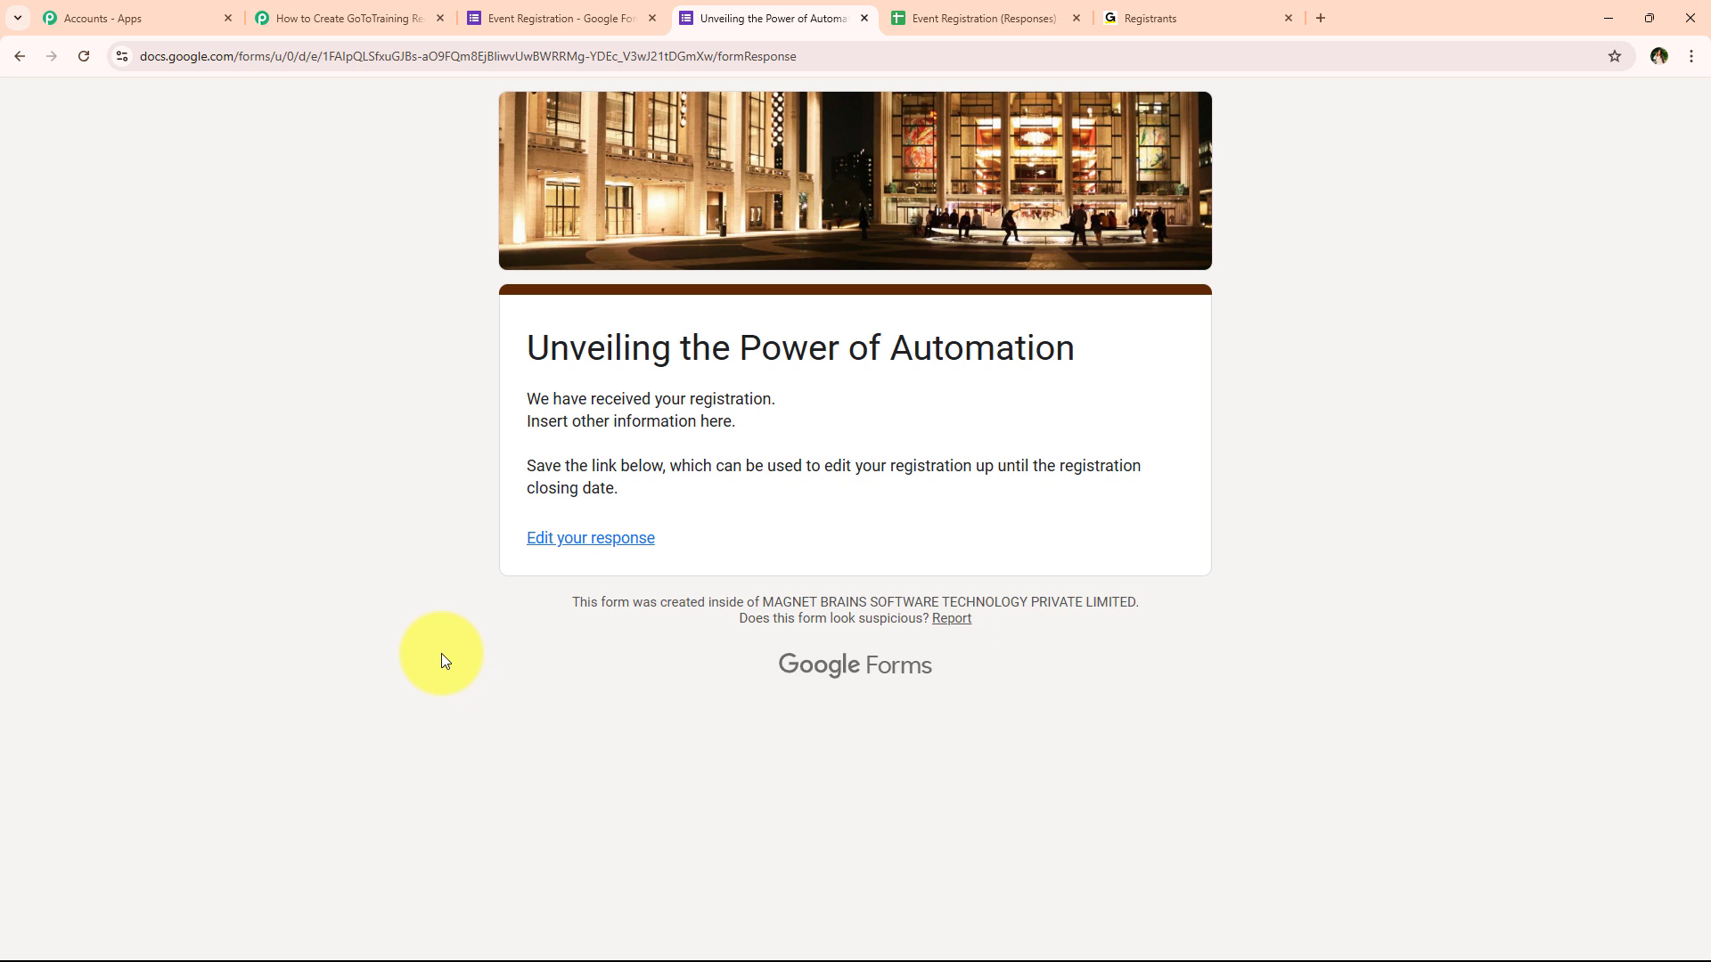
drag(751, 692, 1191, 679)
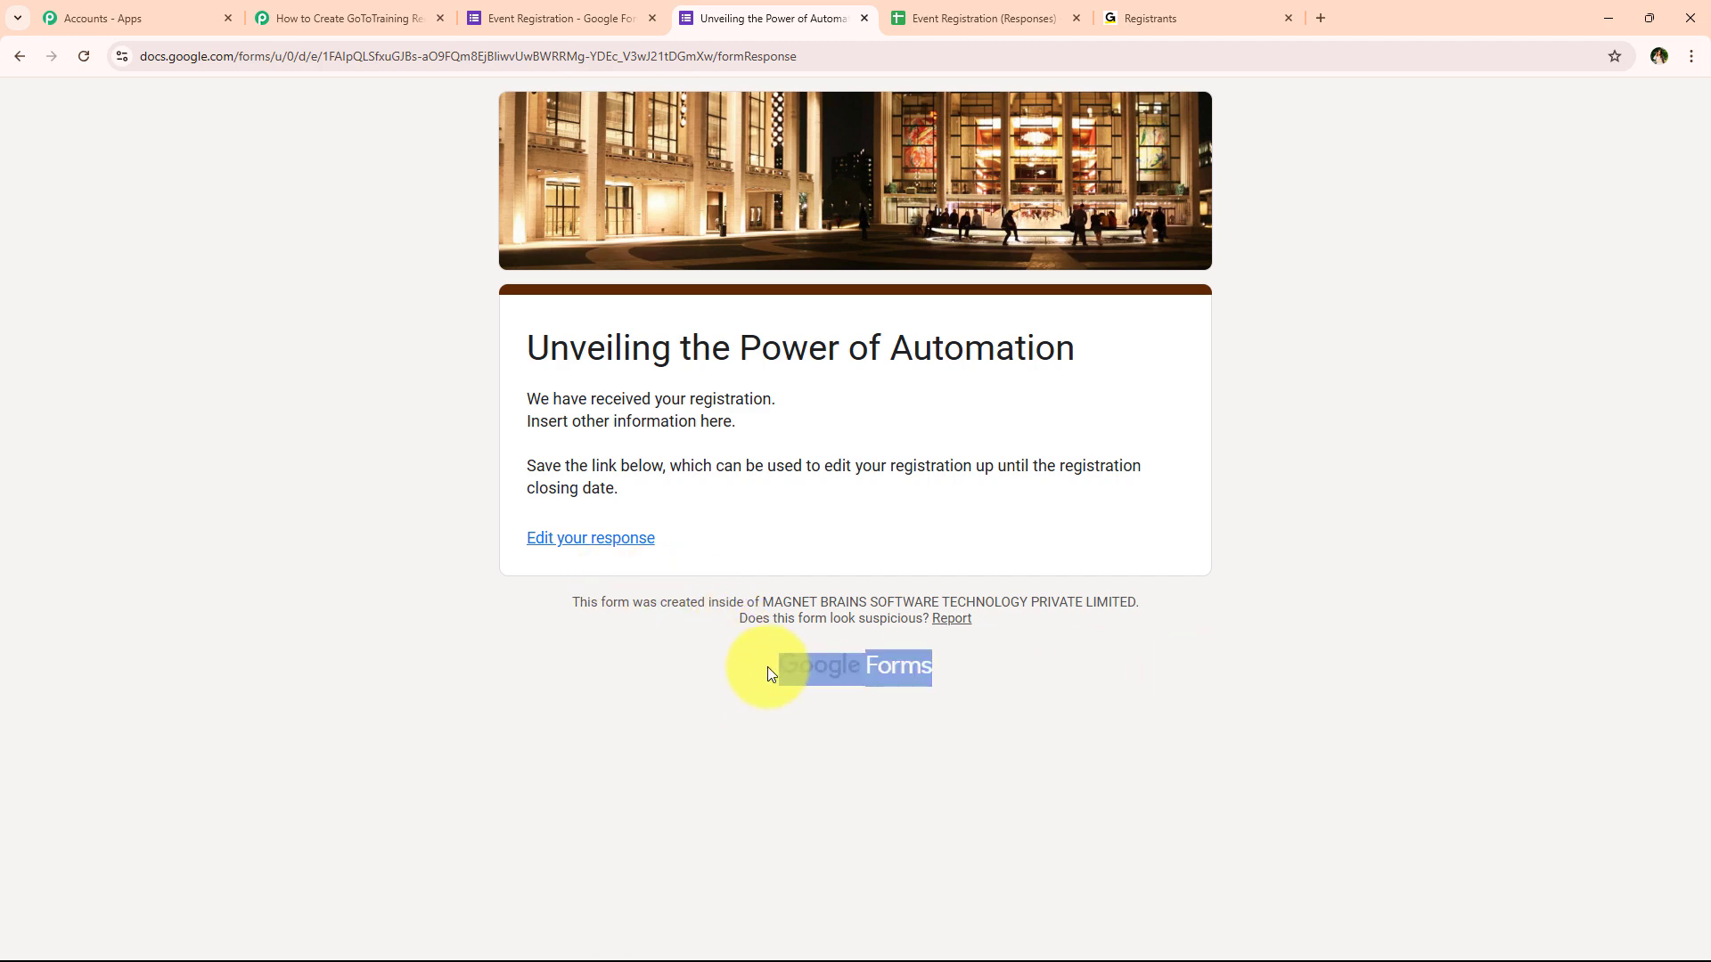
click(714, 670)
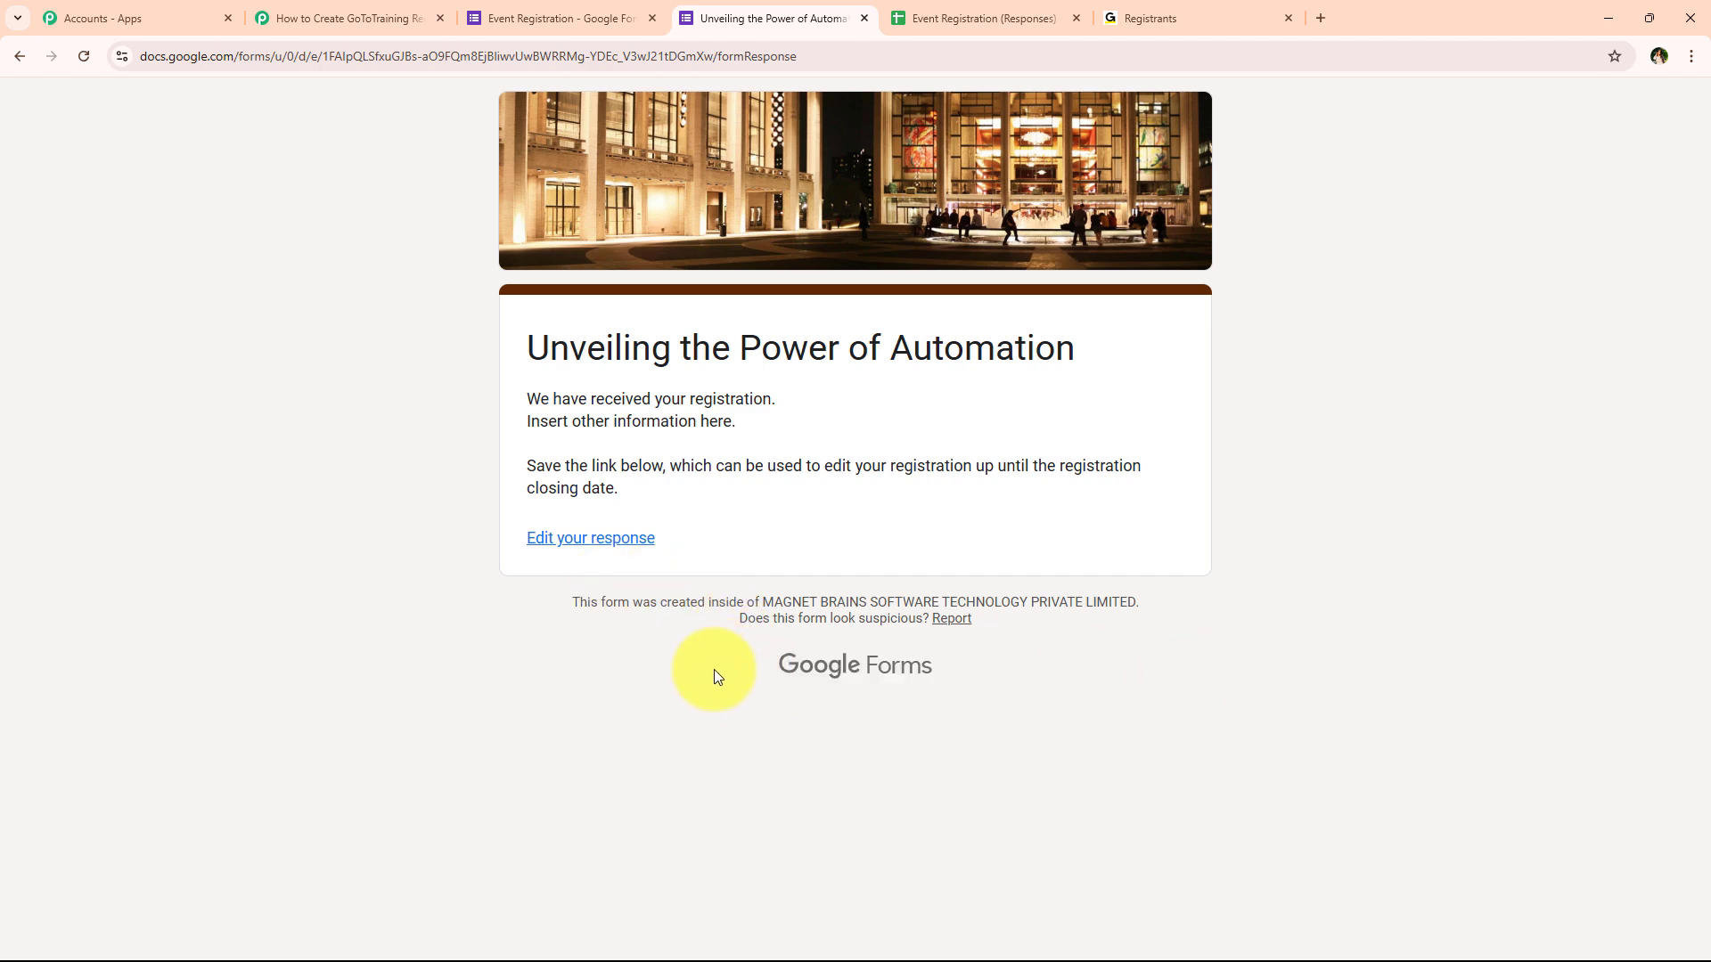
click(397, 18)
scroll(228, 329, down, 5)
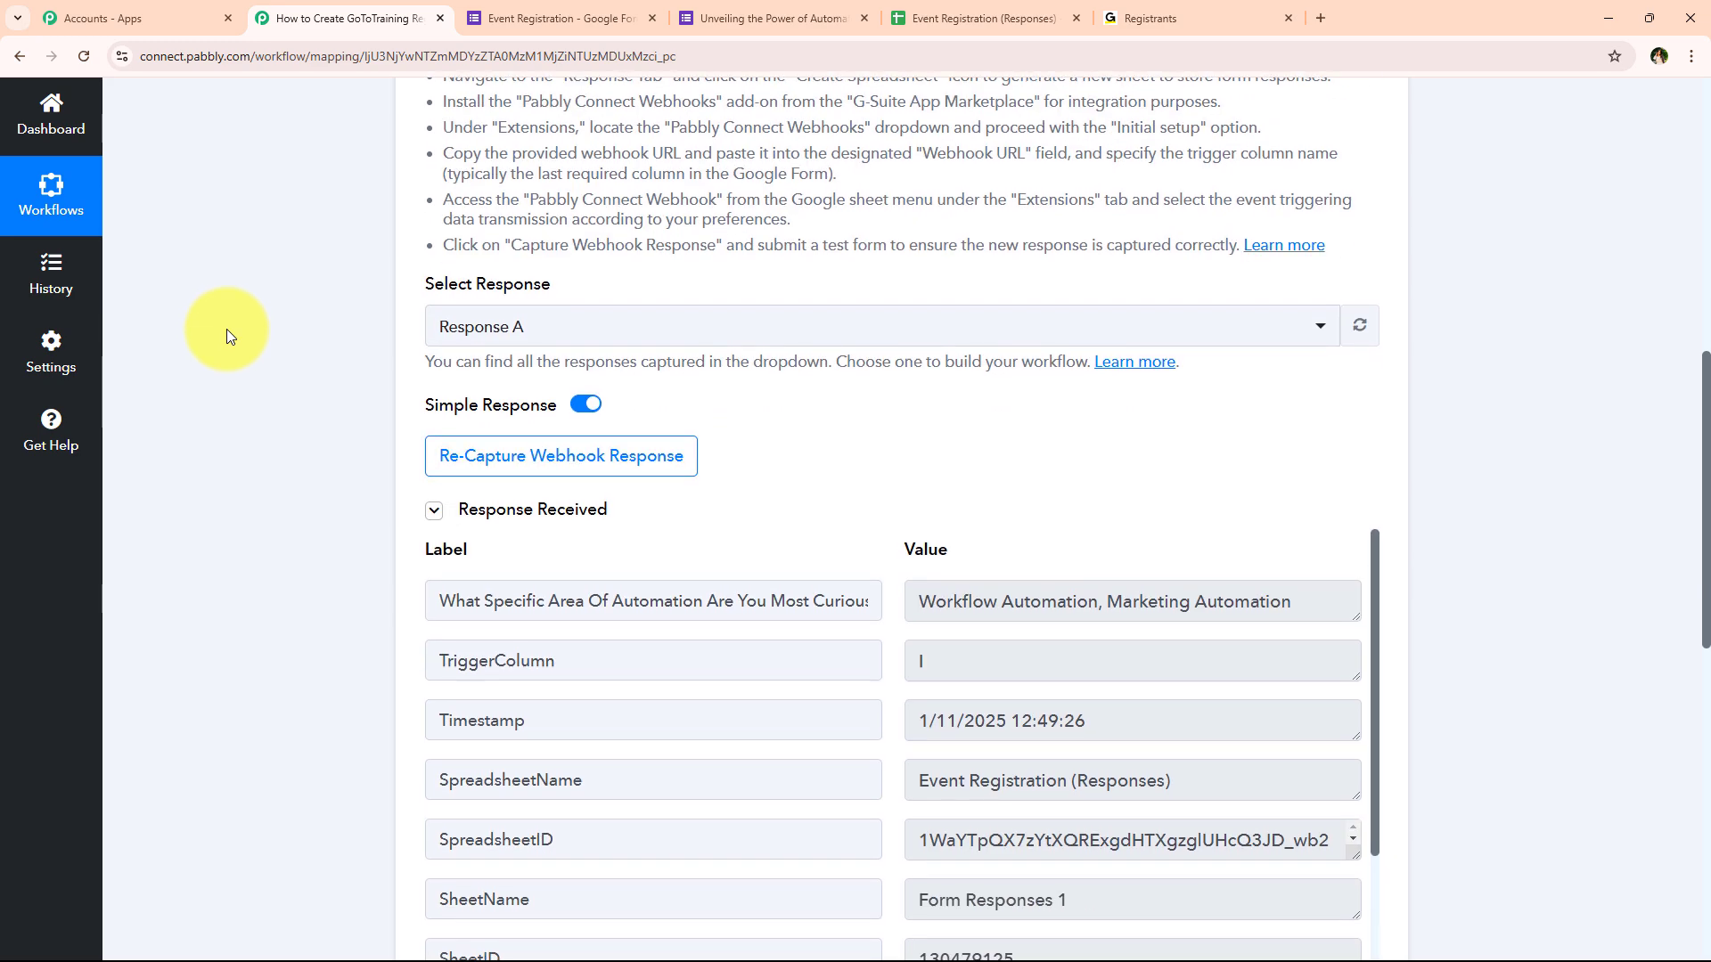
scroll(809, 538, down, 3)
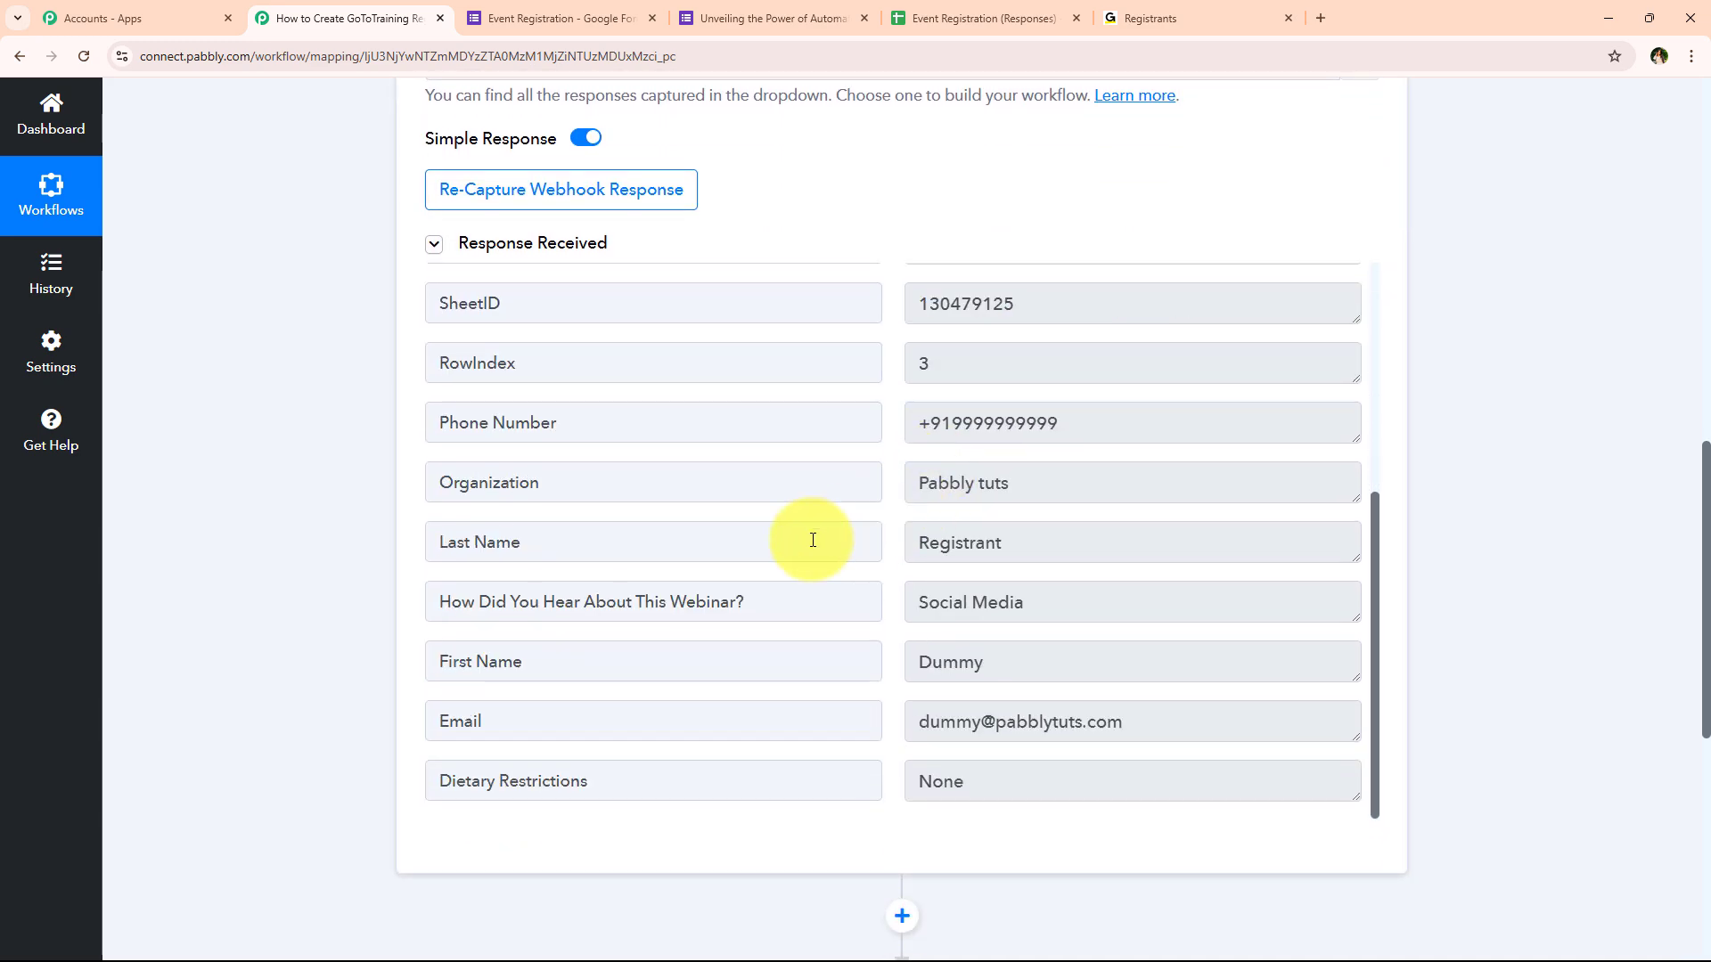
scroll(755, 540, up, 5)
scroll(755, 540, down, 5)
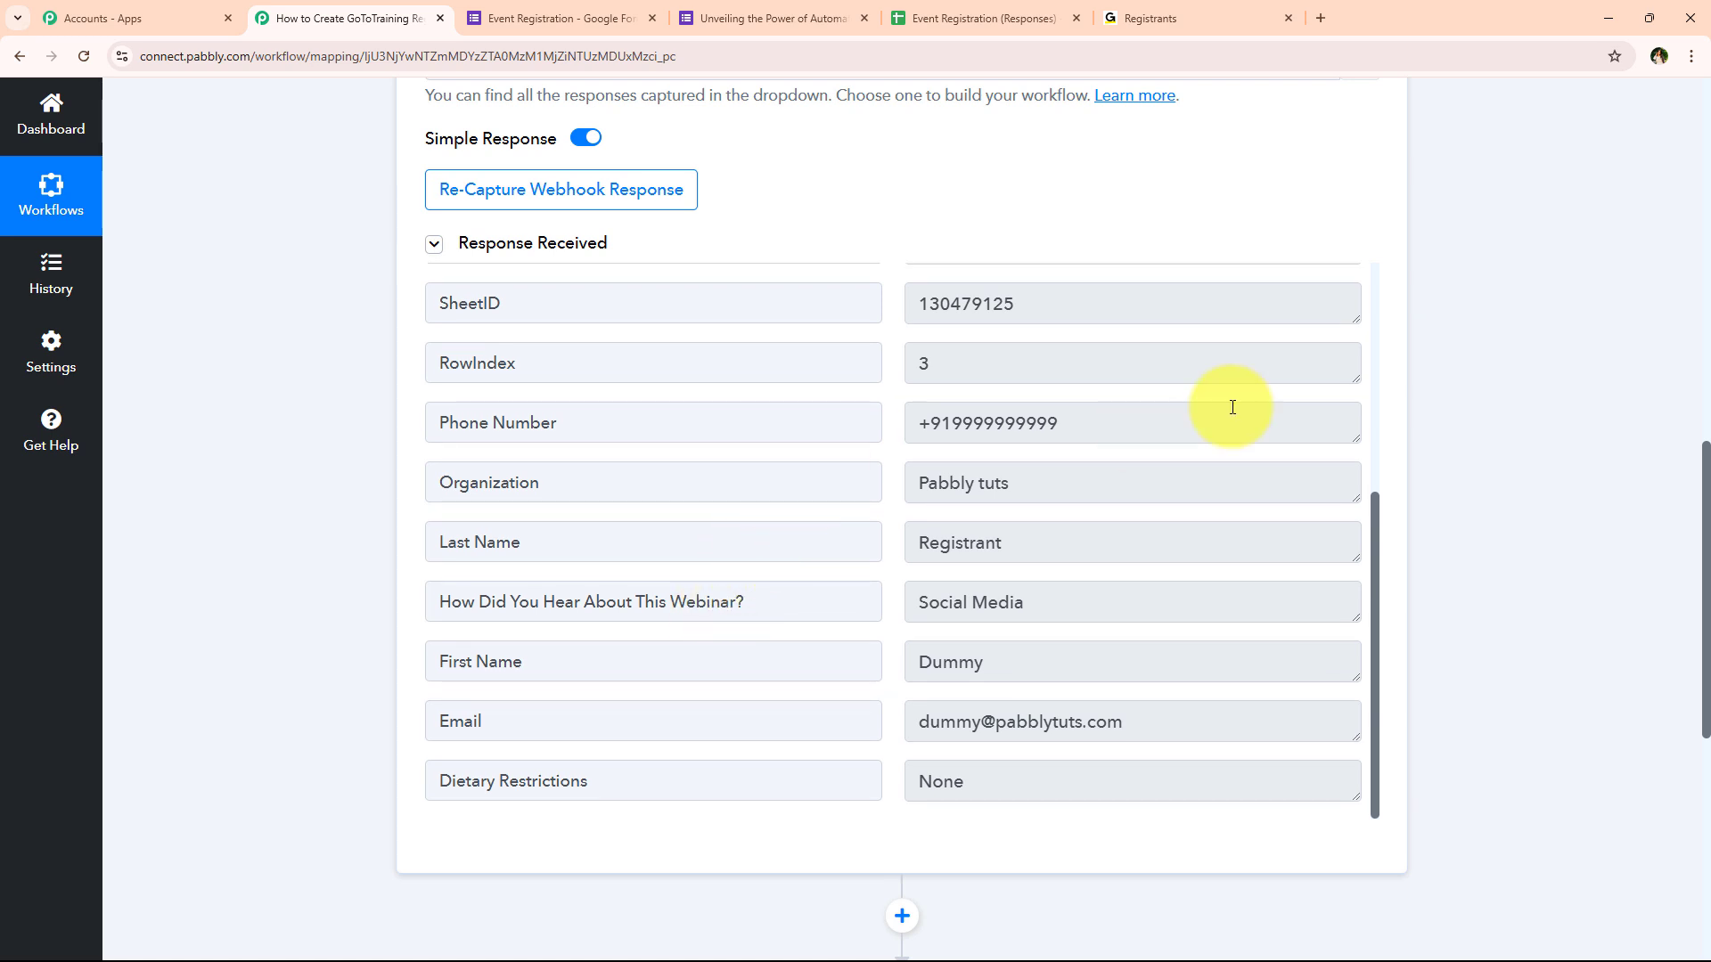
click(1025, 428)
click(1114, 486)
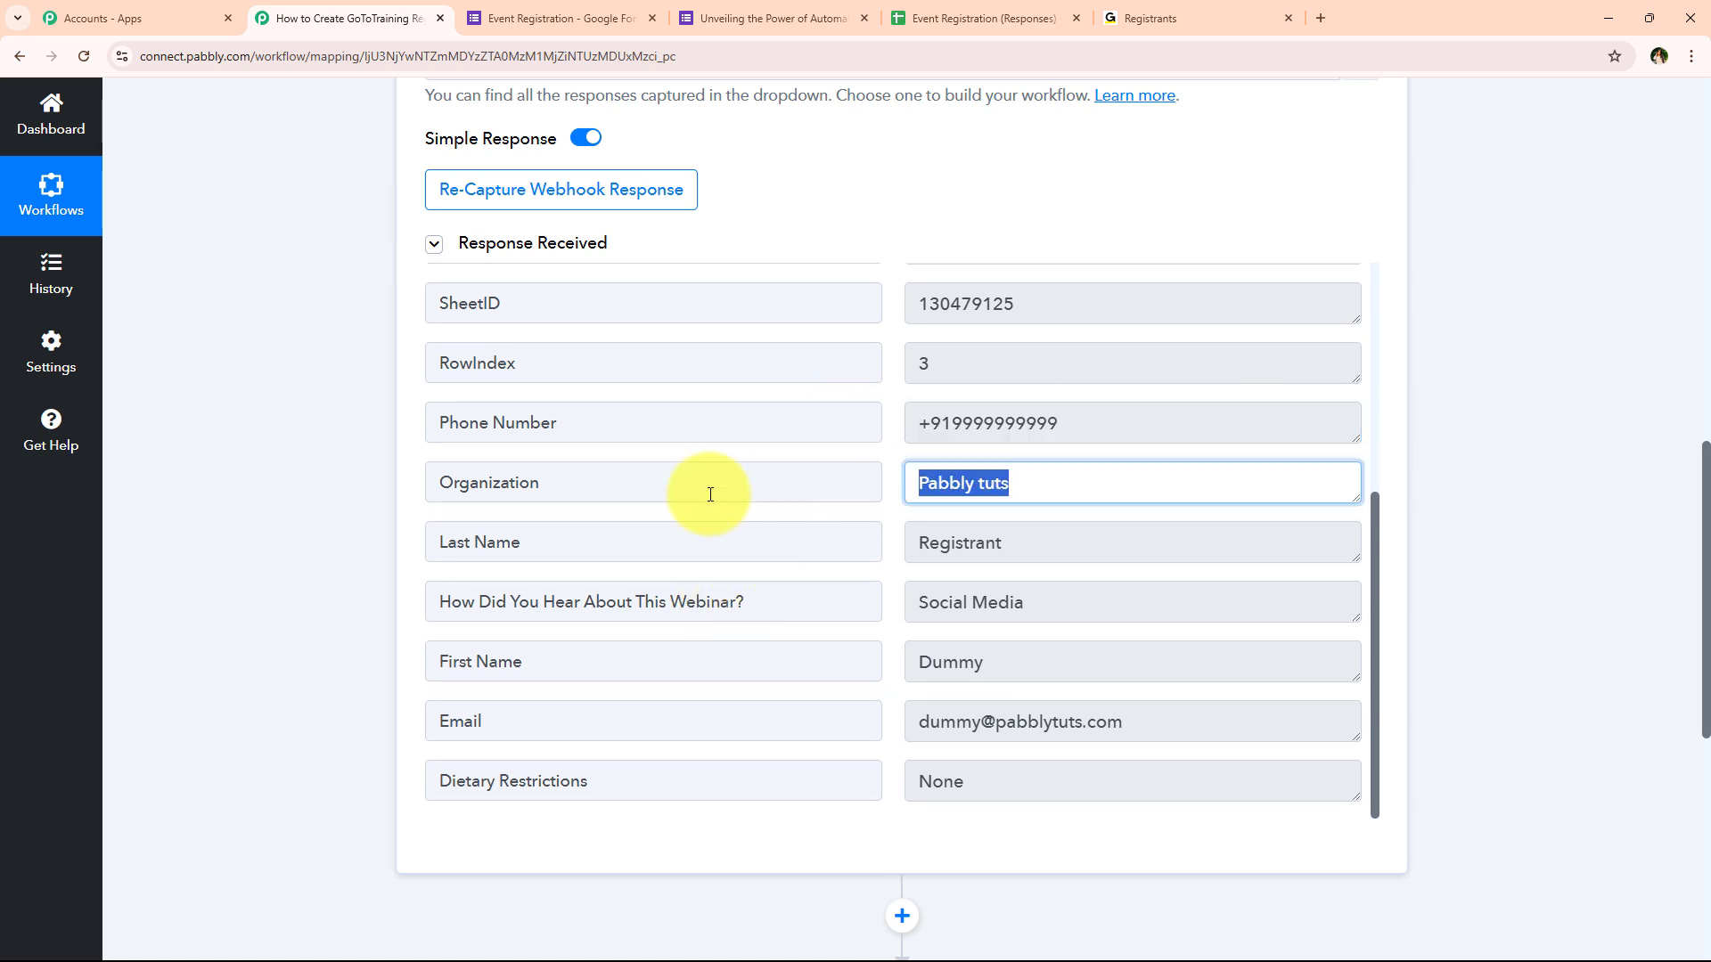
click(1137, 571)
click(985, 660)
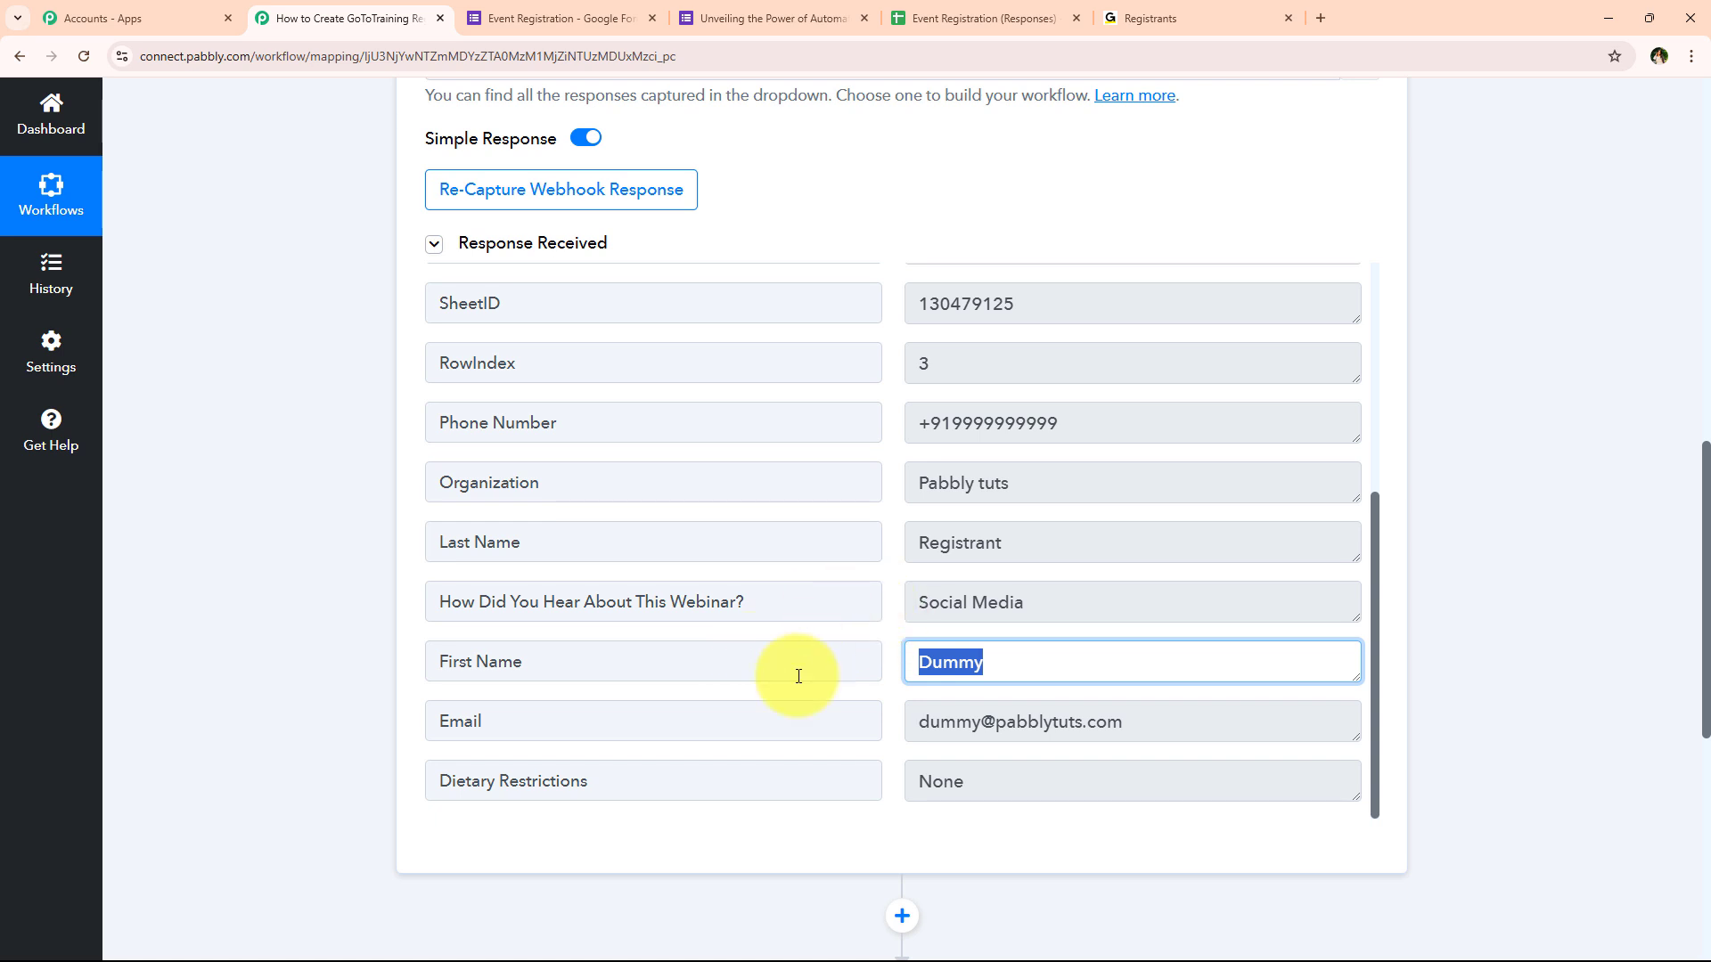
click(1025, 599)
scroll(752, 575, down, 3)
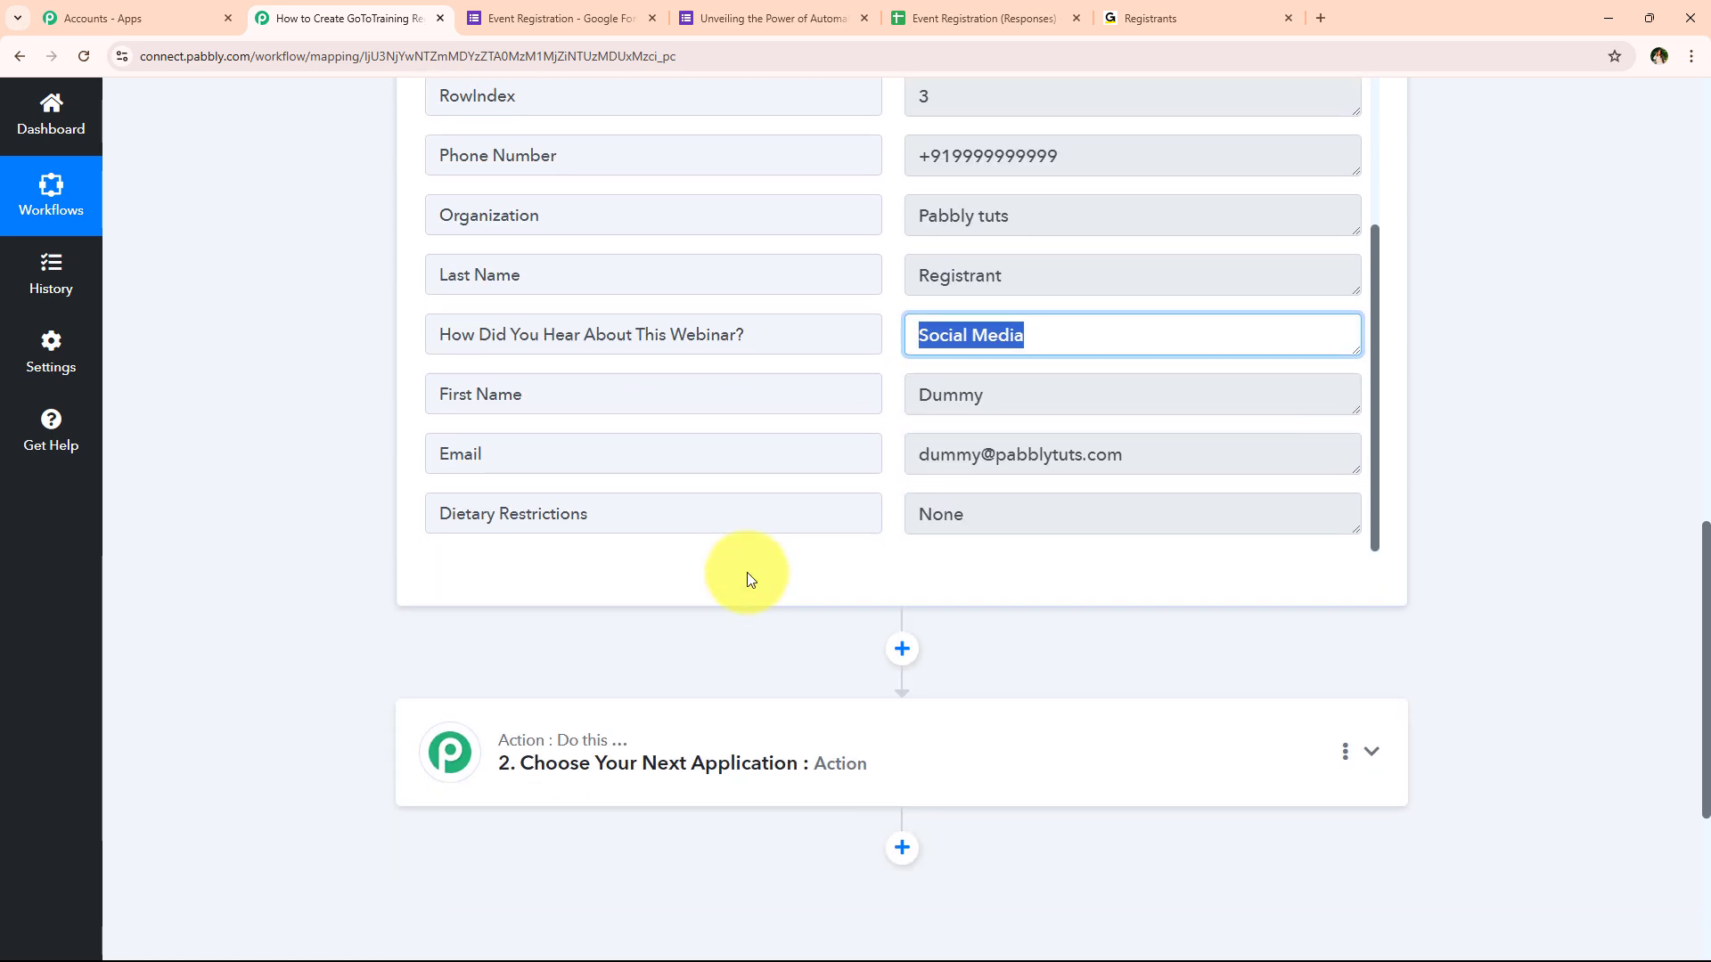
click(1176, 463)
click(926, 522)
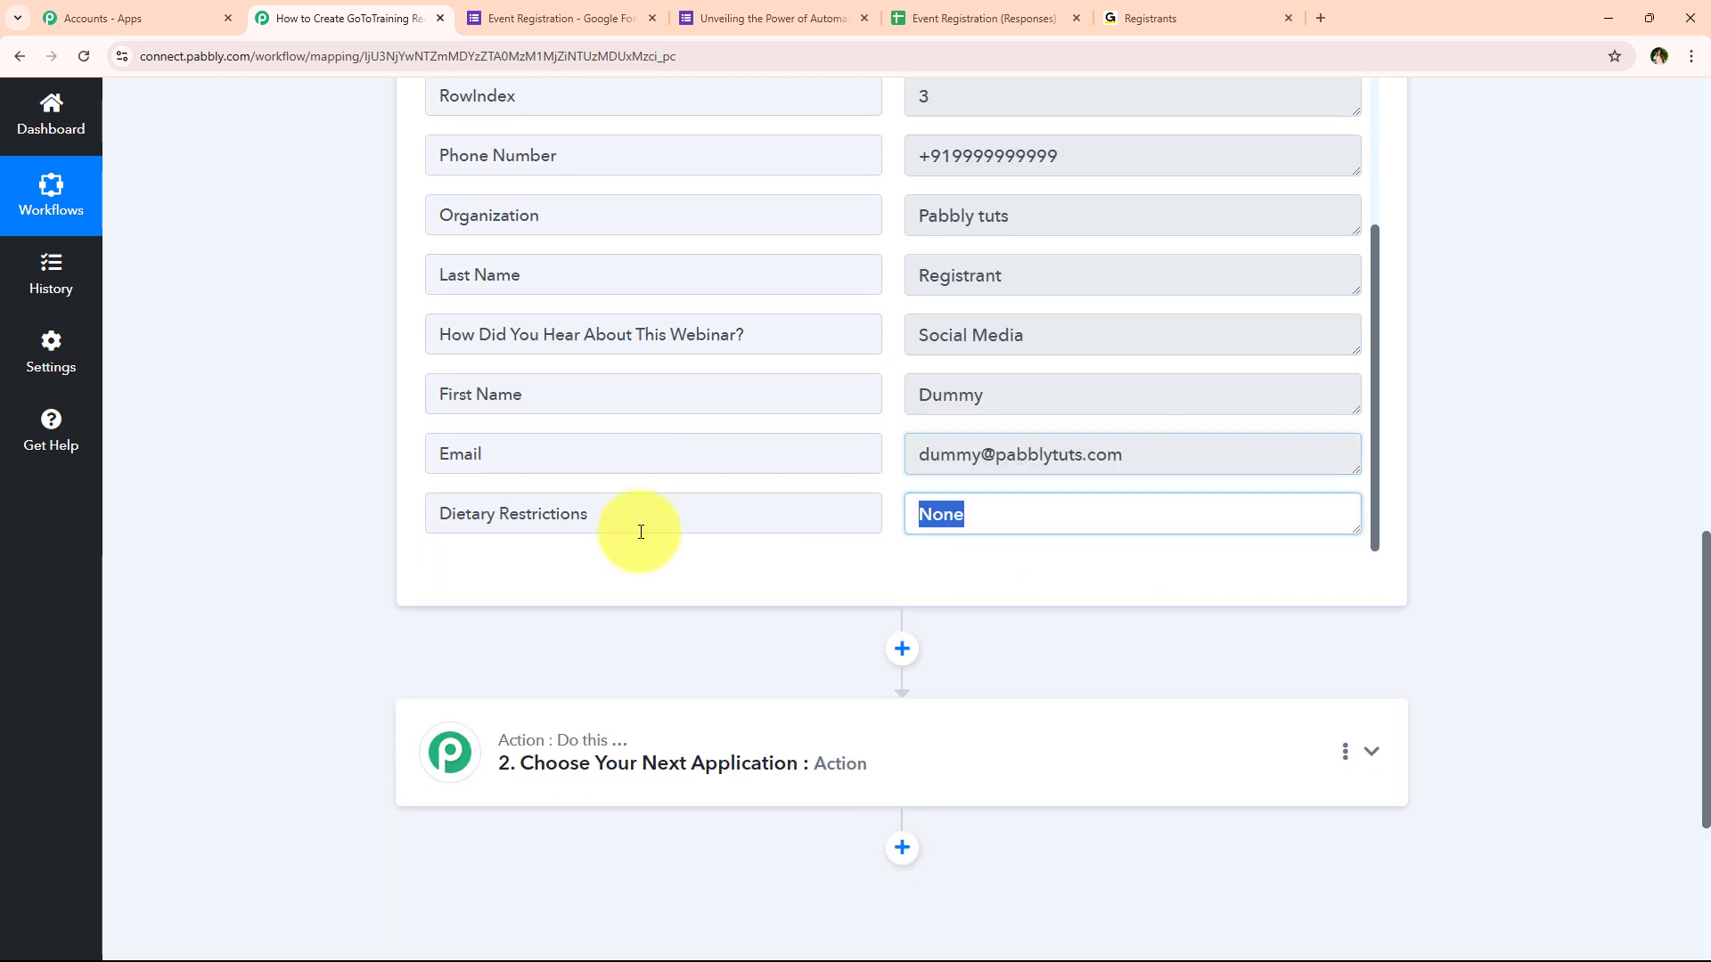
click(296, 607)
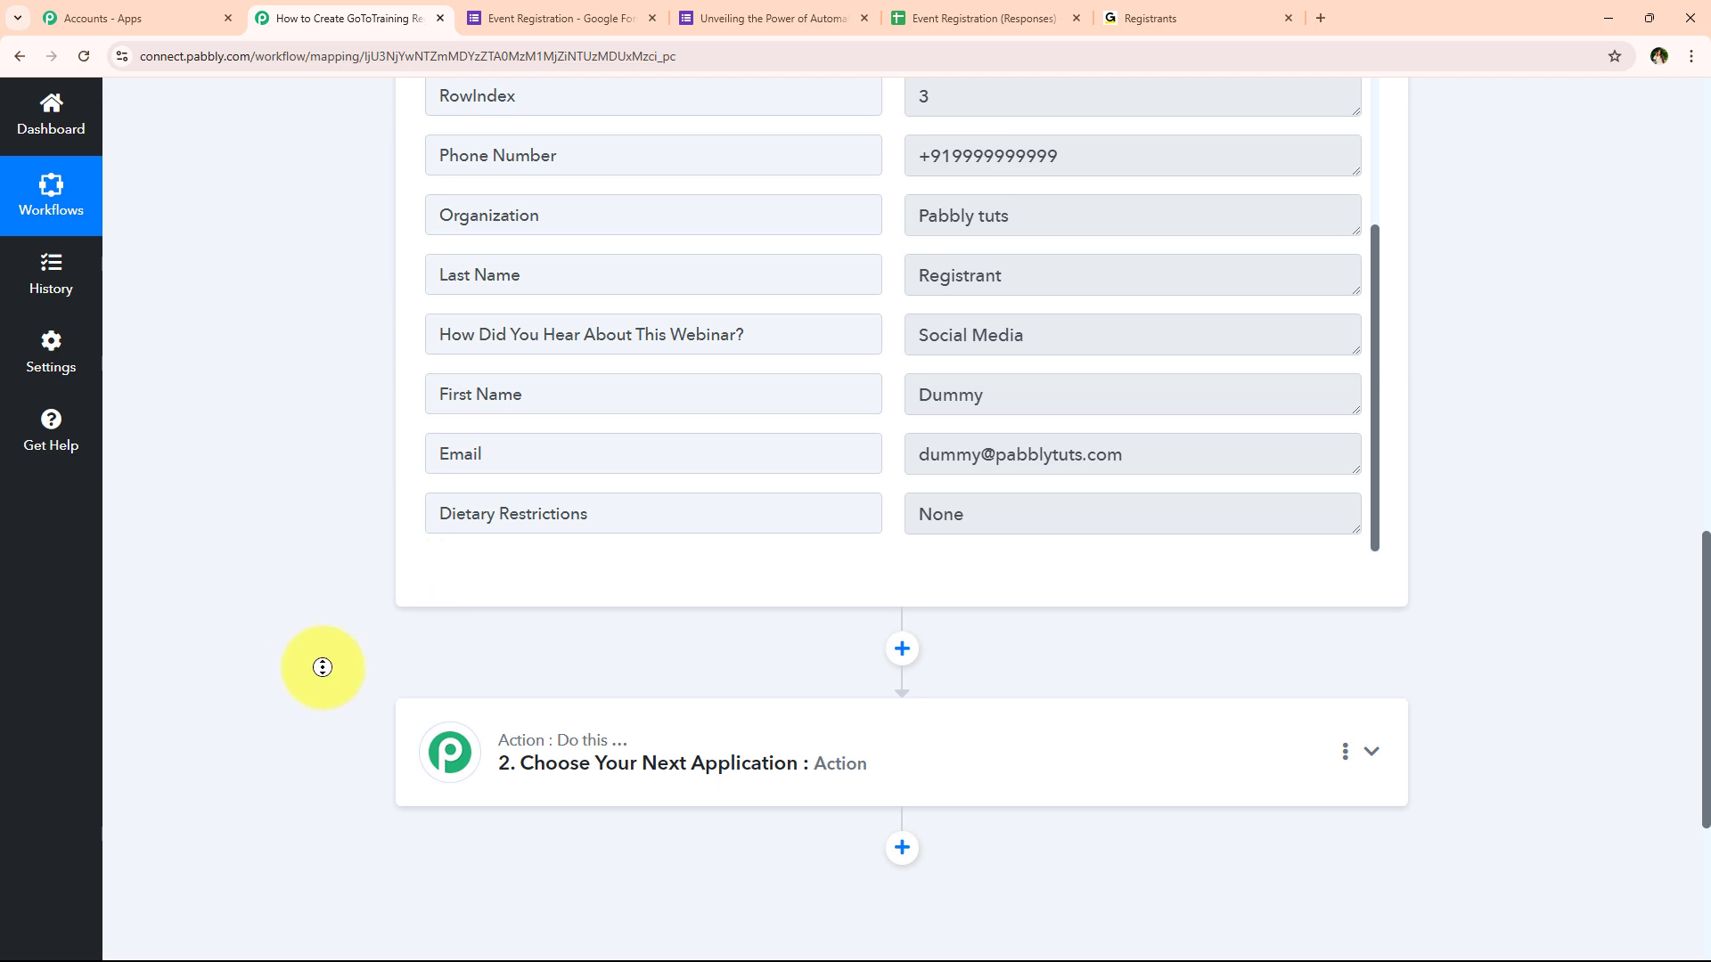
scroll(322, 667, up, 15)
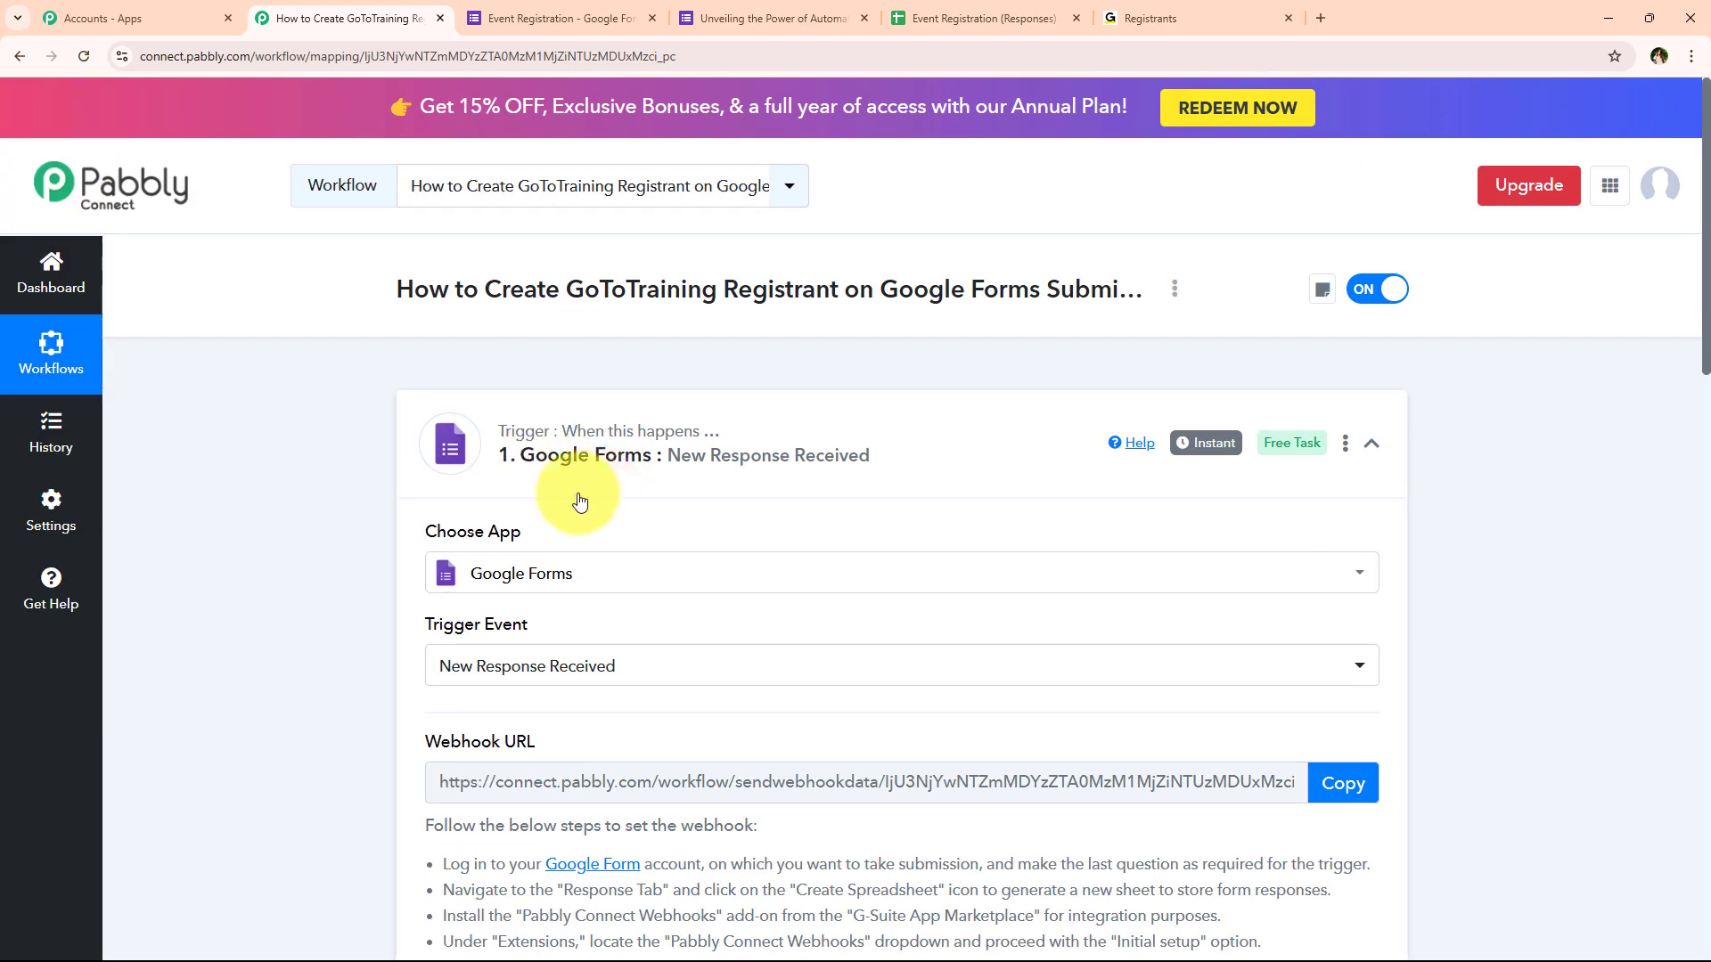
Set the action step to GoToTraining with the Create Registrant event
click(692, 454)
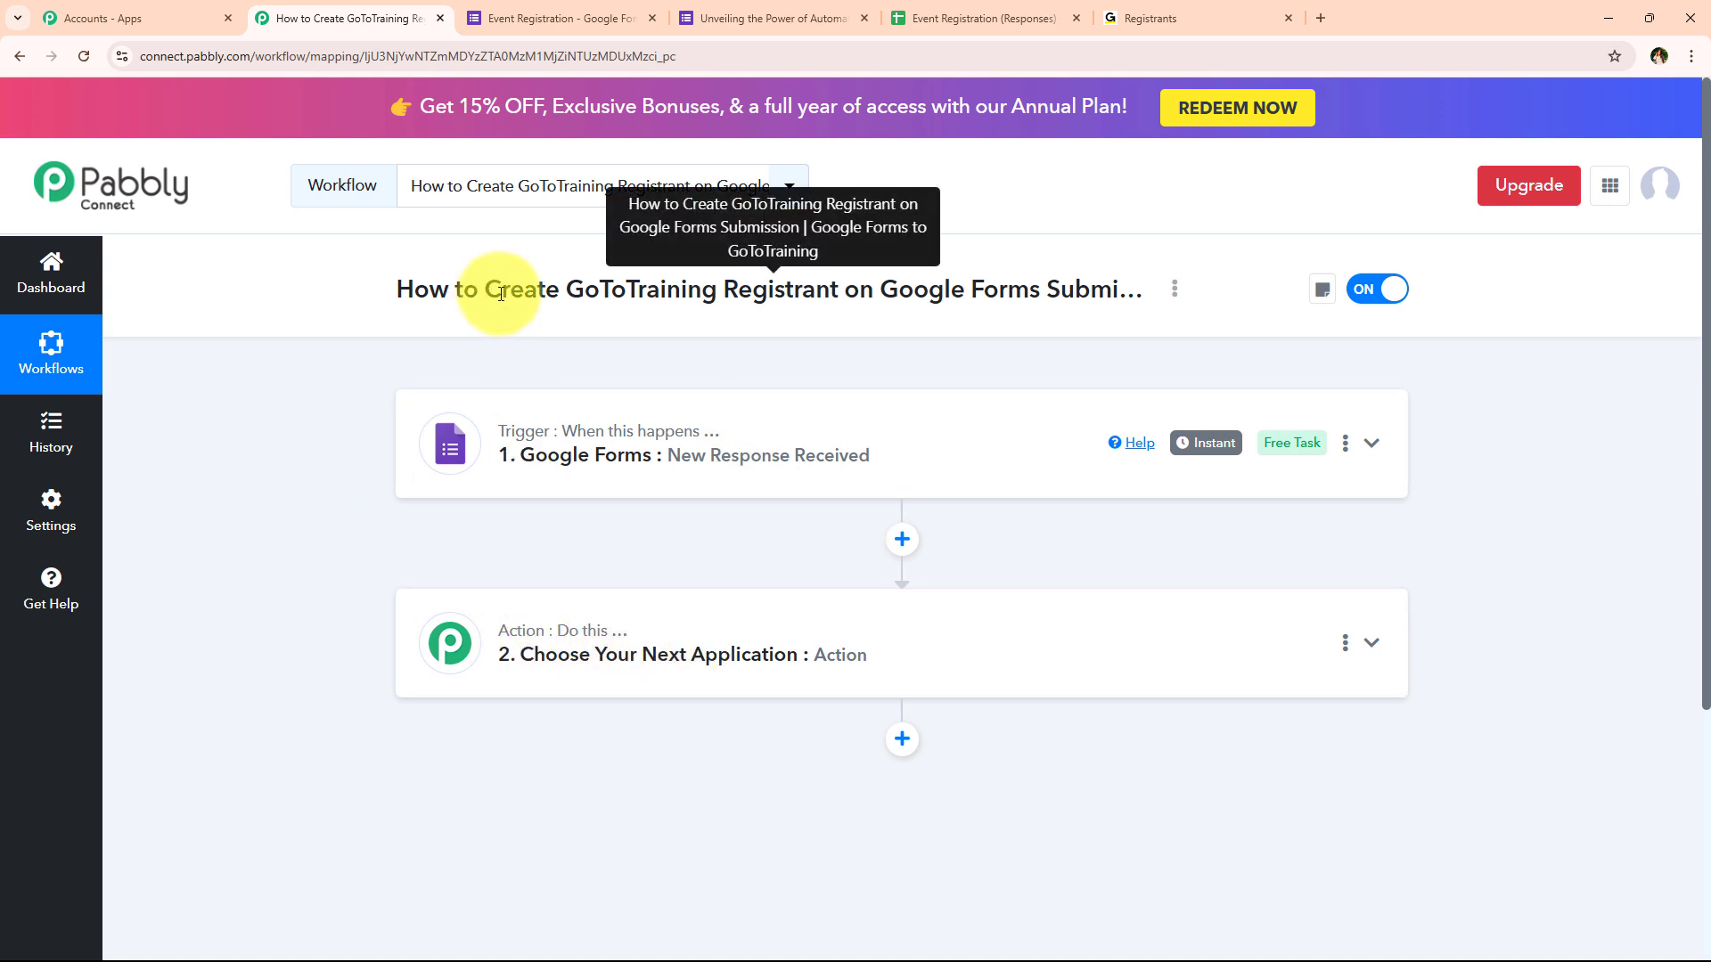
drag(487, 292, 1134, 291)
click(553, 668)
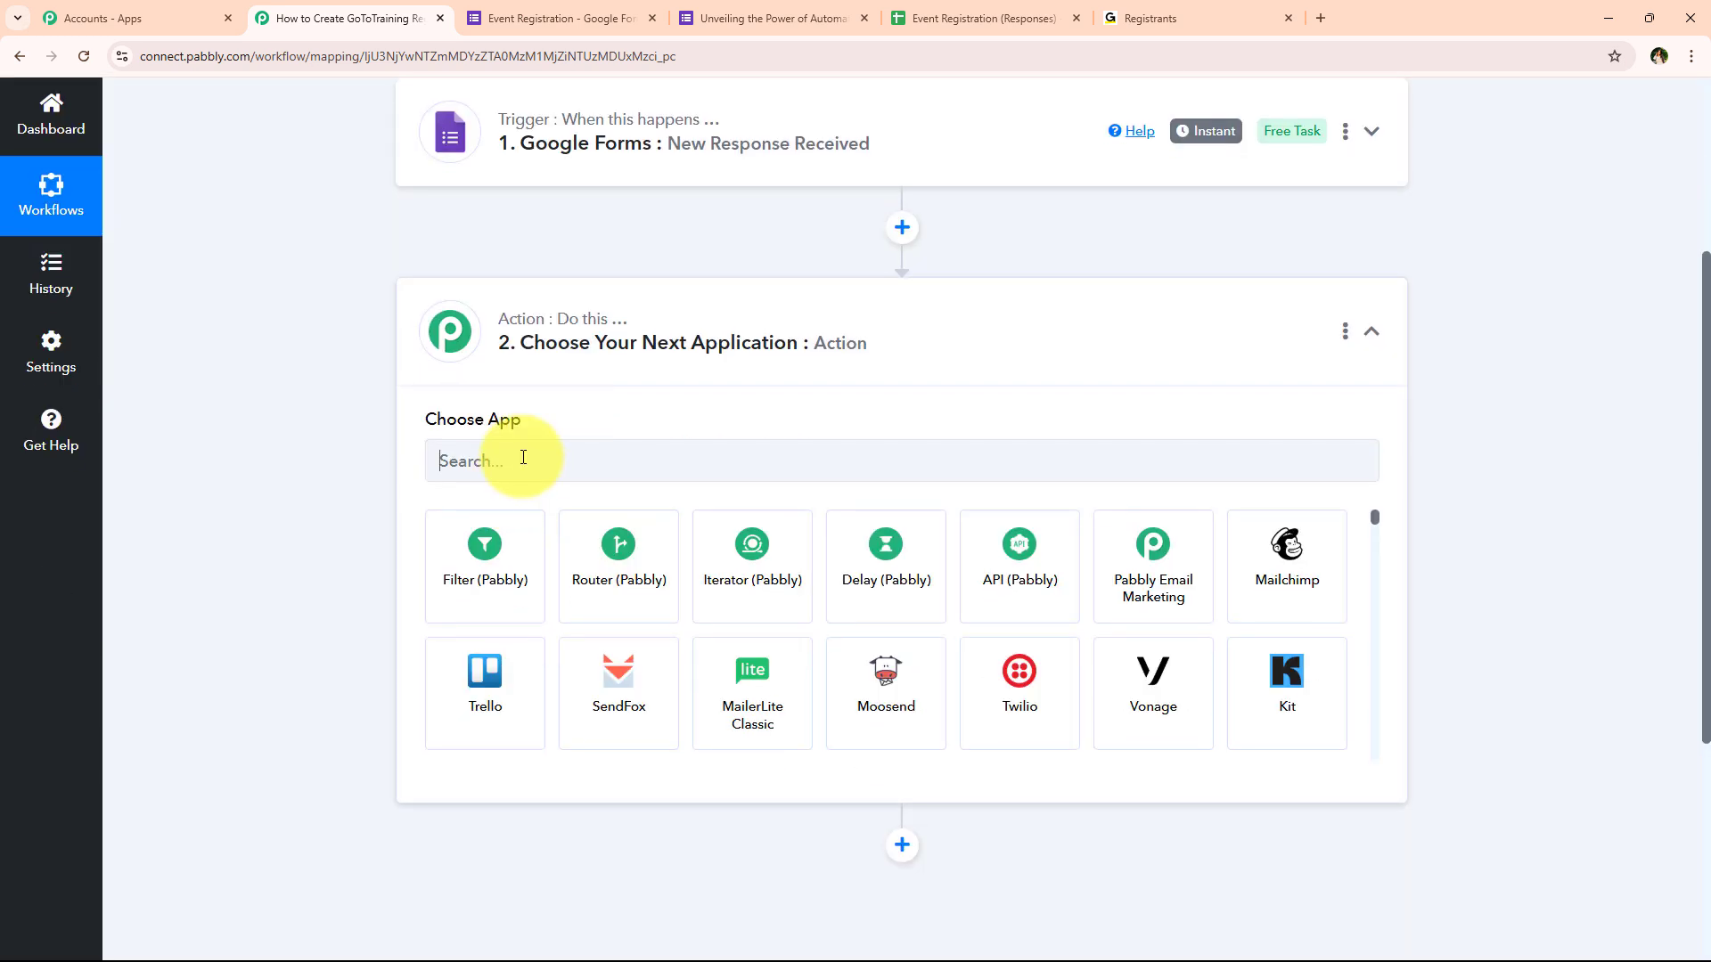
click(523, 458)
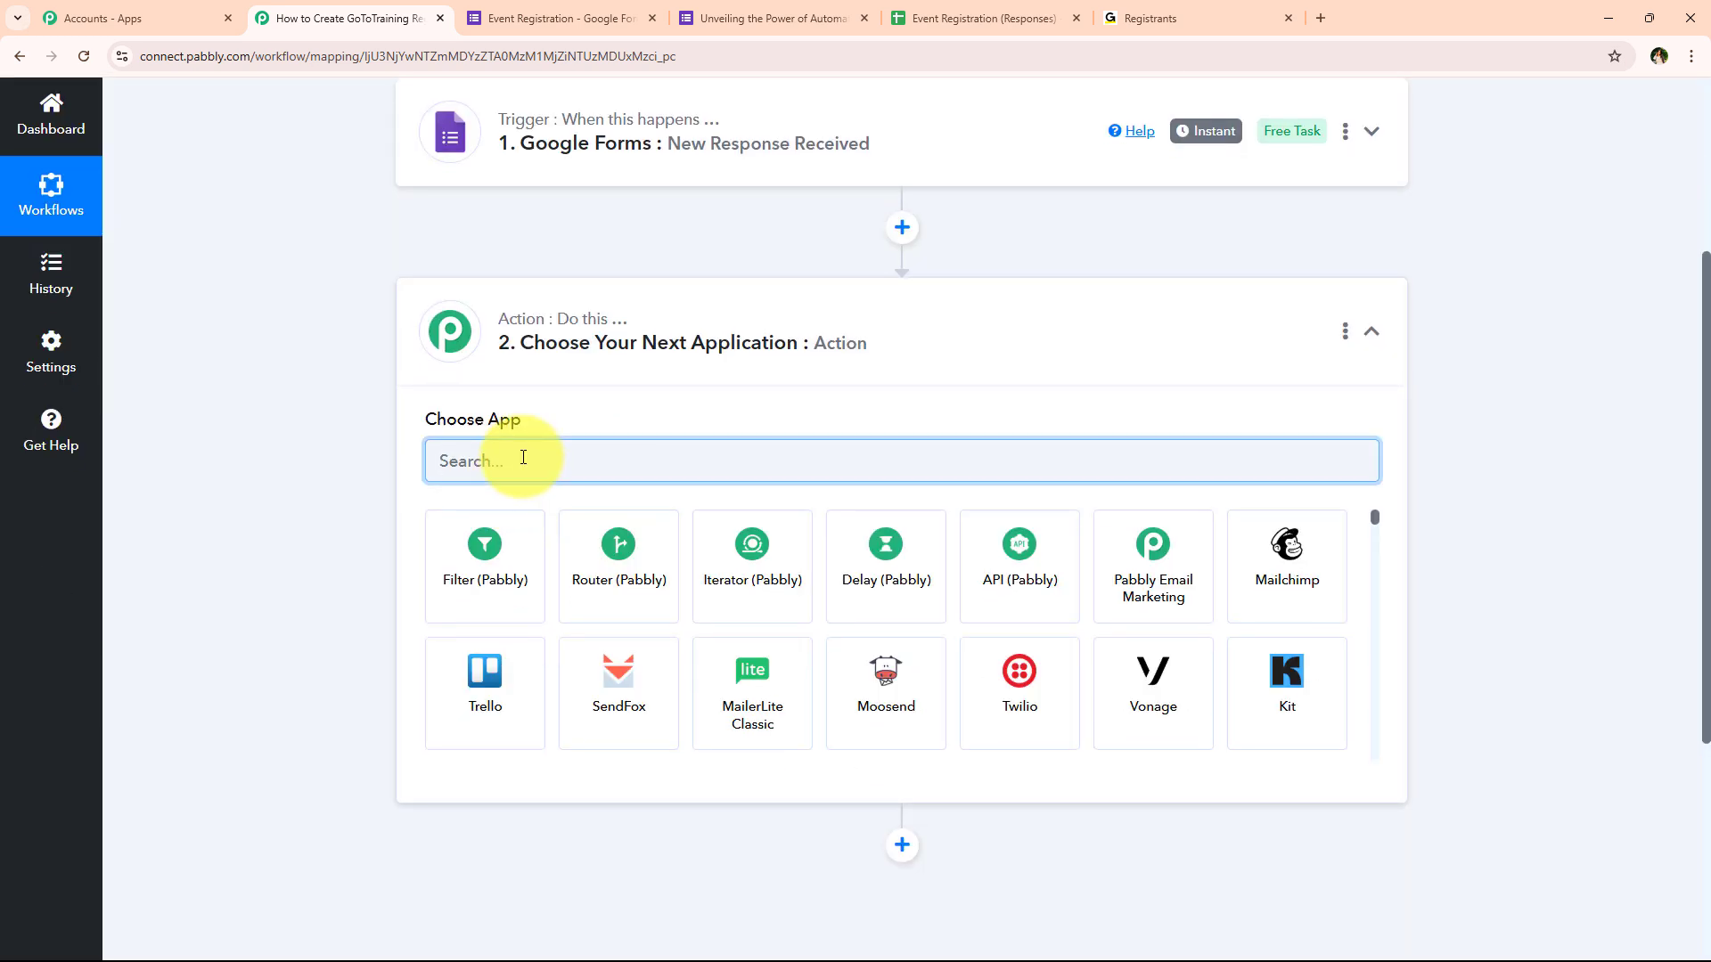
text(GoT)
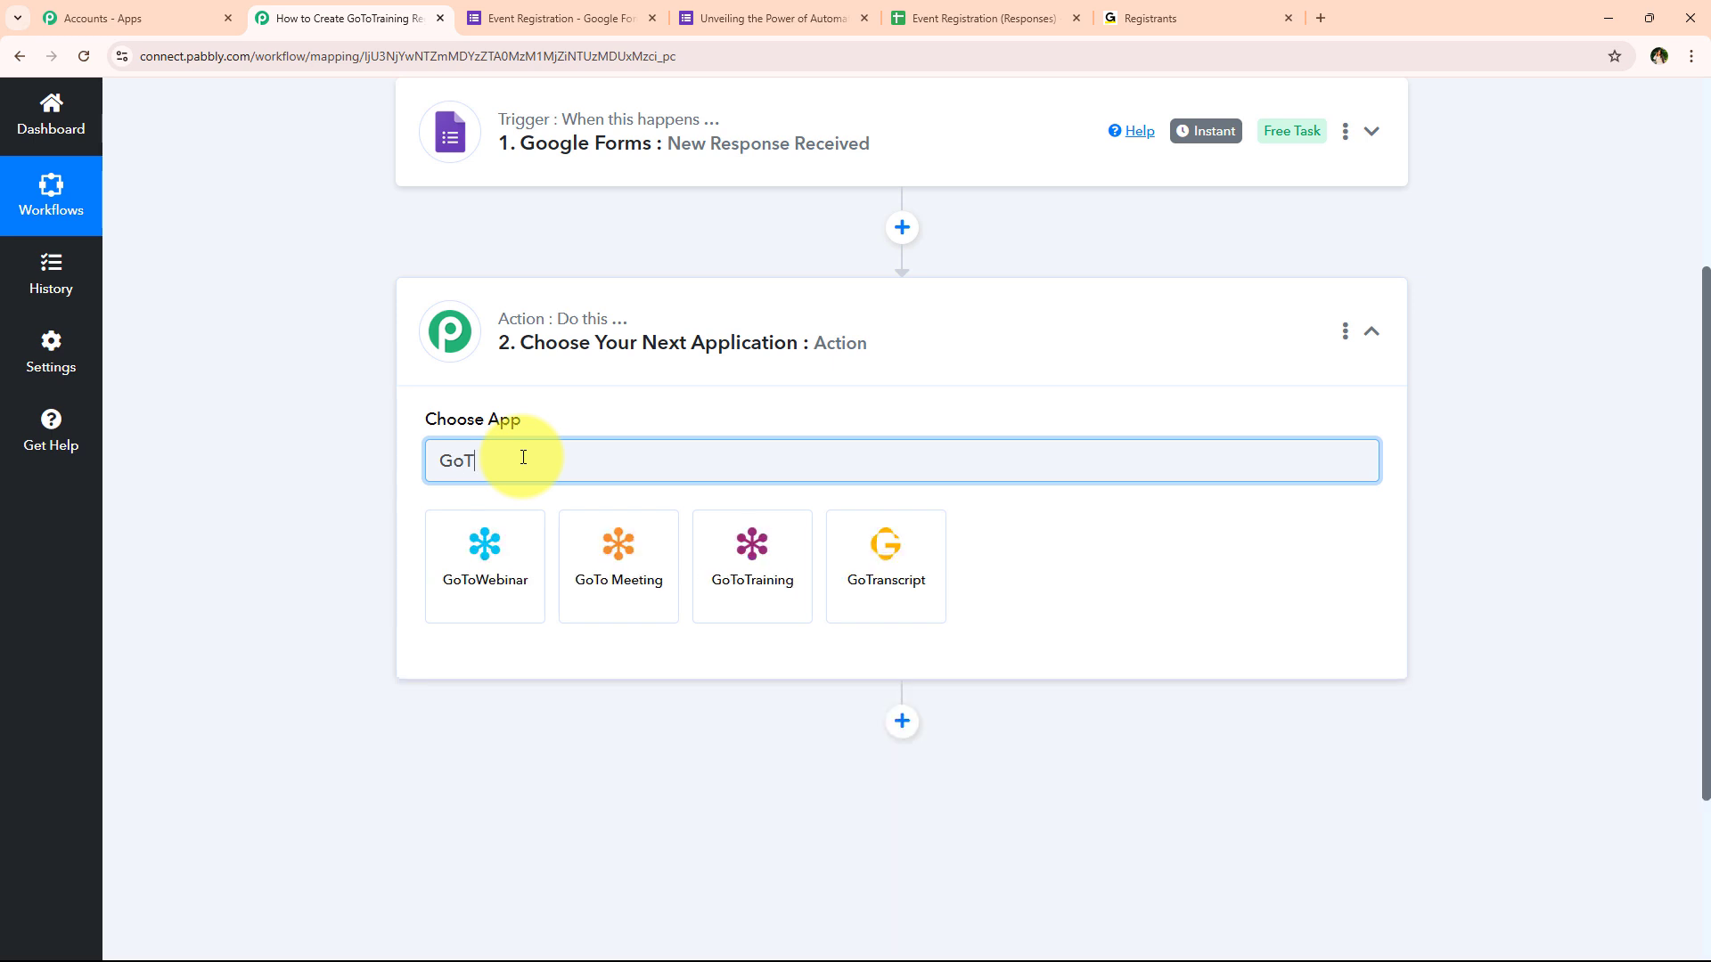
text(oT)
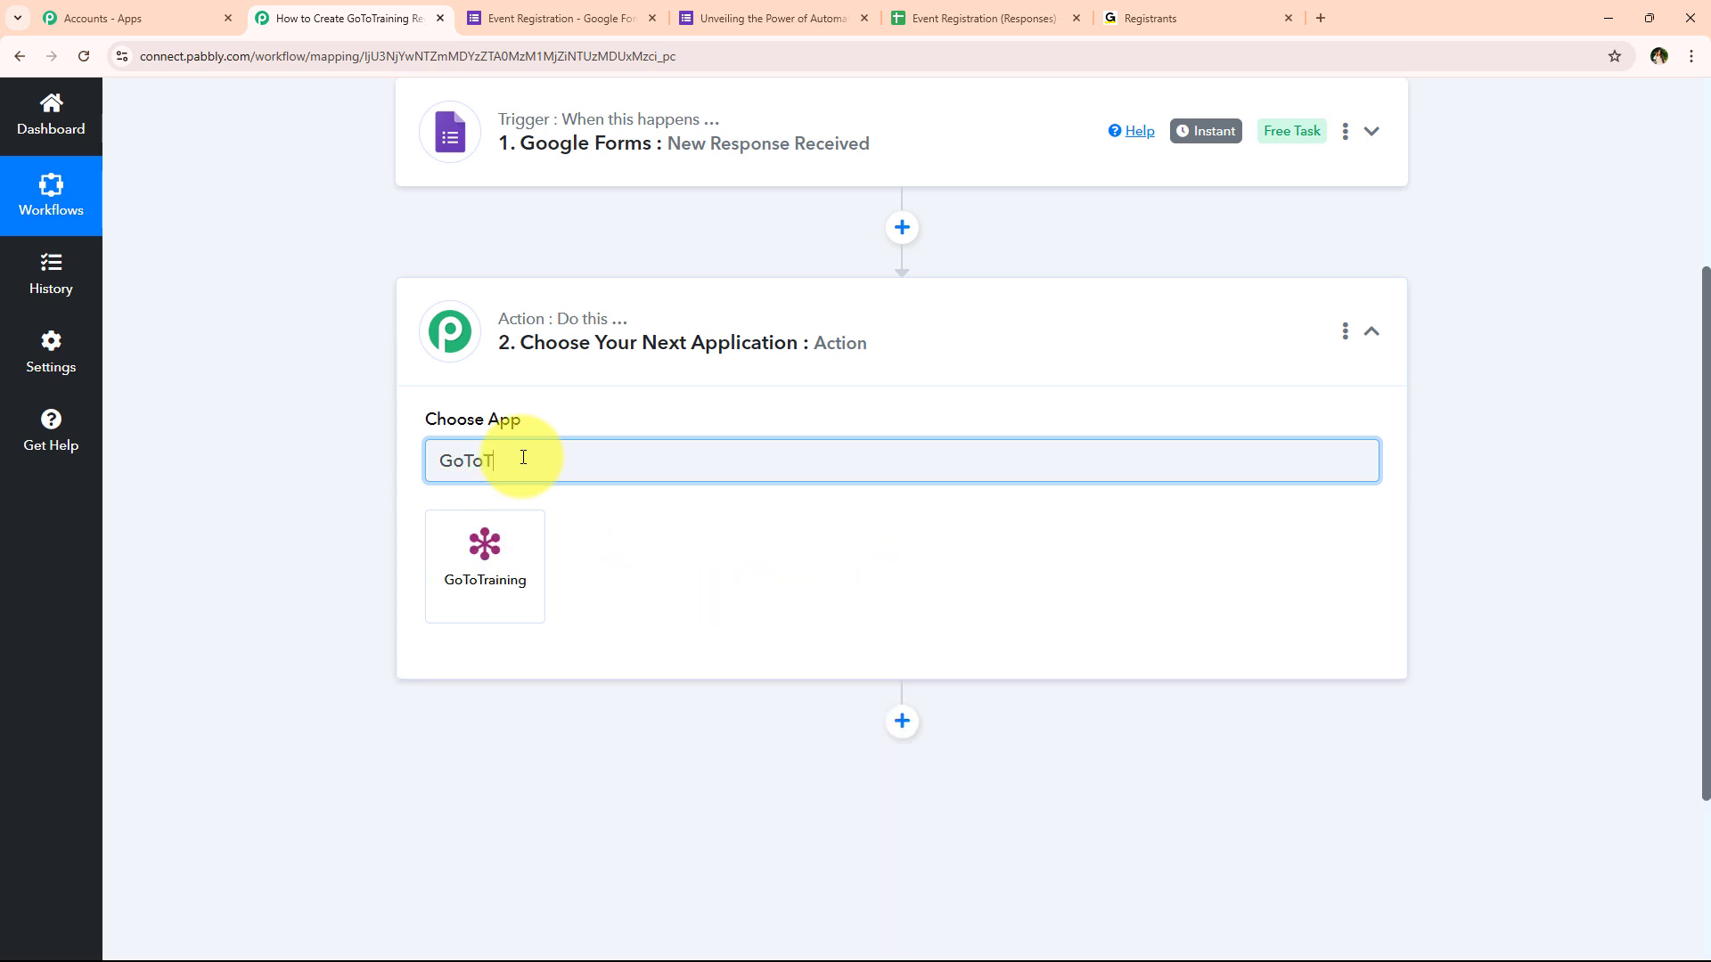
click(521, 538)
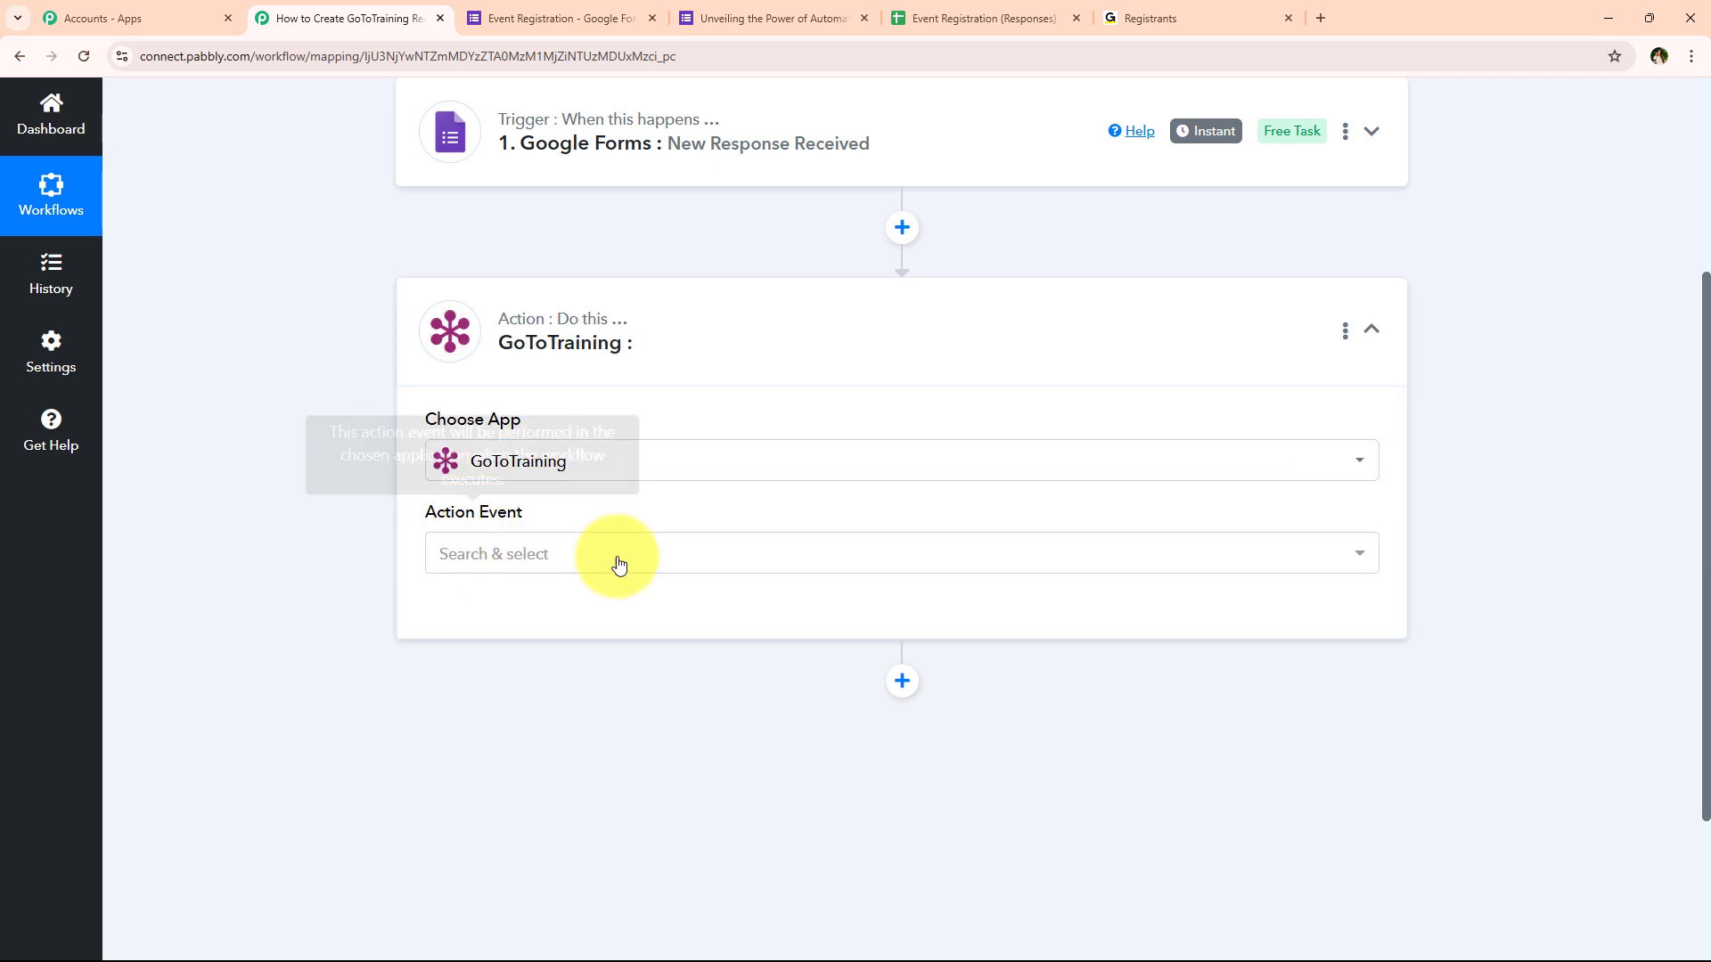
click(448, 548)
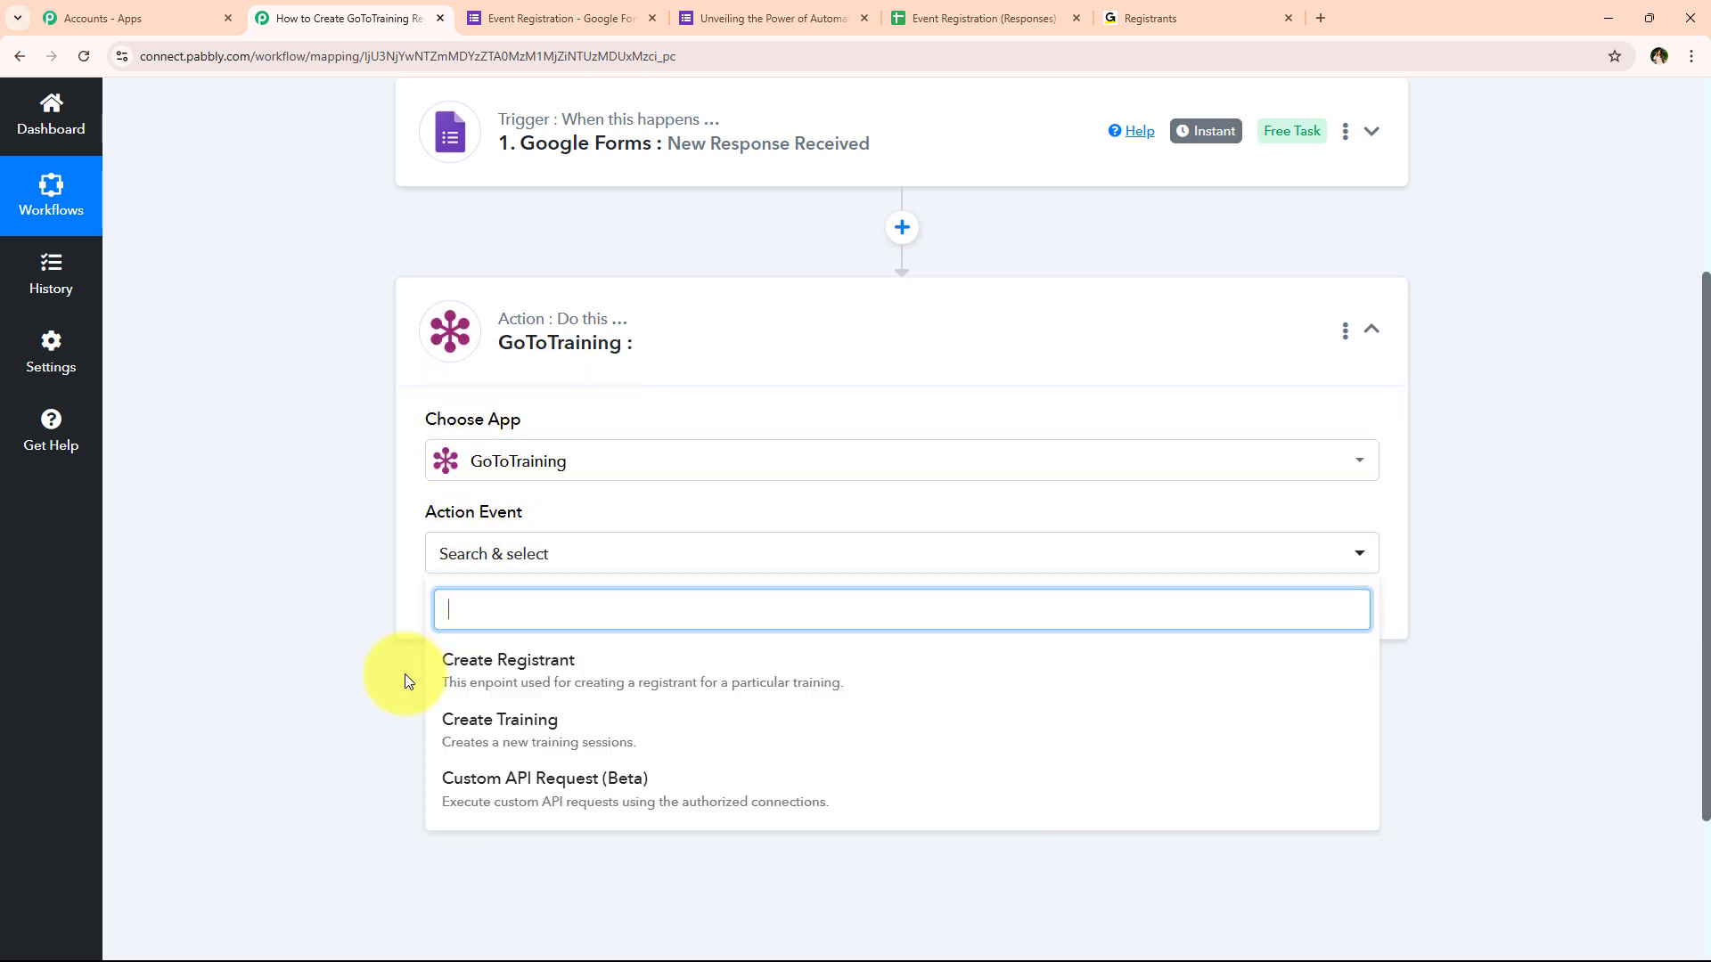
click(1158, 677)
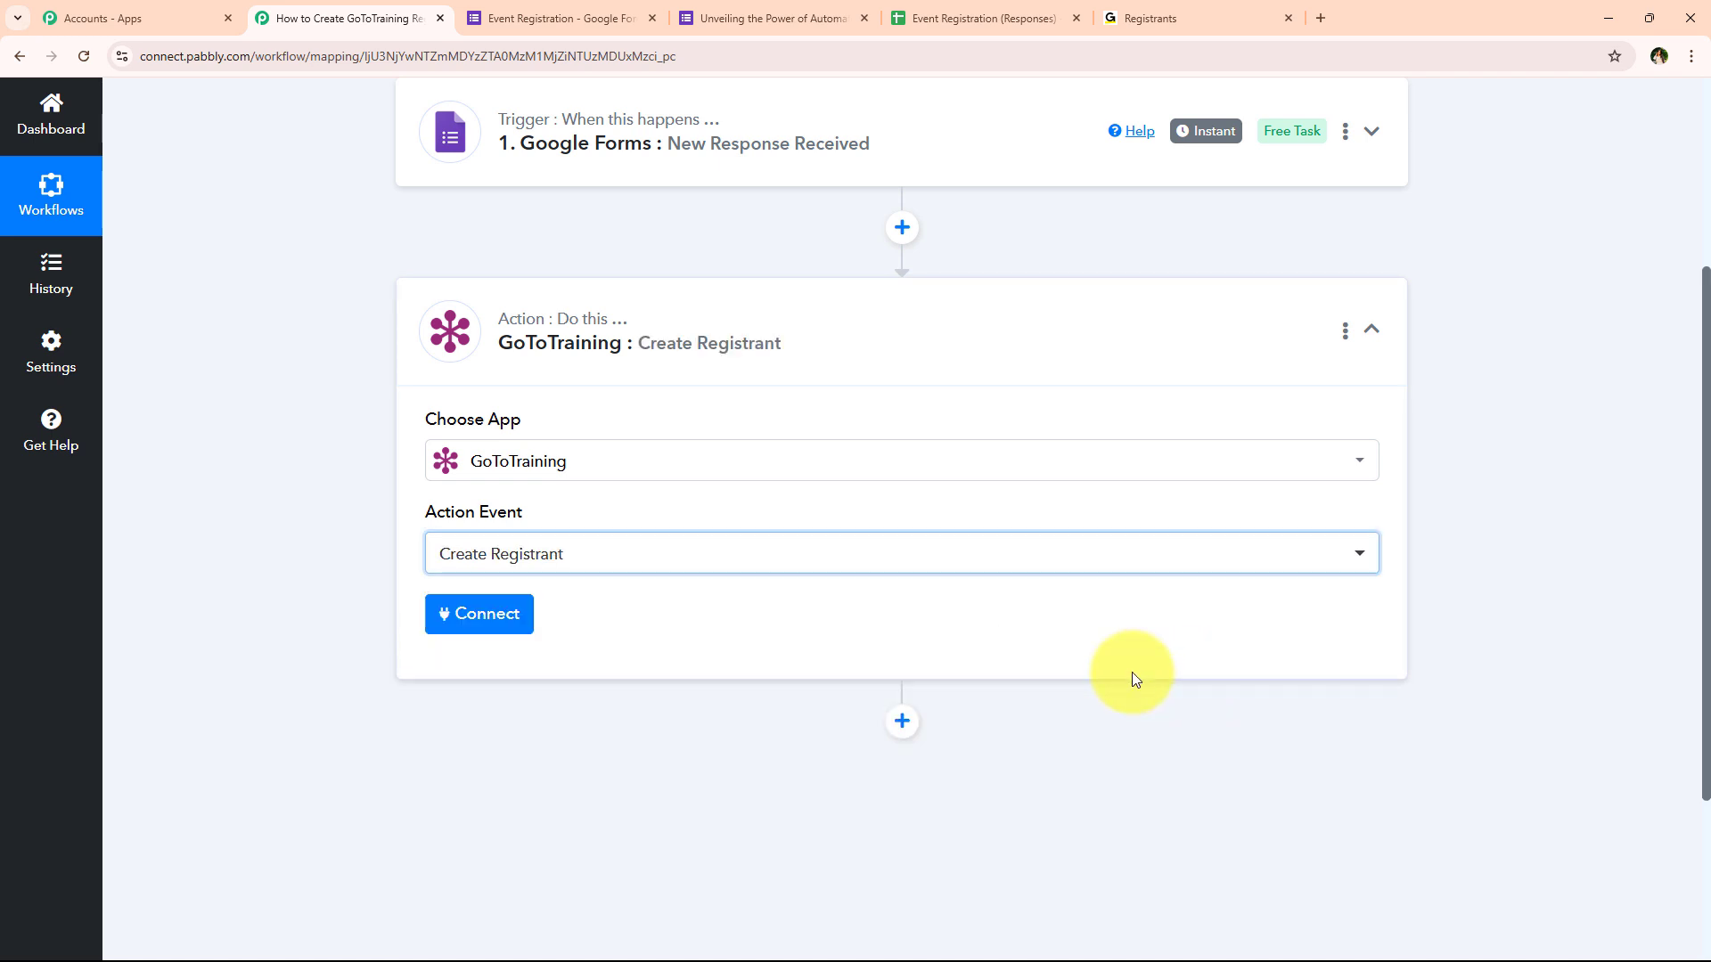
Add a new GoToTraining connection and authorize it with Connect With GoToTraining
click(471, 633)
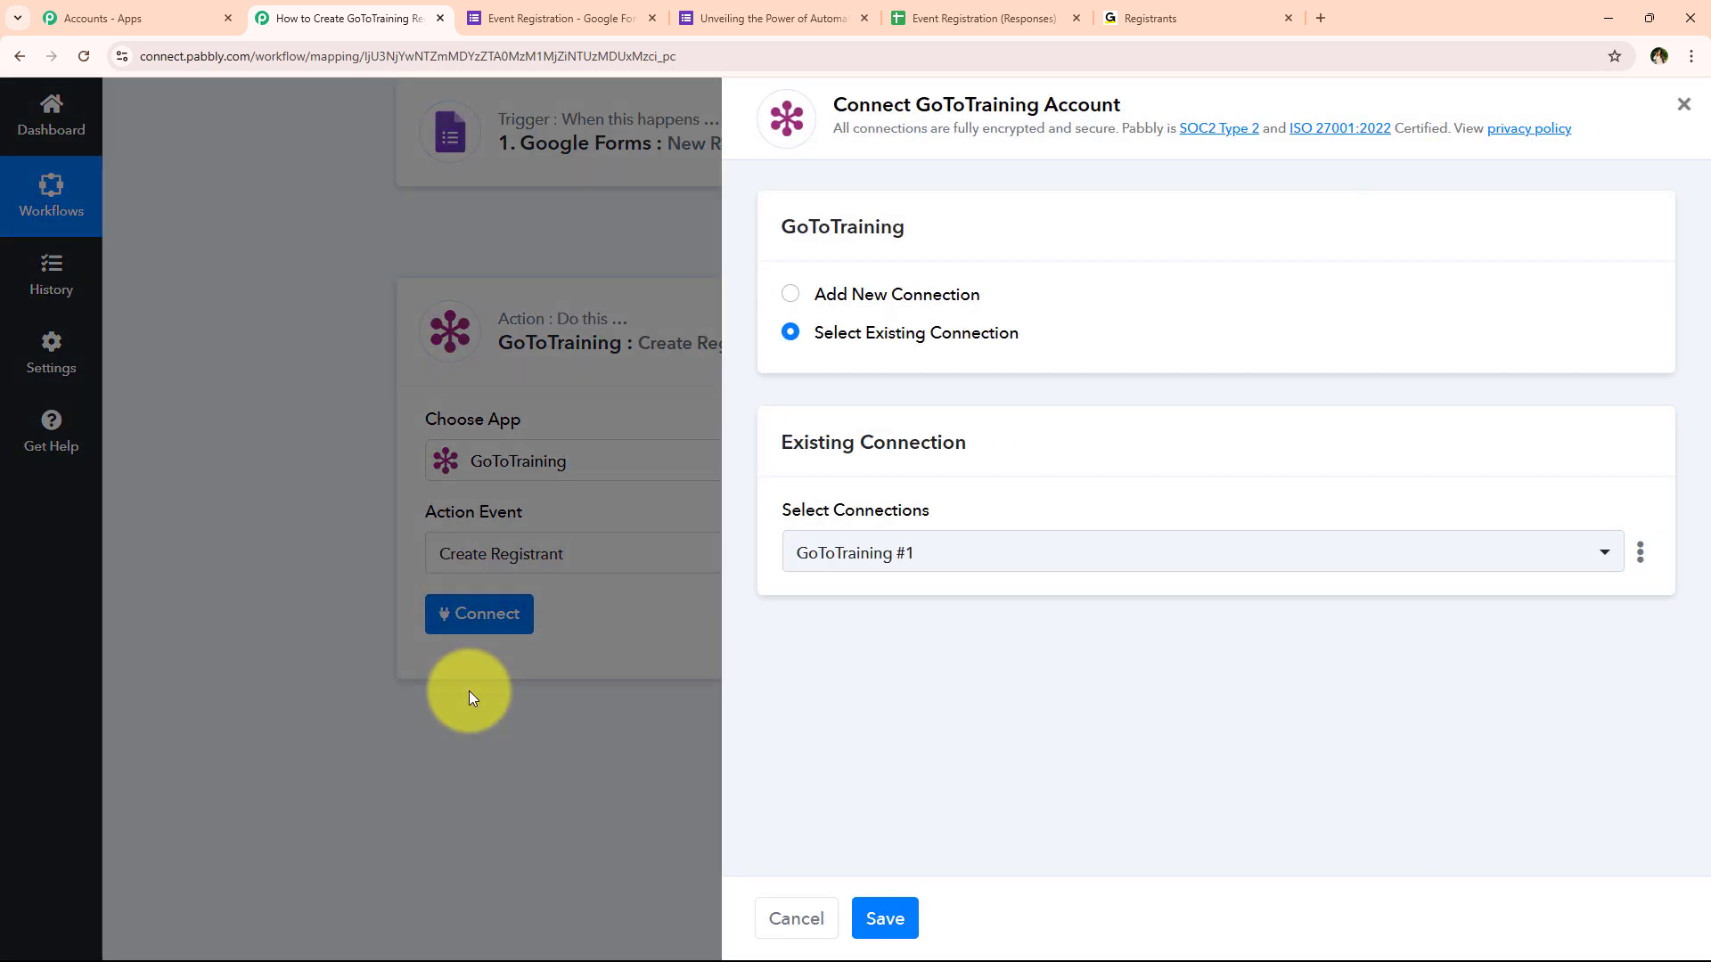
click(969, 290)
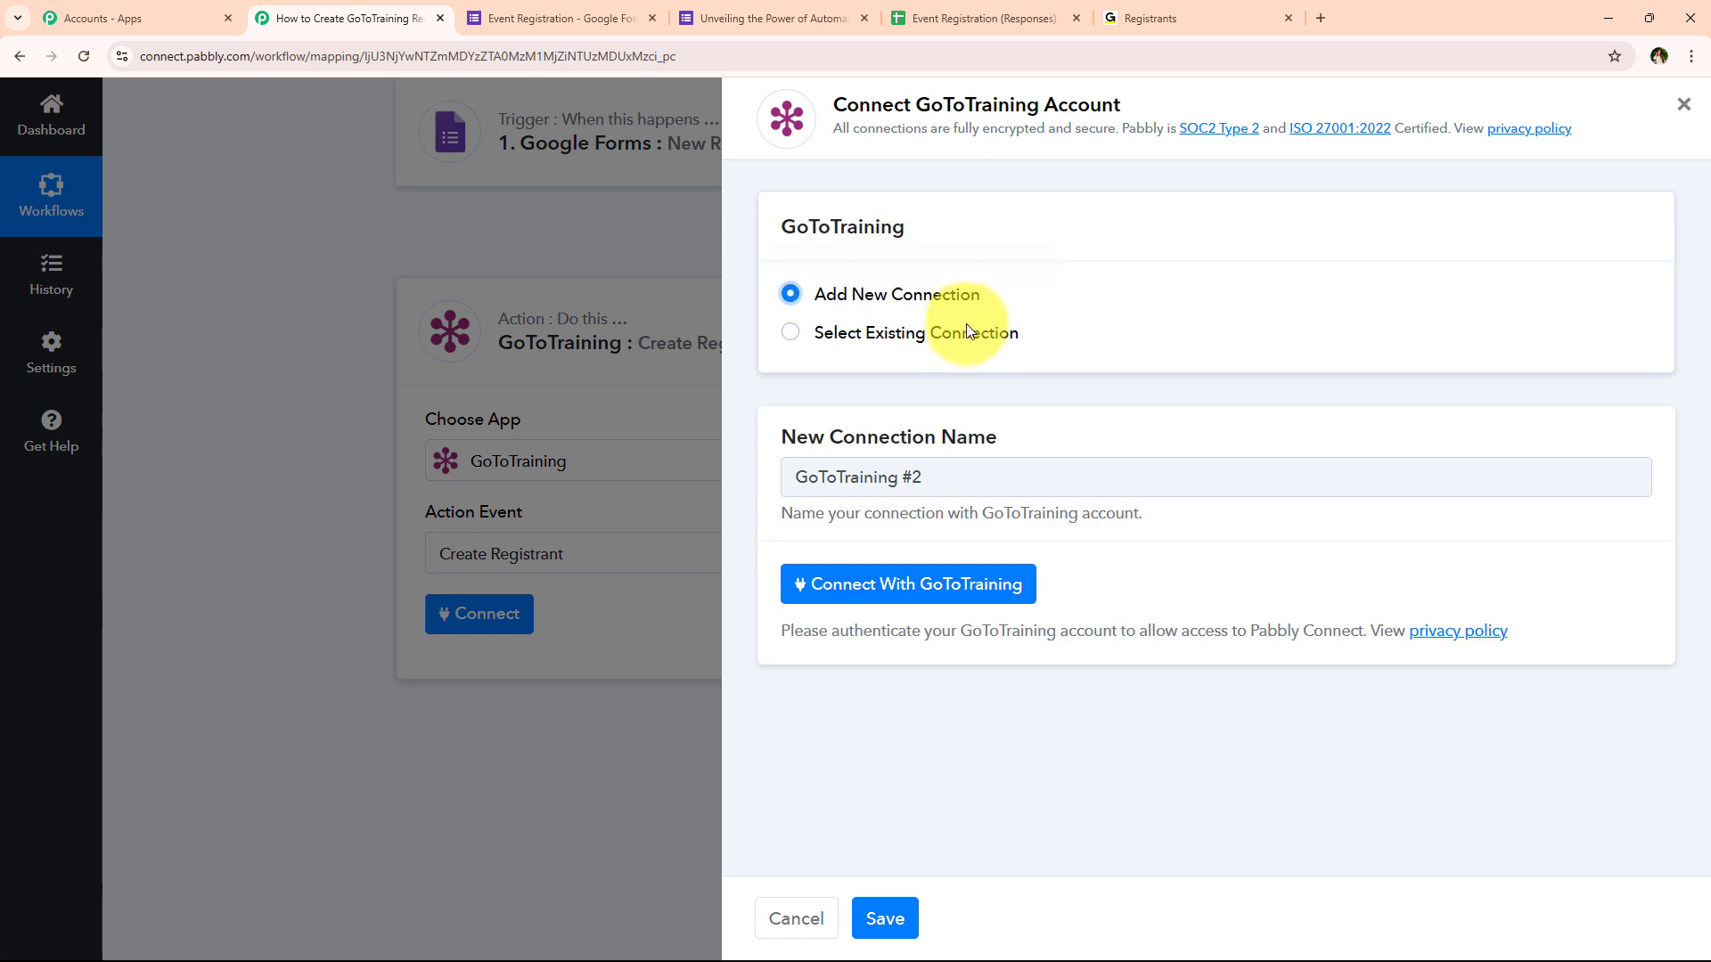
click(966, 332)
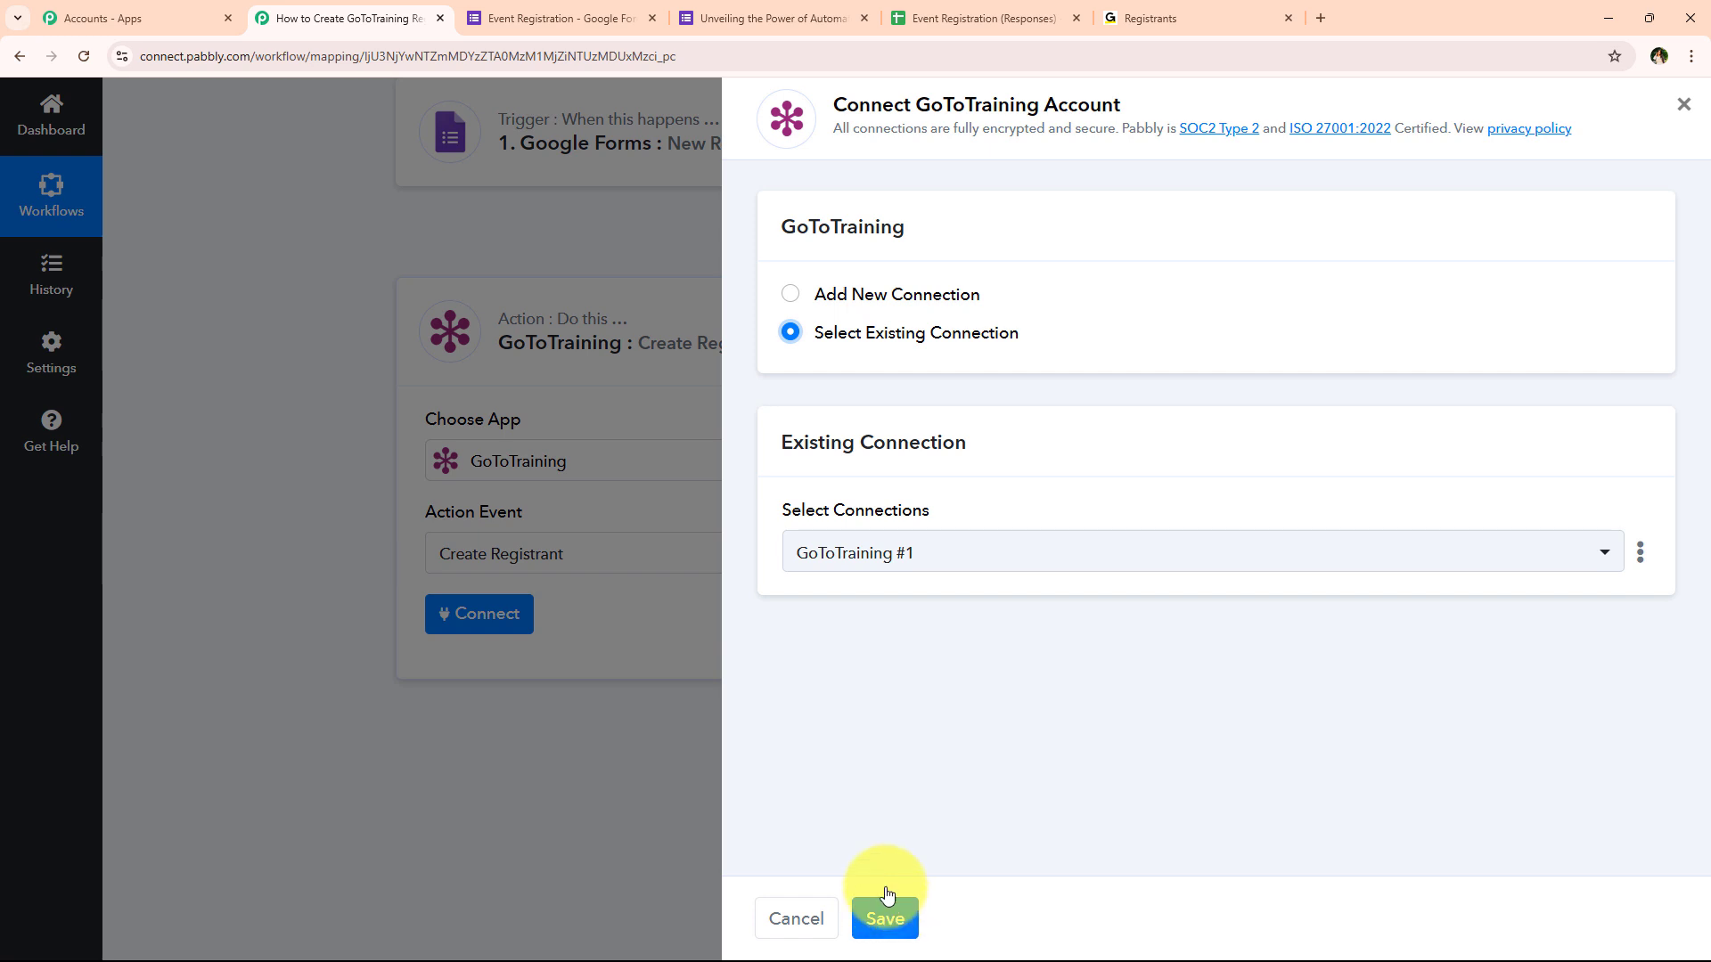
click(875, 302)
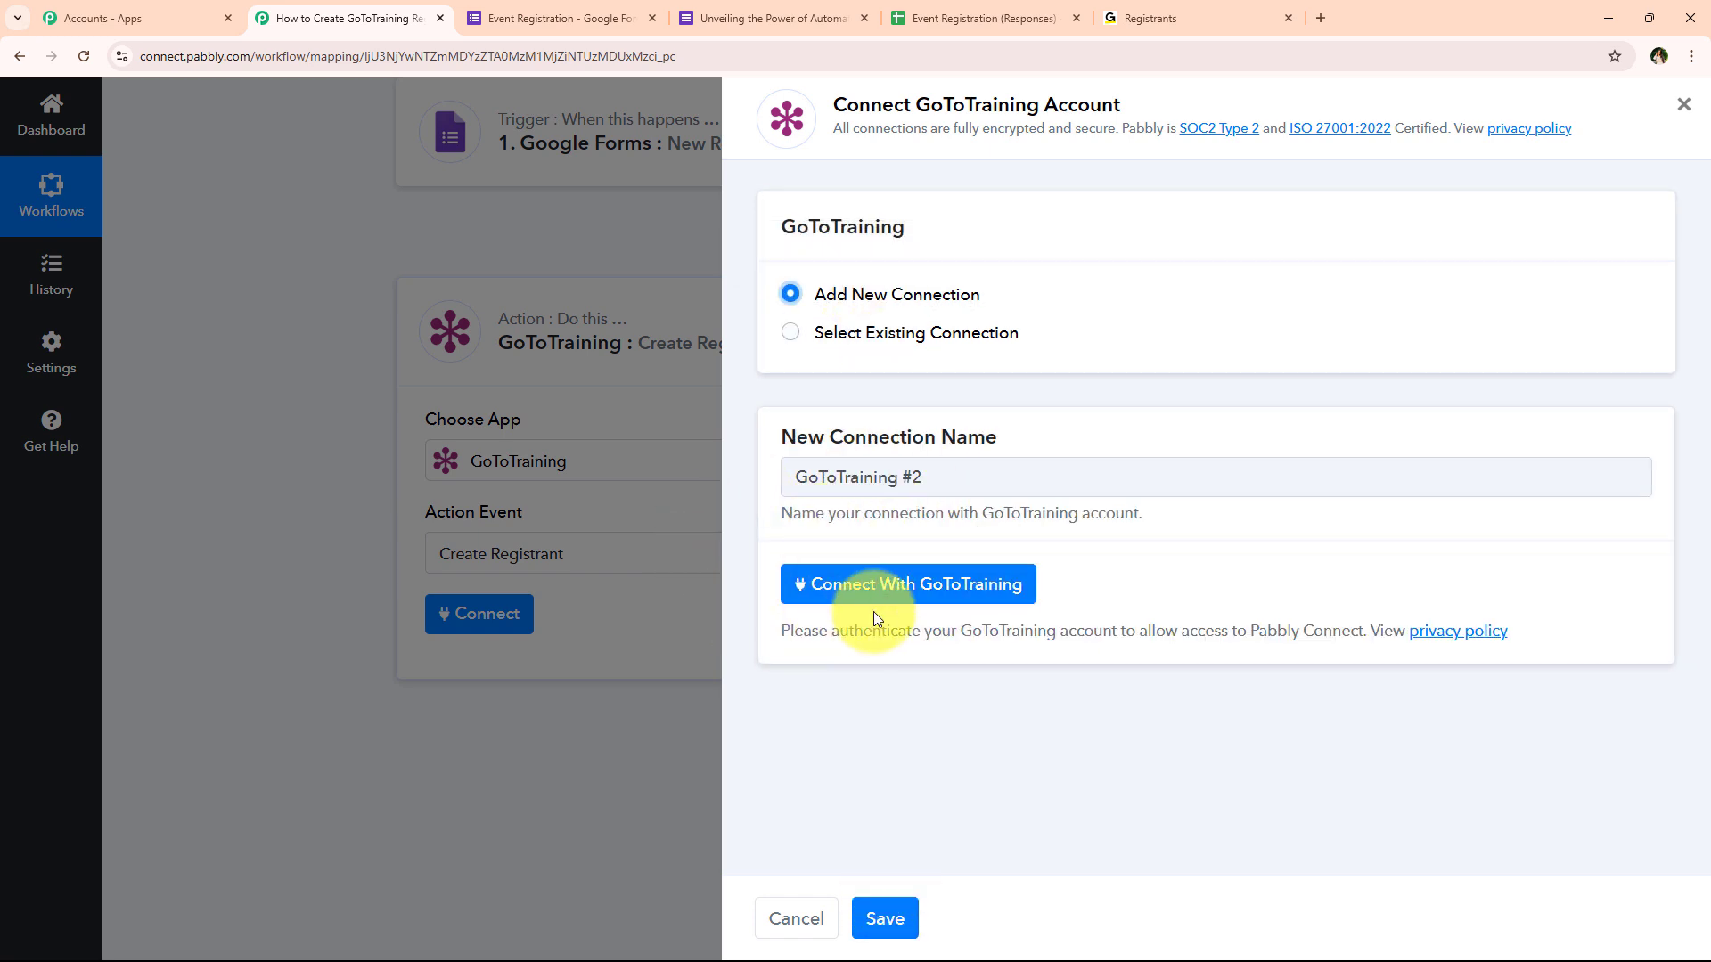
click(954, 584)
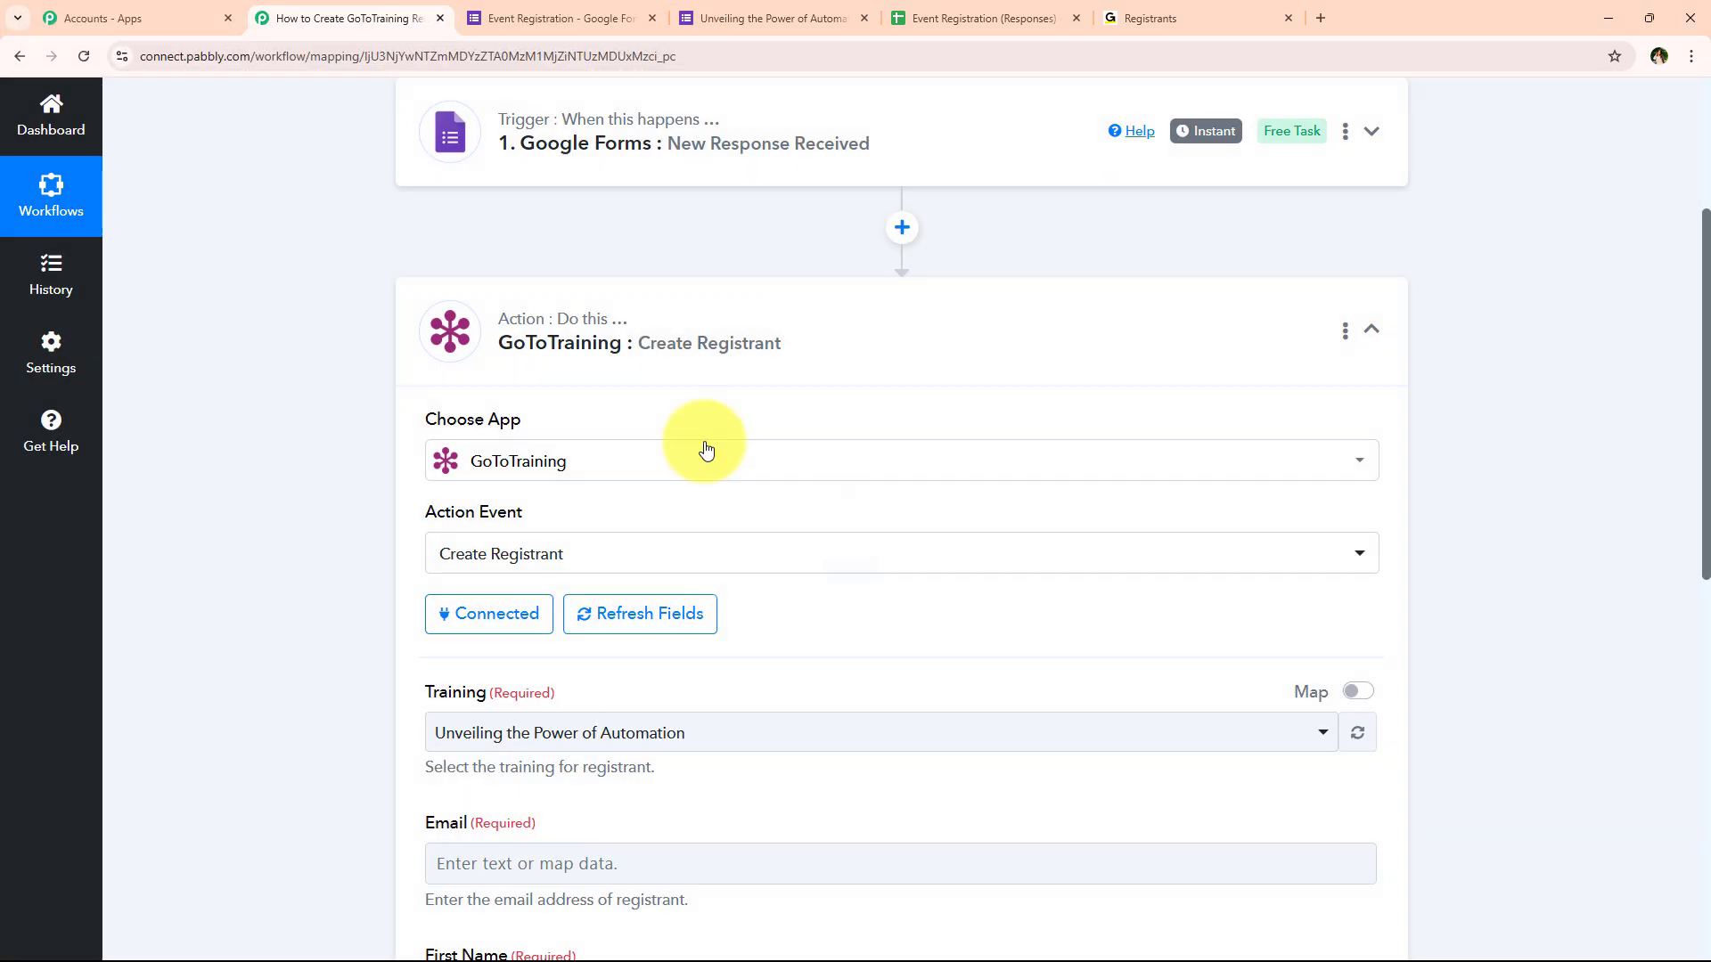
scroll(348, 366, down, 3)
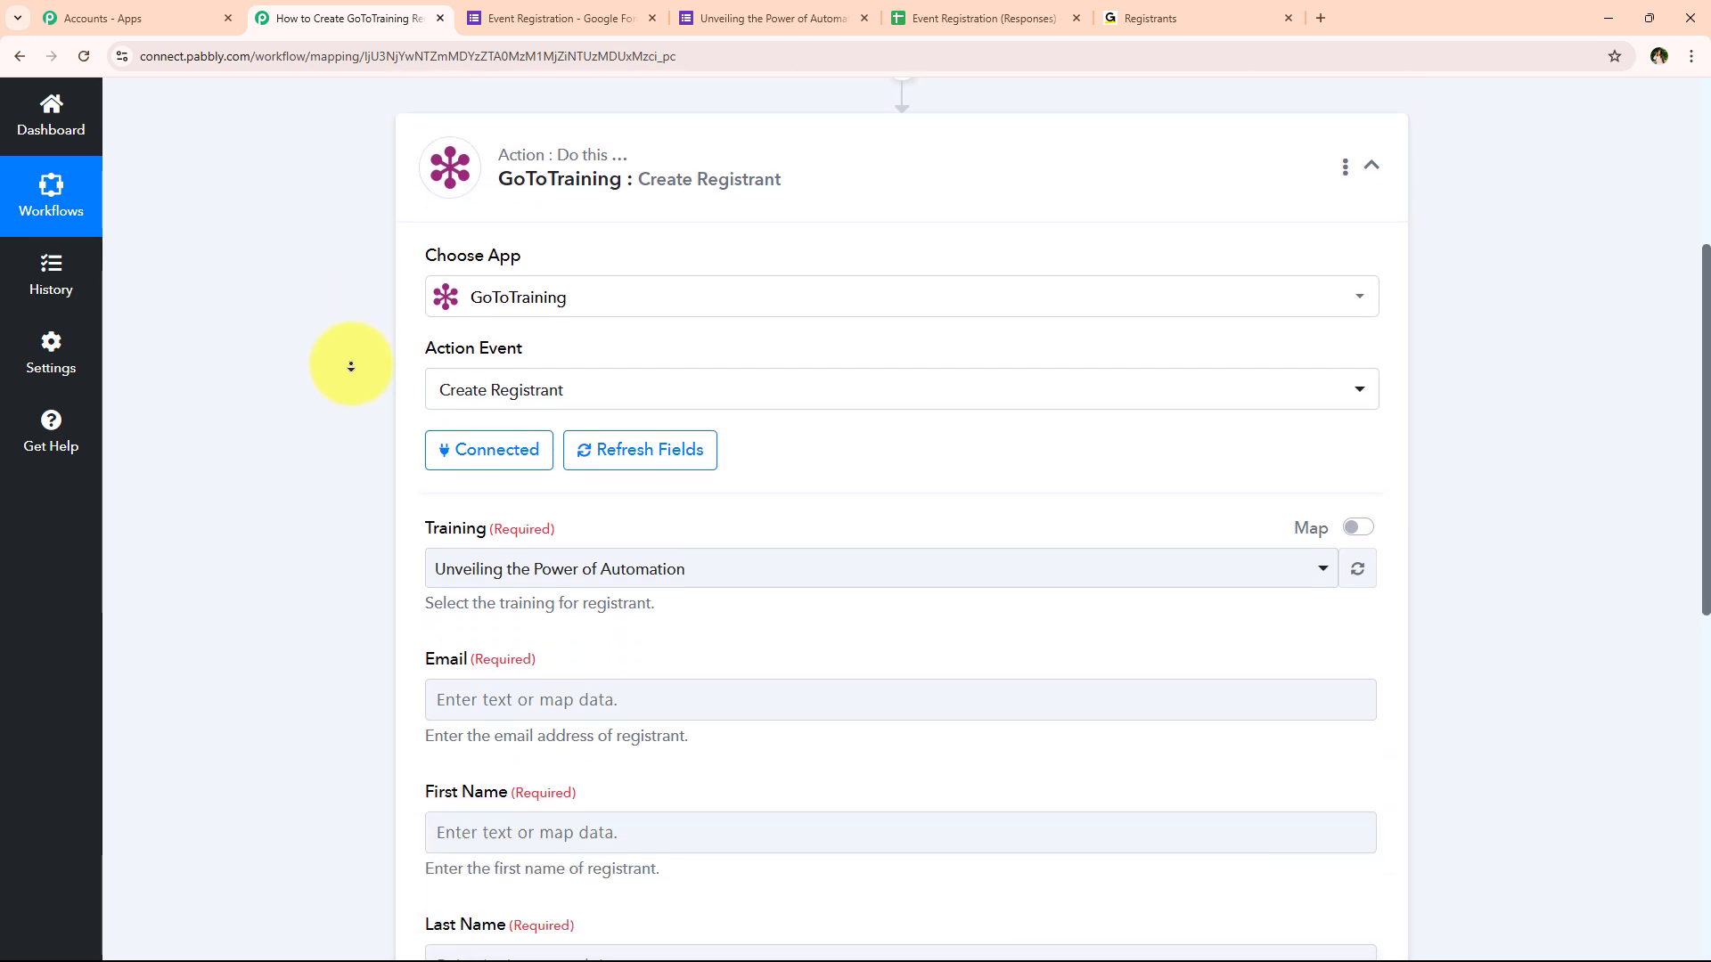
scroll(370, 513, down, 1)
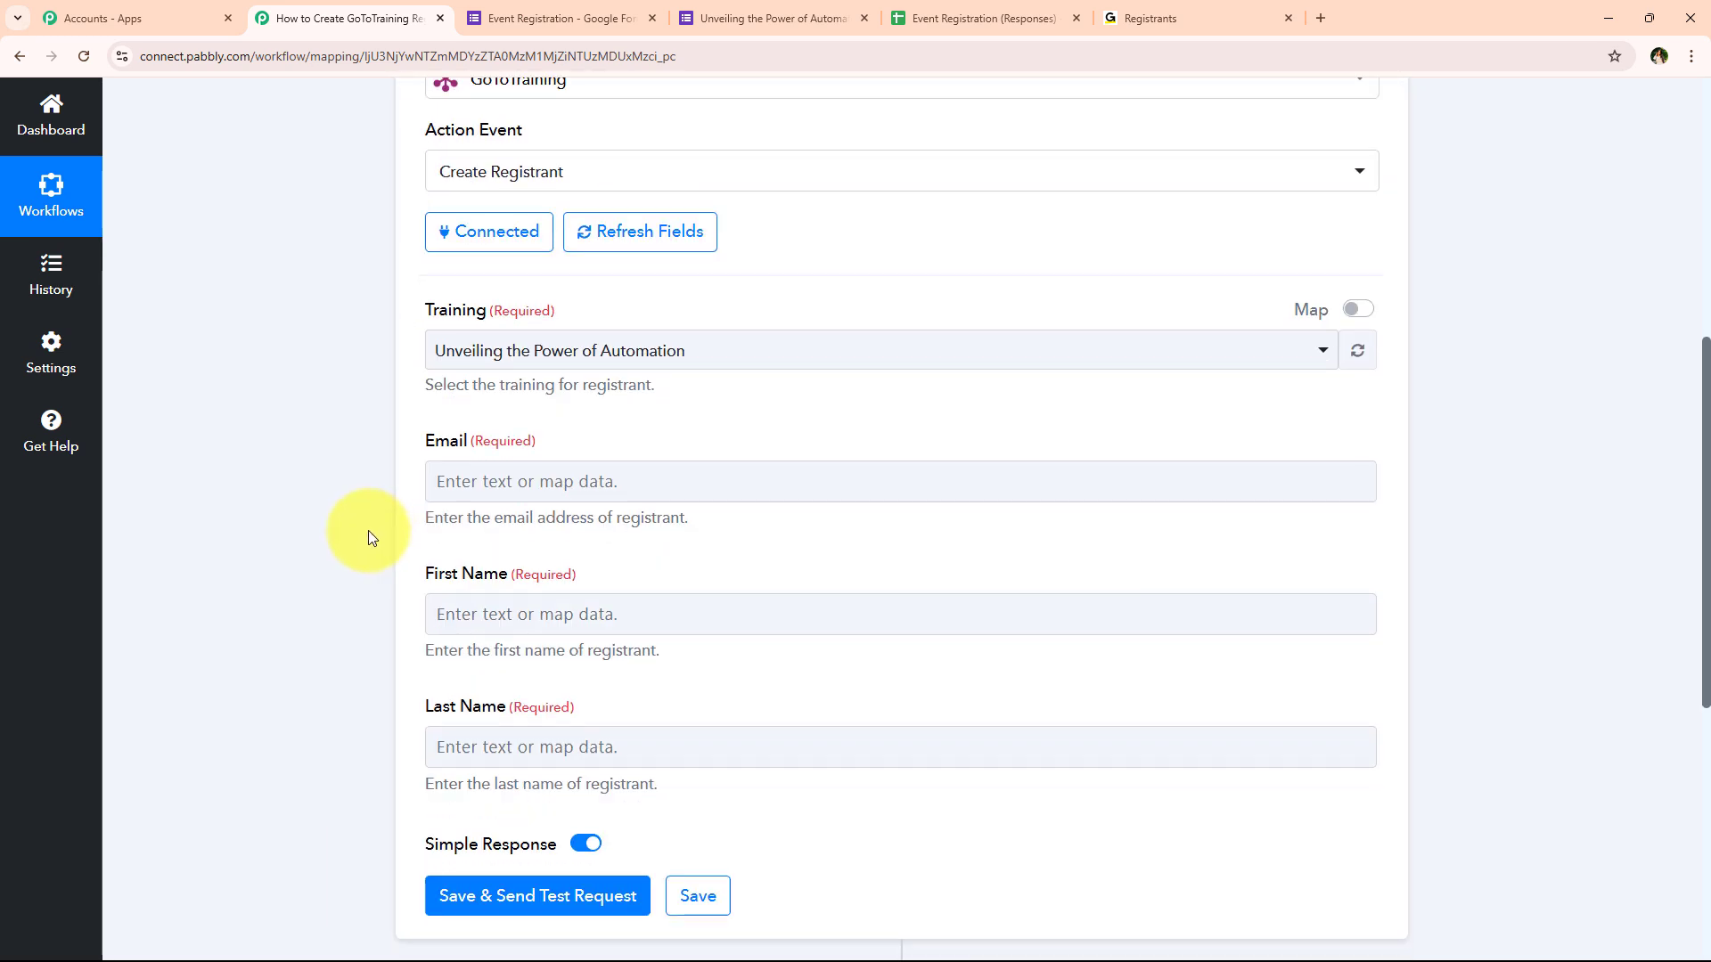
click(455, 347)
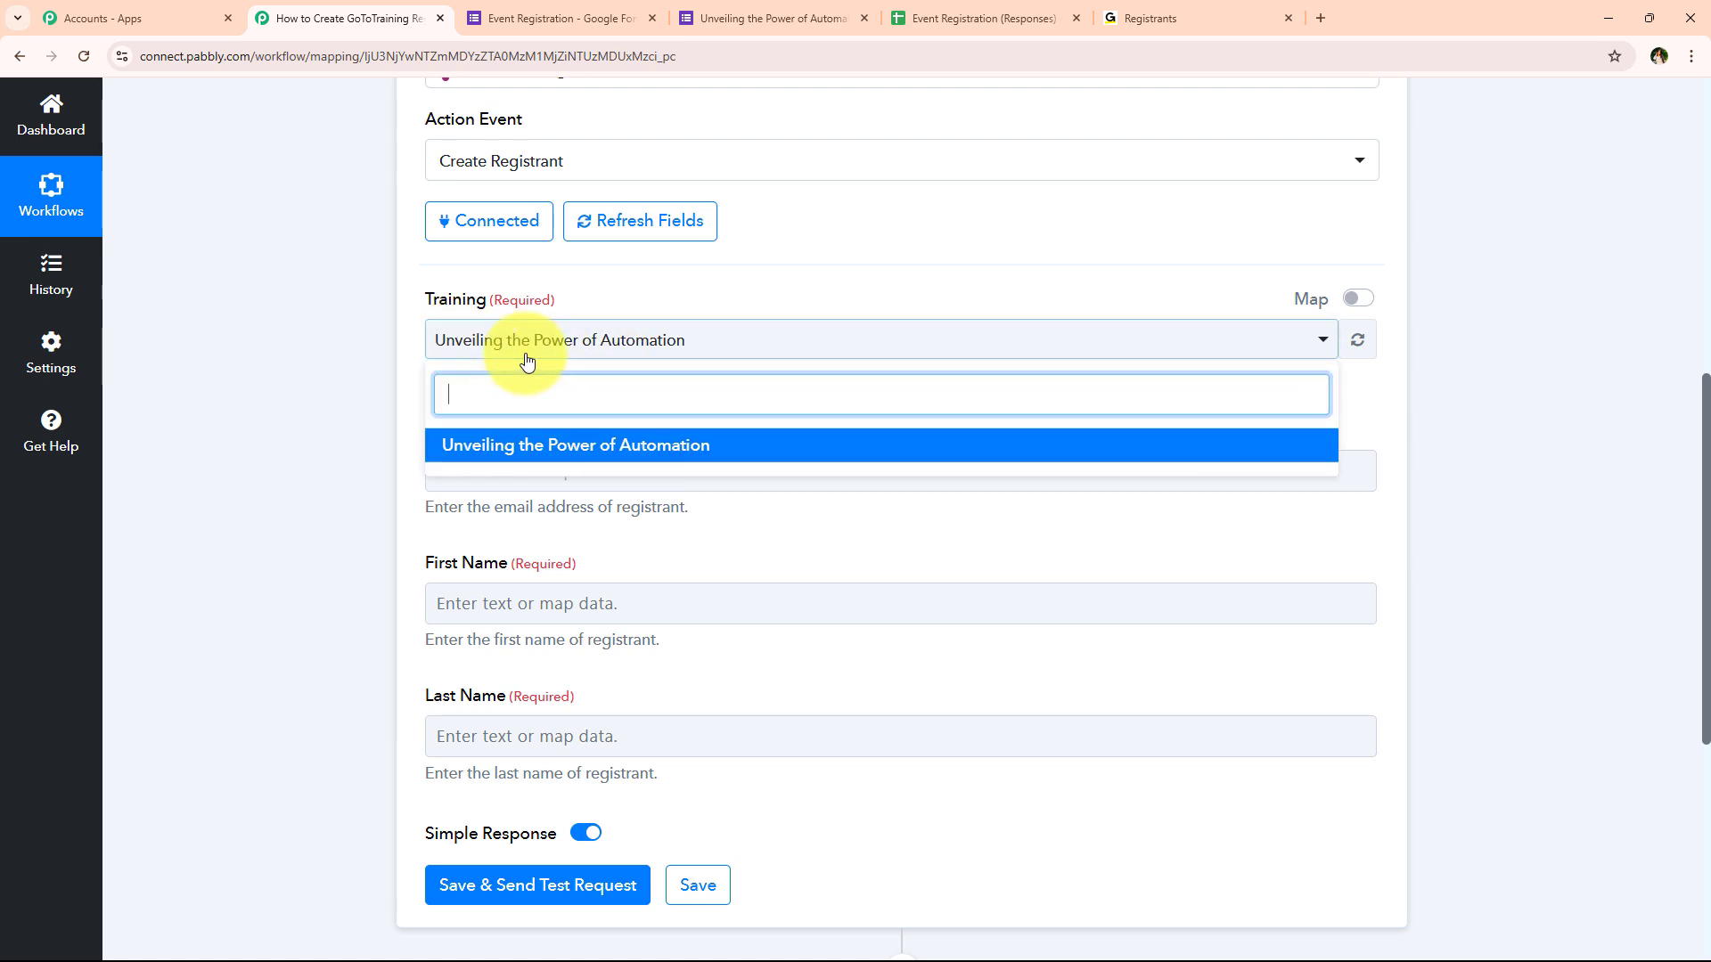
click(531, 350)
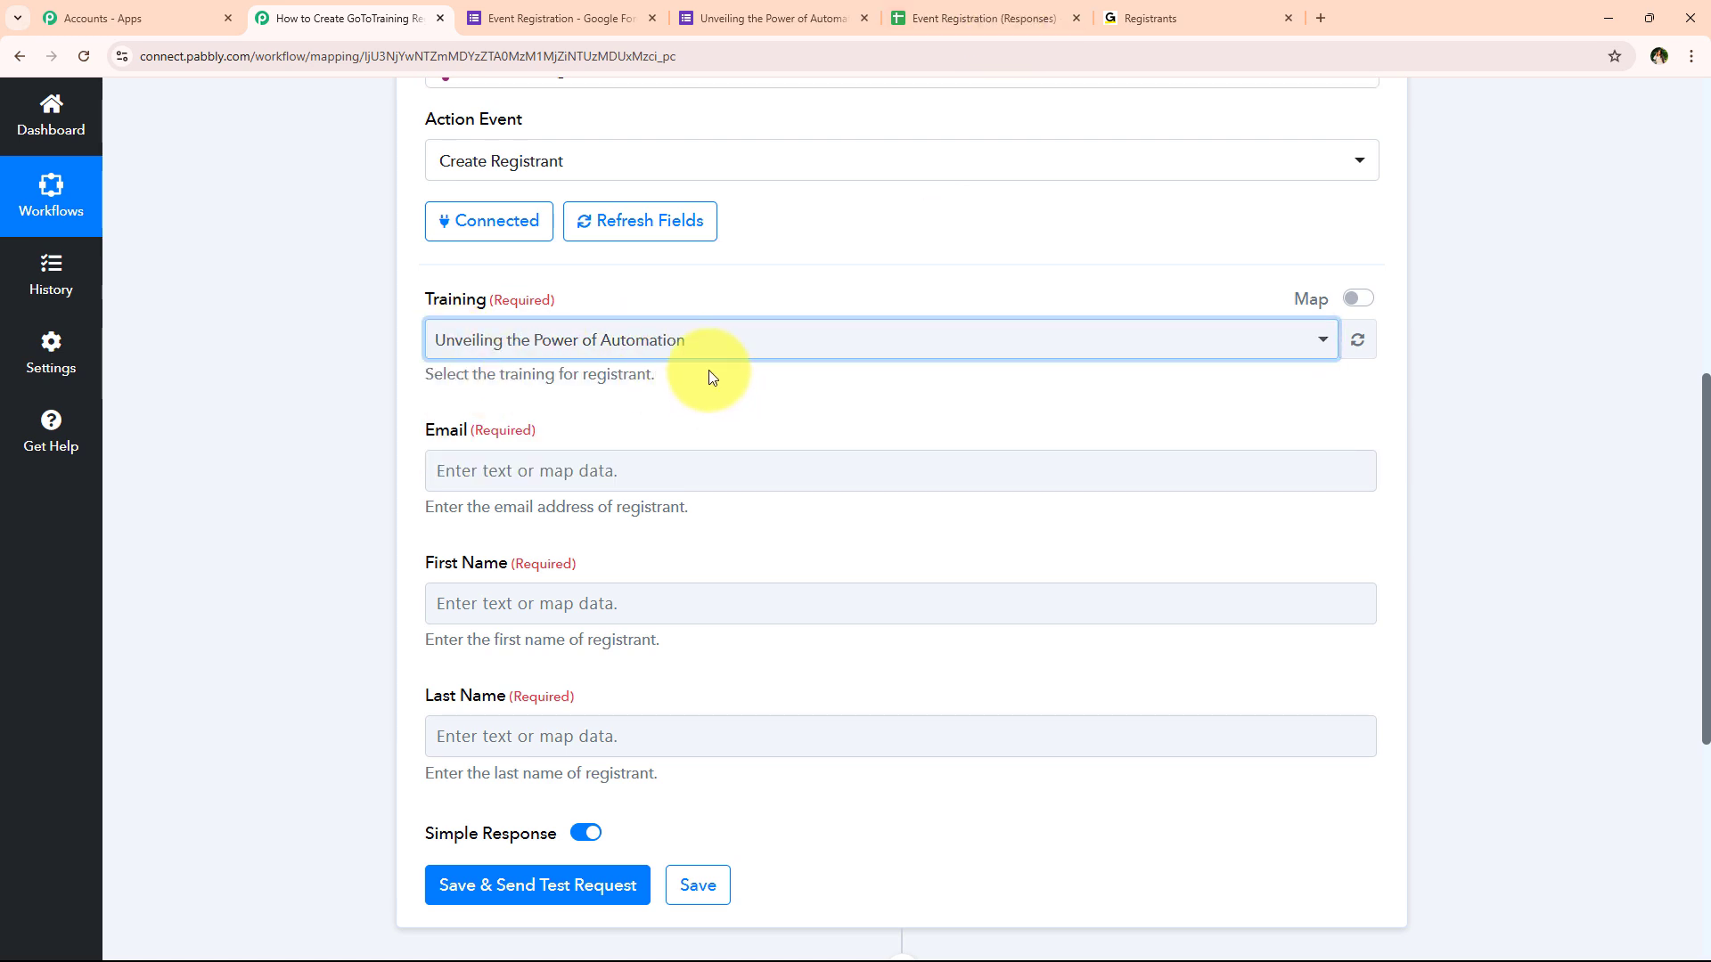
click(707, 344)
click(535, 450)
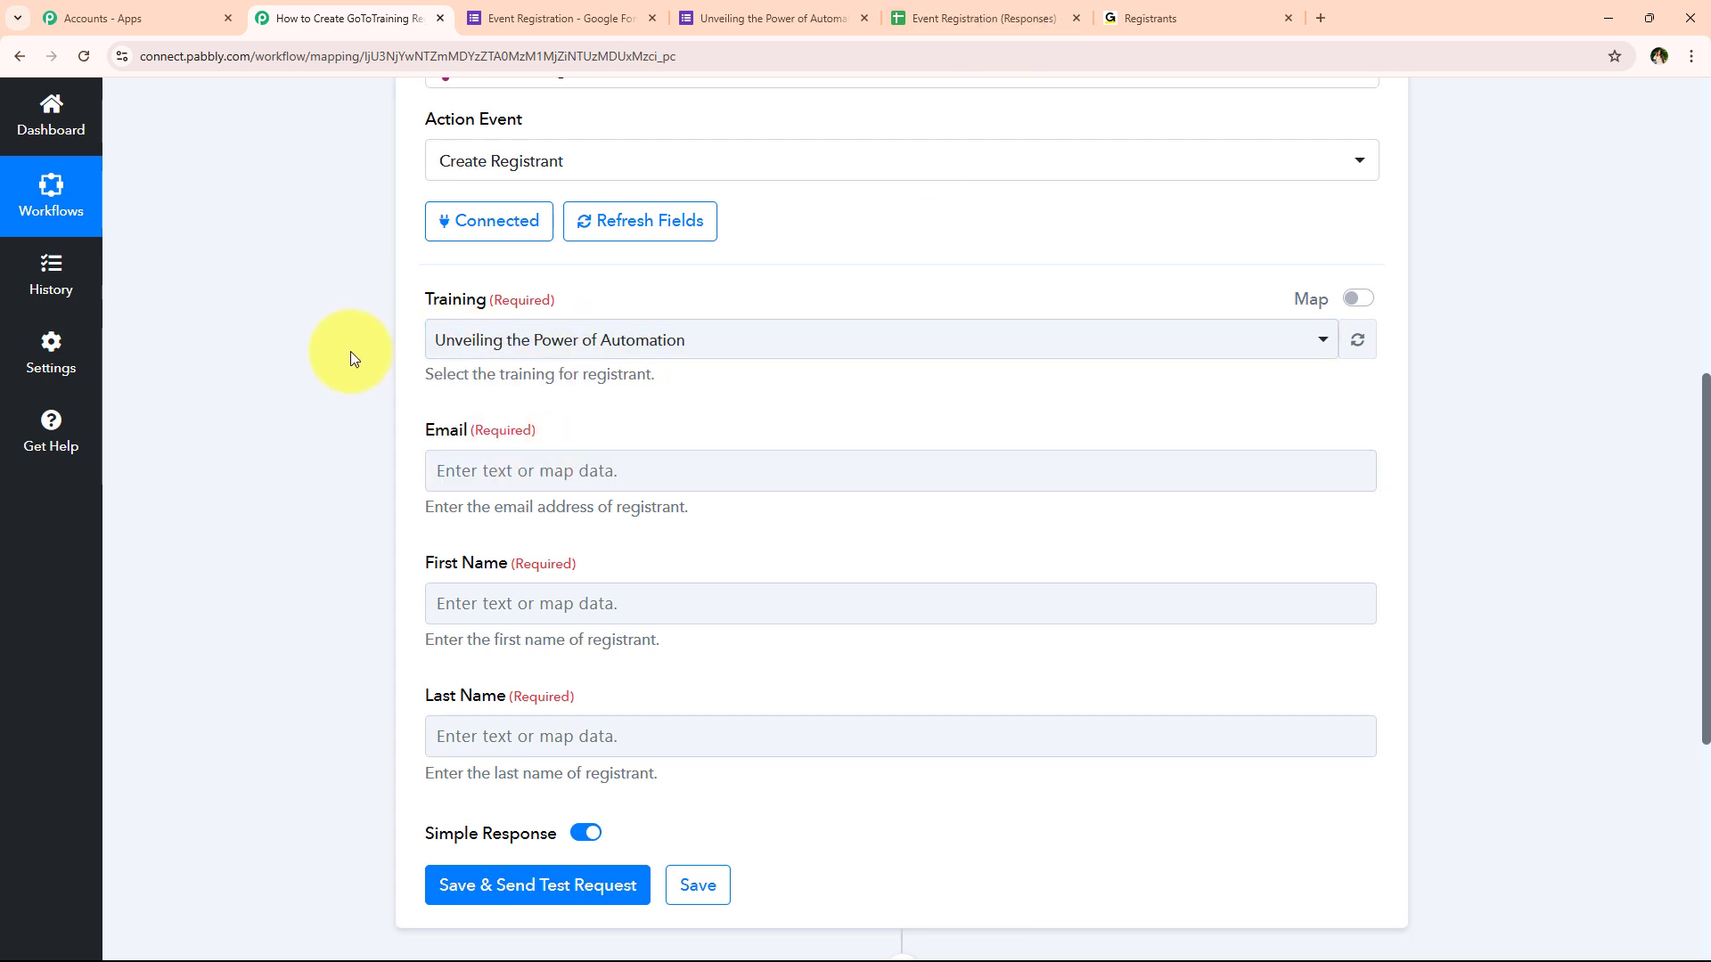
scroll(350, 353, down, 1)
drag(447, 342, 469, 344)
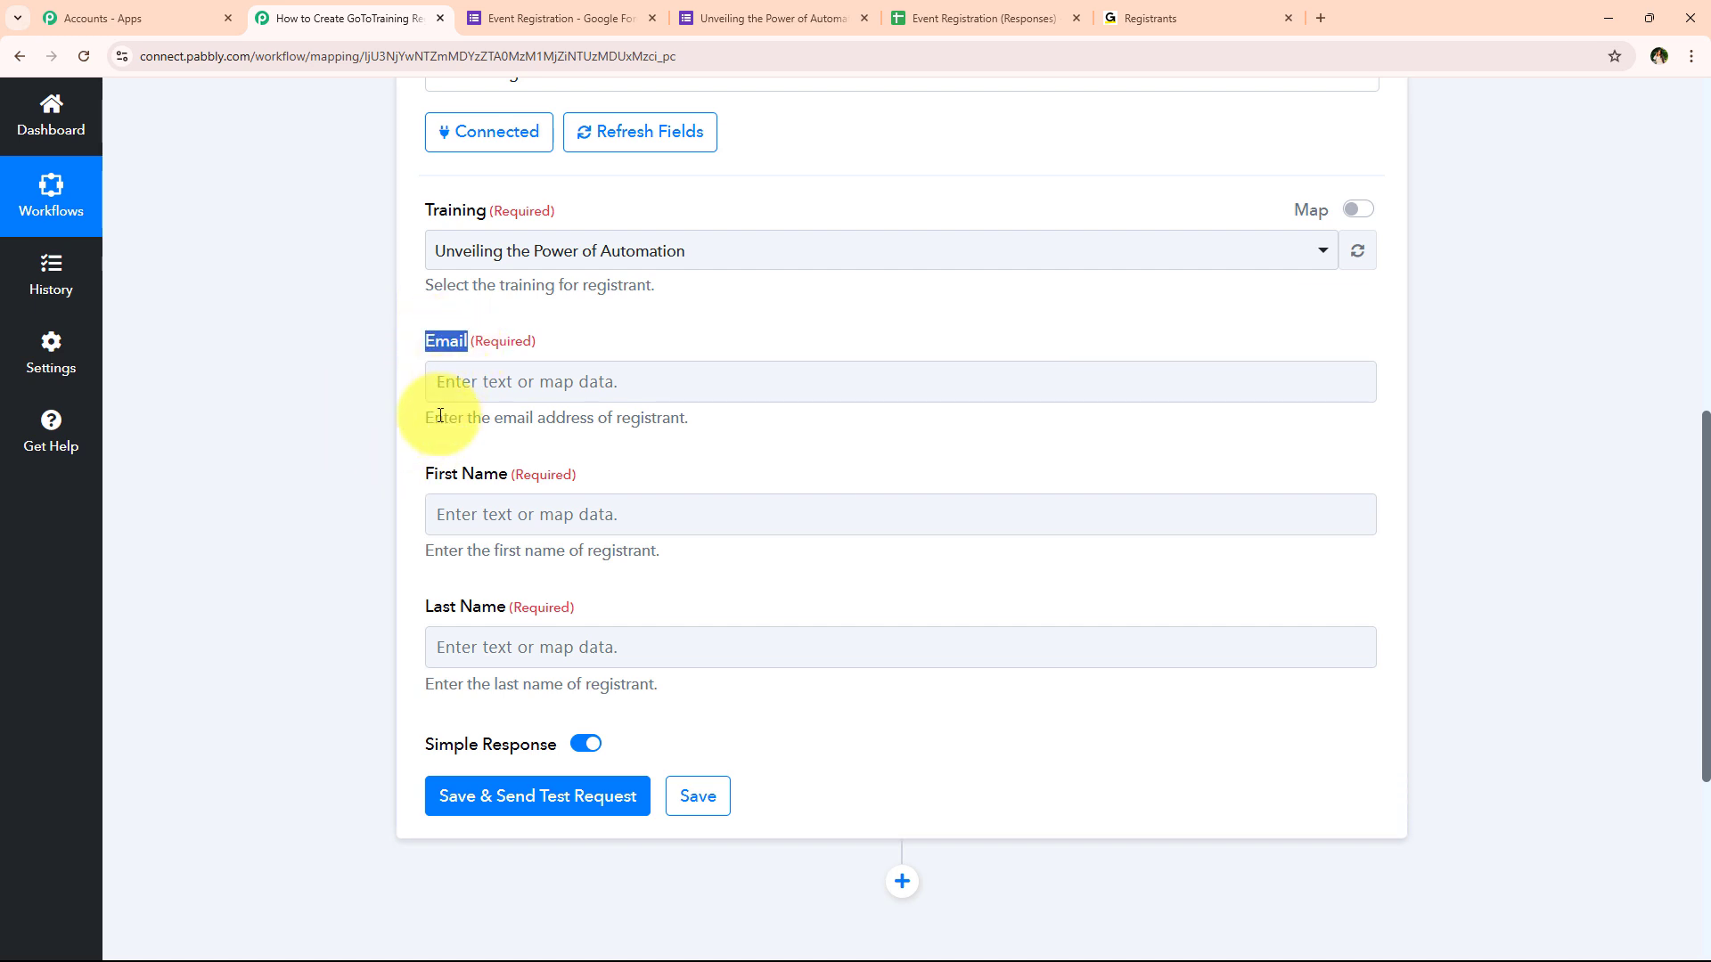
drag(424, 475, 509, 479)
drag(423, 609, 451, 609)
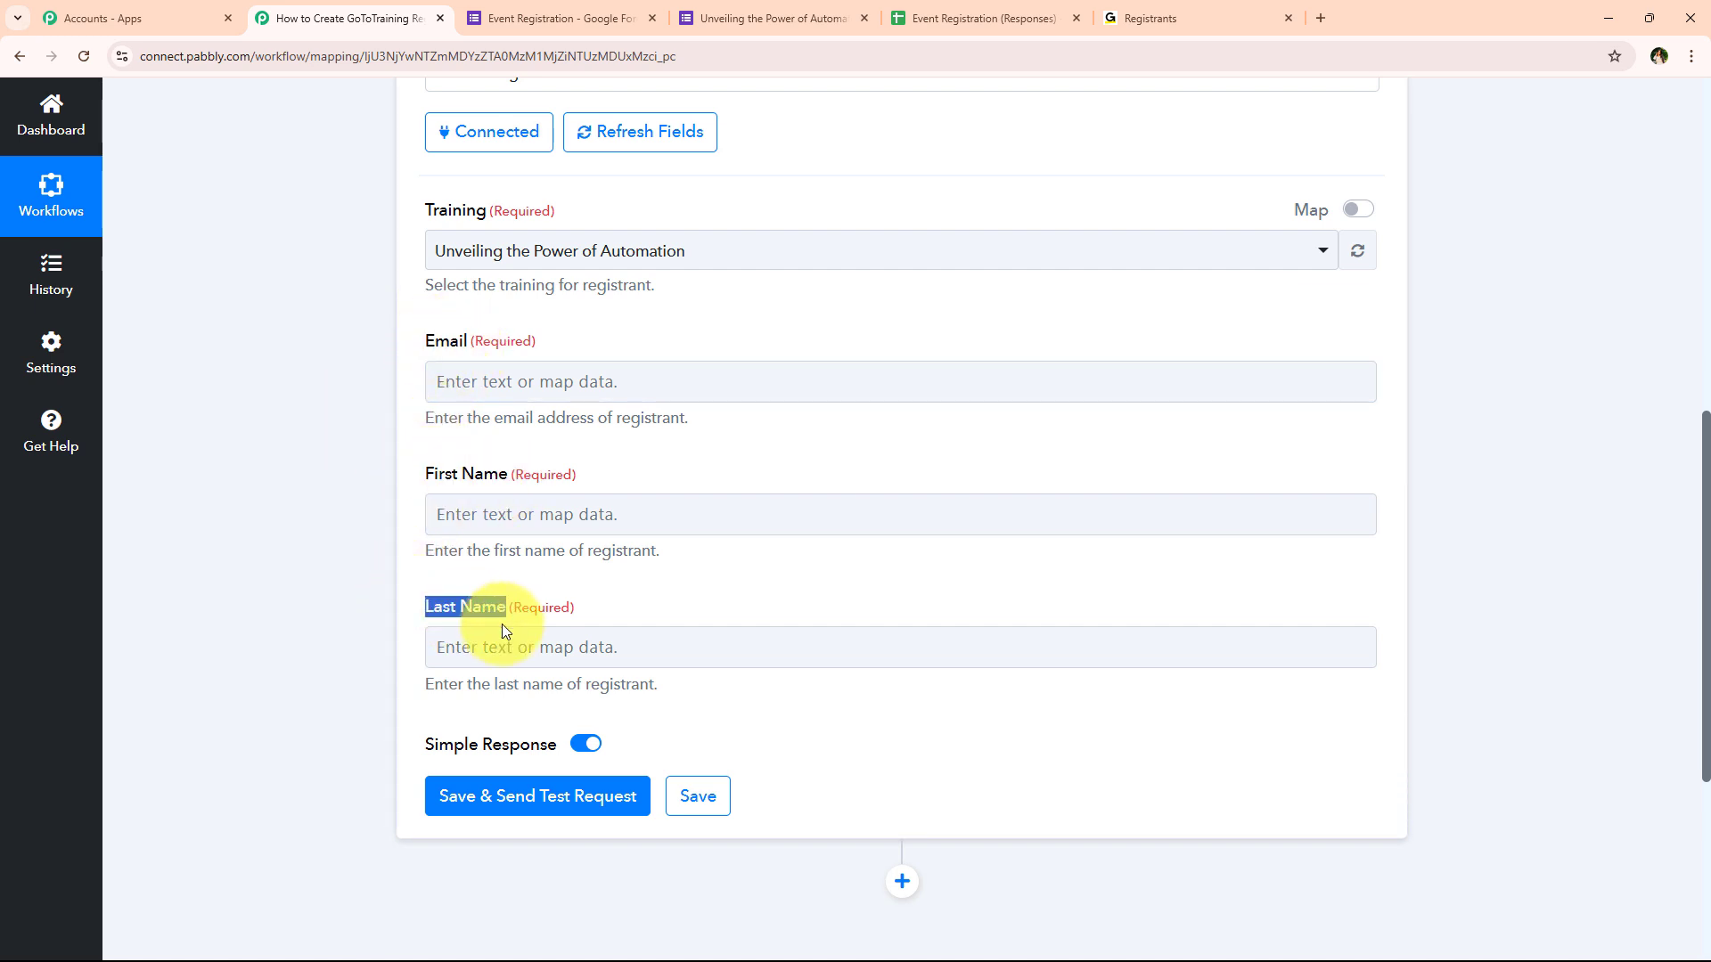
click(350, 580)
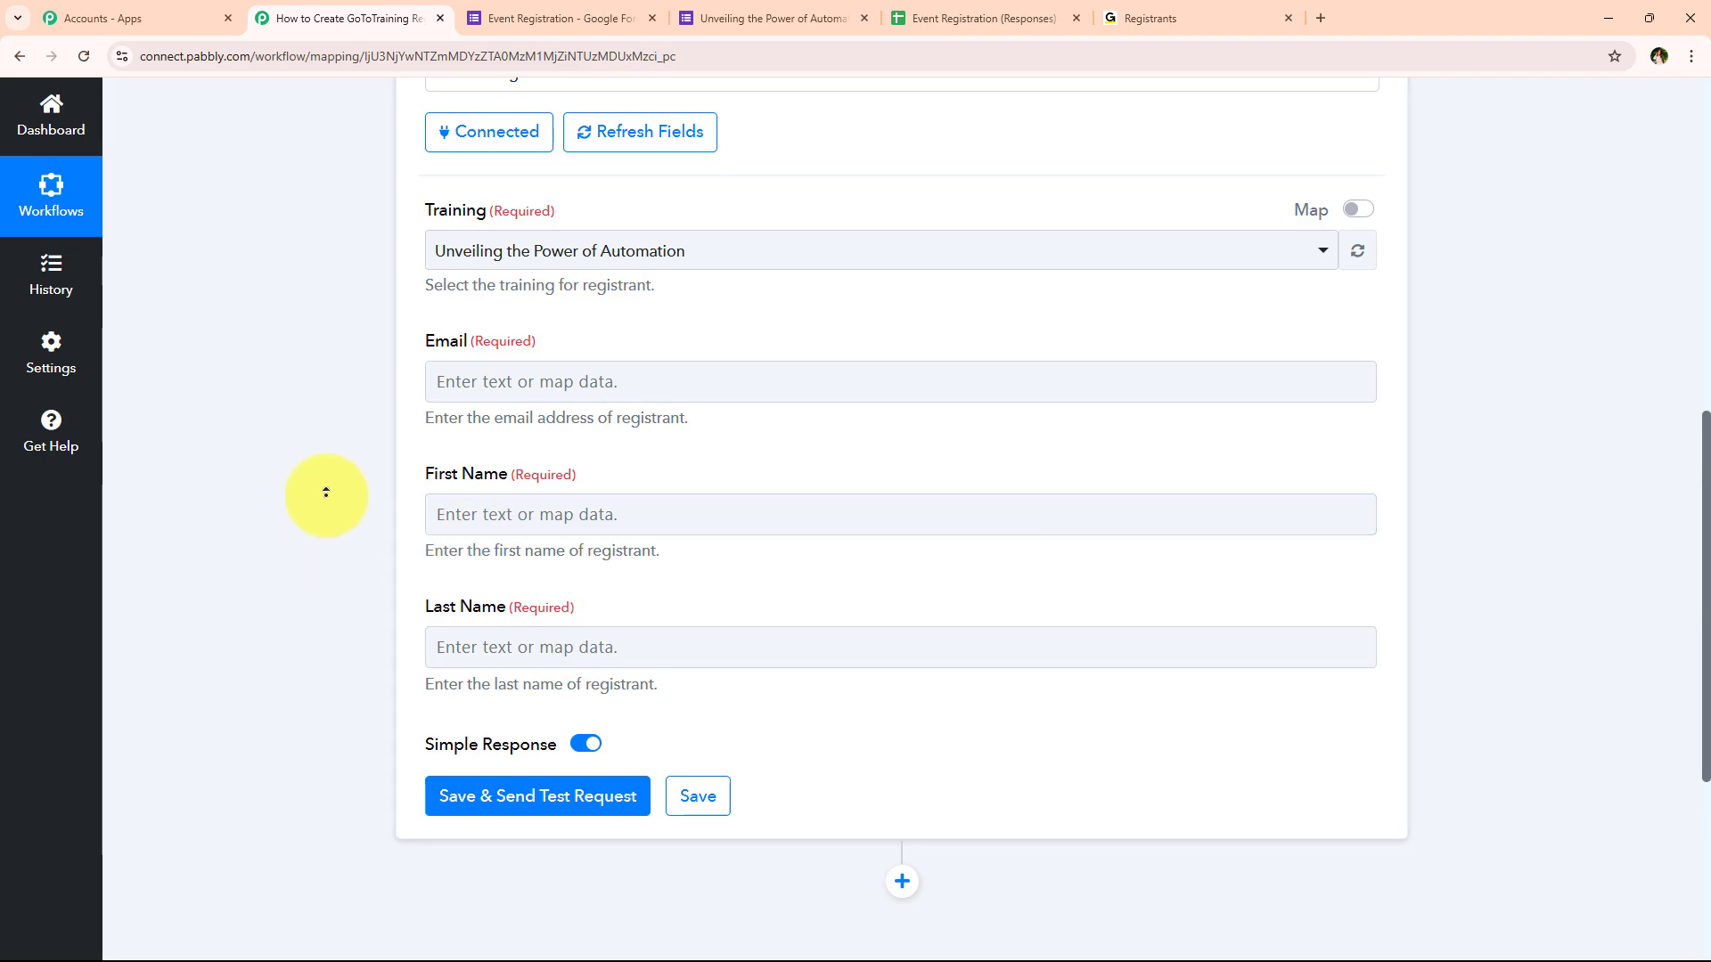
scroll(324, 465, up, 6)
Check the test response's email answer, then expand the GoToTraining Create Registrant action step
click(577, 230)
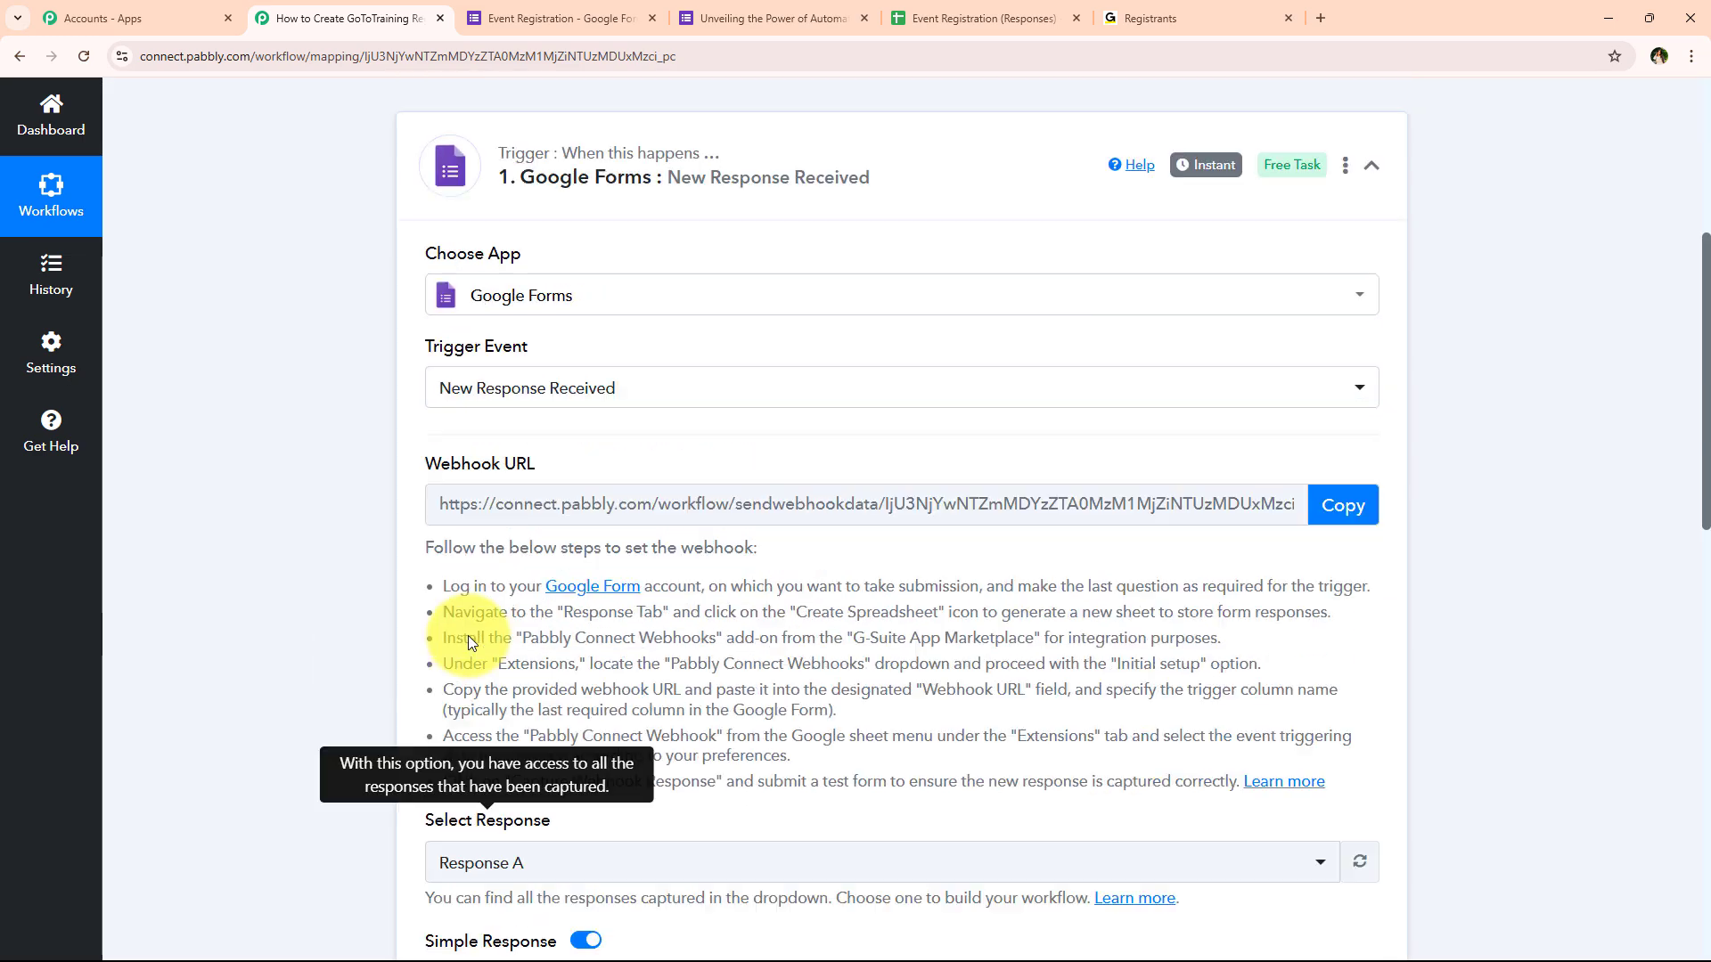
scroll(468, 634, down, 9)
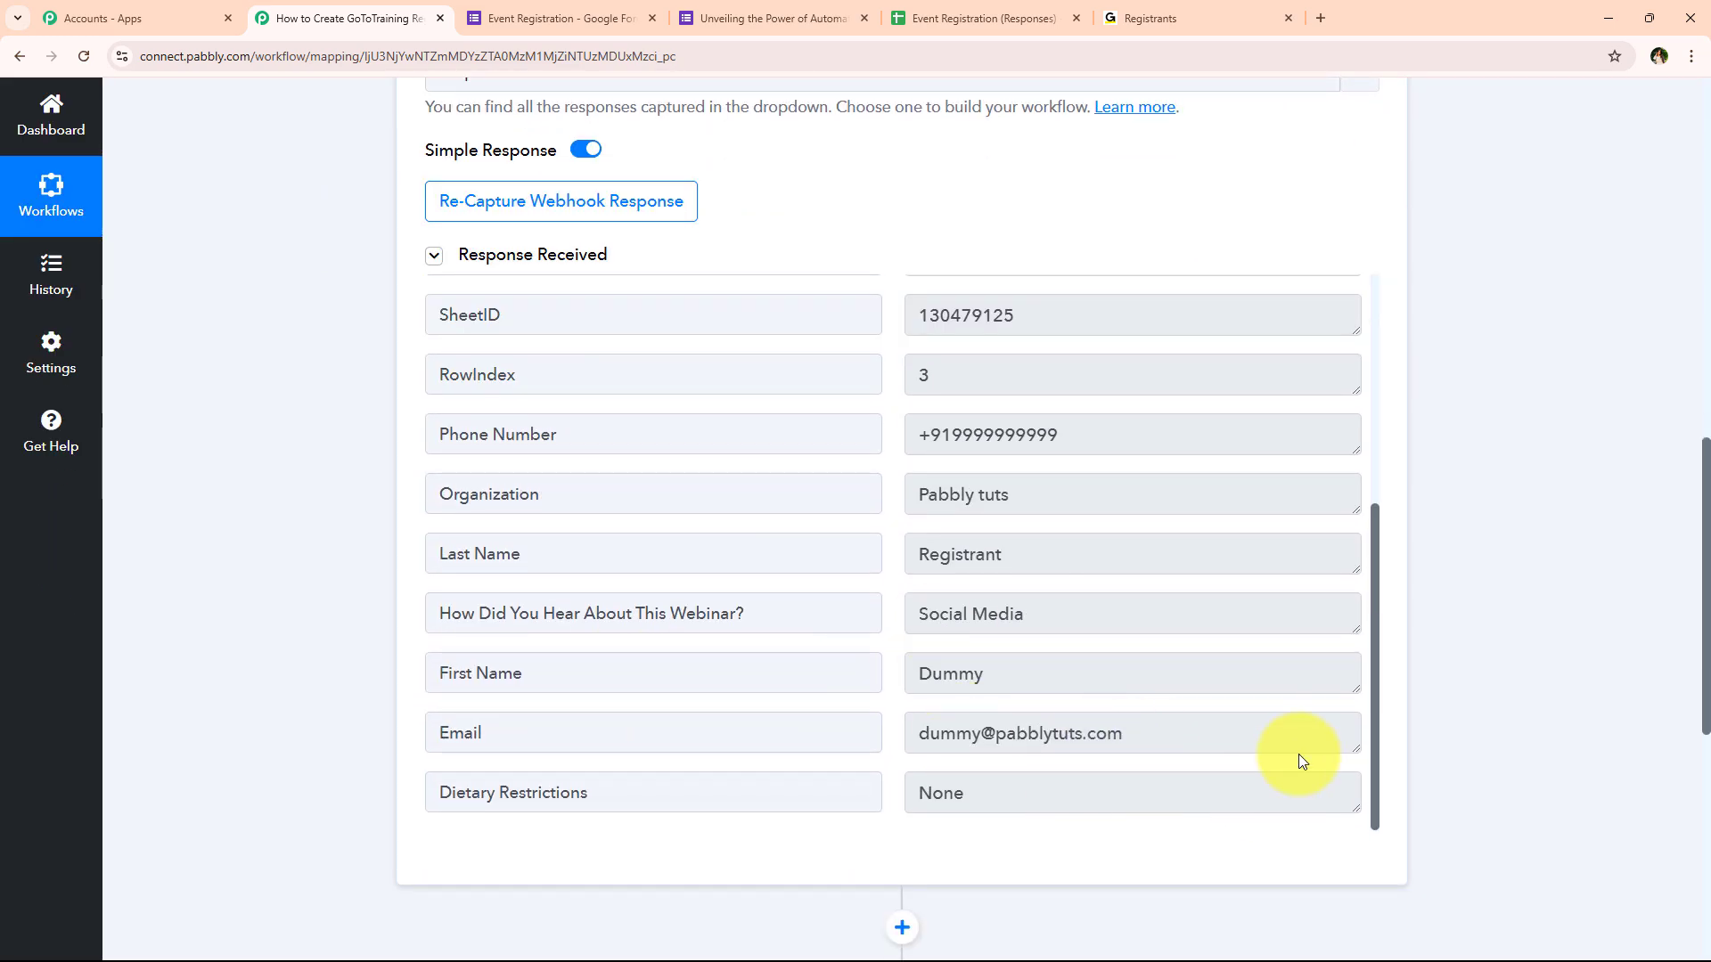
click(650, 732)
key(ctrl+c)
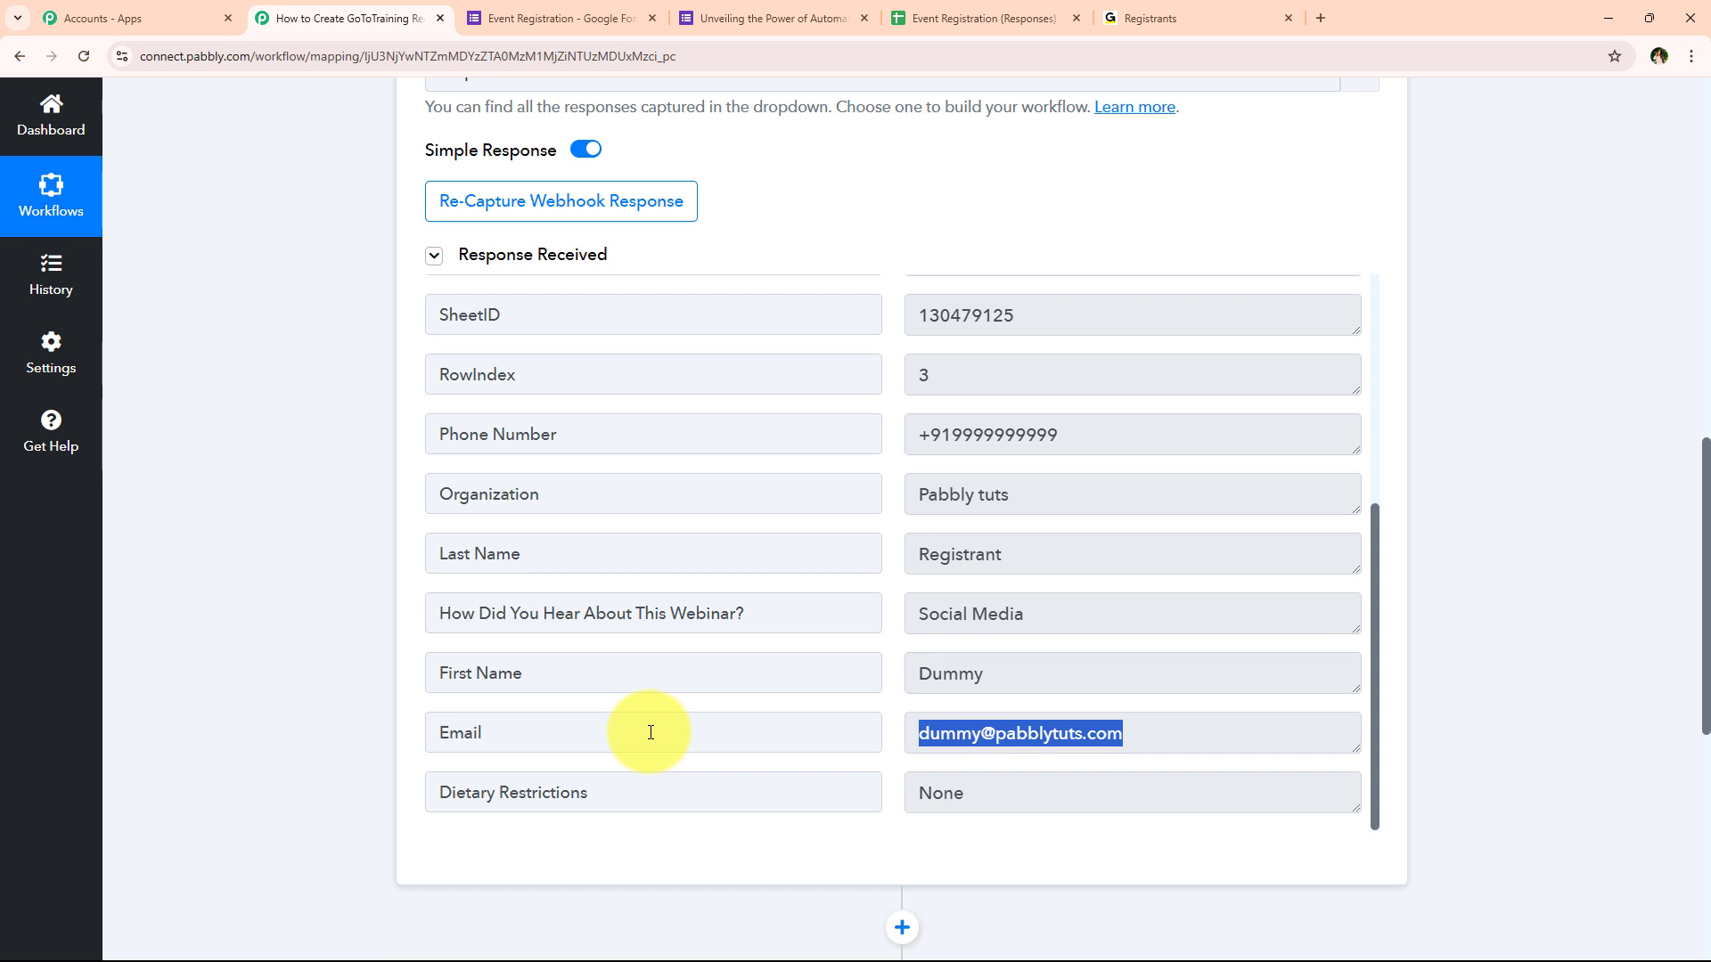
scroll(651, 732, down, 3)
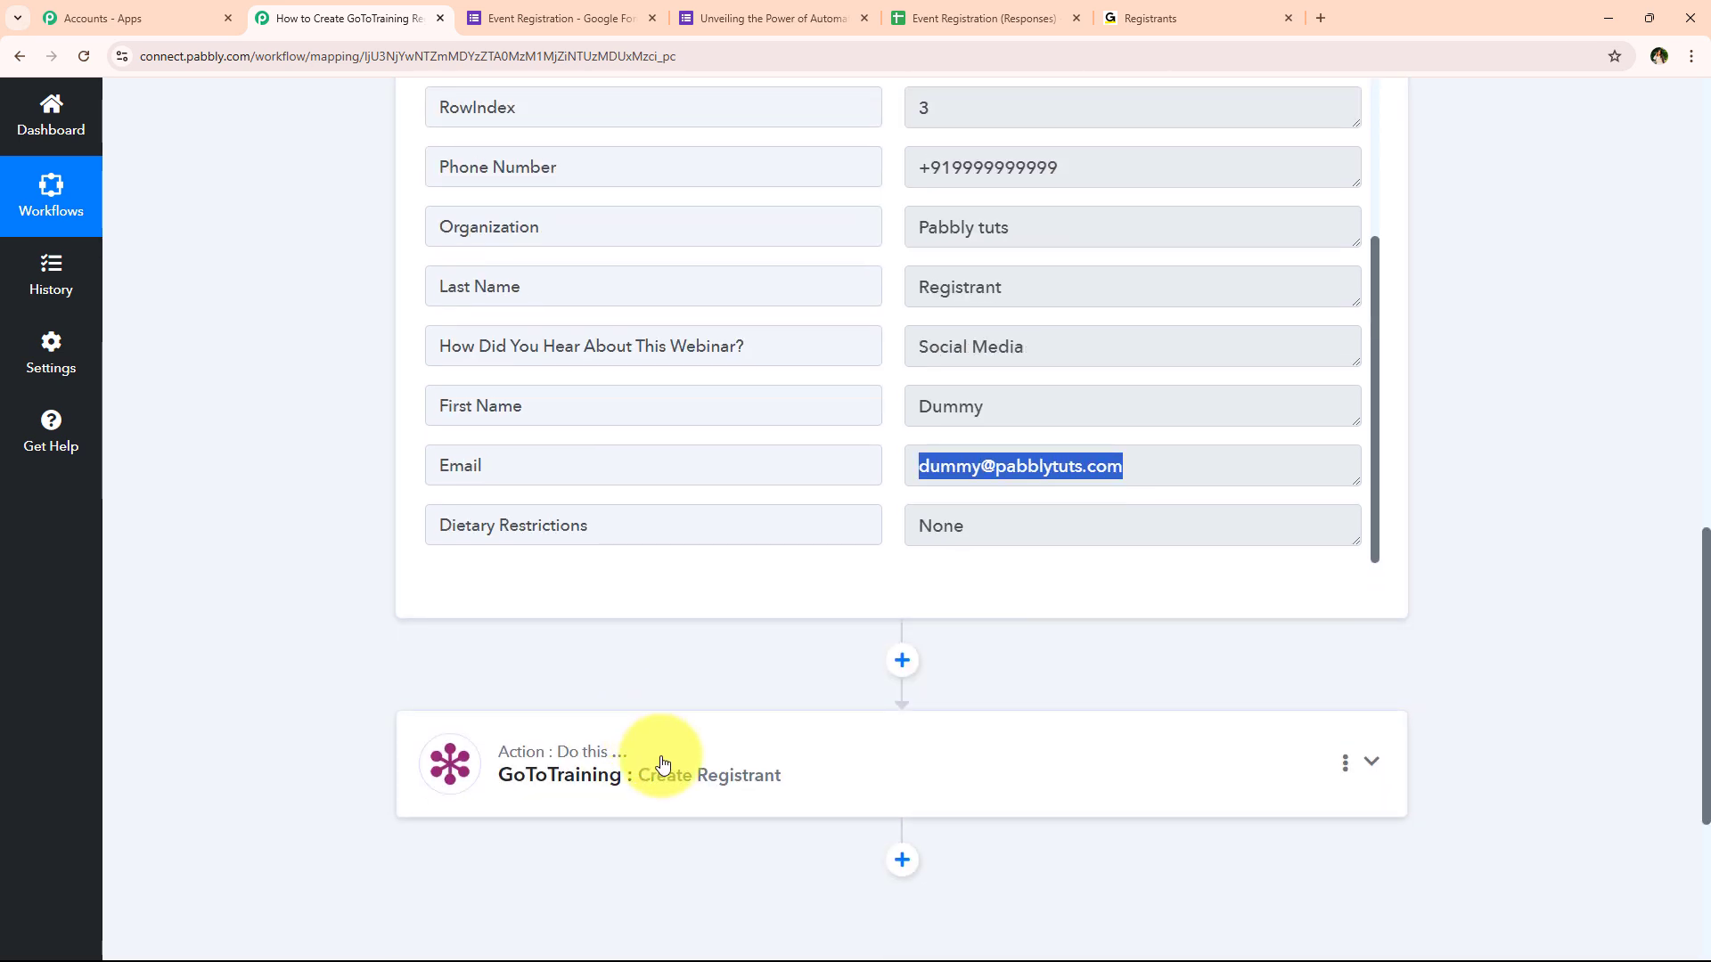
click(829, 771)
scroll(383, 504, up, 9)
Browse the Google Forms response fields in the Email field's data mapping options
scroll(382, 501, down, 3)
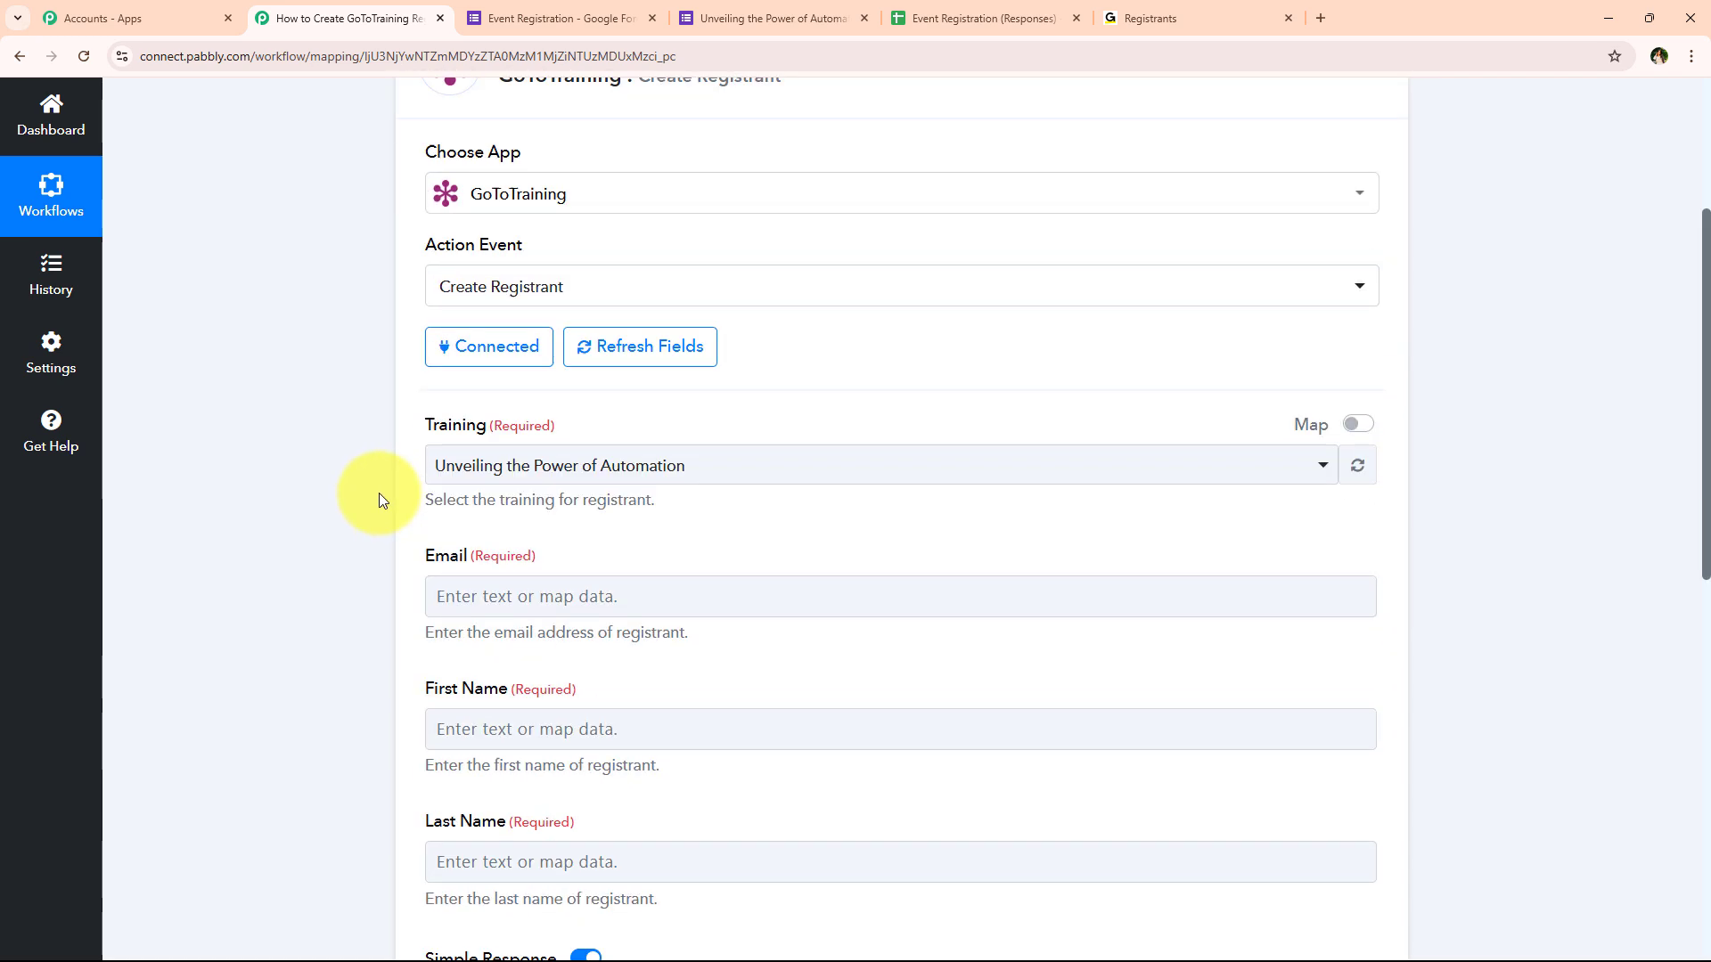
click(450, 506)
scroll(223, 612, down, 1)
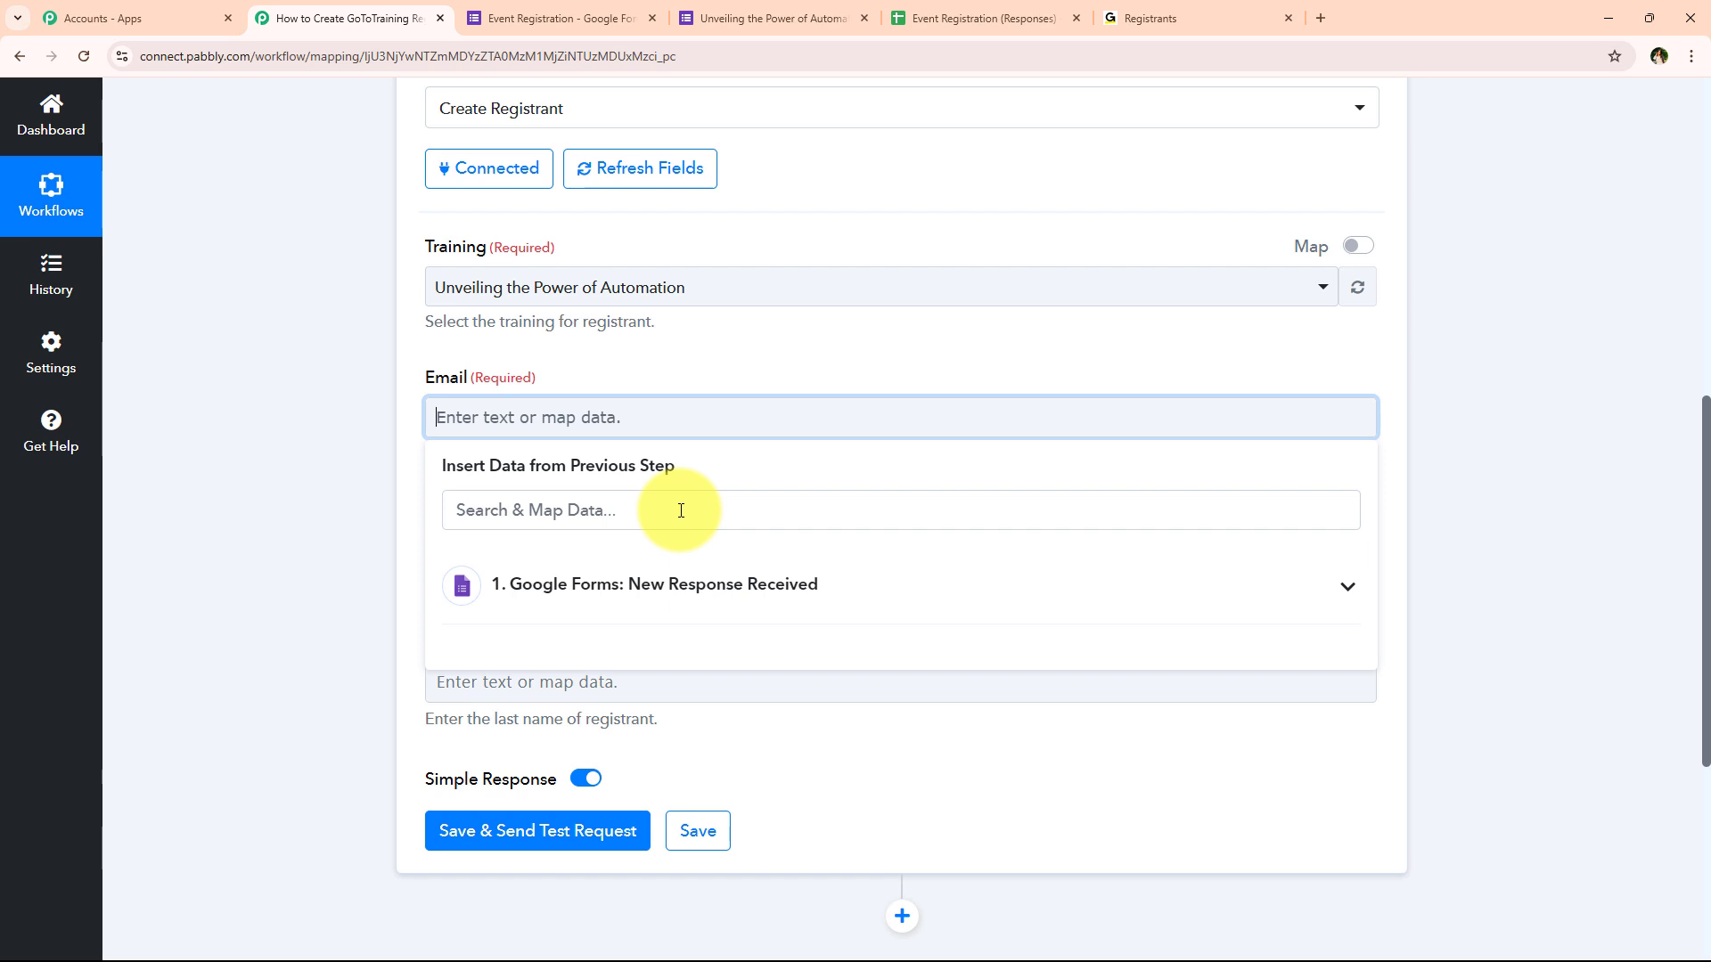
click(710, 585)
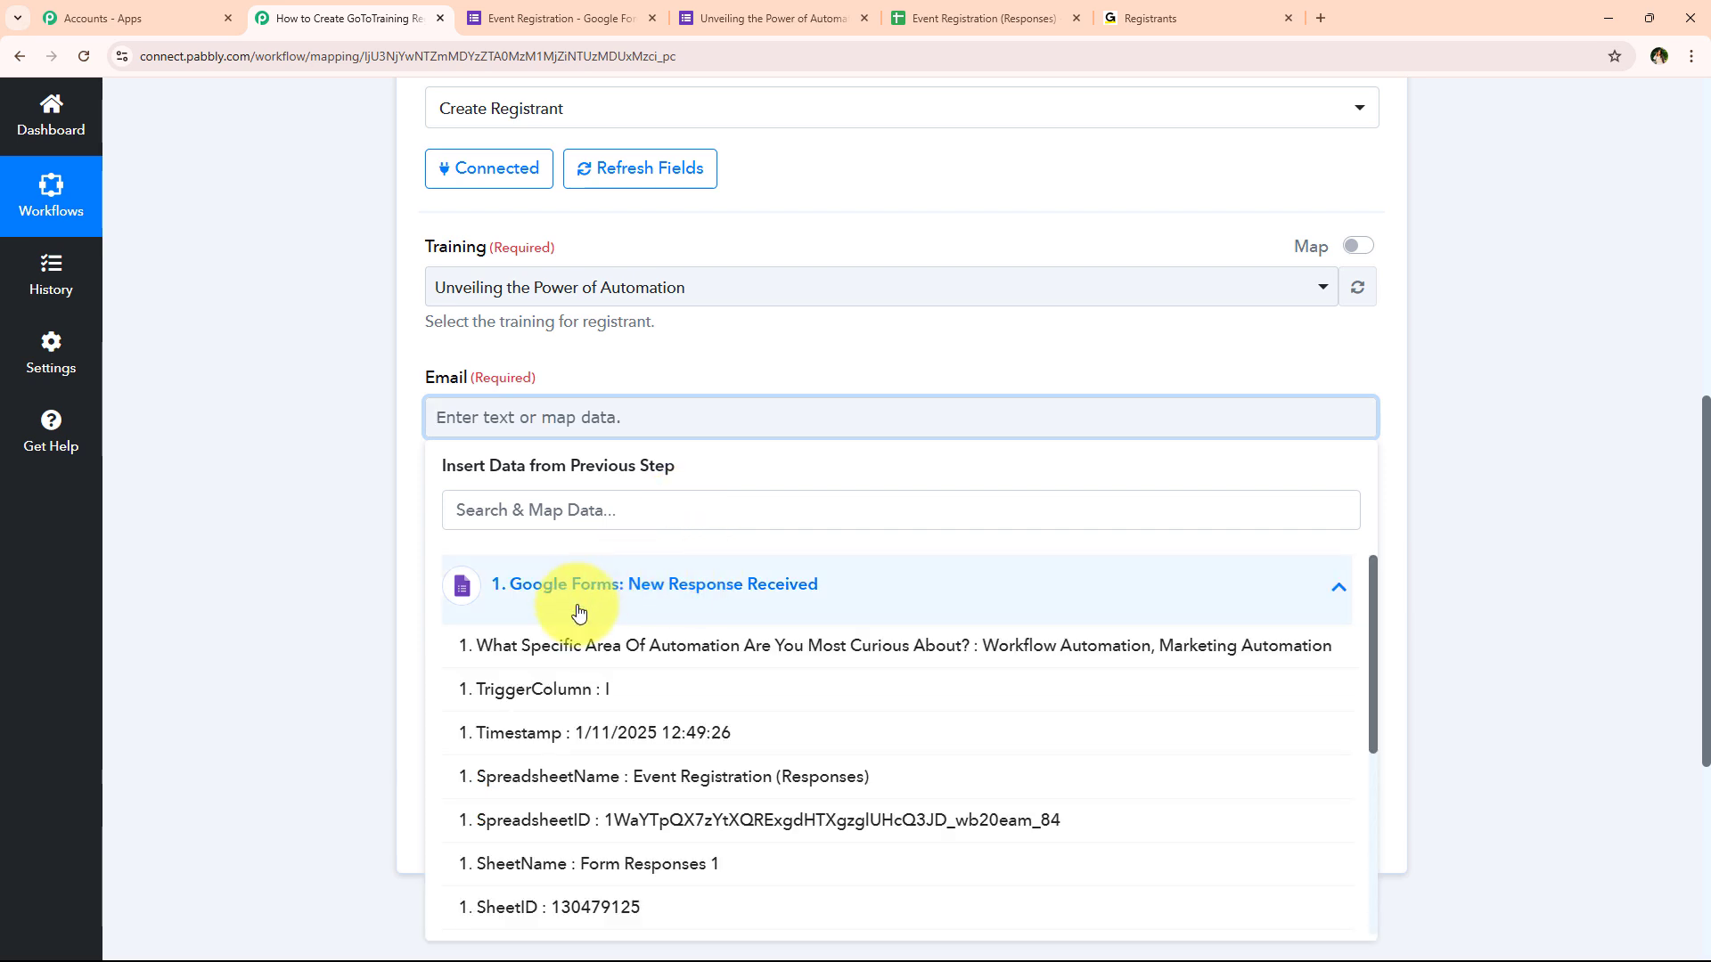
scroll(624, 873, down, 4)
scroll(620, 834, up, 5)
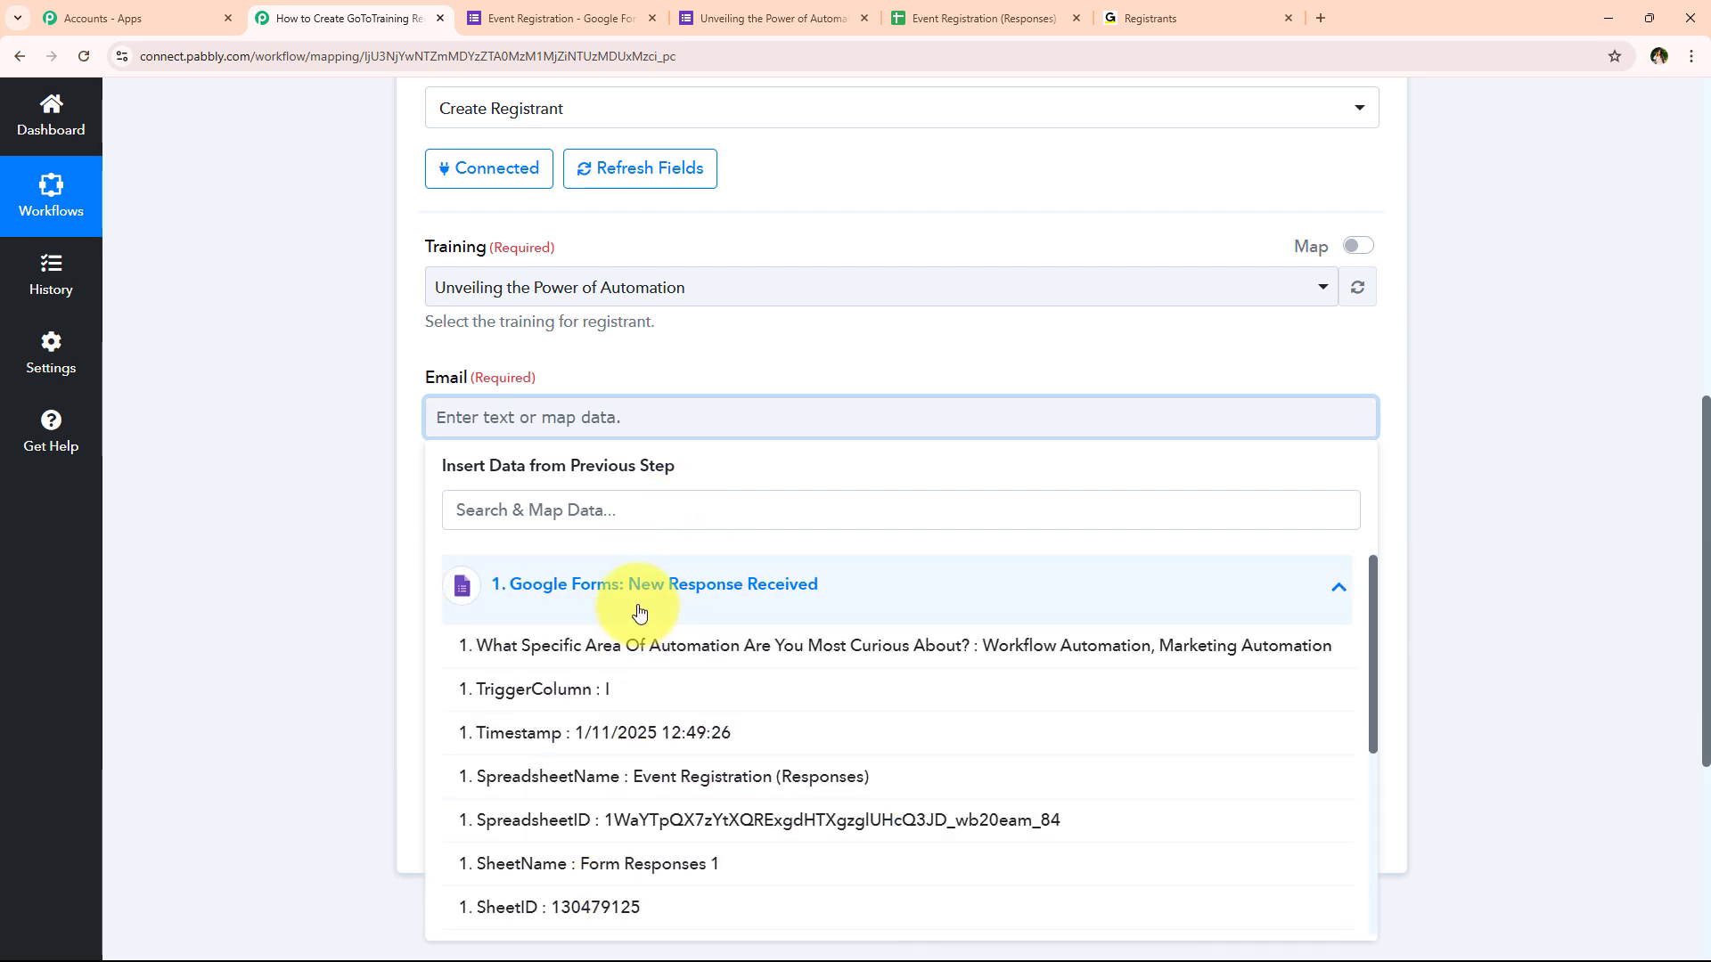
click(630, 593)
click(271, 361)
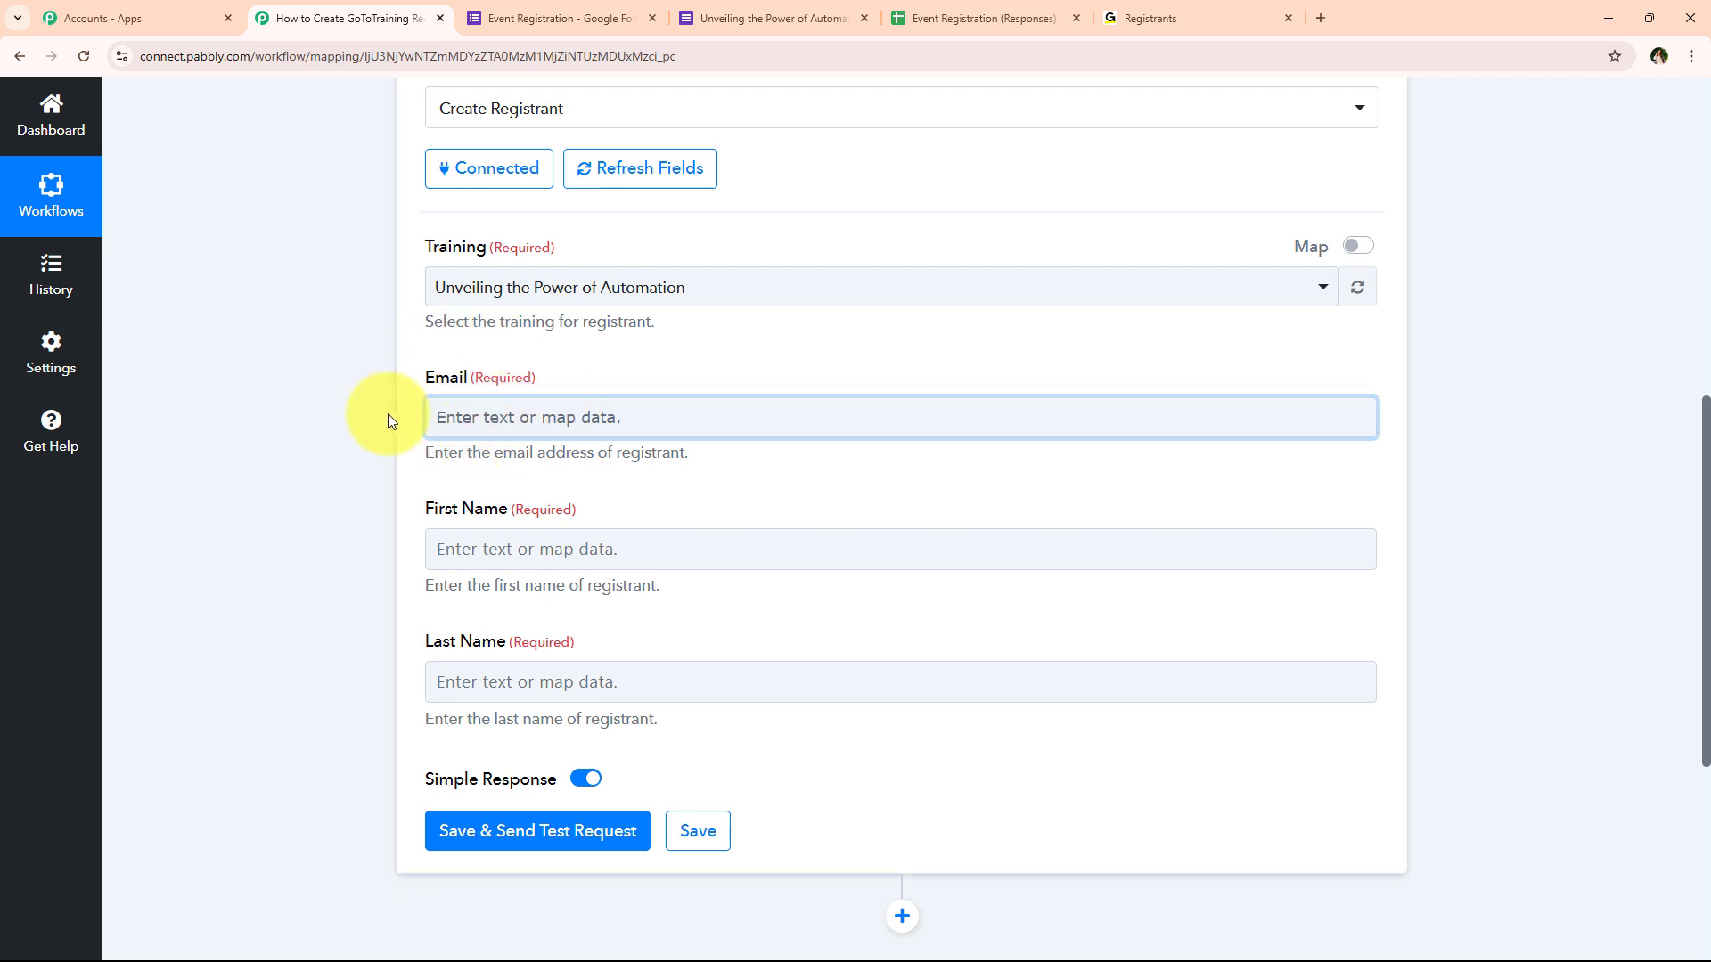
Paste a test email into the Email field, then clear it again
click(491, 421)
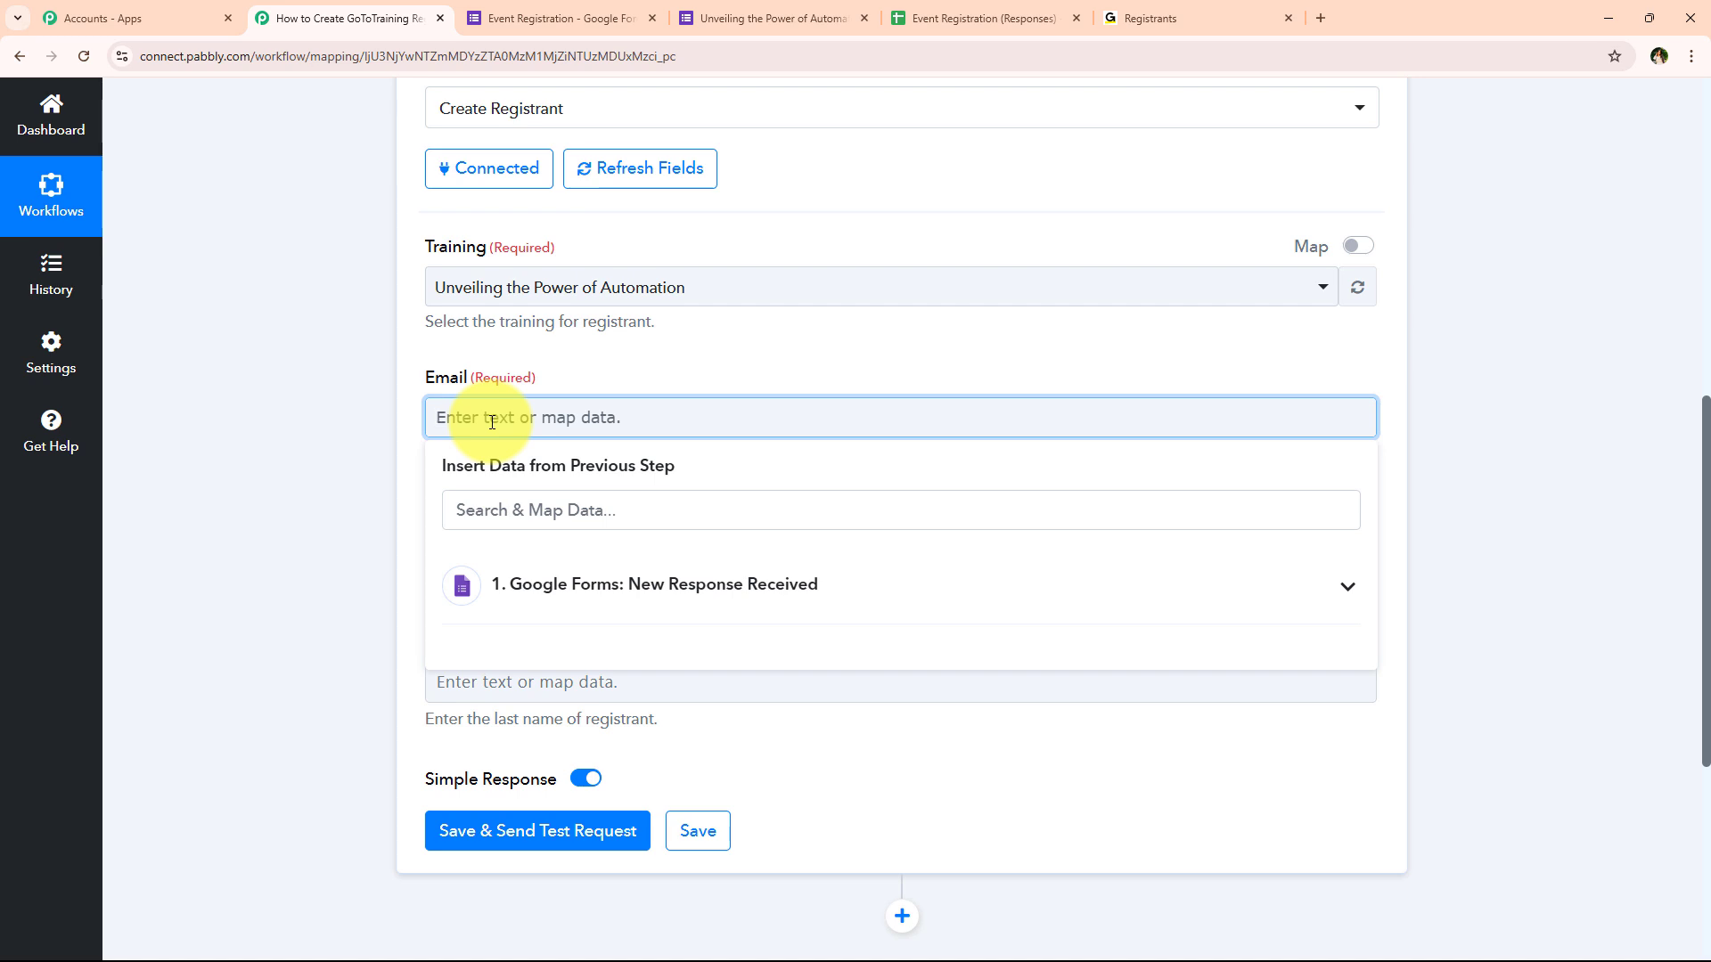
text(V)
key(BackSpace)
key(ctrl+v)
click(321, 426)
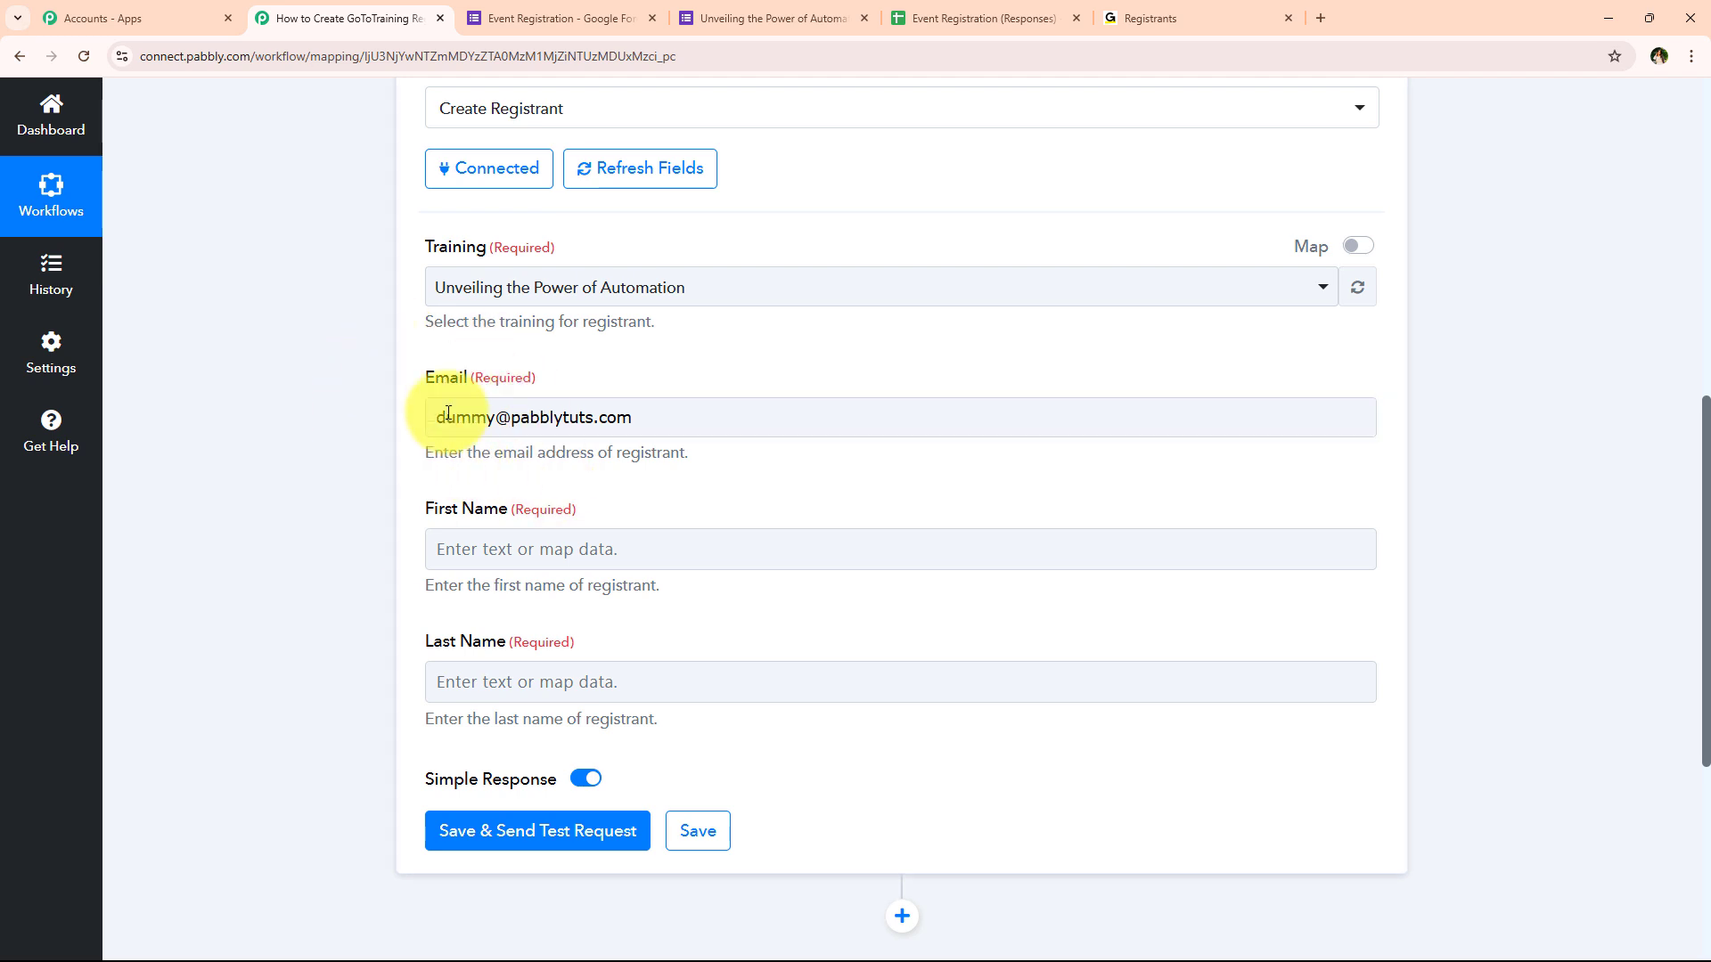
drag(433, 416, 649, 419)
triple_click(681, 420)
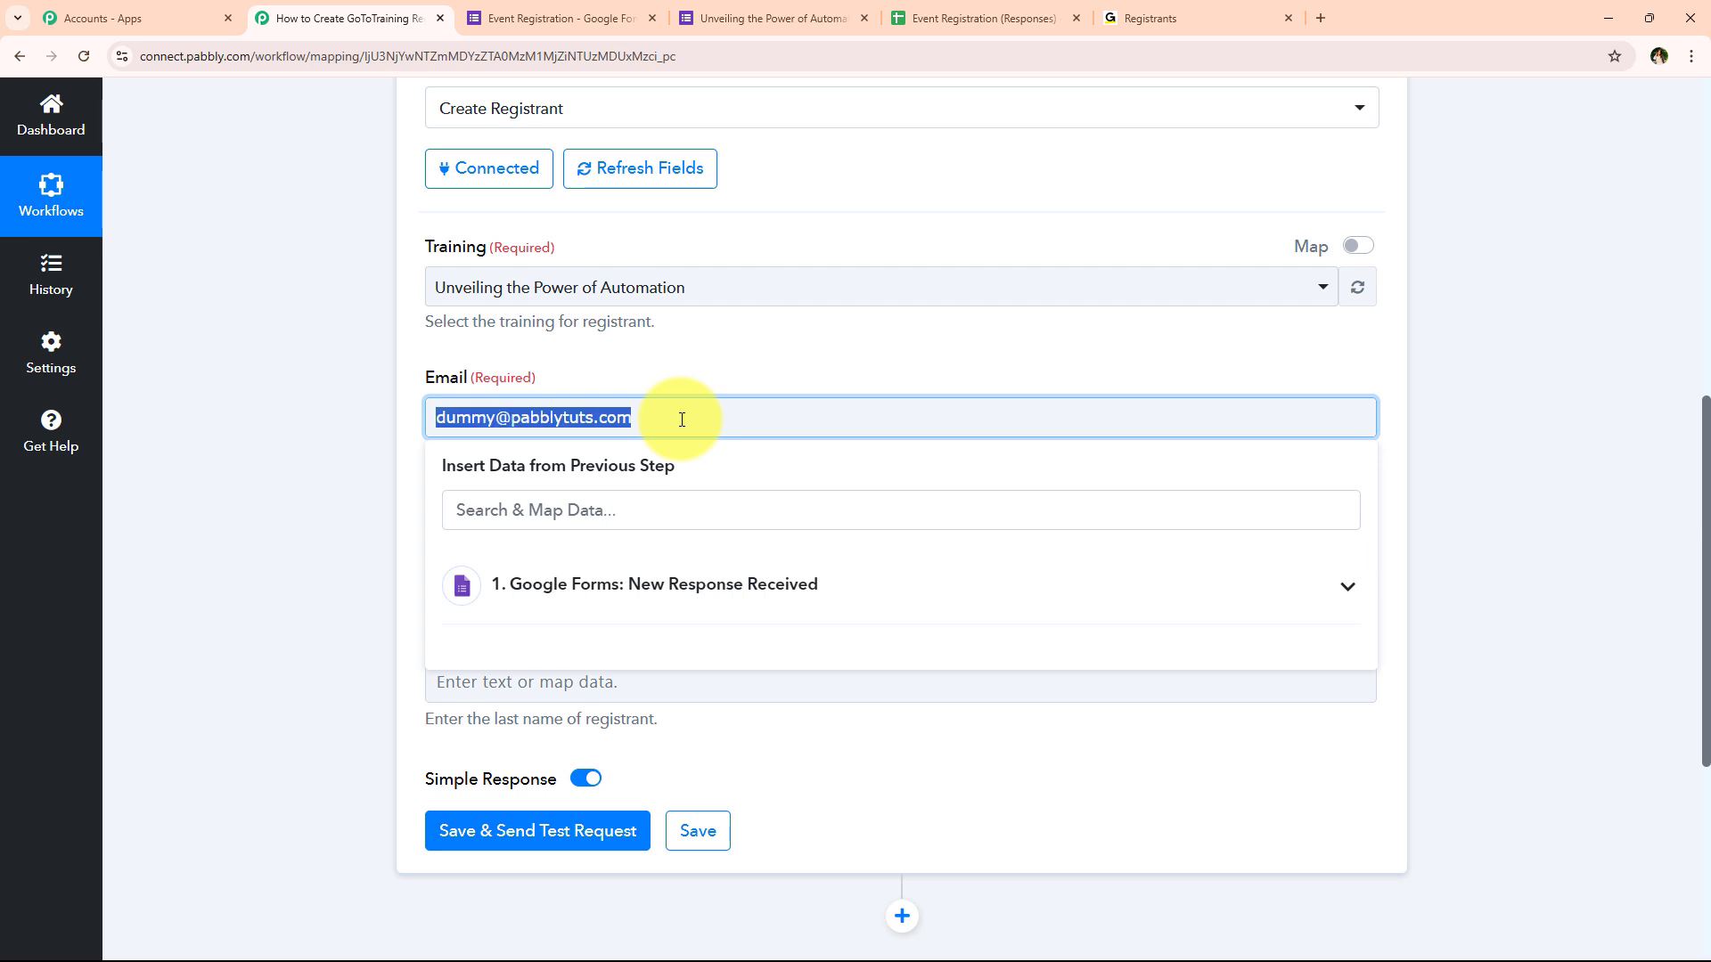
key(BackSpace)
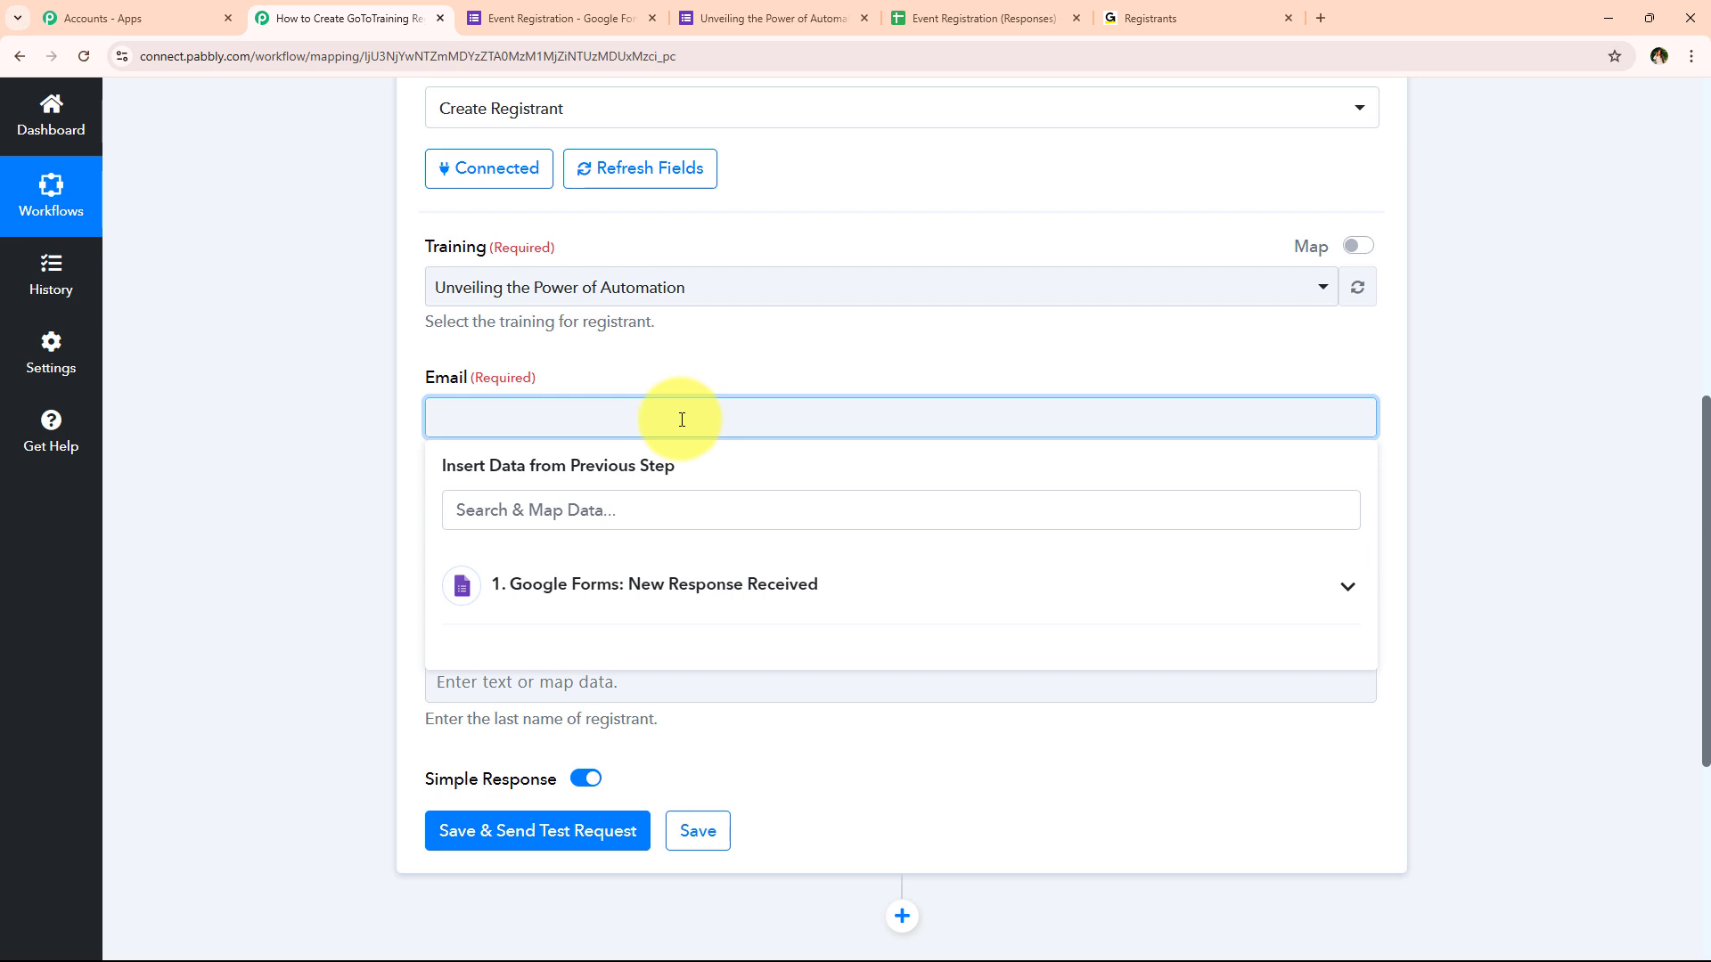
Map Email to the form response's '1. Email' answer via an 'ema' search
click(688, 514)
text(ema)
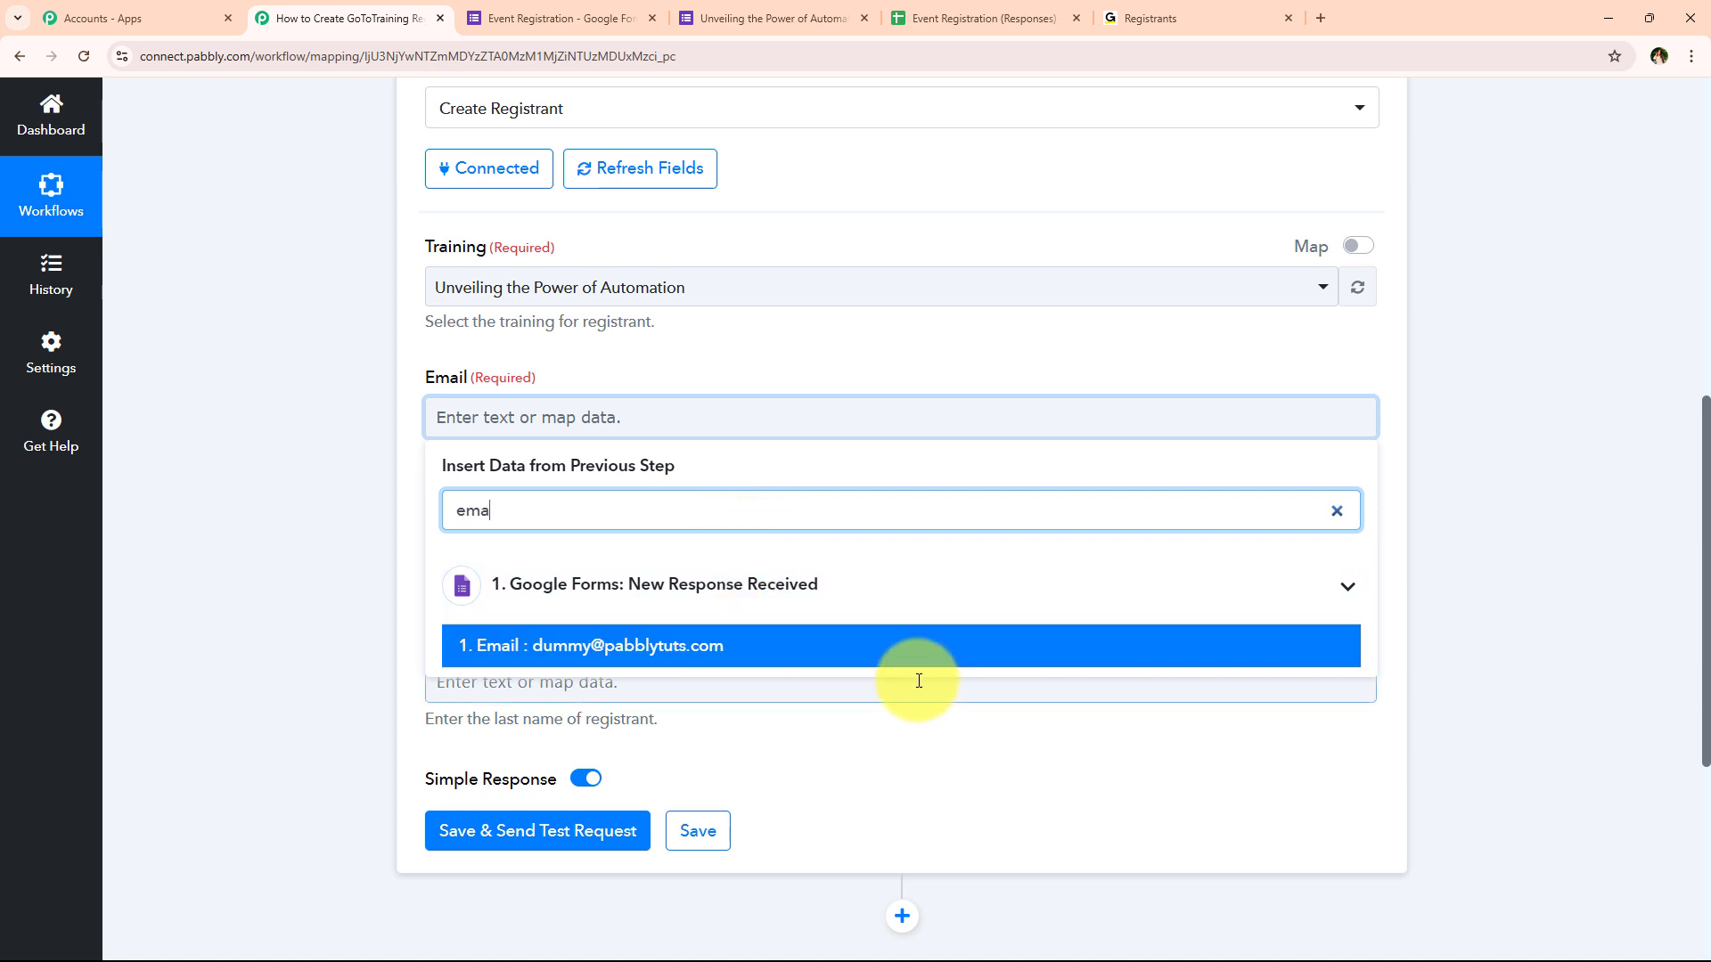
click(1098, 660)
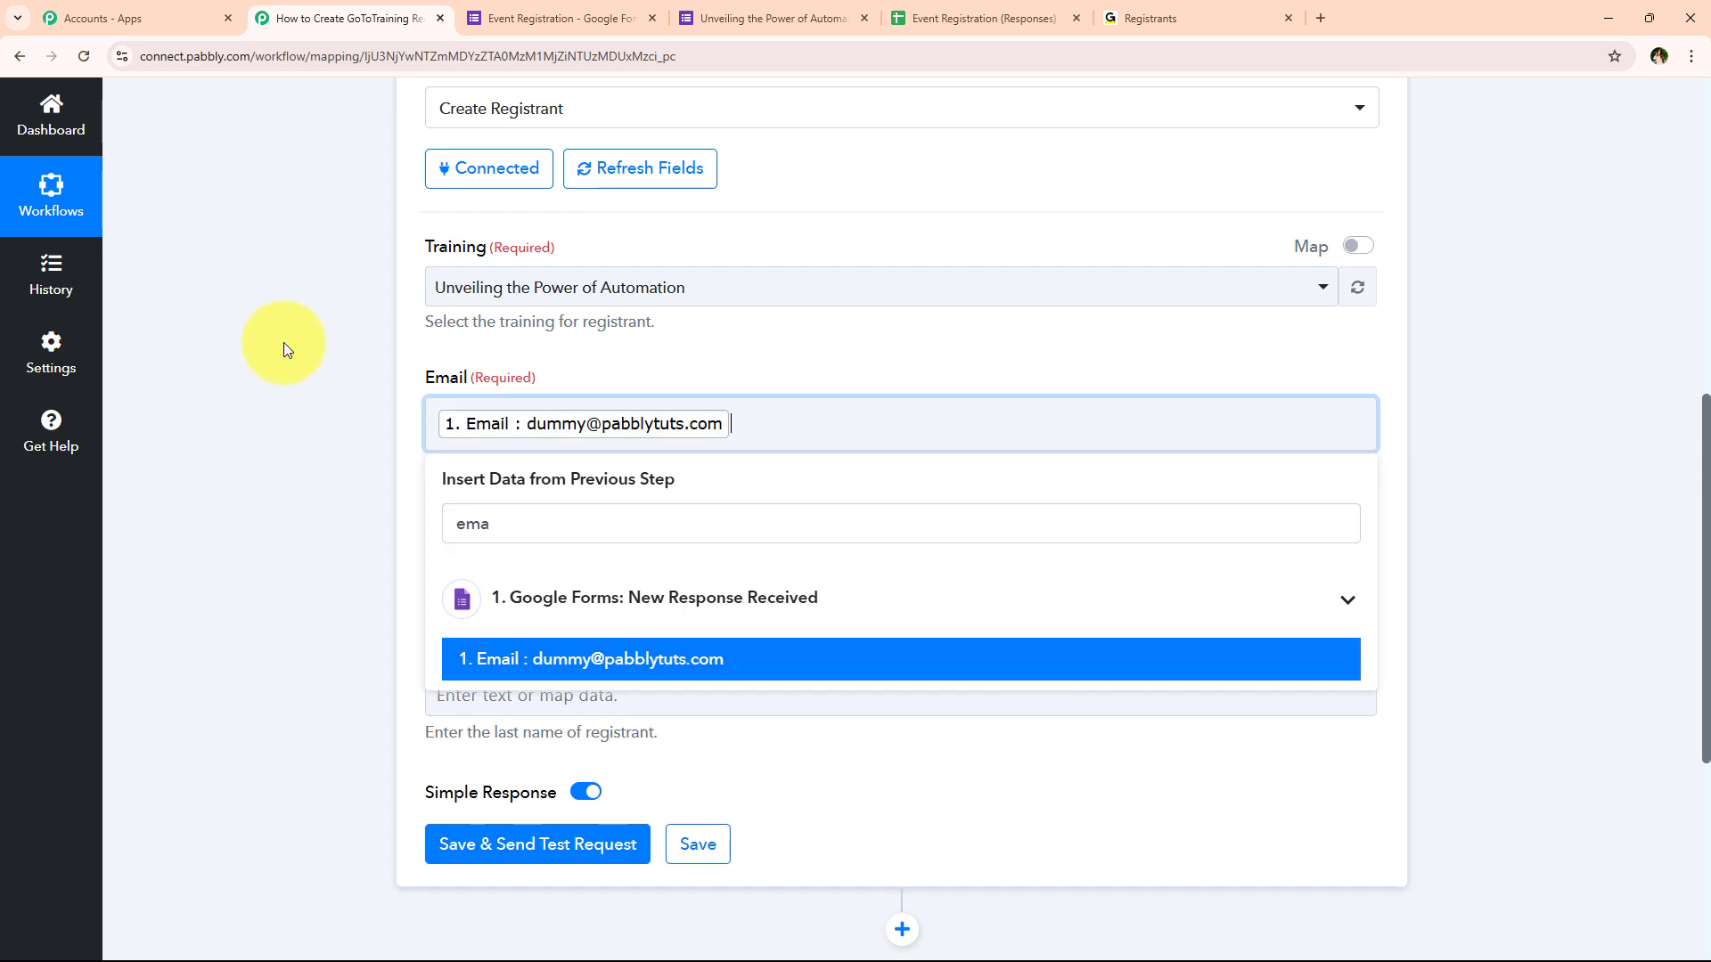
click(286, 347)
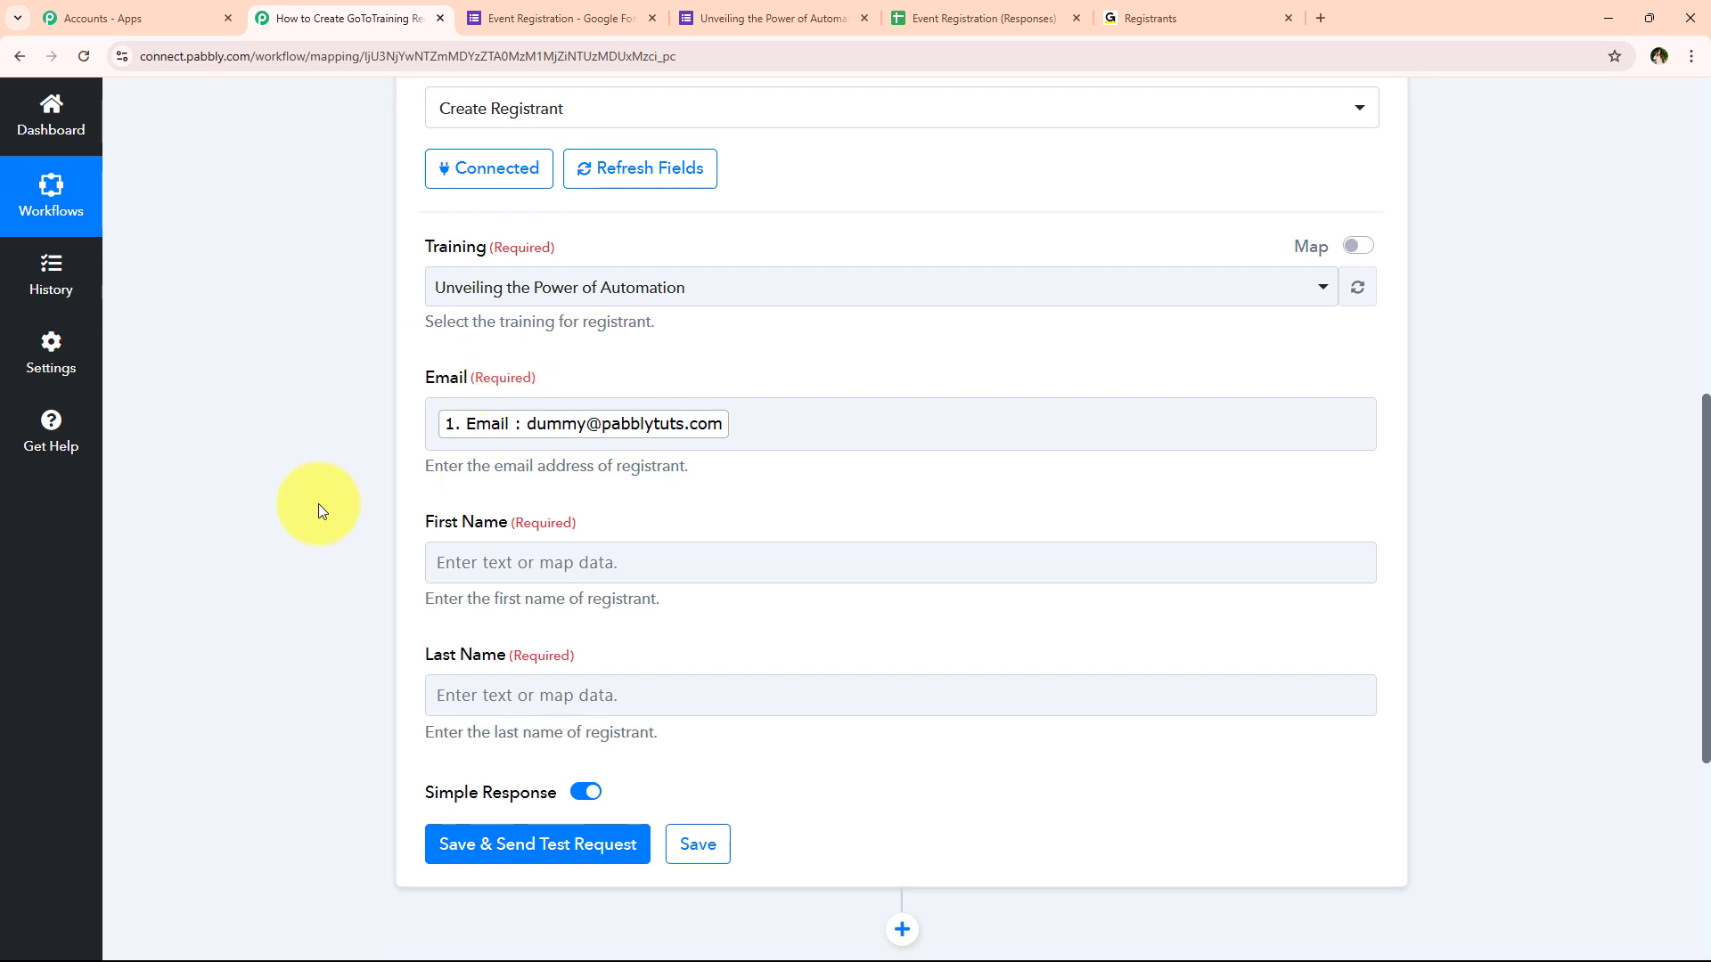
Map First Name to the form's '1. First Name' answer via a 'first' search
scroll(319, 505, down, 1)
click(515, 466)
click(297, 489)
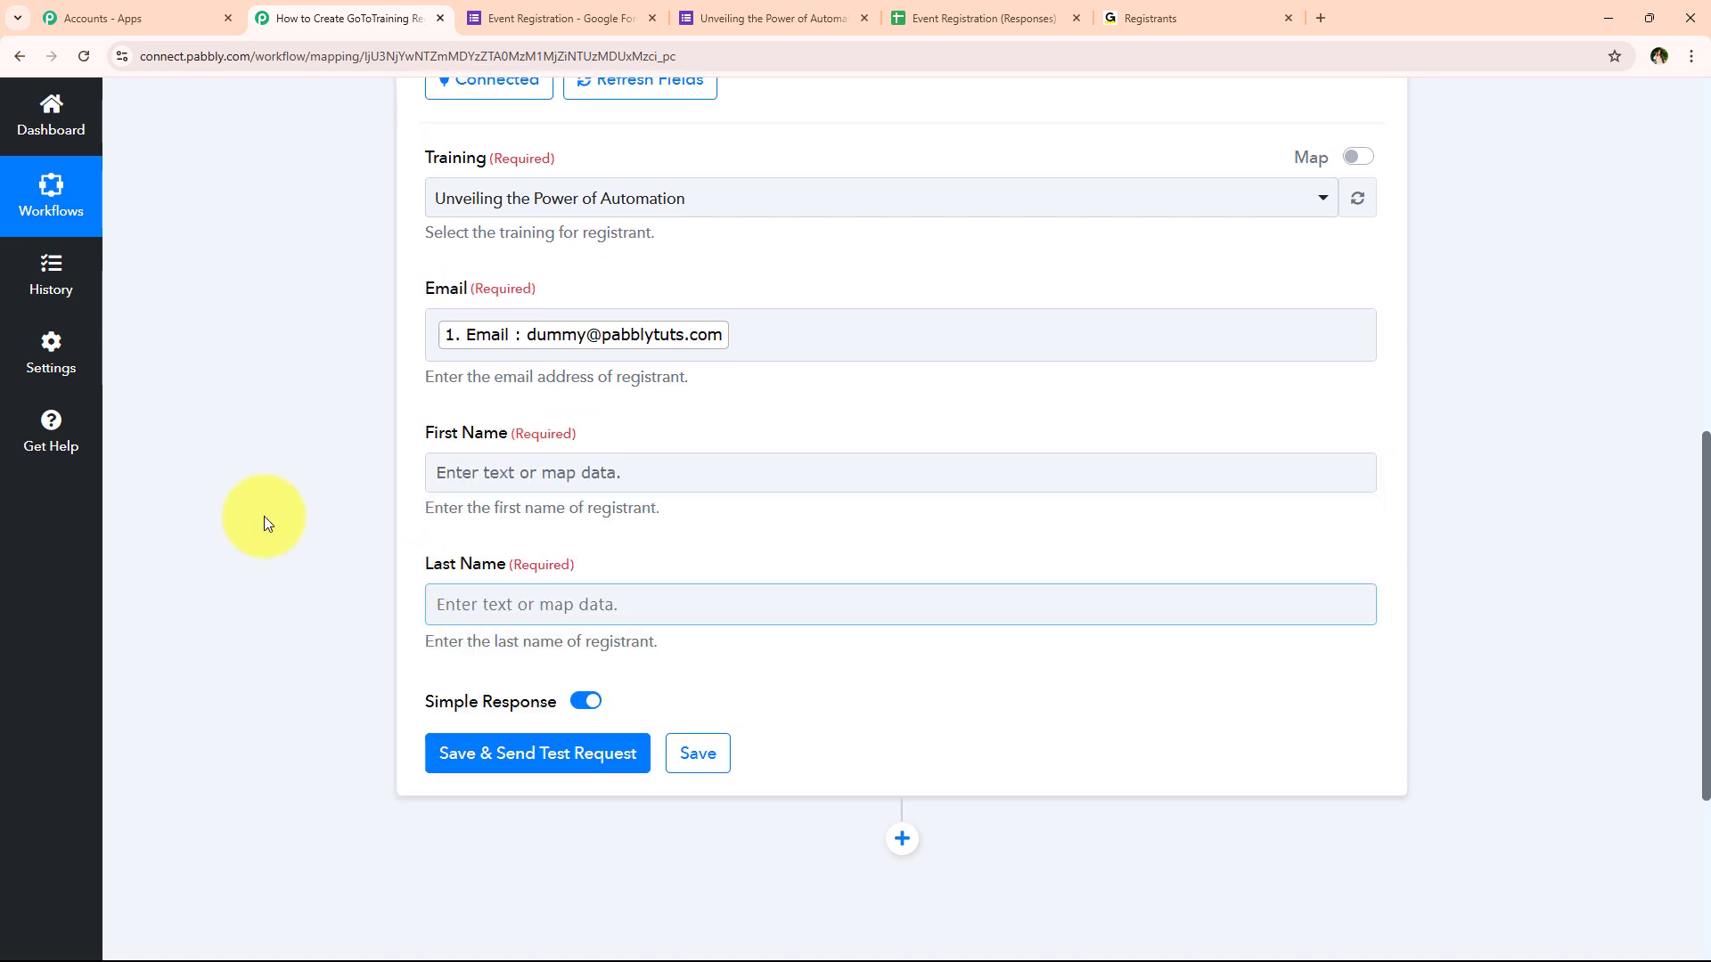
scroll(267, 515, down, 1)
click(680, 385)
click(657, 485)
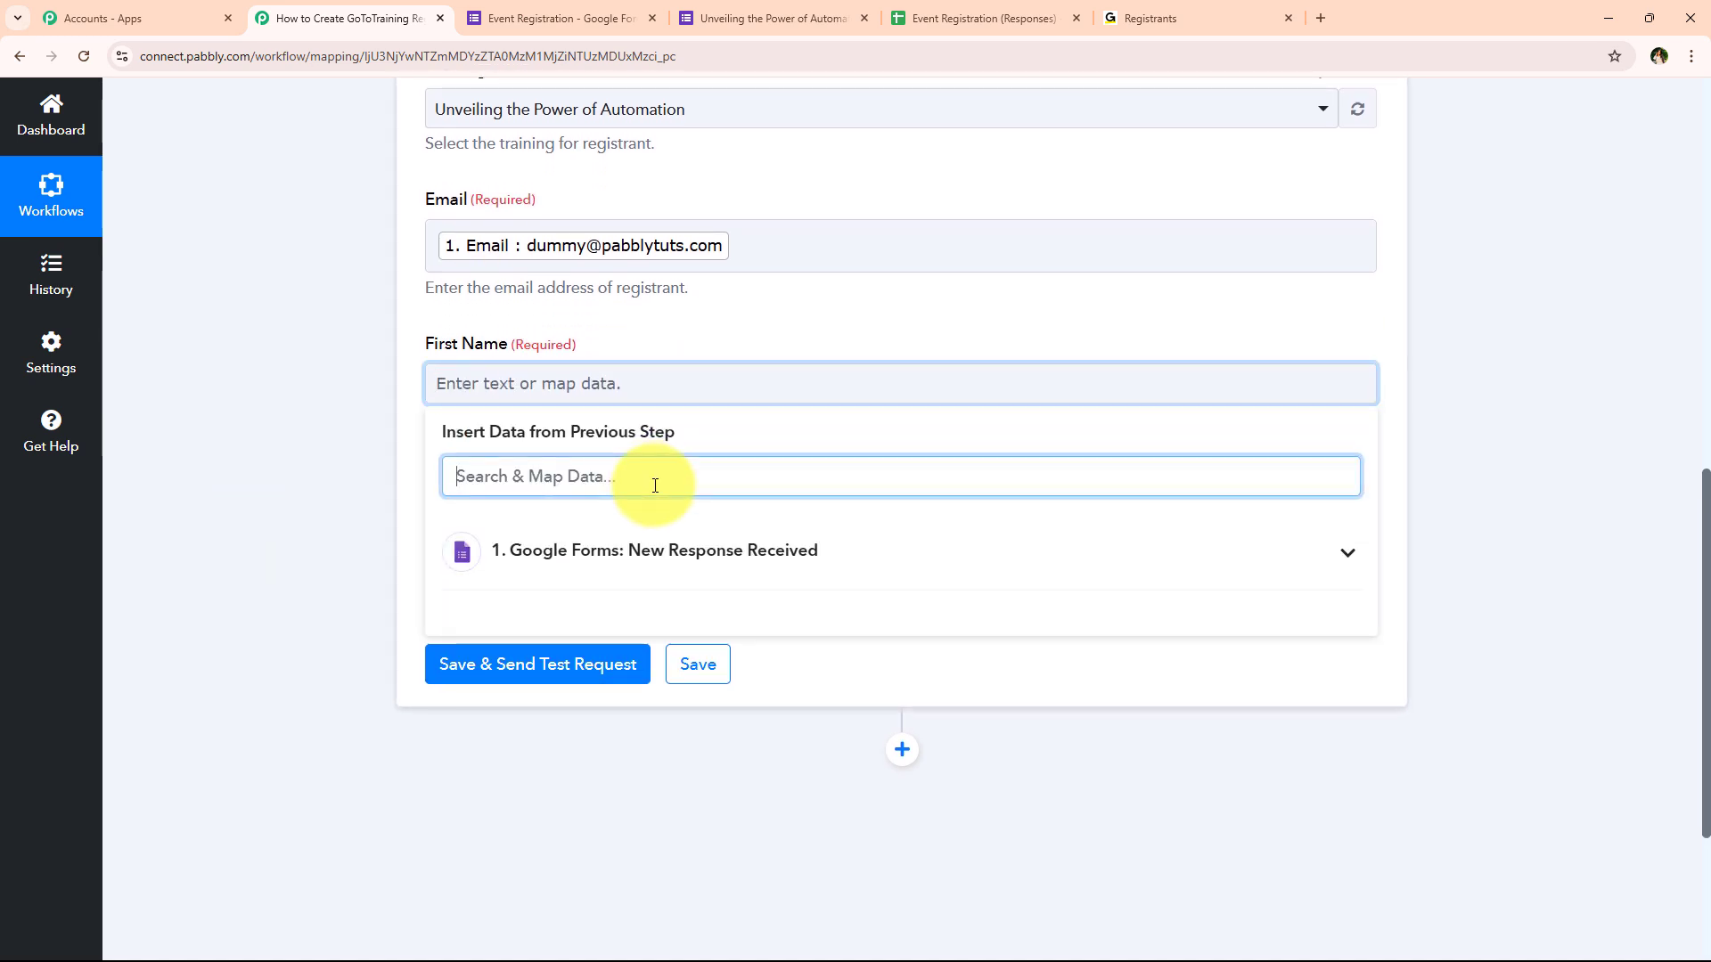
text(first)
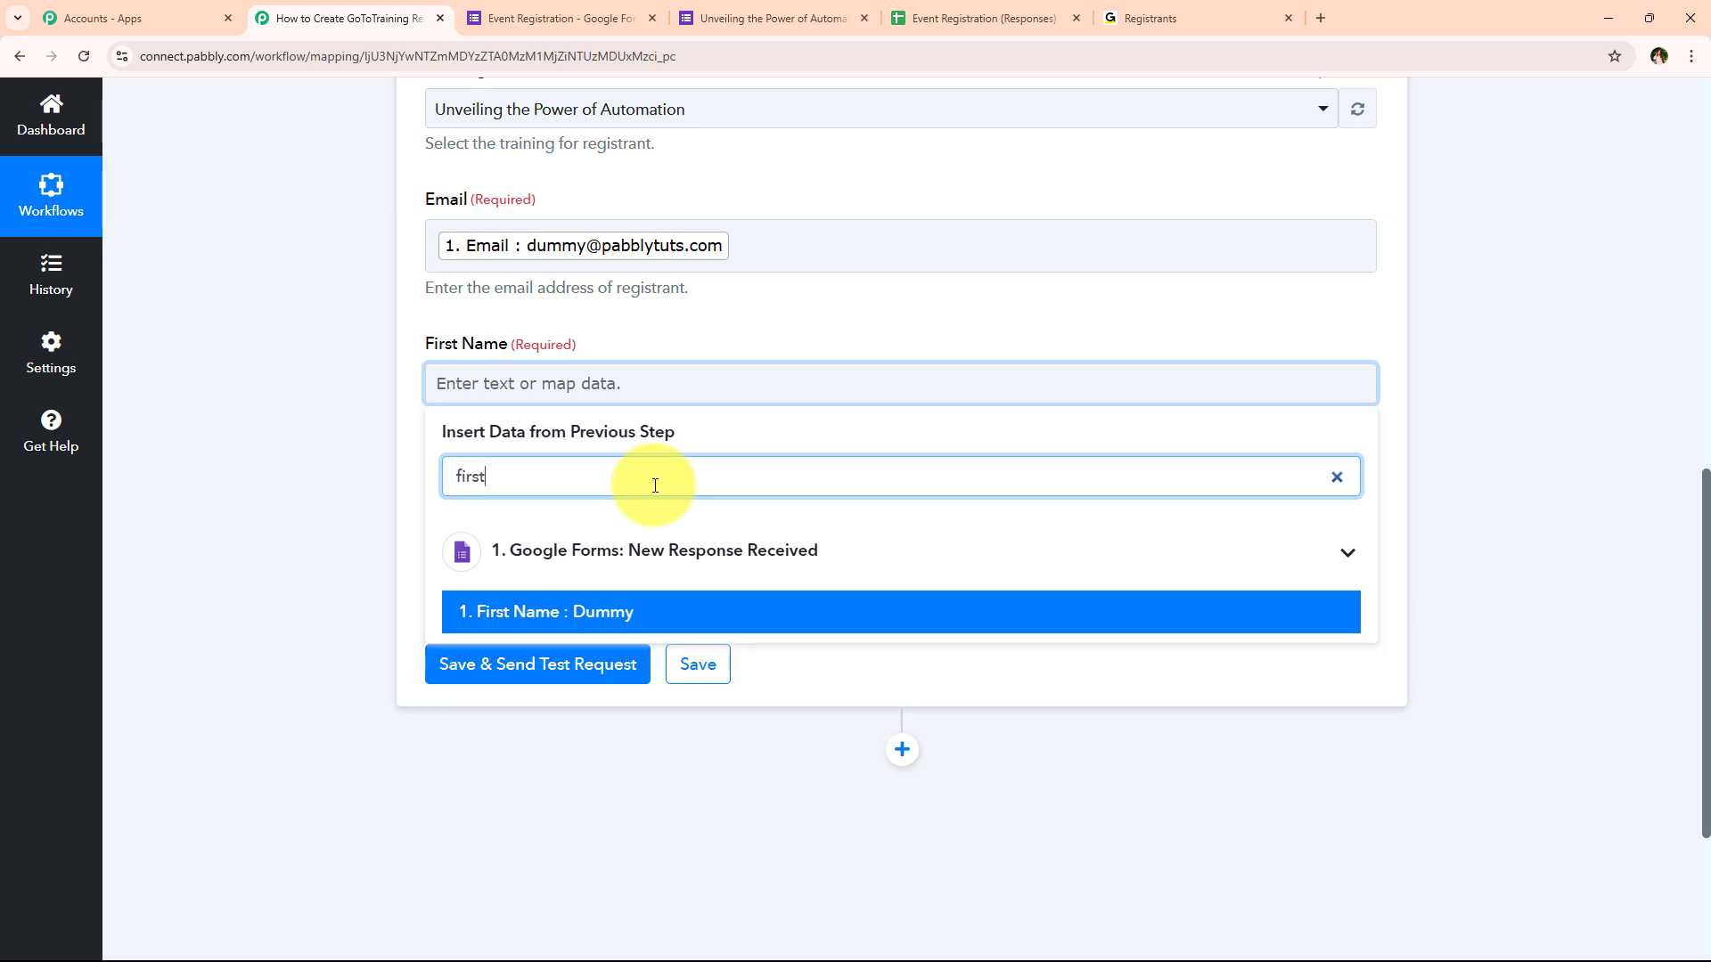
click(600, 616)
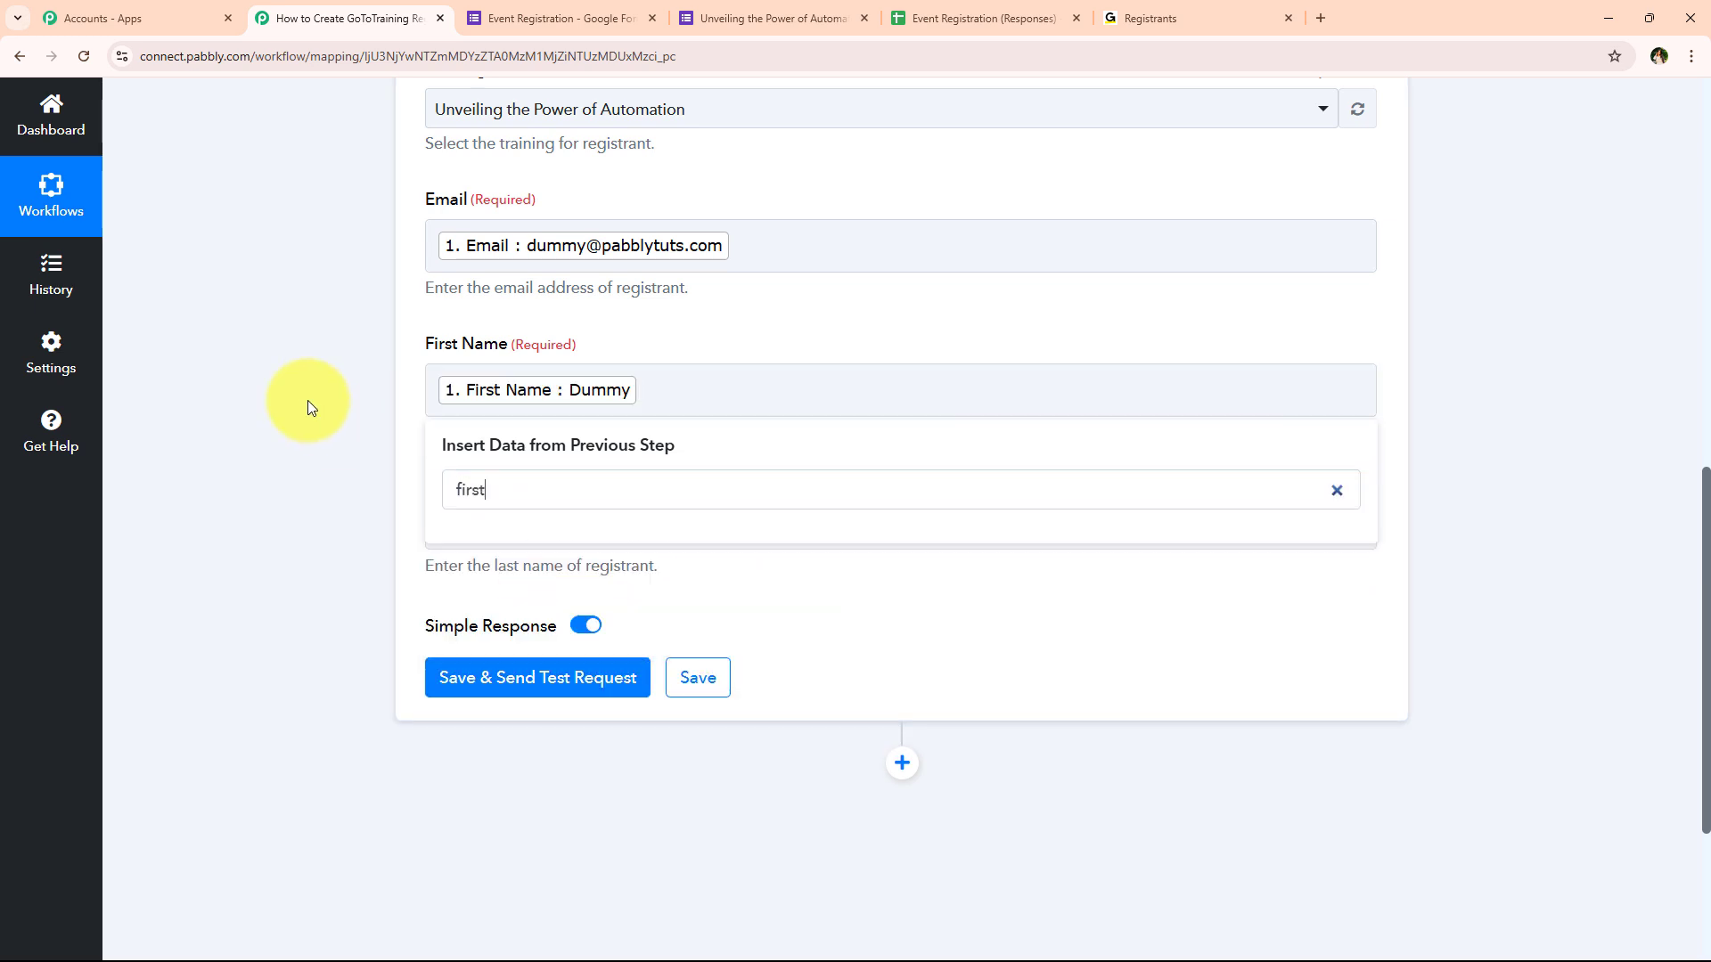
click(307, 400)
Map Last Name to the form's '1. Last Name' answer via a 'last' search
click(535, 528)
scroll(280, 510, down, 1)
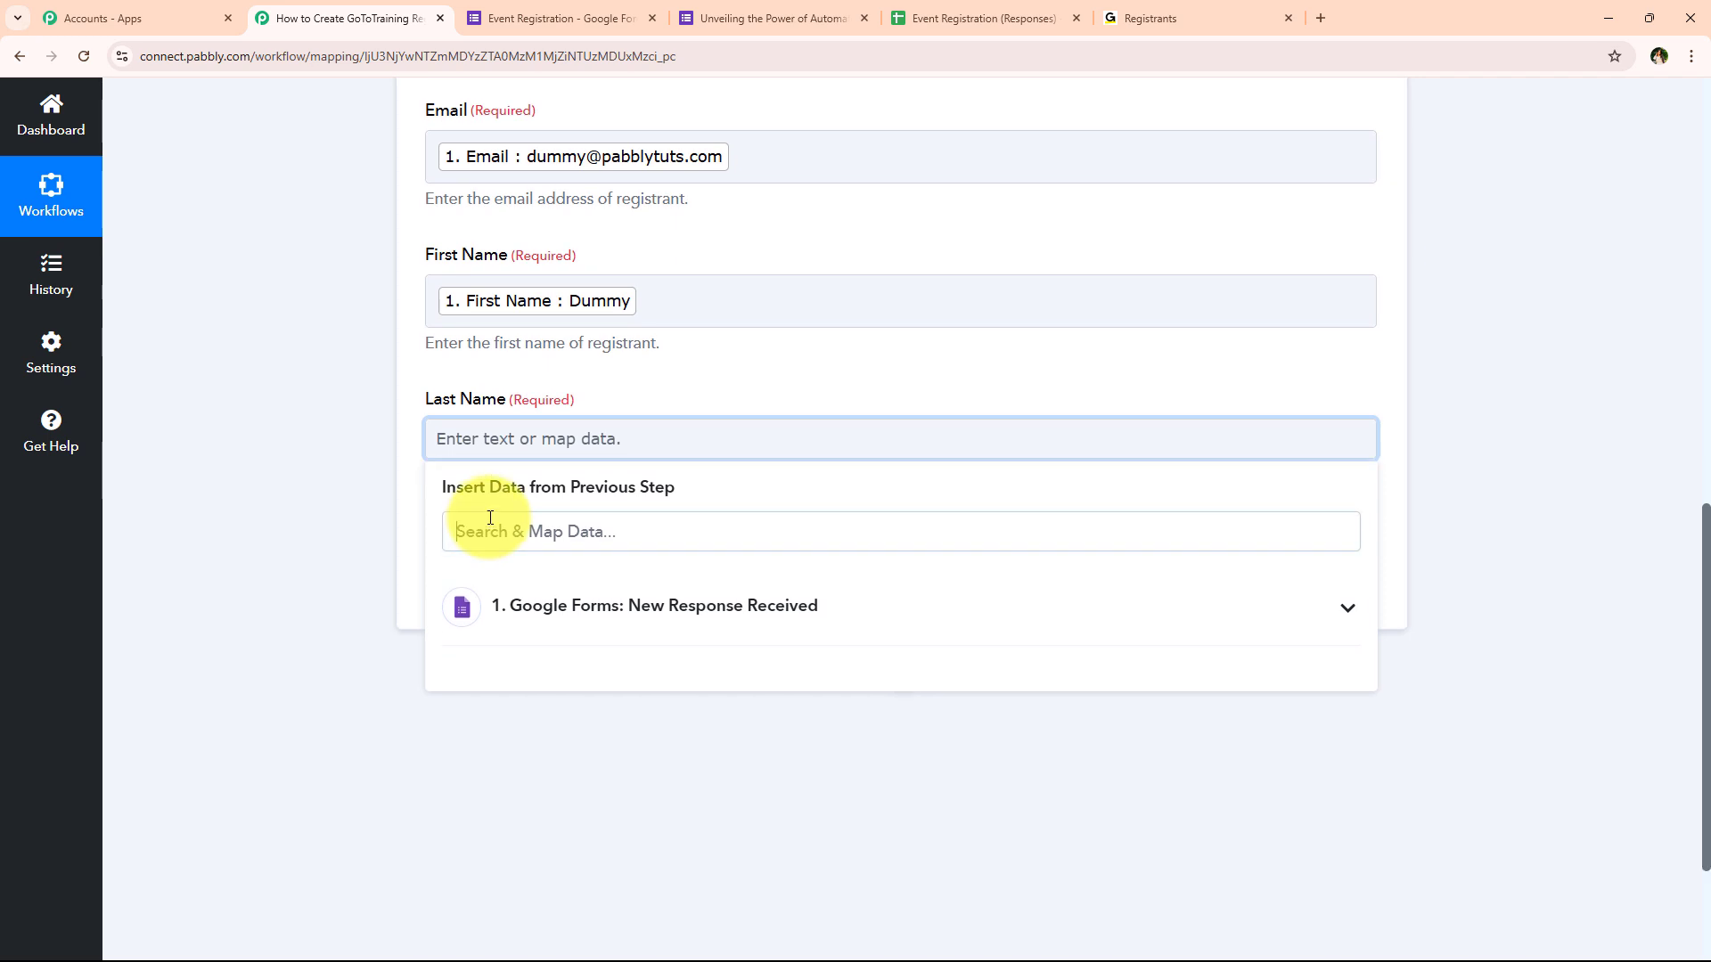
click(490, 518)
text(last)
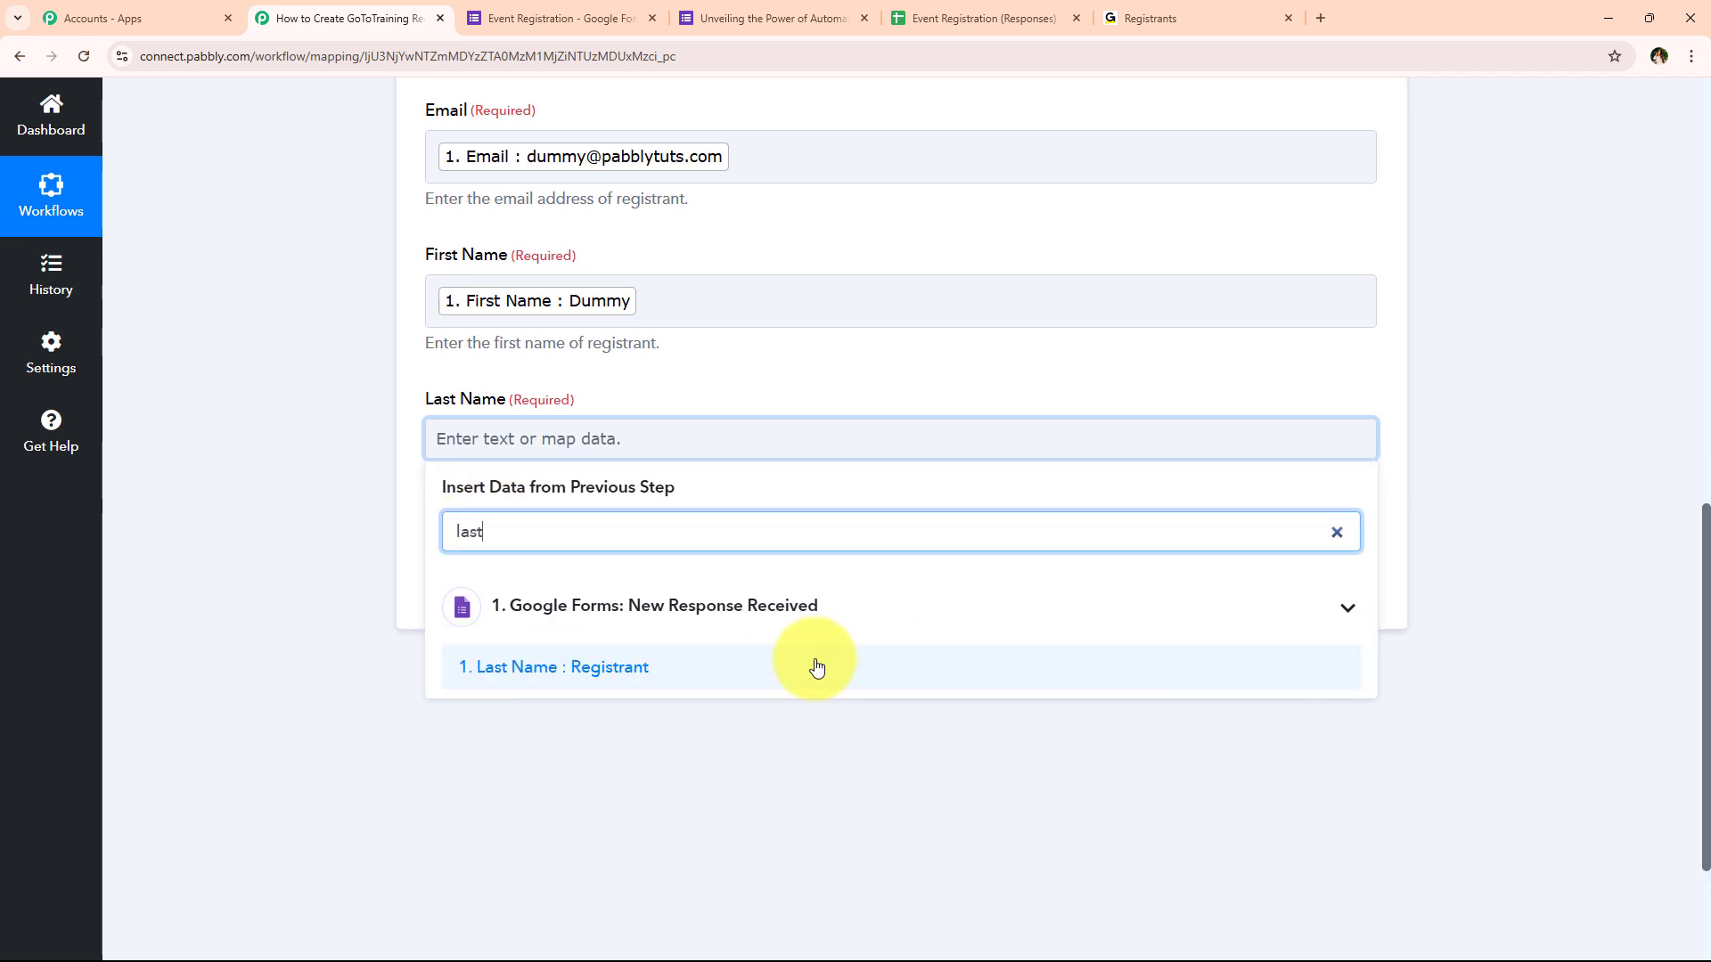
click(1088, 668)
click(405, 339)
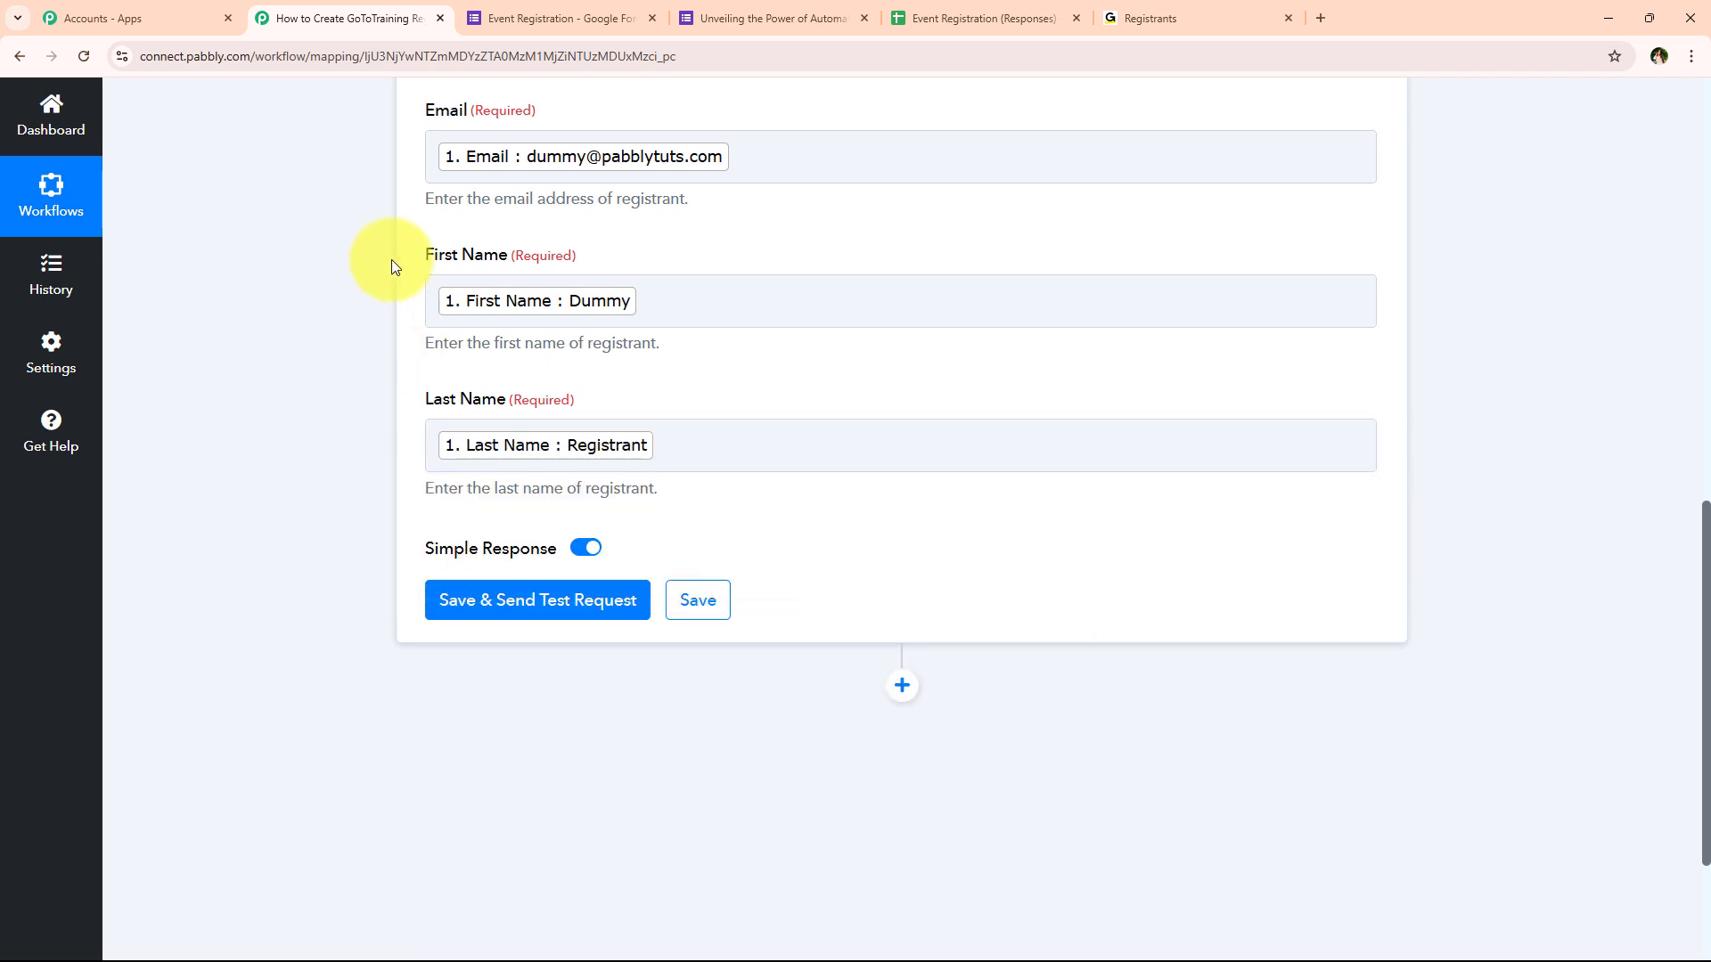
scroll(460, 287, up, 1)
scroll(418, 644, down, 2)
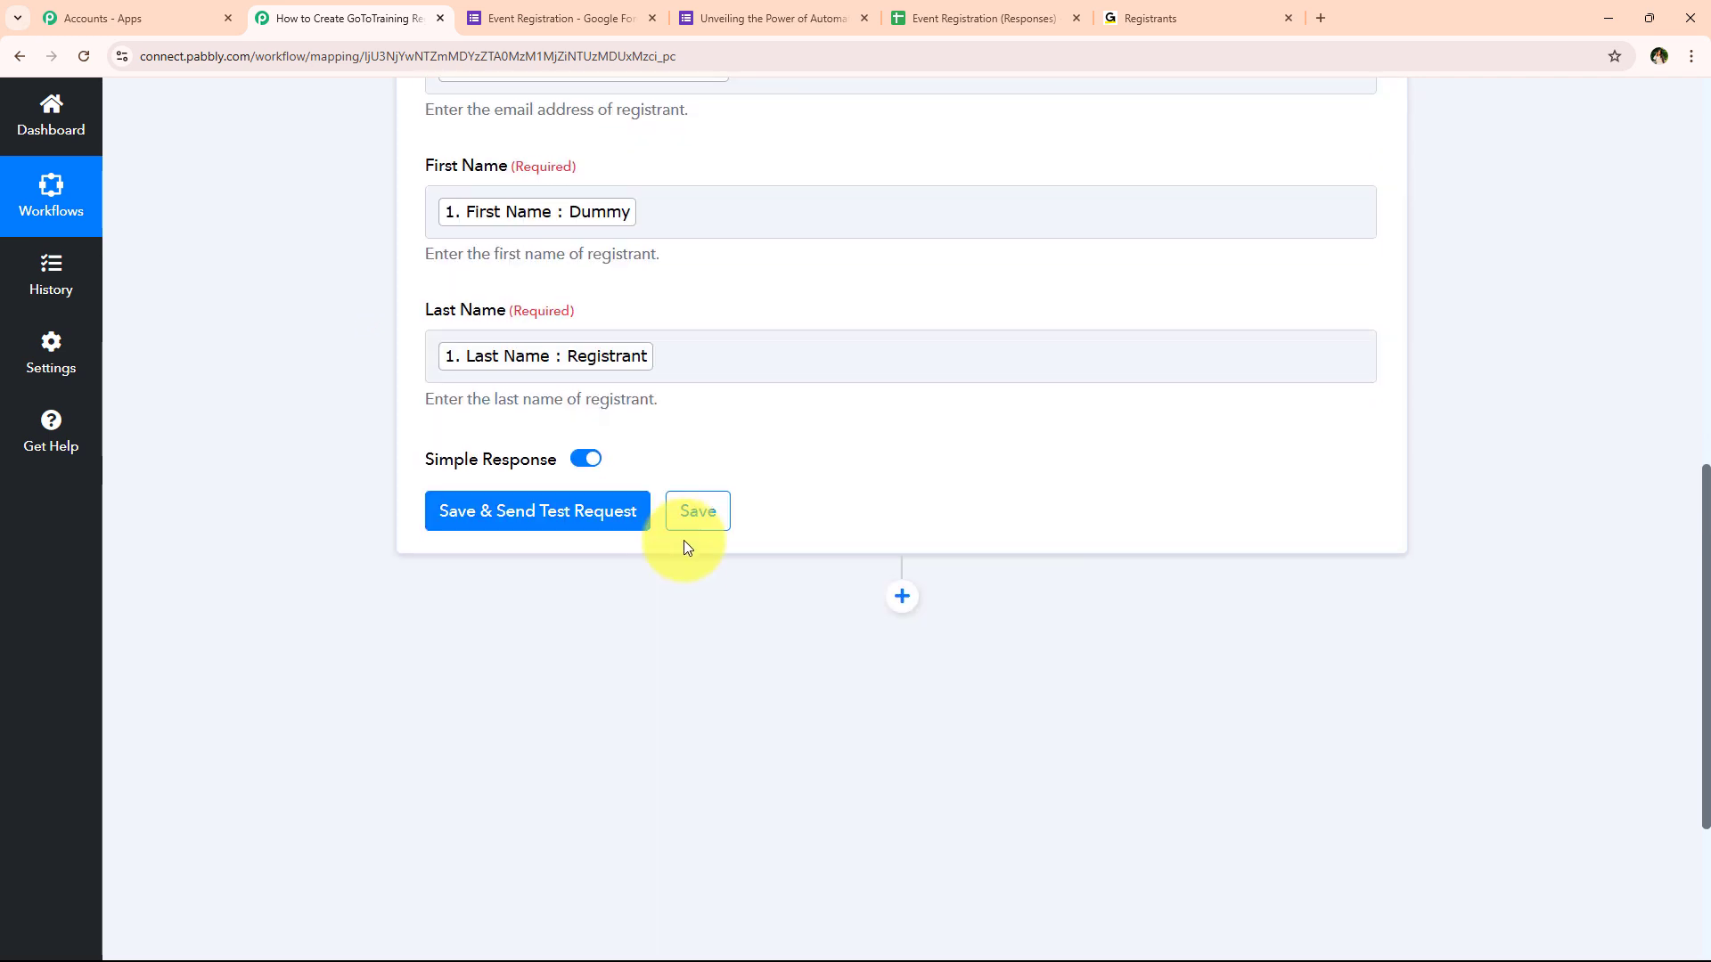
Save and test the step, getting JoinUrl, ConfirmationUrl and RegistrantKey, then collapse the action card
click(424, 525)
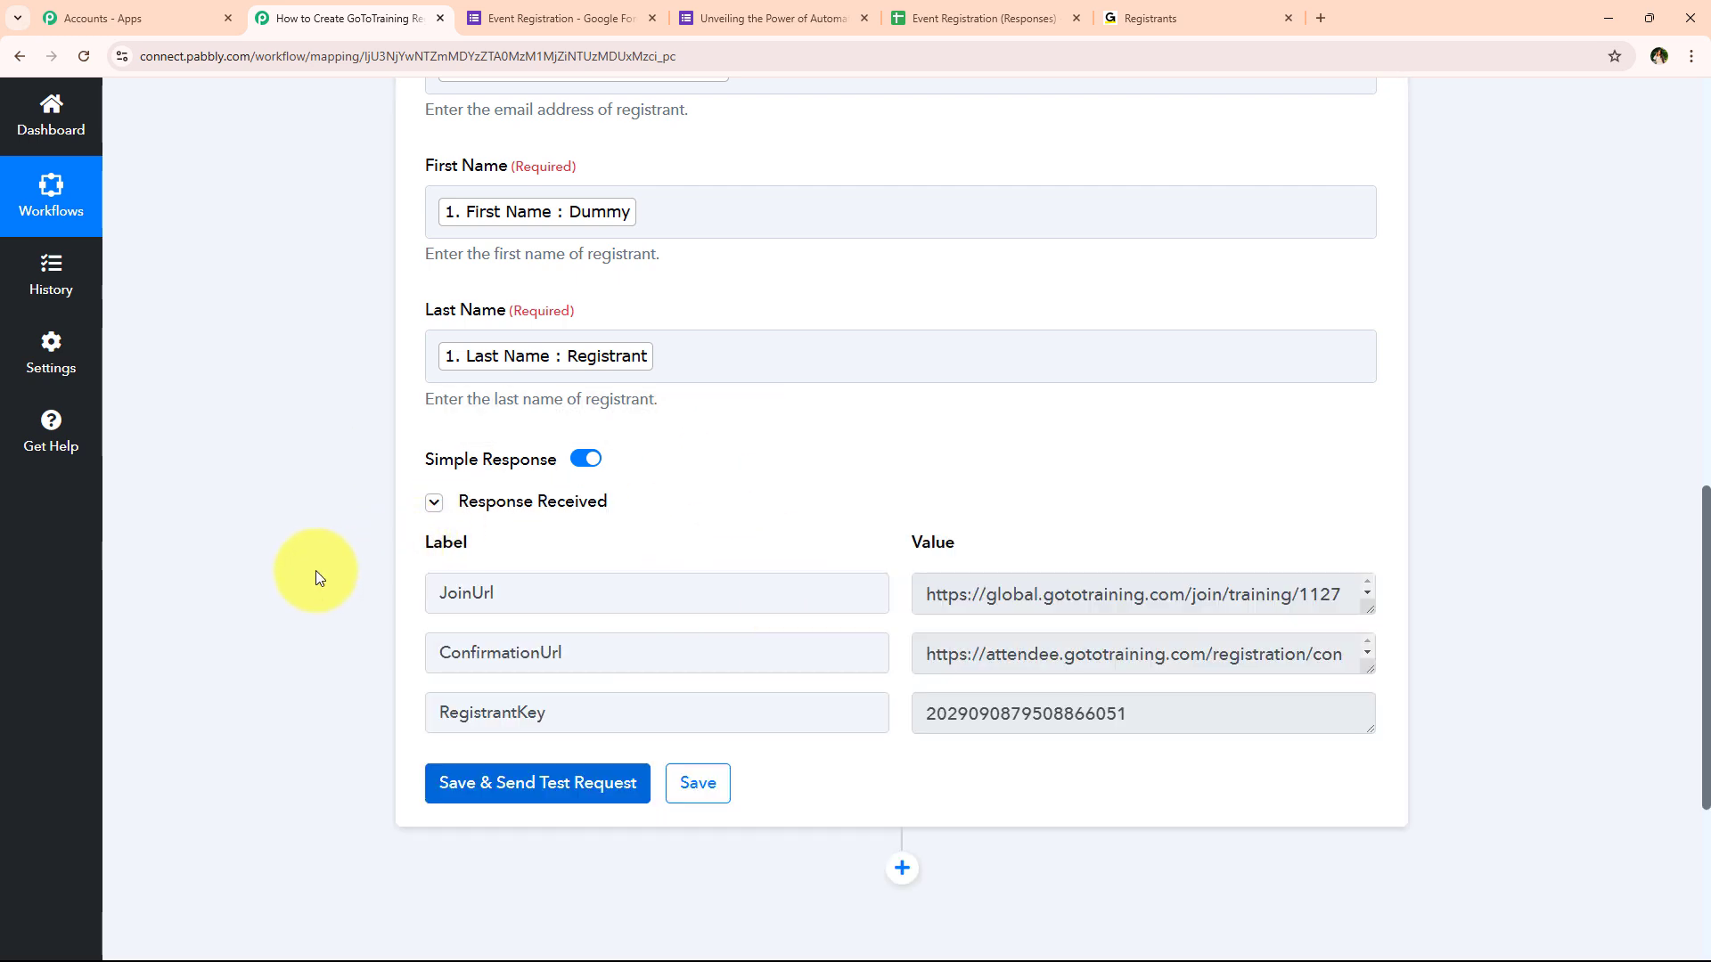
scroll(328, 393, up, 15)
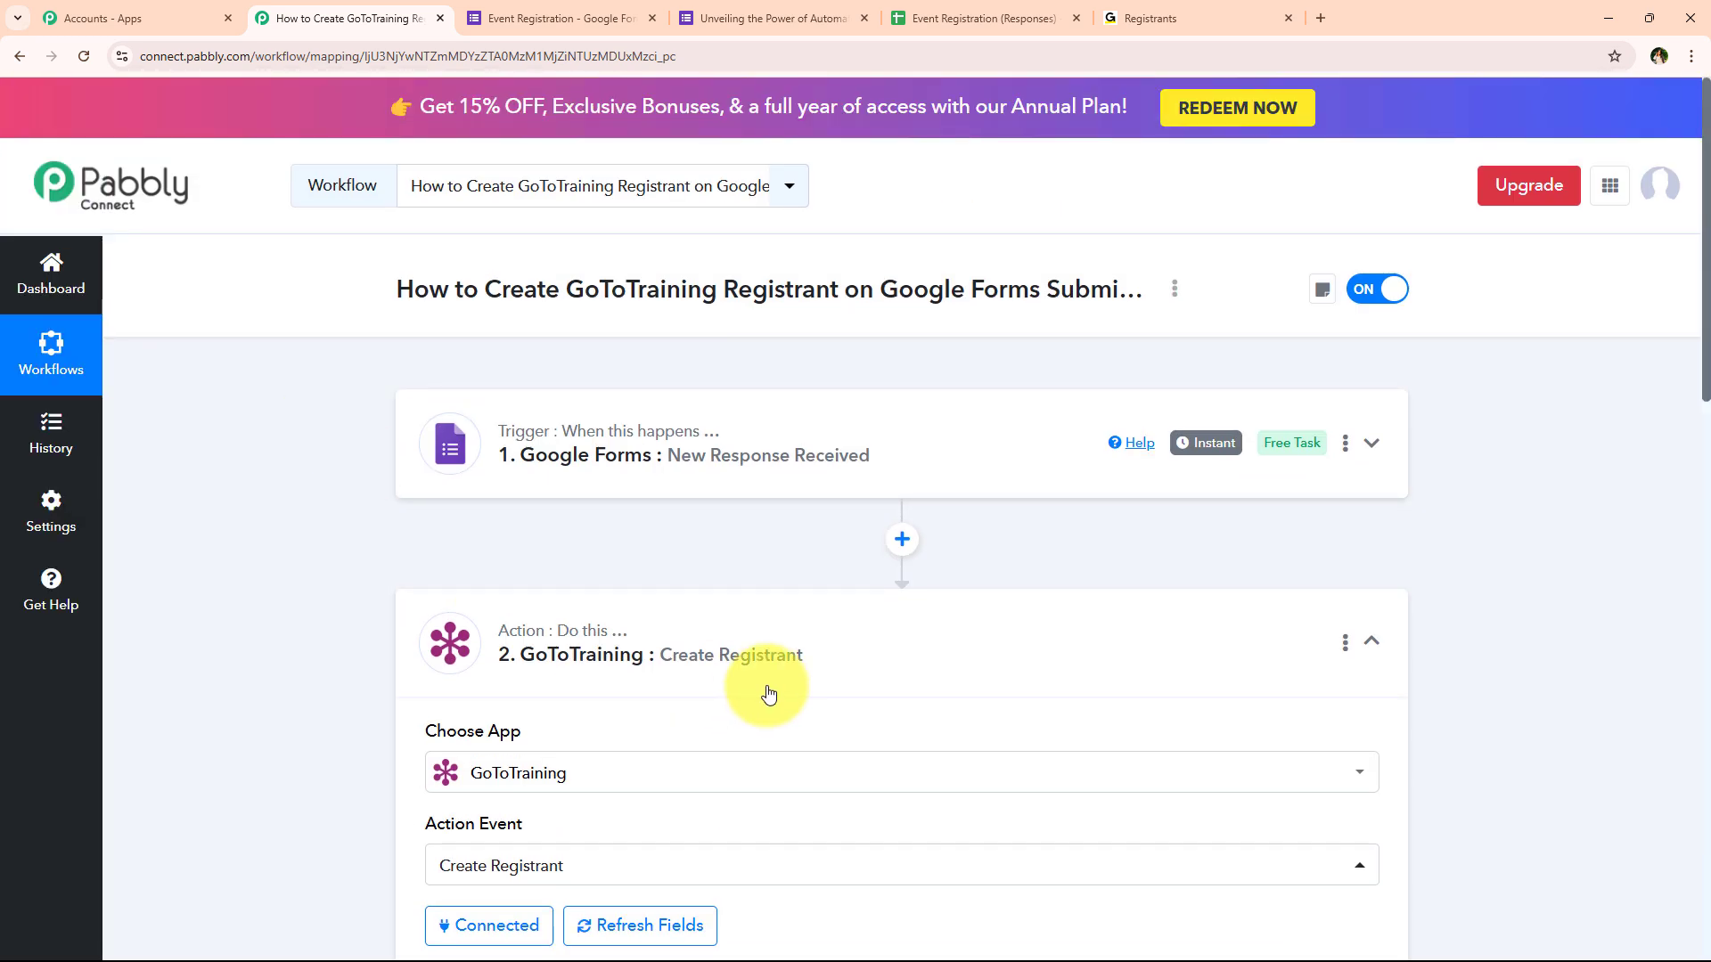
click(769, 693)
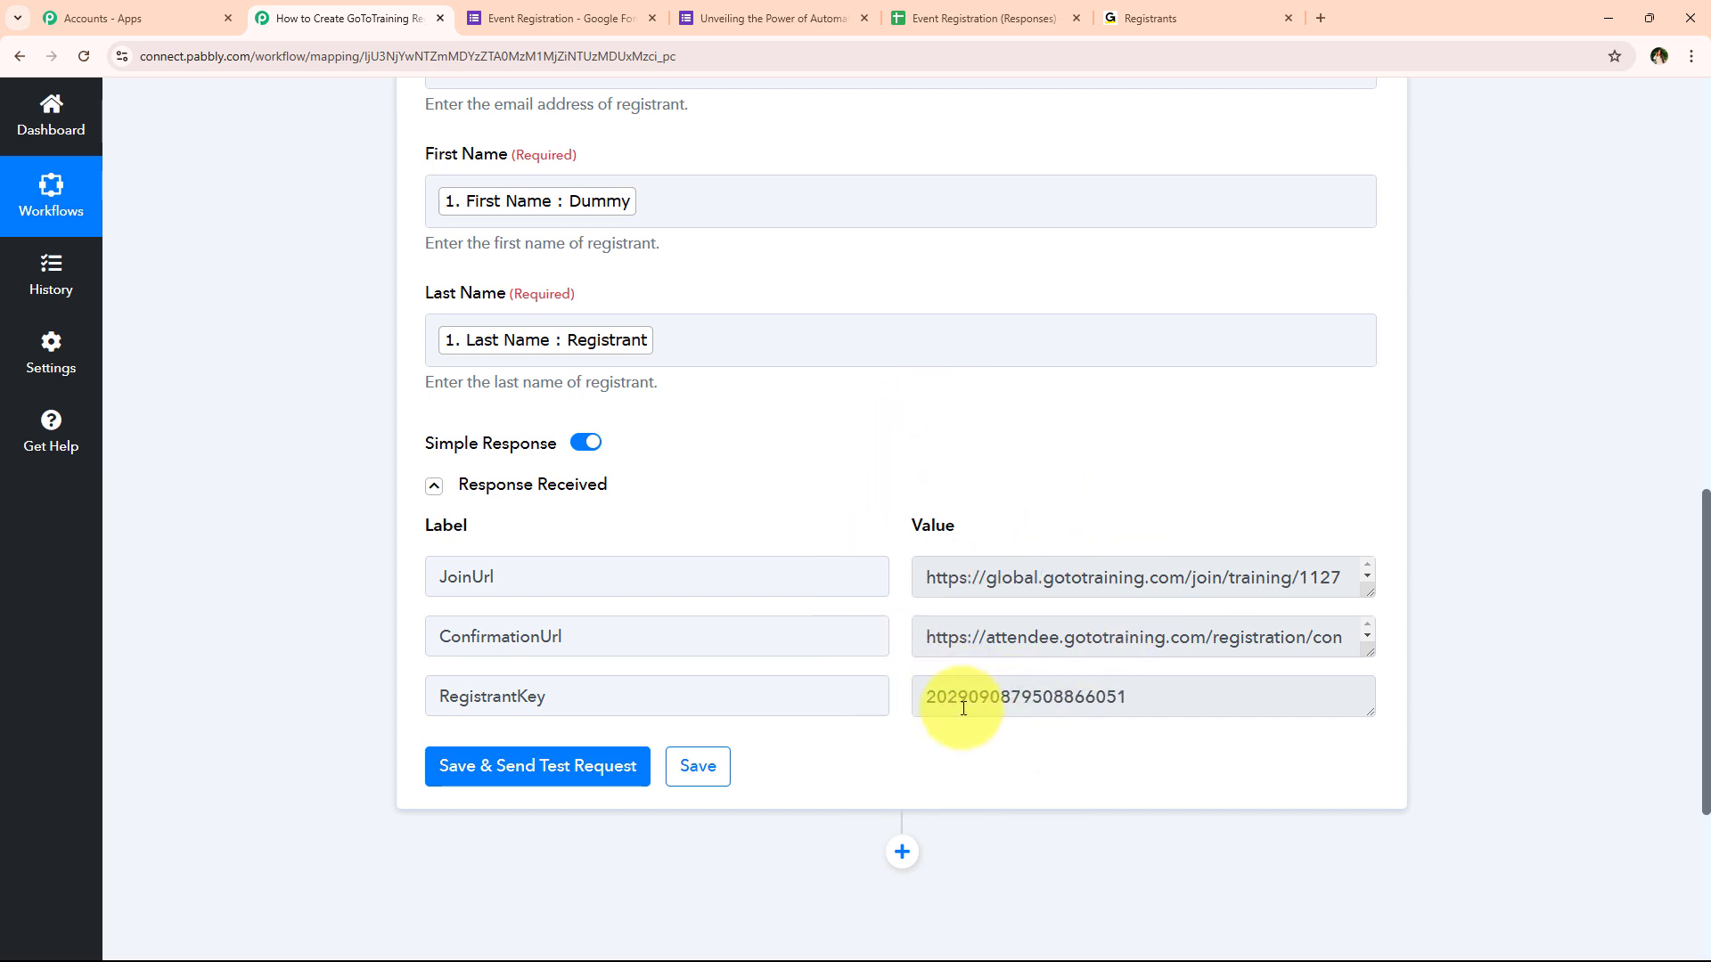
middle_click(1516, 713)
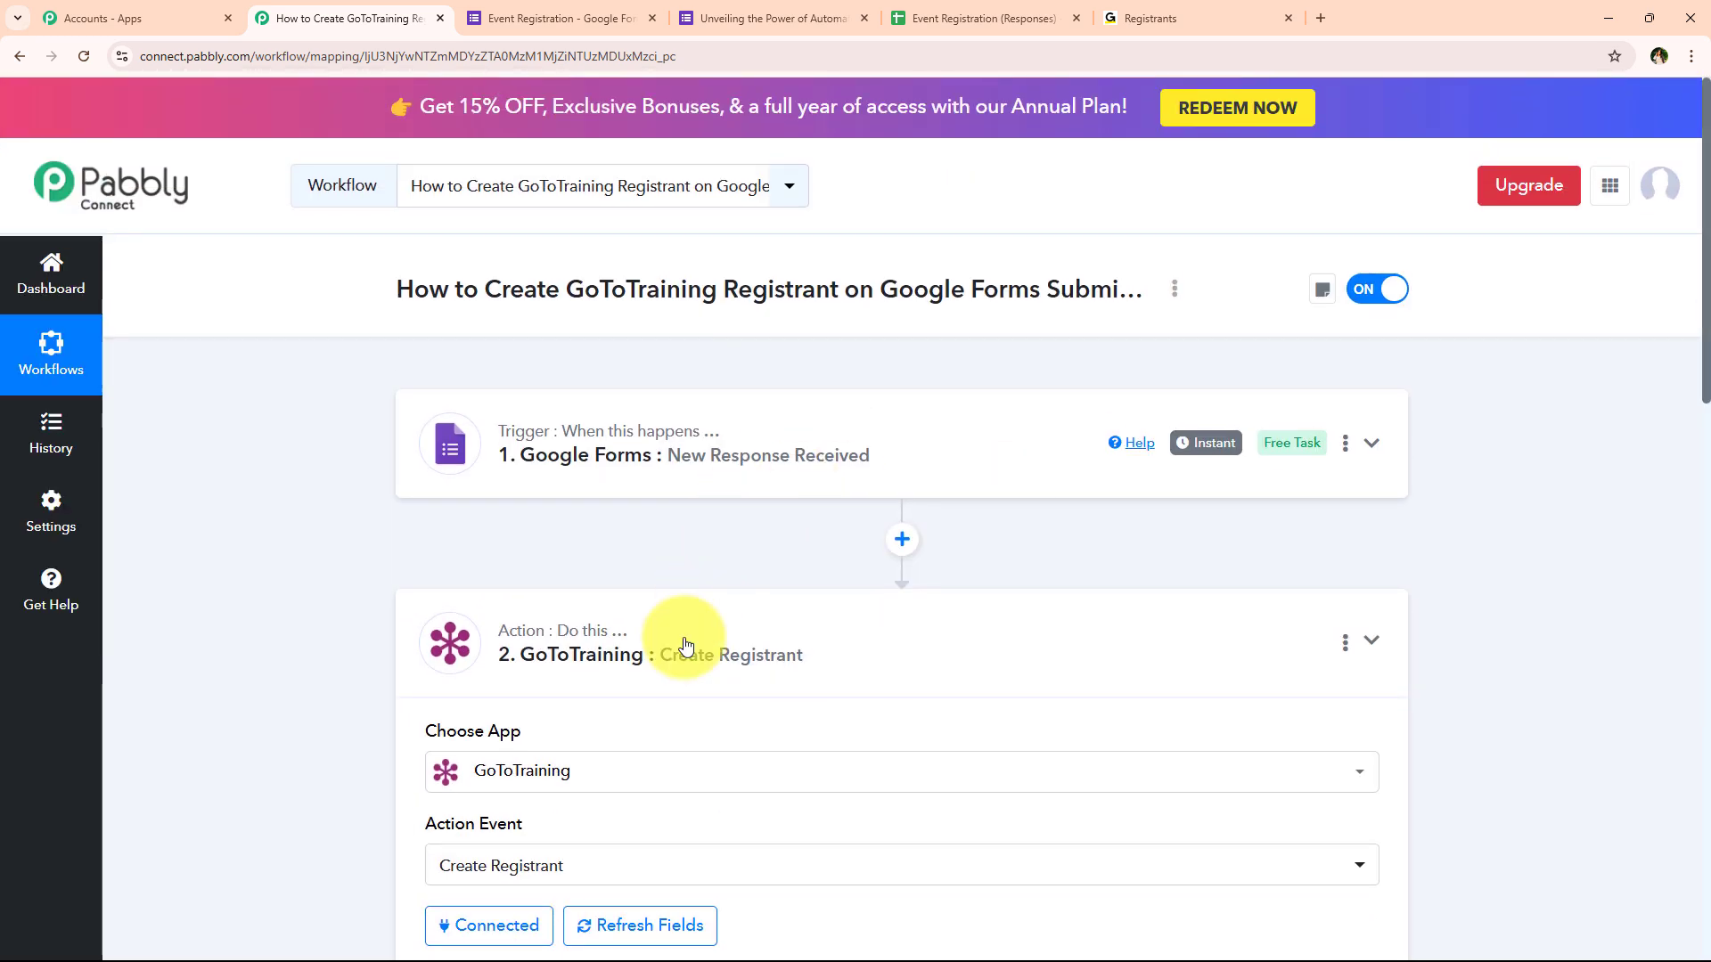
click(670, 684)
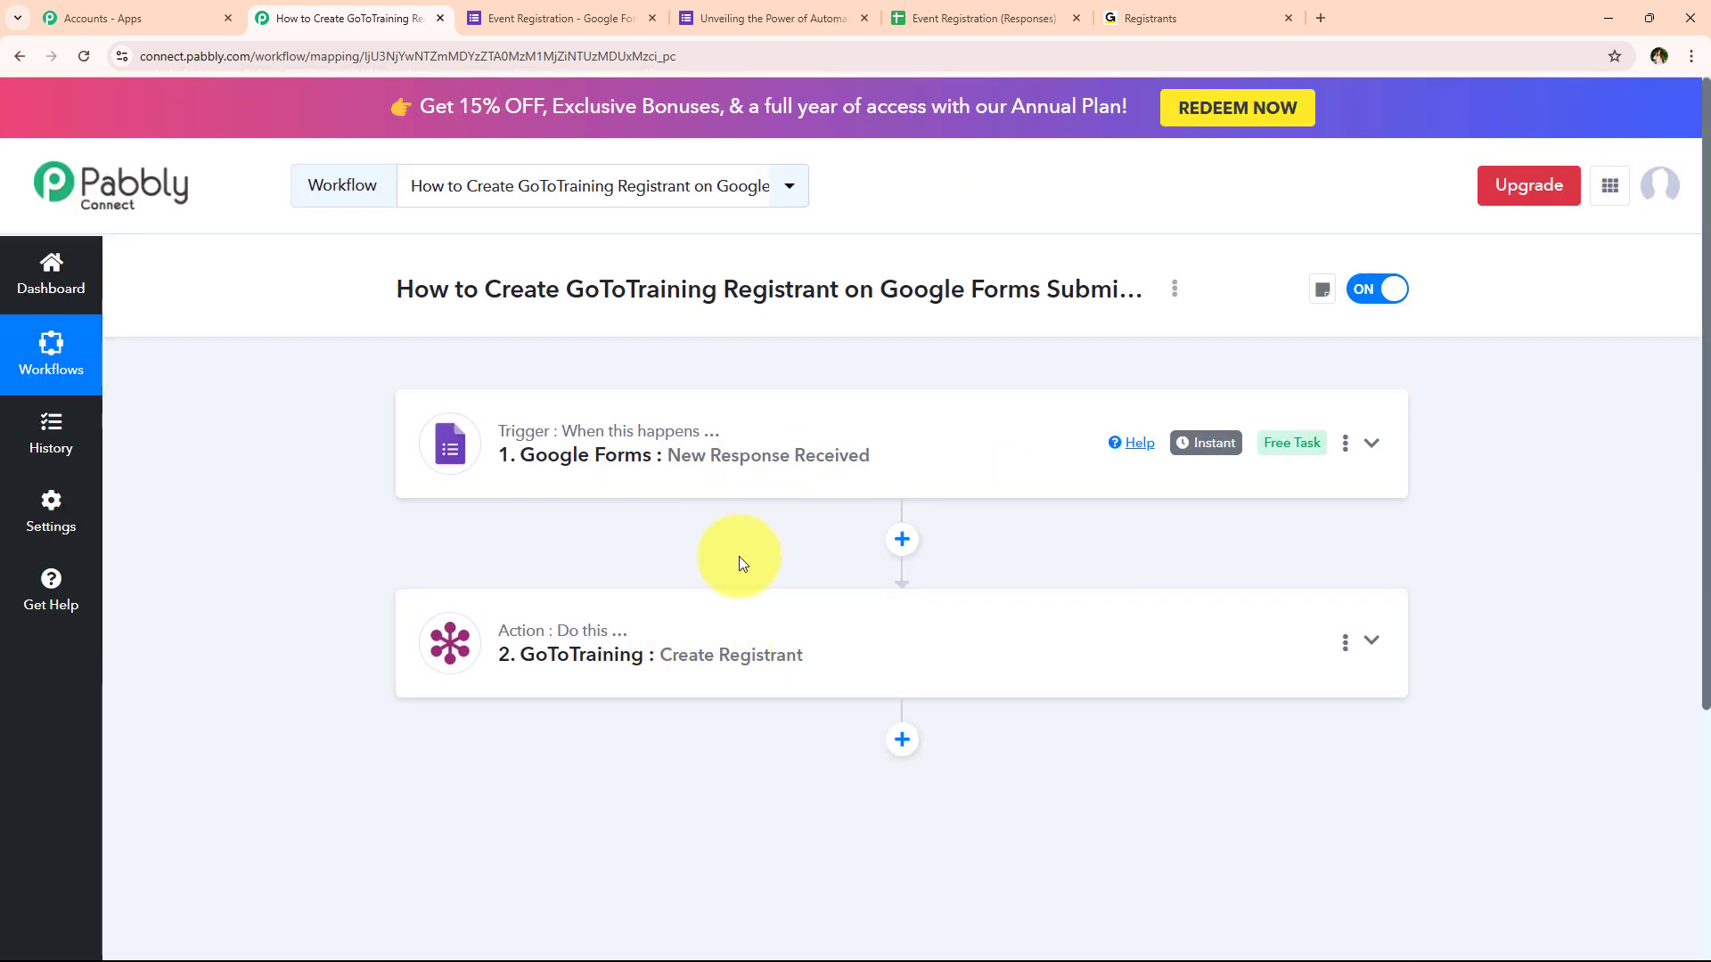
Reload the GoToTraining registrants list to confirm the new test registrant (4 of 150), then return to Pabbly
click(1175, 17)
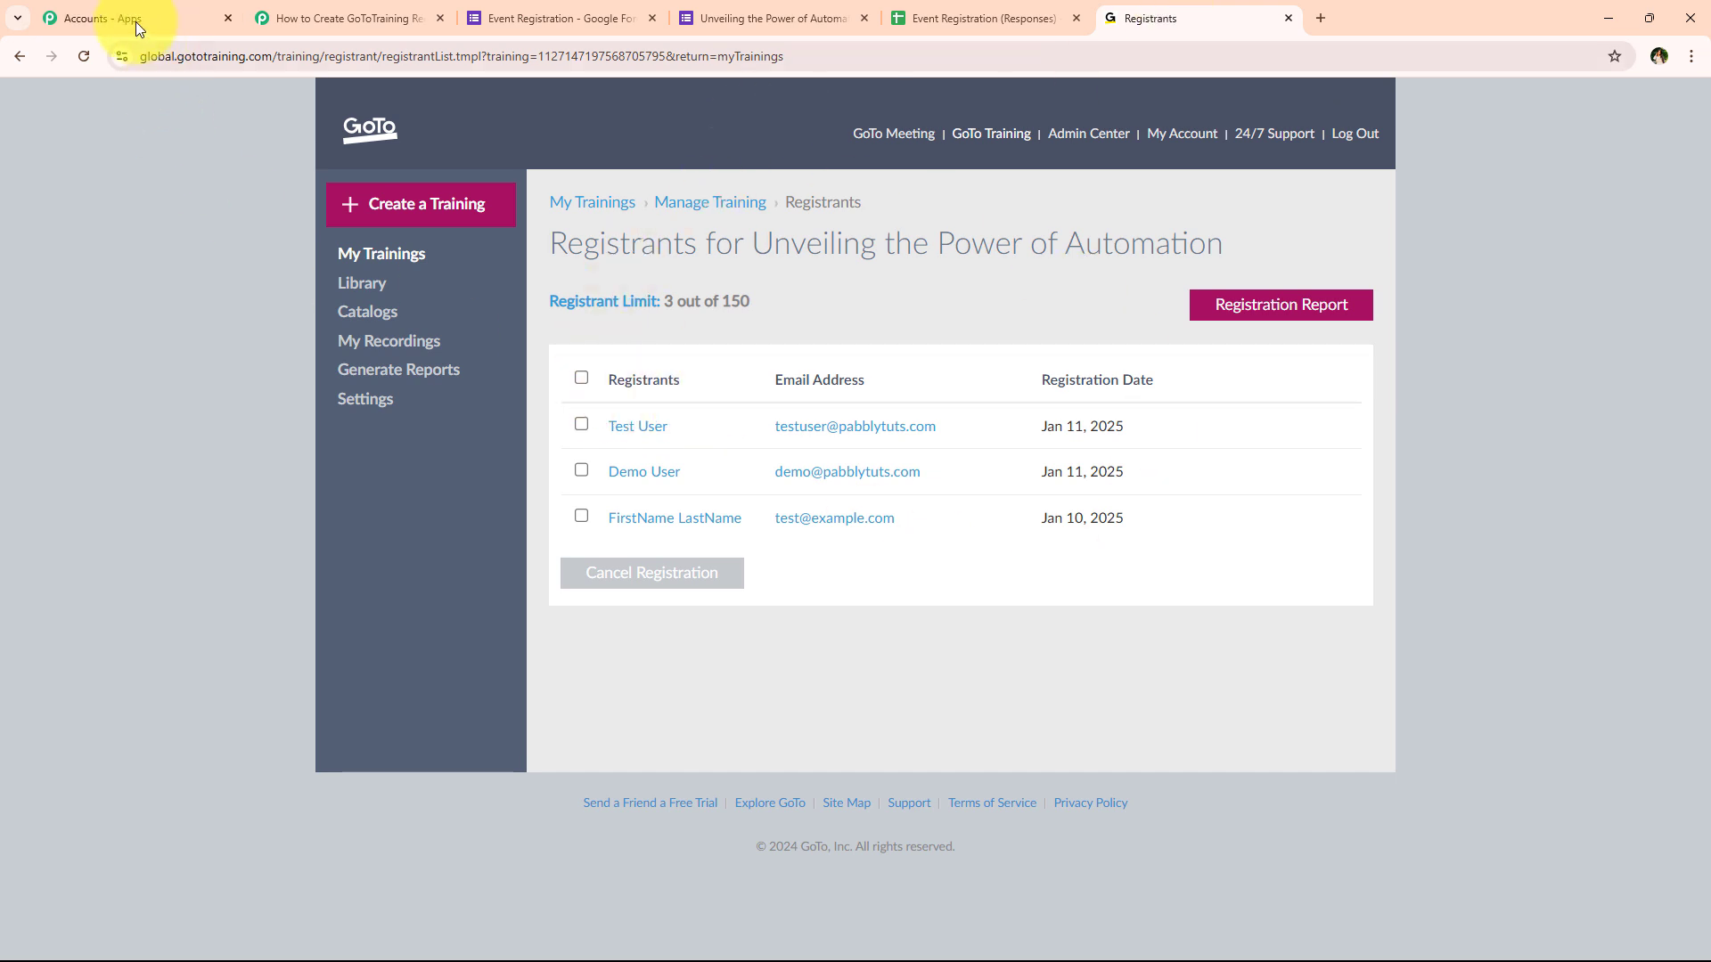
click(79, 58)
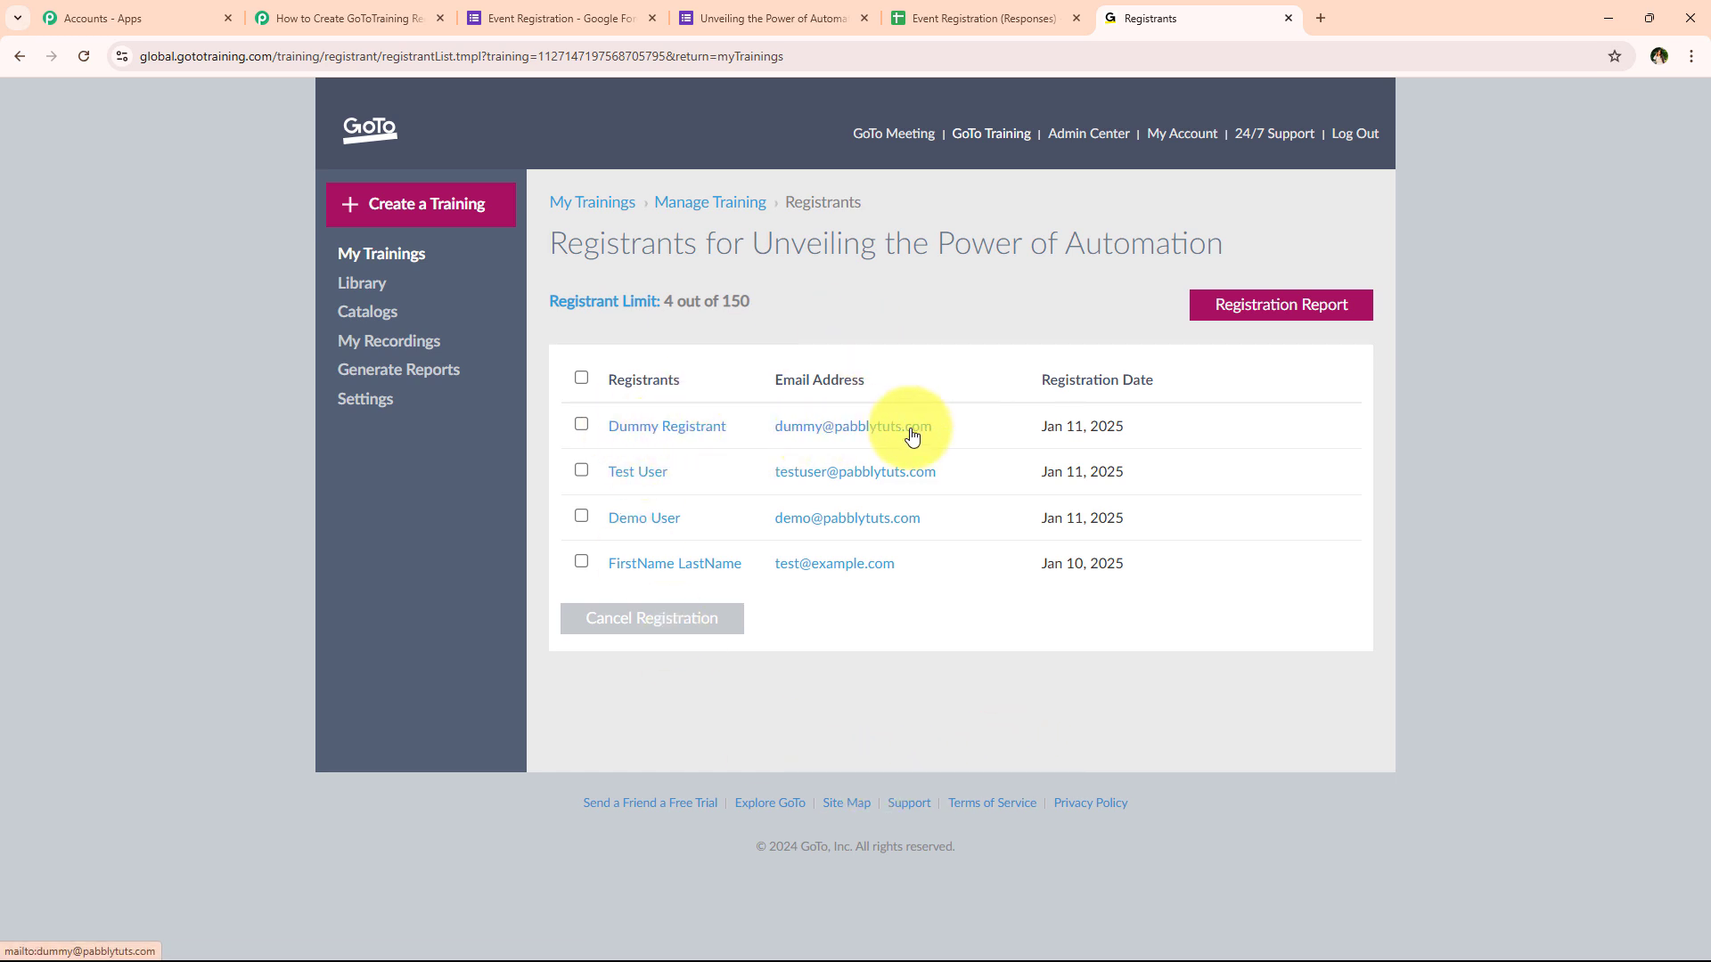
click(401, 10)
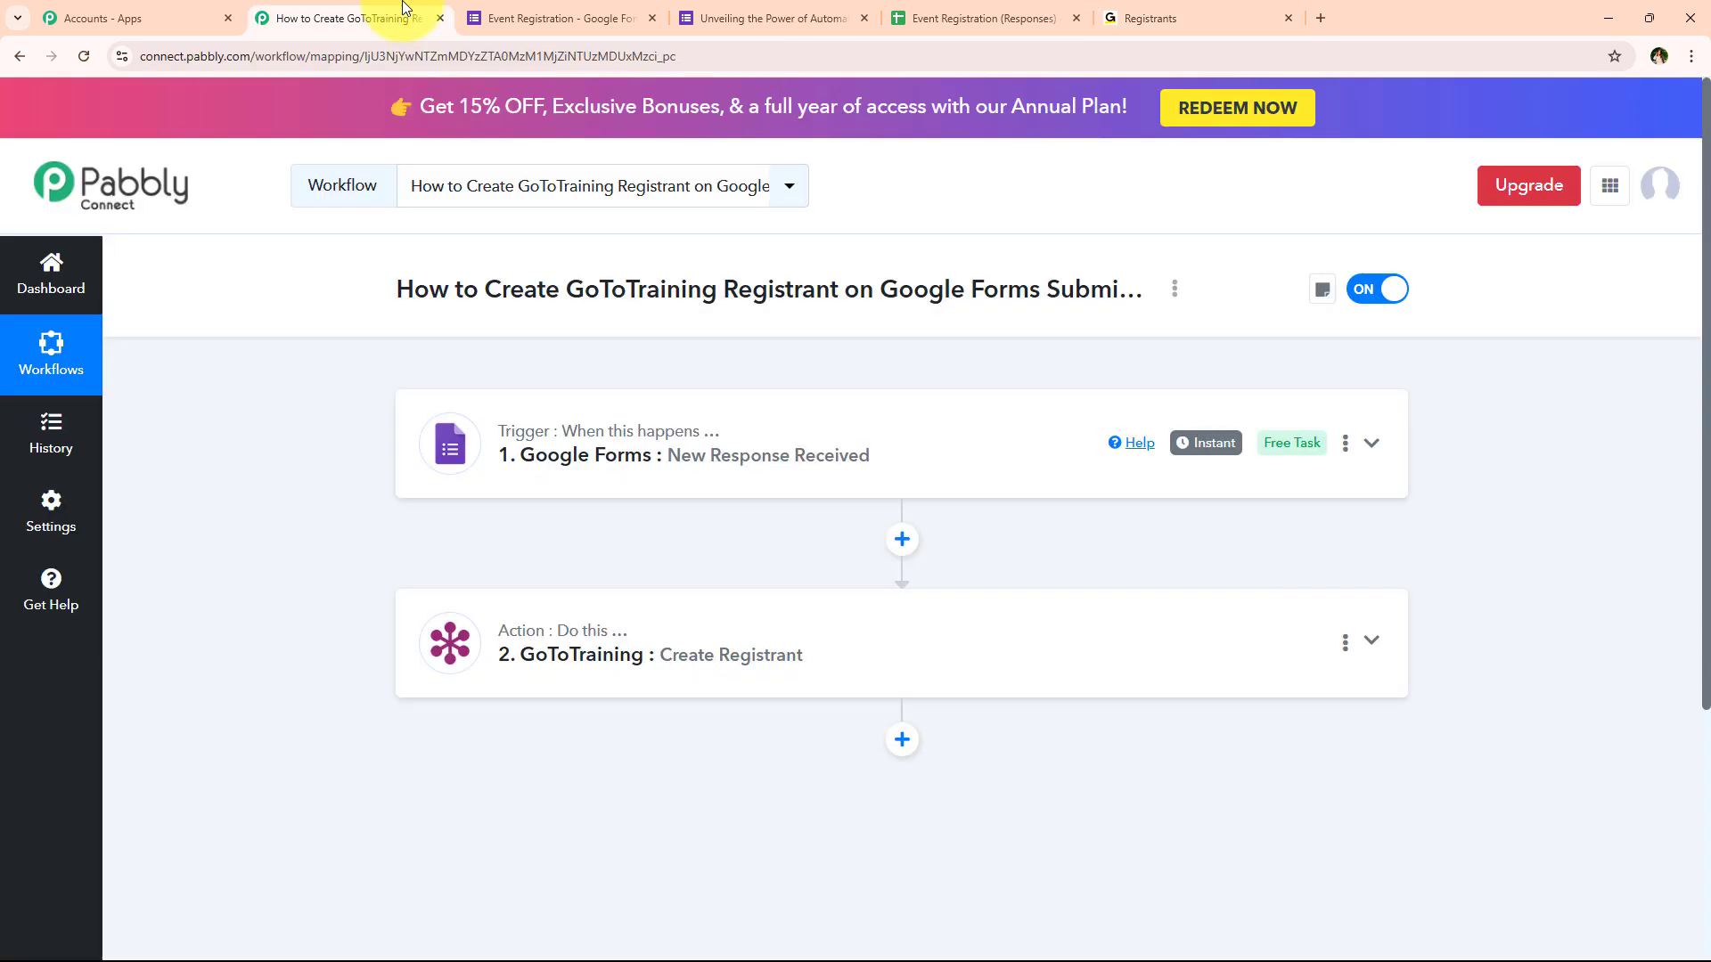